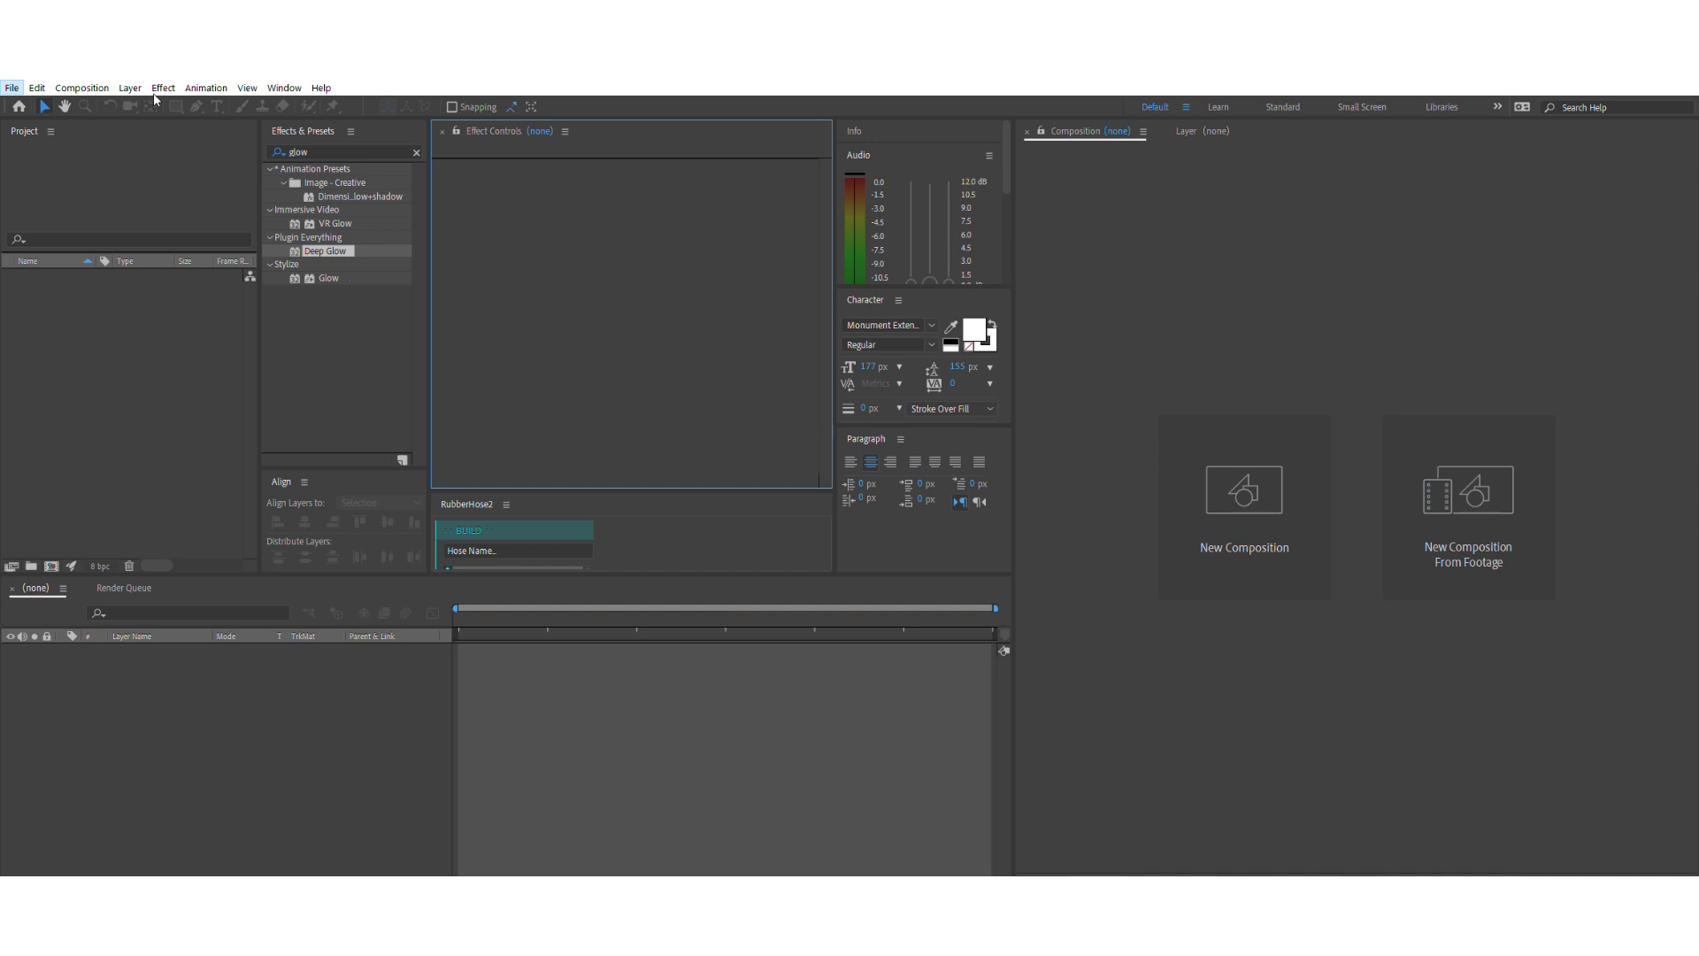
- Create a new composition with the preset settings and add a black solid background layer
click(142, 406)
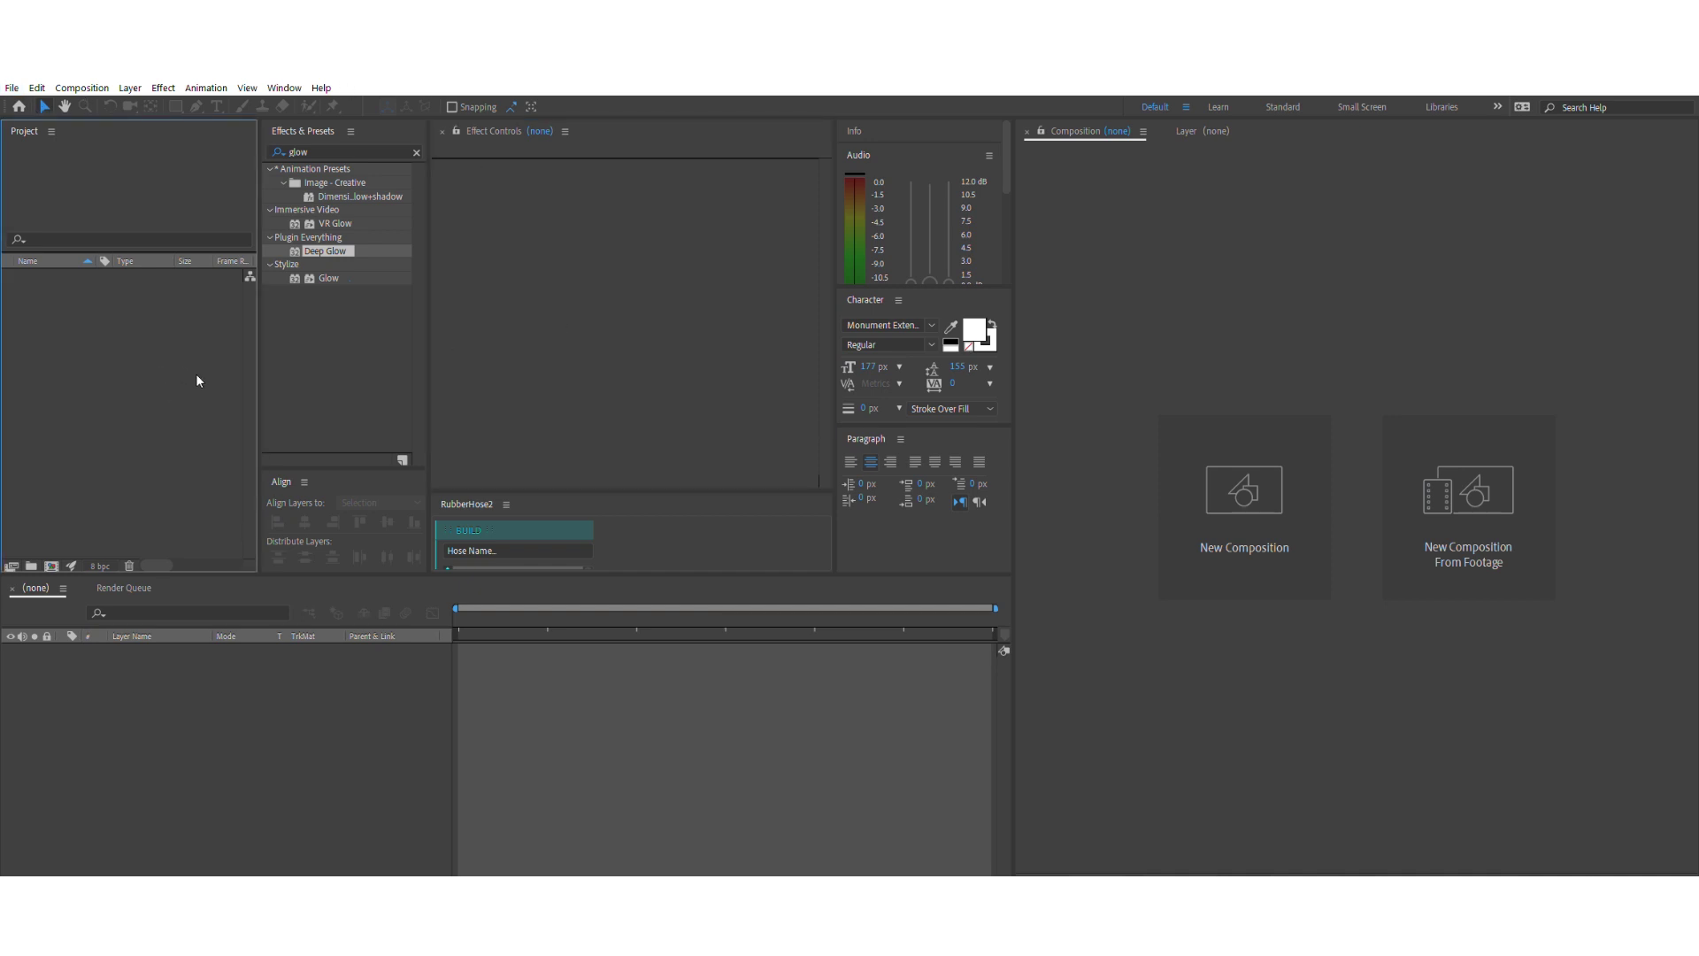
key(ctrl+n)
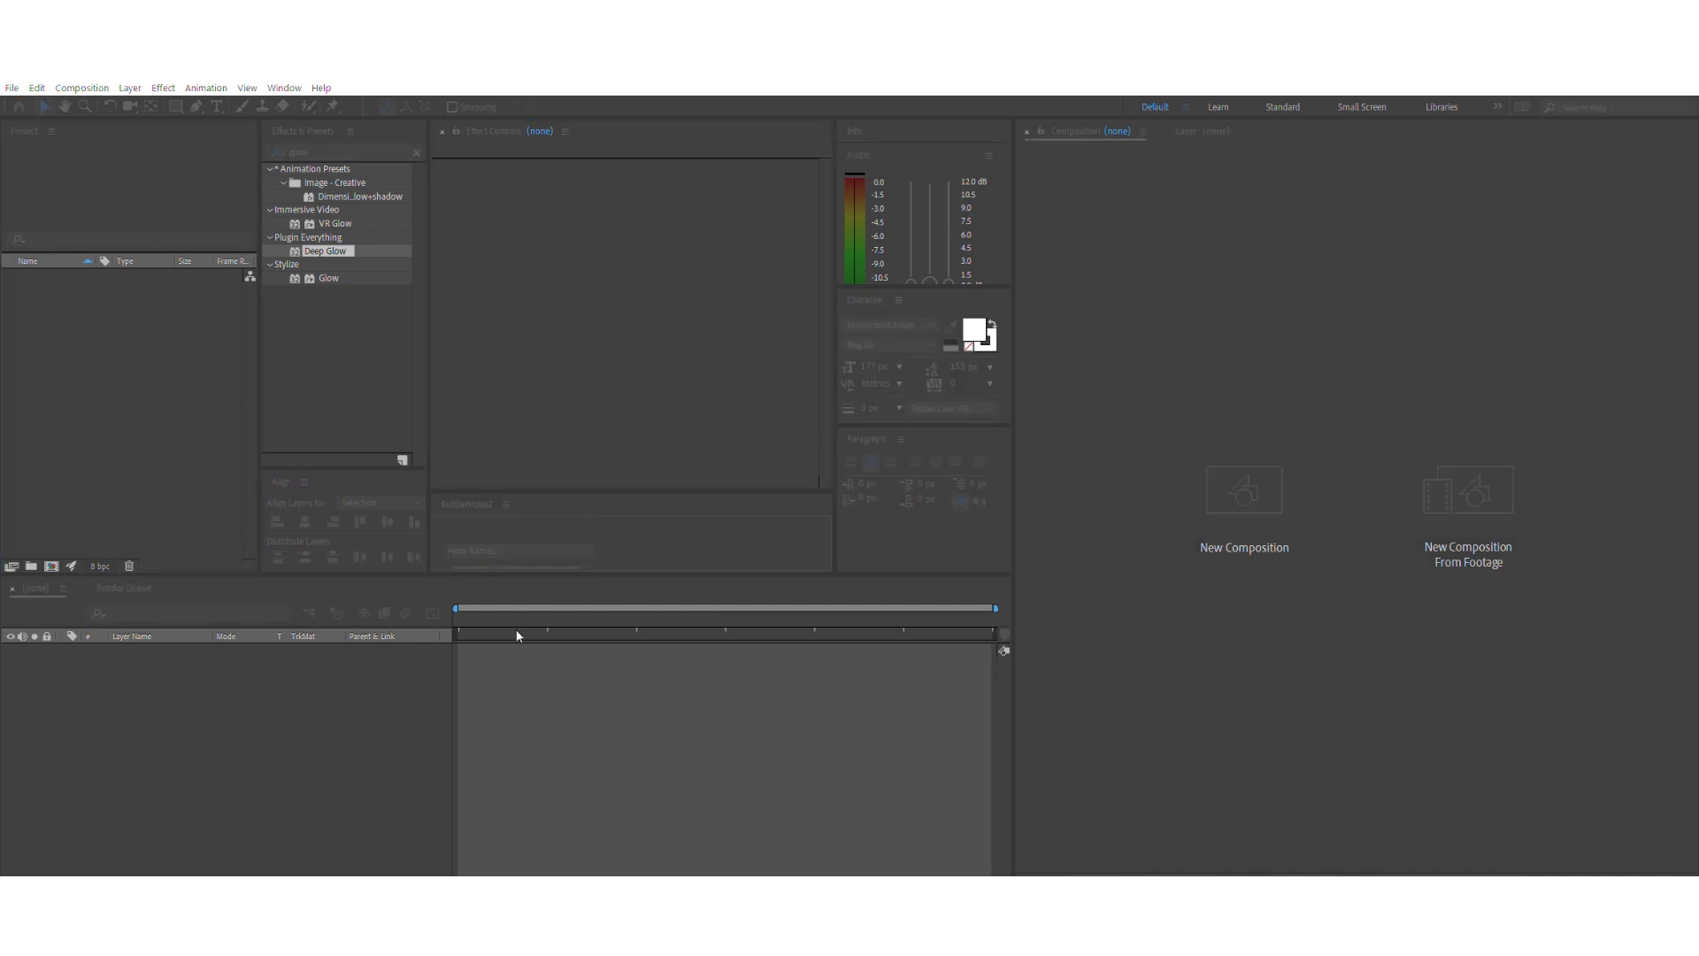
click(517, 630)
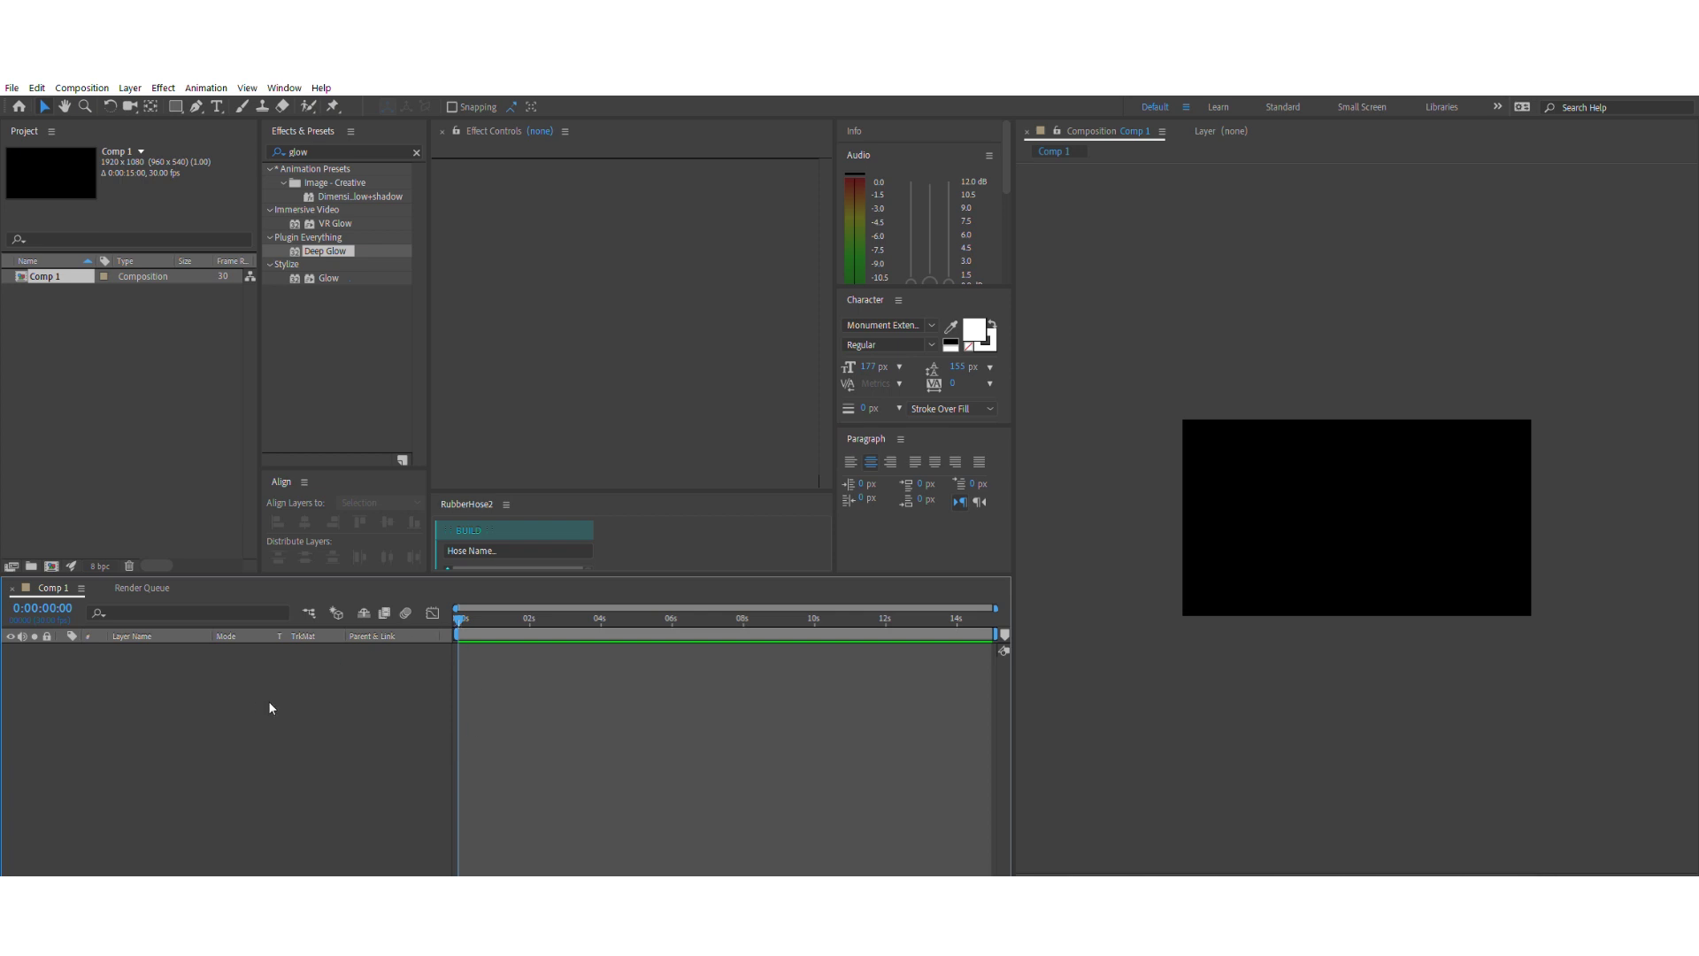
key(ctrl+y)
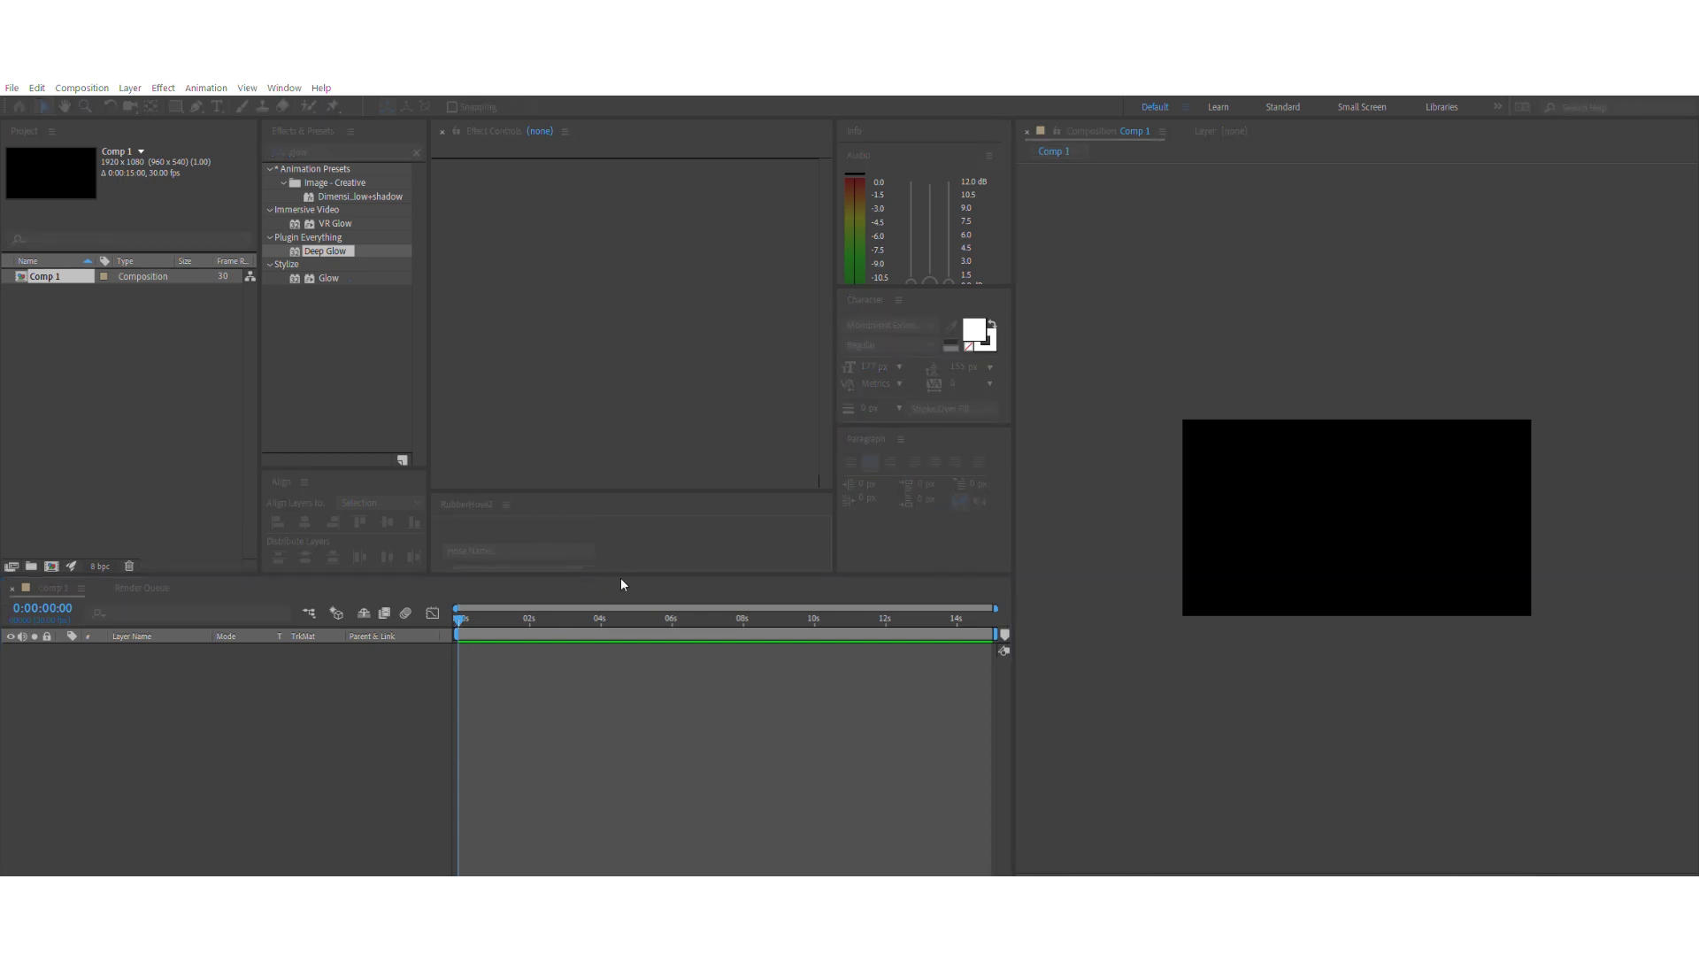
key(Return)
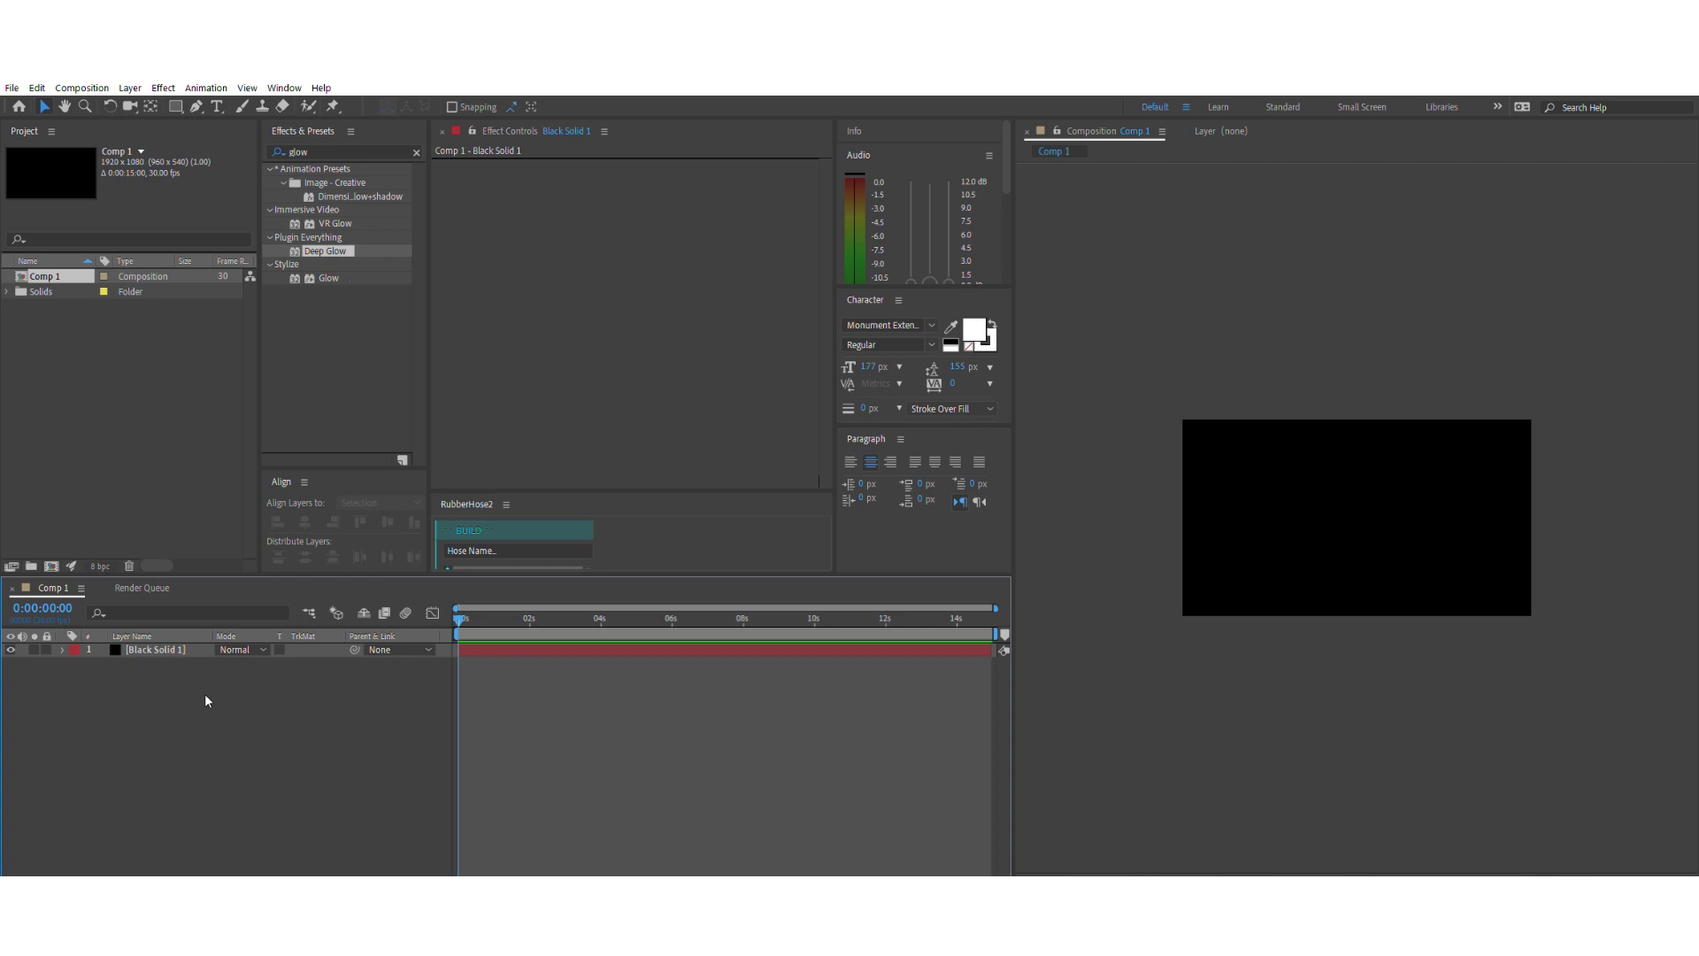
- Add a text layer reading "TEXT" and center it vertically in the composition
key(ctrl+alt+shift+t)
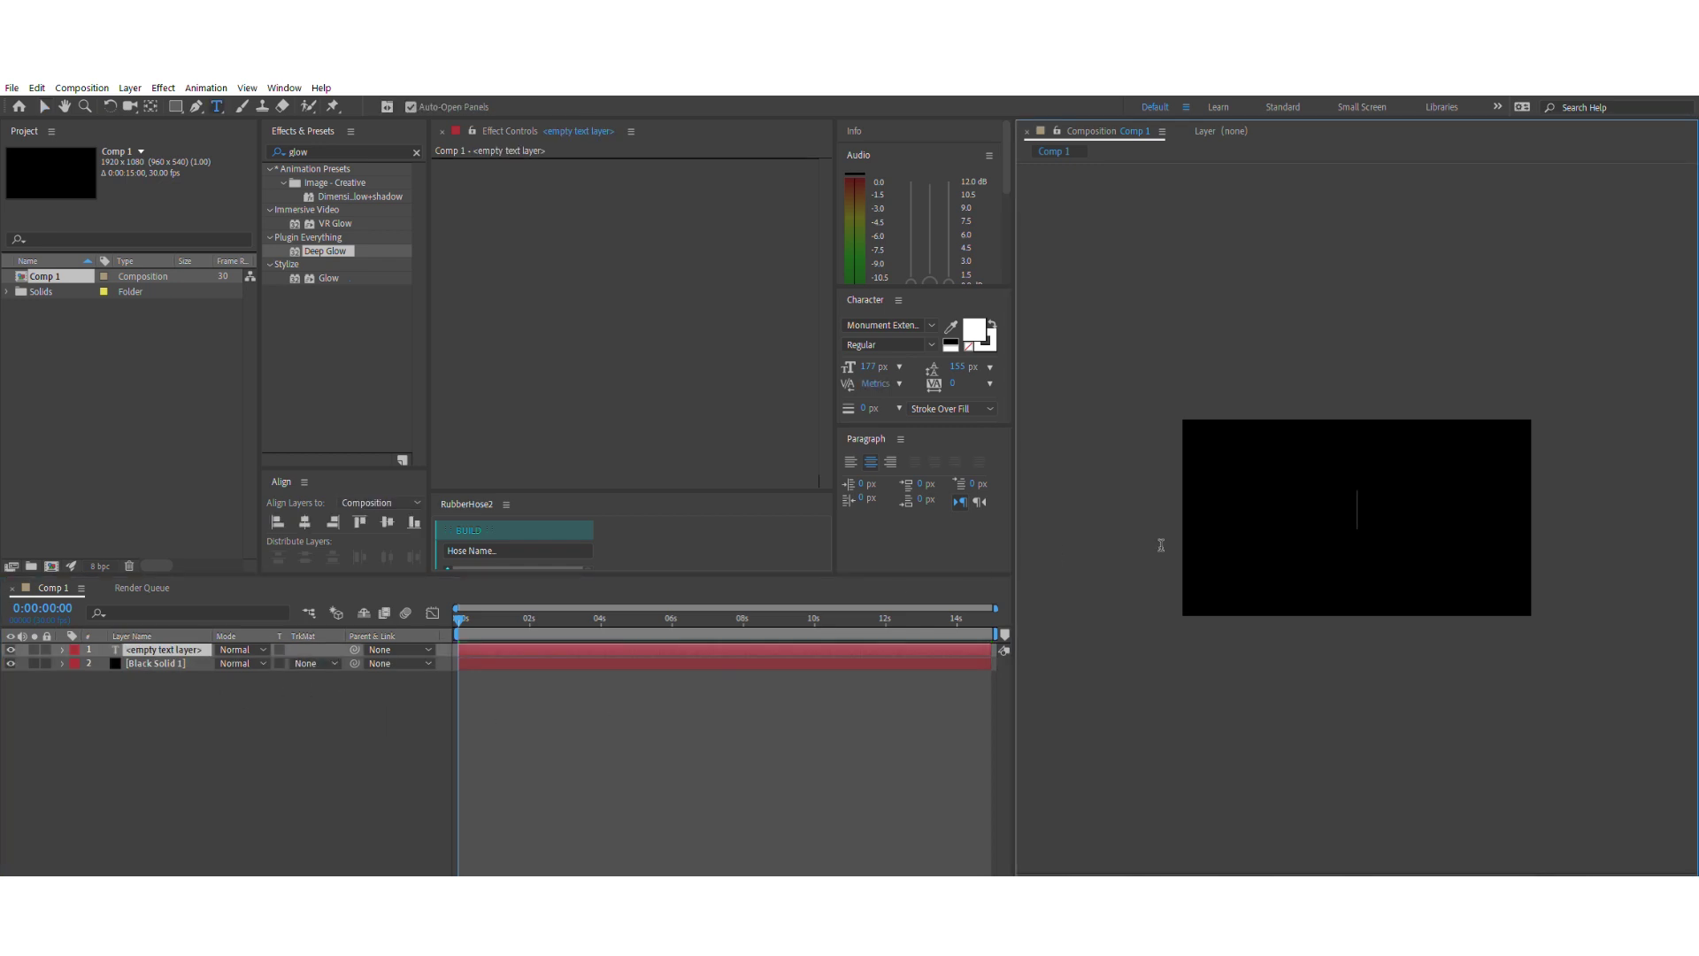
text(TEXT)
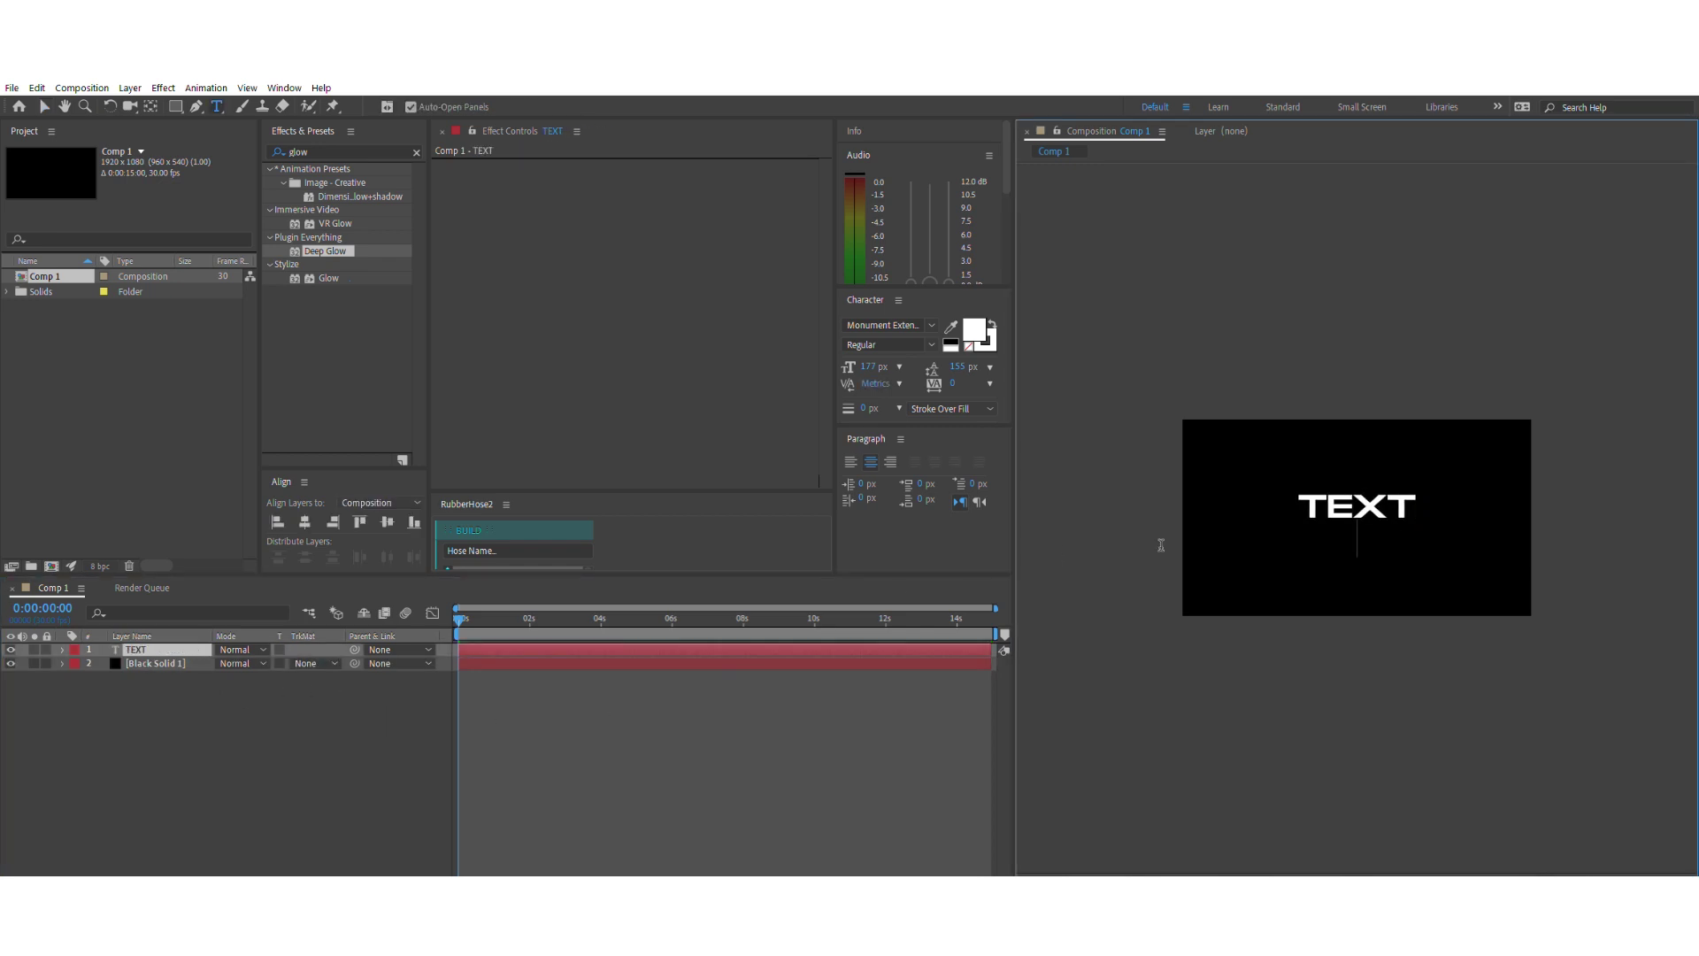
key(BackSpace)
click(352, 711)
click(190, 650)
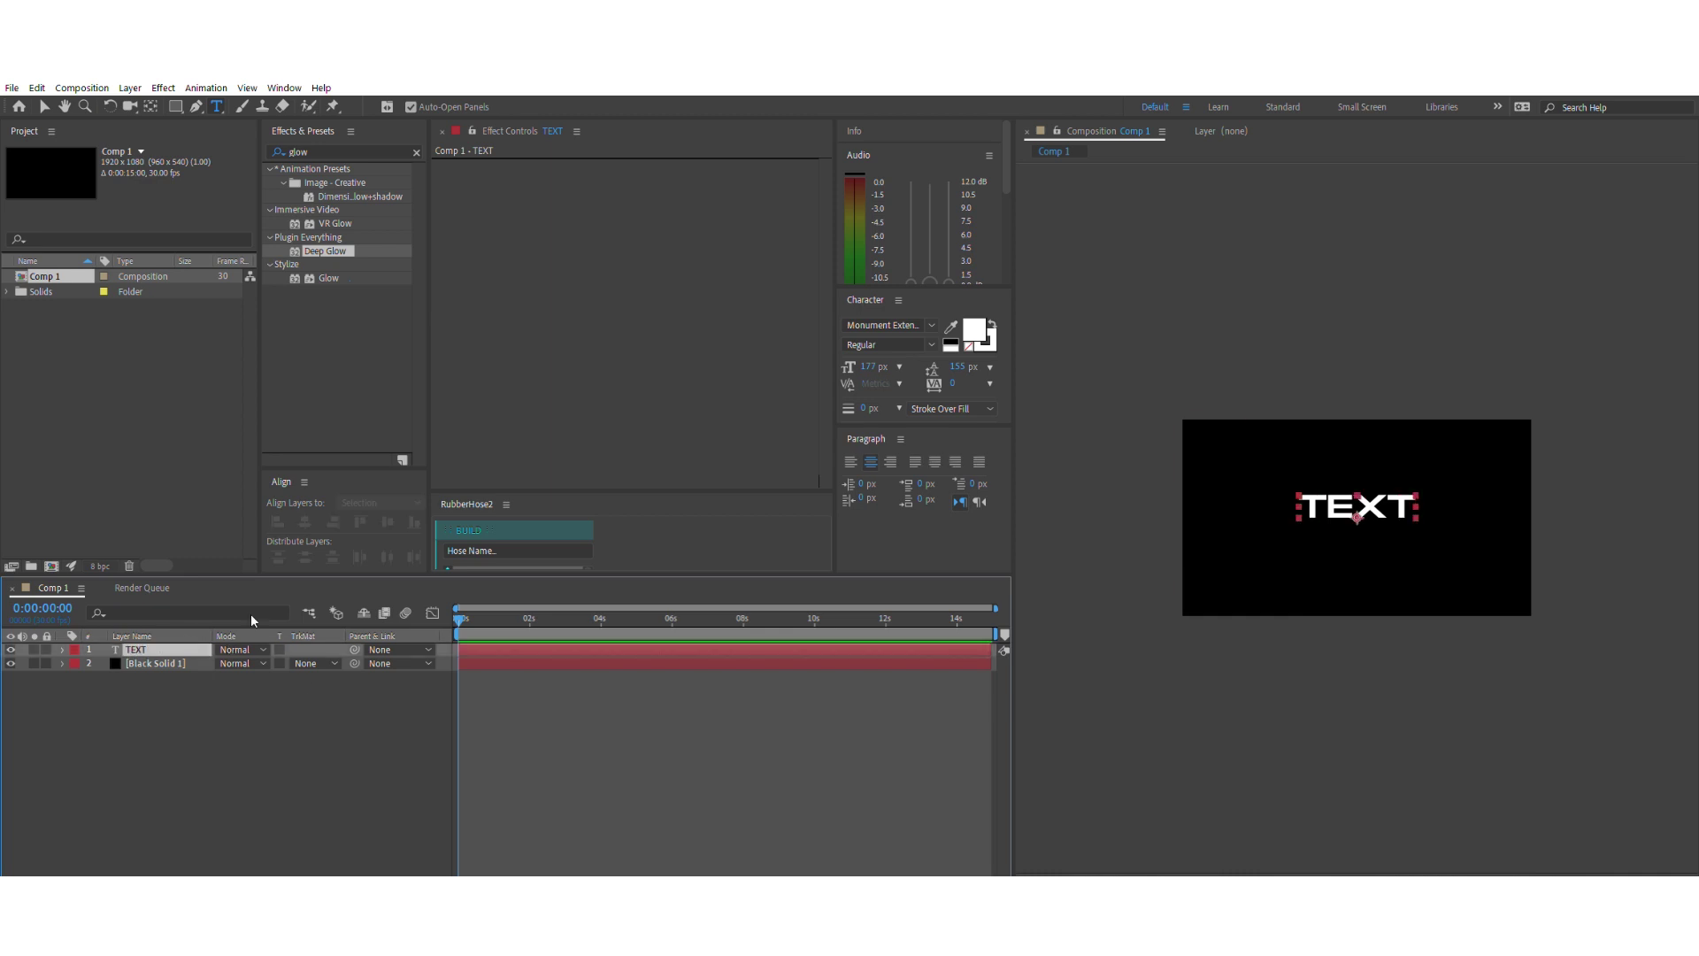
click(387, 522)
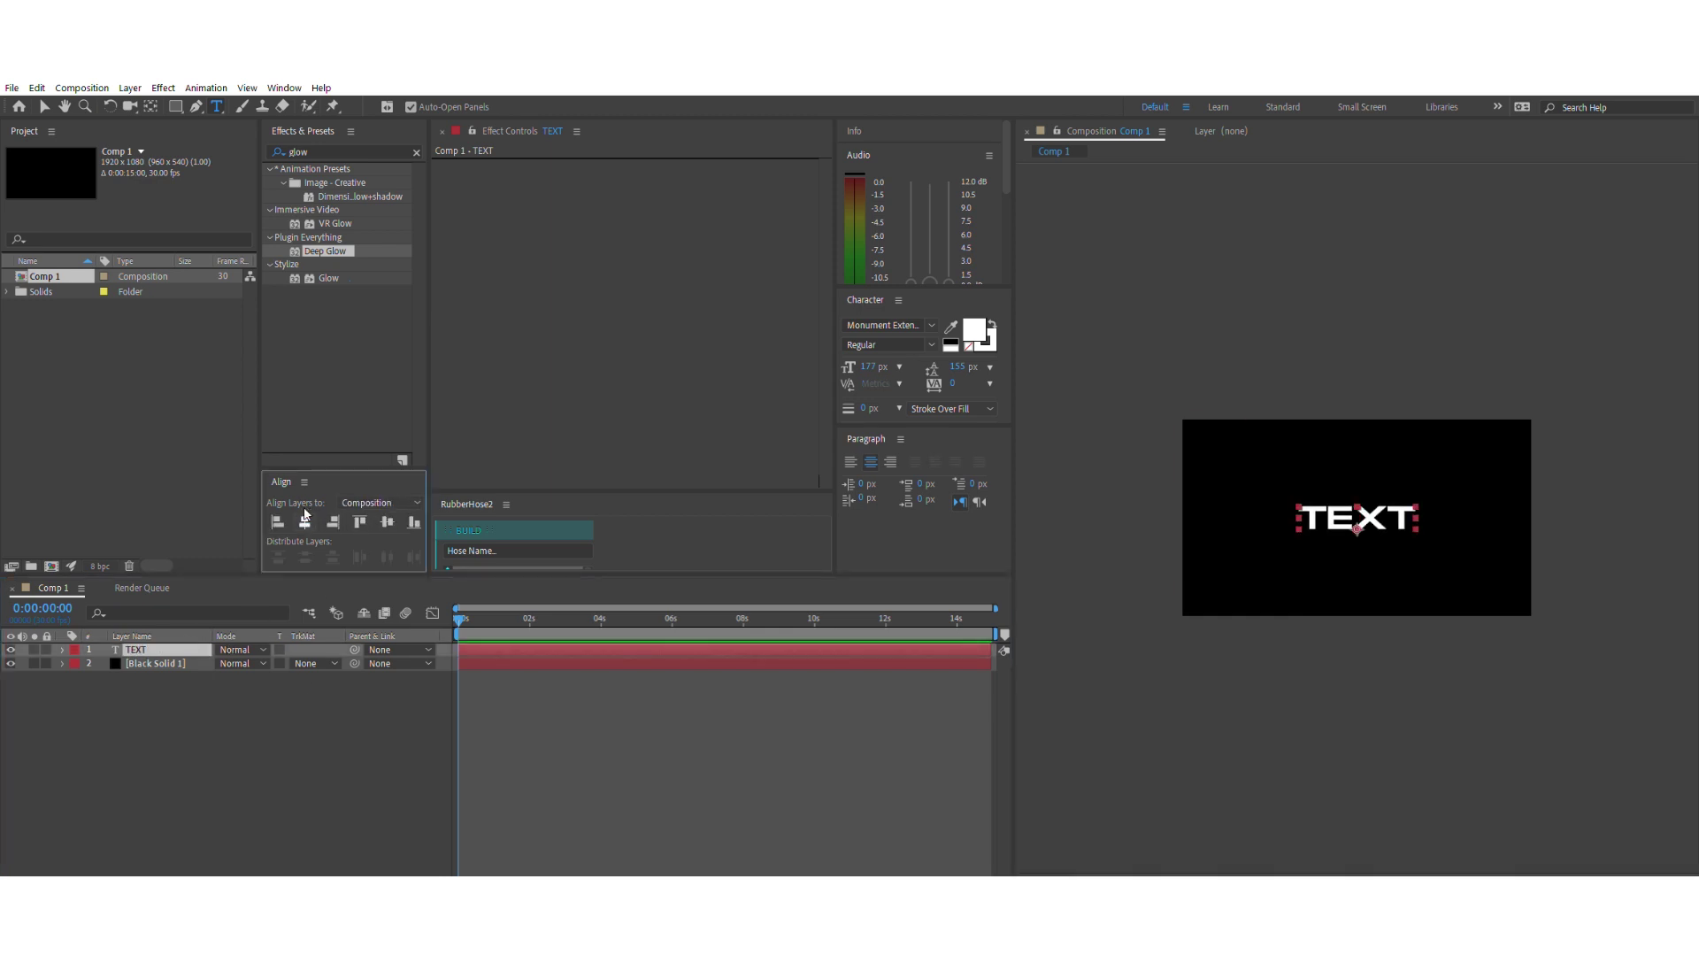
- Duplicate the TEXT layer and place the copy directly beneath the original
scroll(1290, 528, up, 5)
scroll(1274, 467, down, 1)
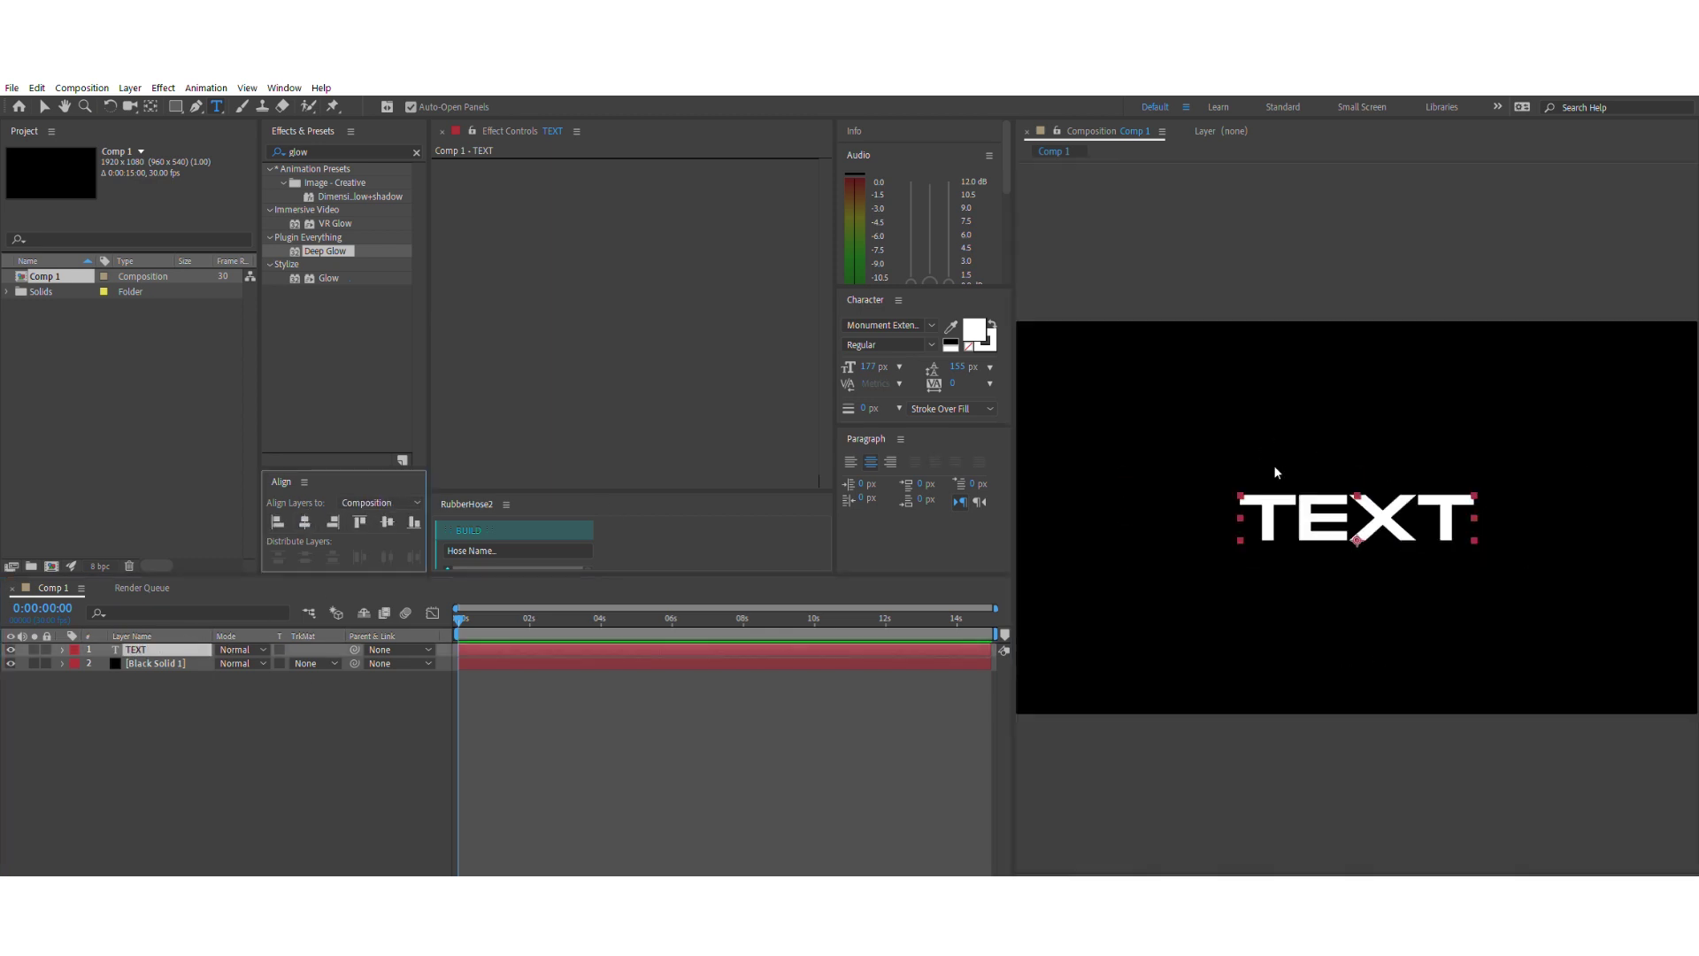
click(188, 708)
click(159, 651)
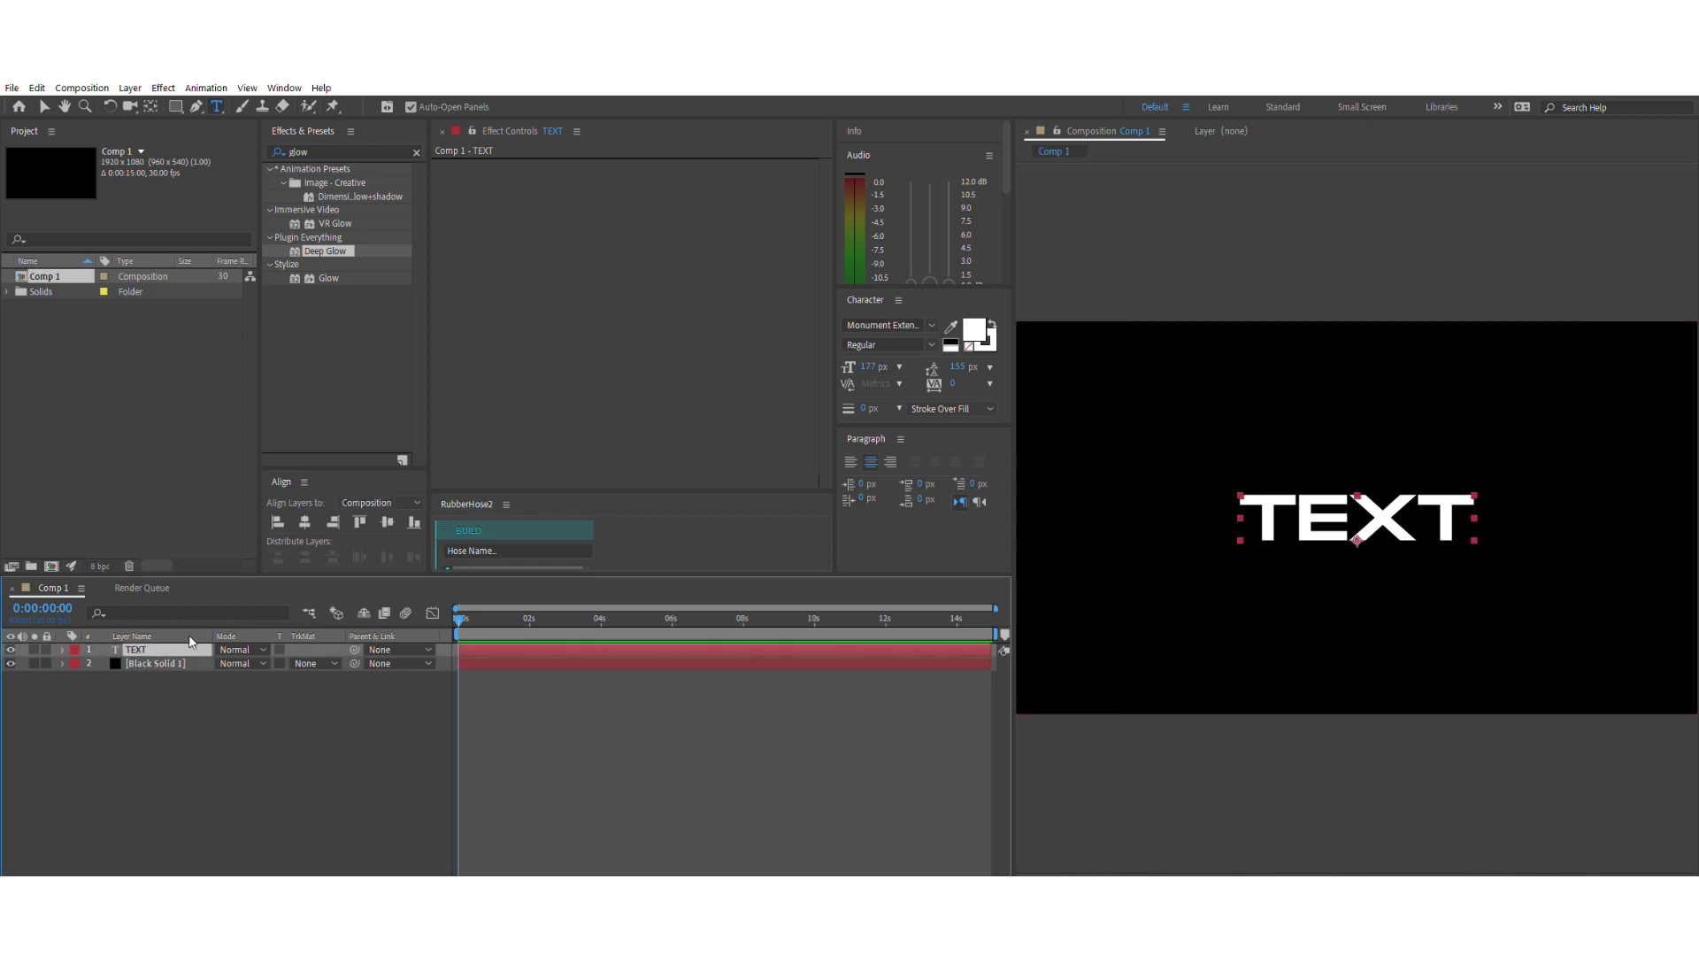
key(ctrl+d)
drag(158, 652, 156, 666)
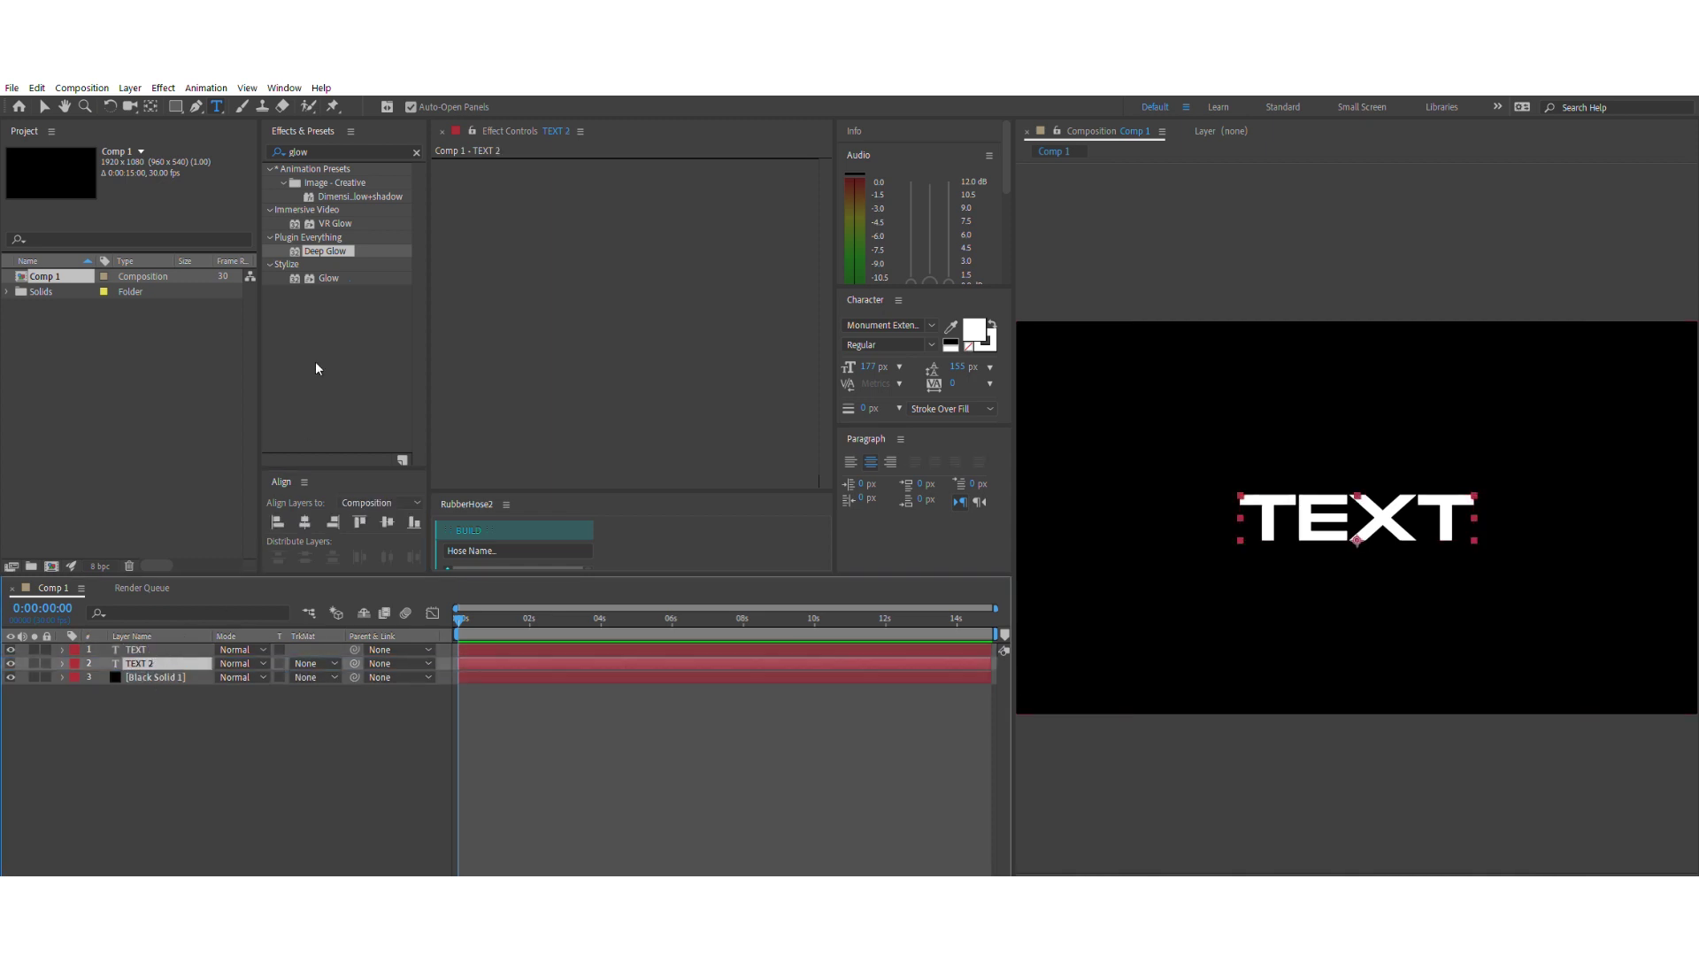
- Hide the original TEXT layer and draw a thin rectangular Pen mask on TEXT 2 along the bottom edge of the letters
key(g)
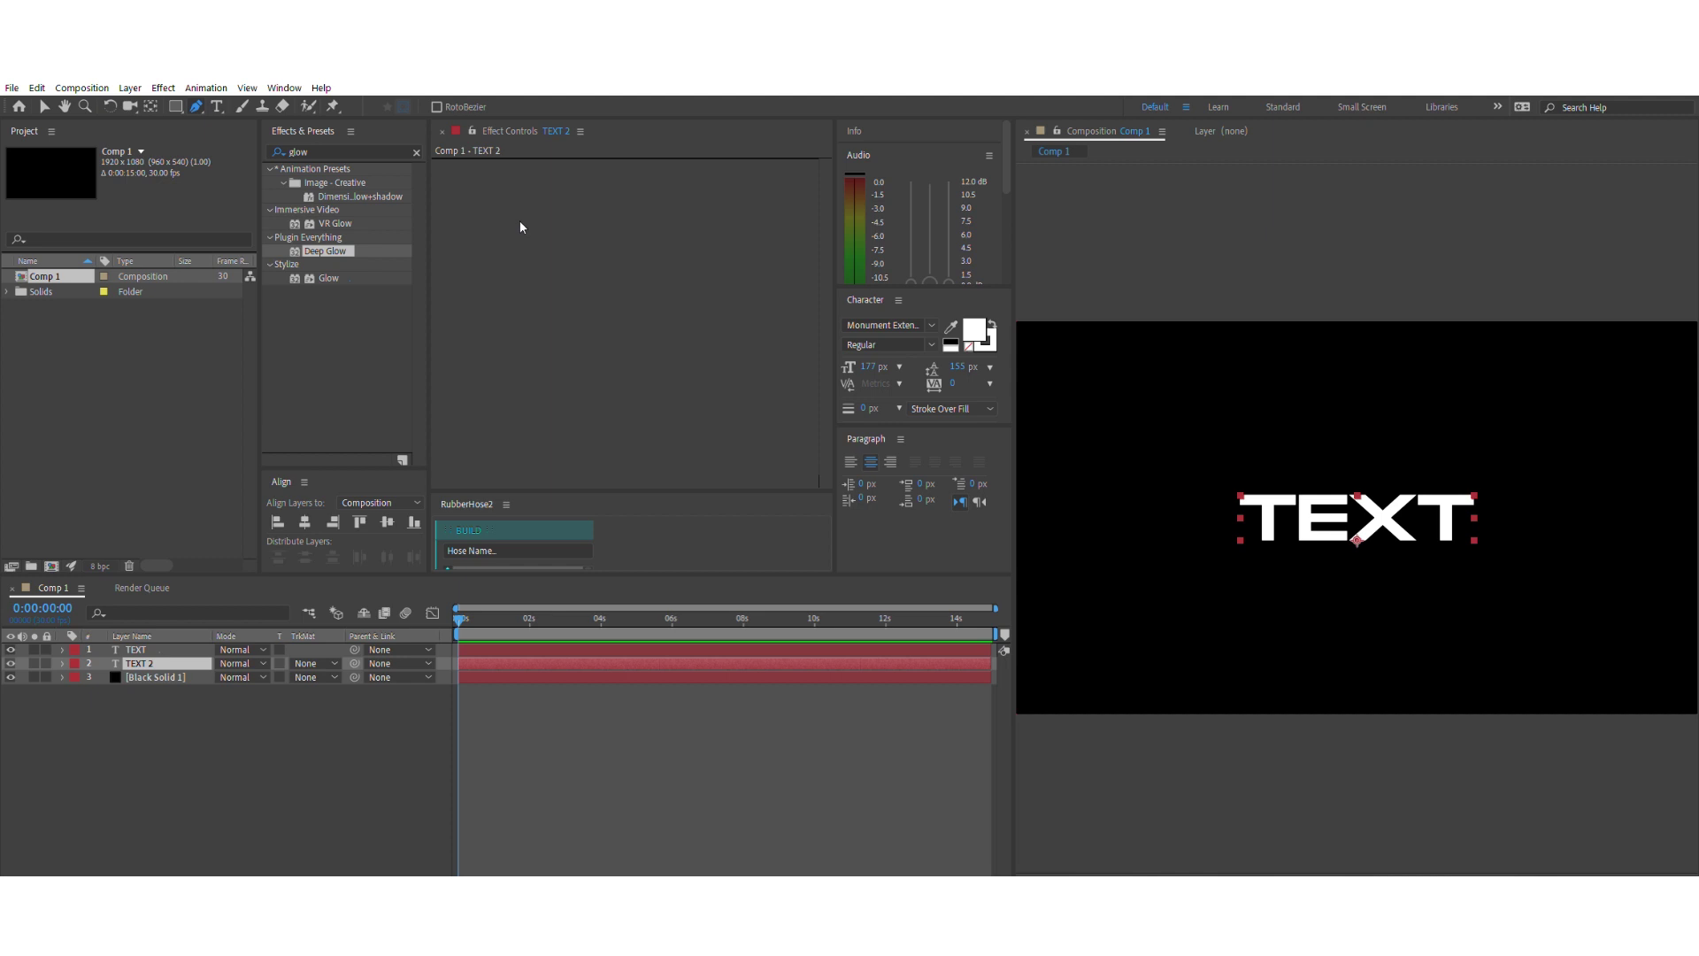
click(11, 649)
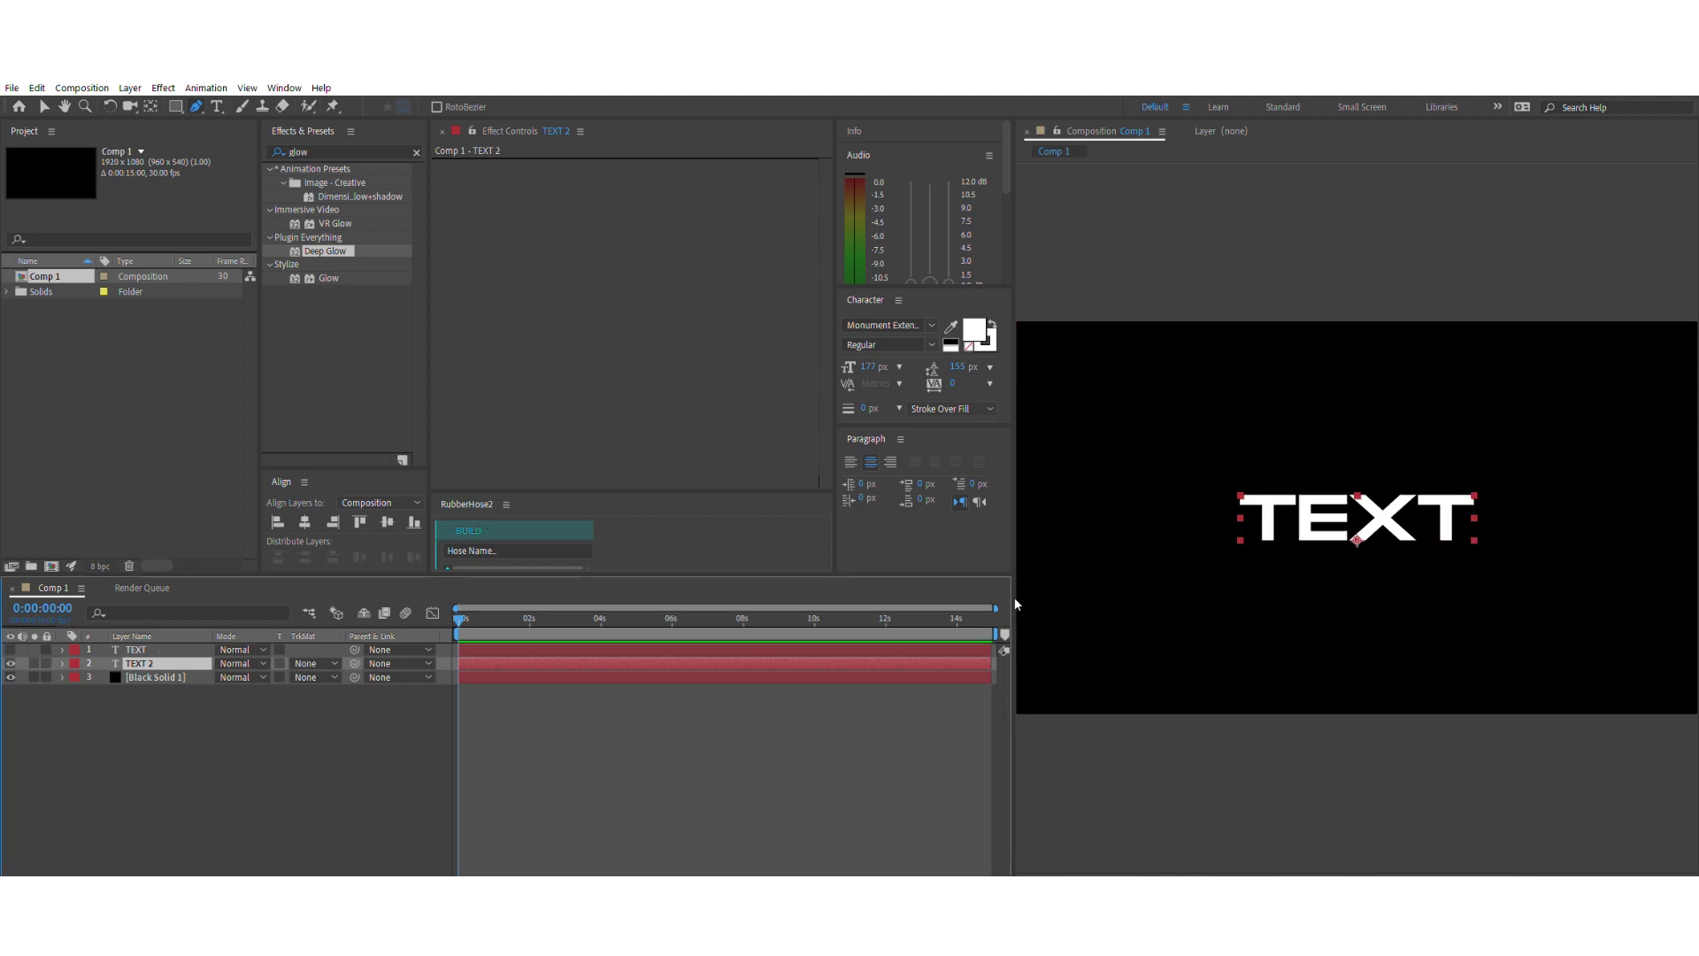
scroll(1243, 572, up, 1)
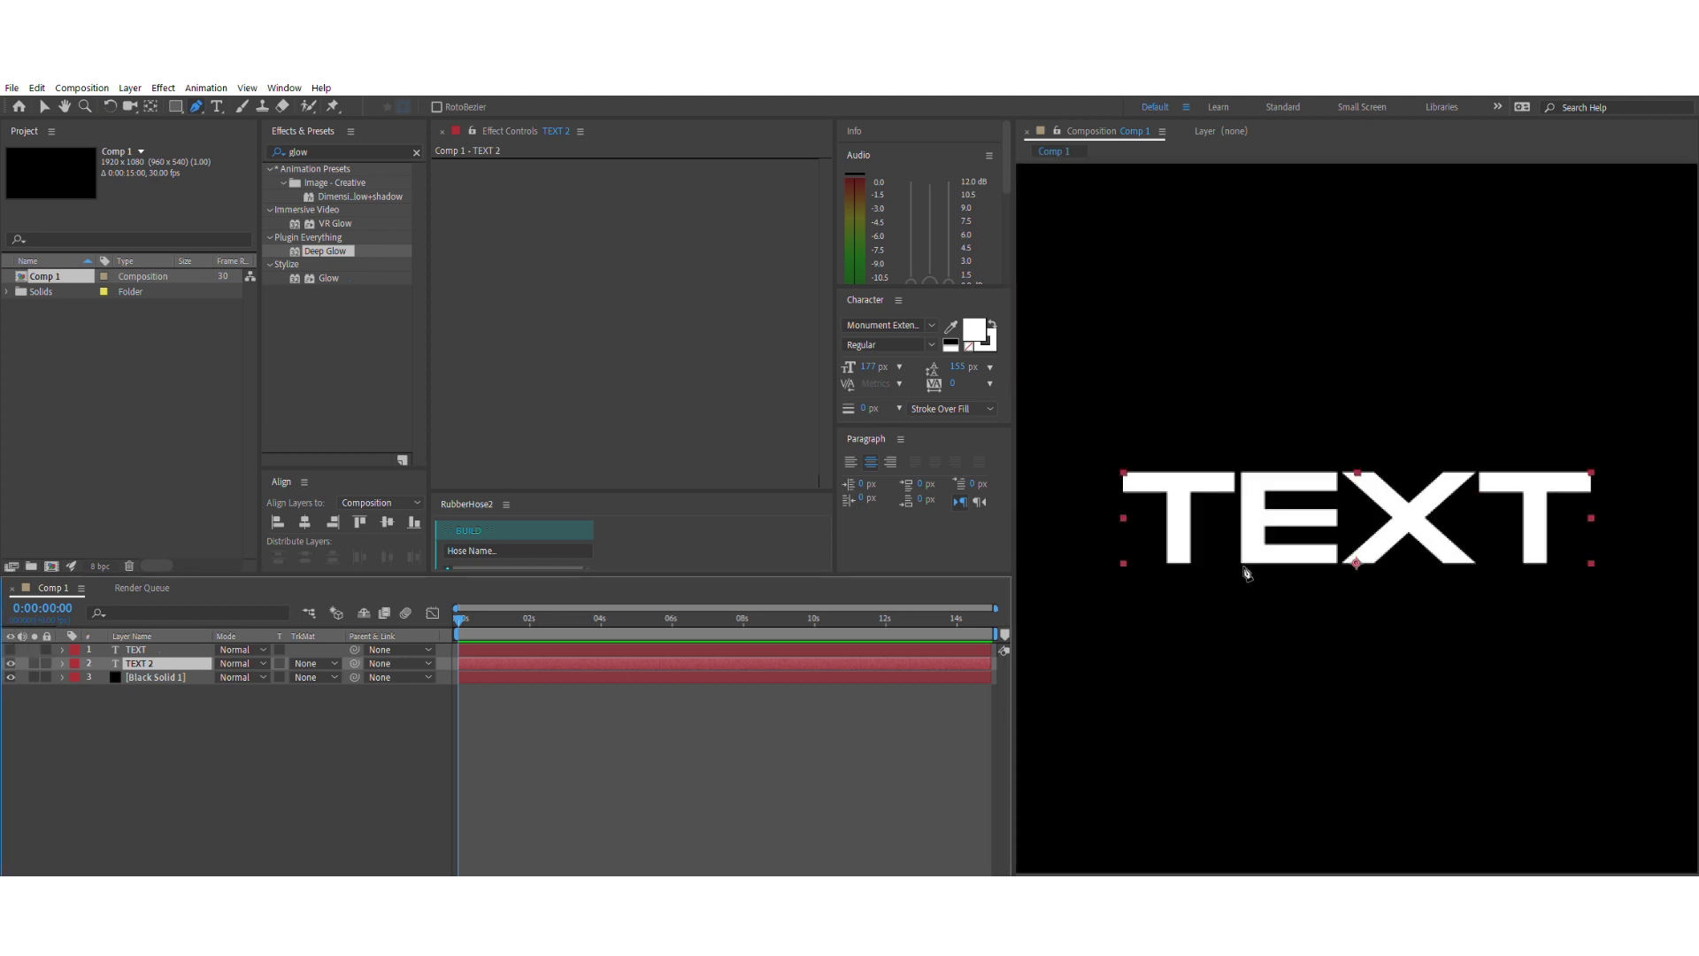
click(1106, 558)
click(1651, 558)
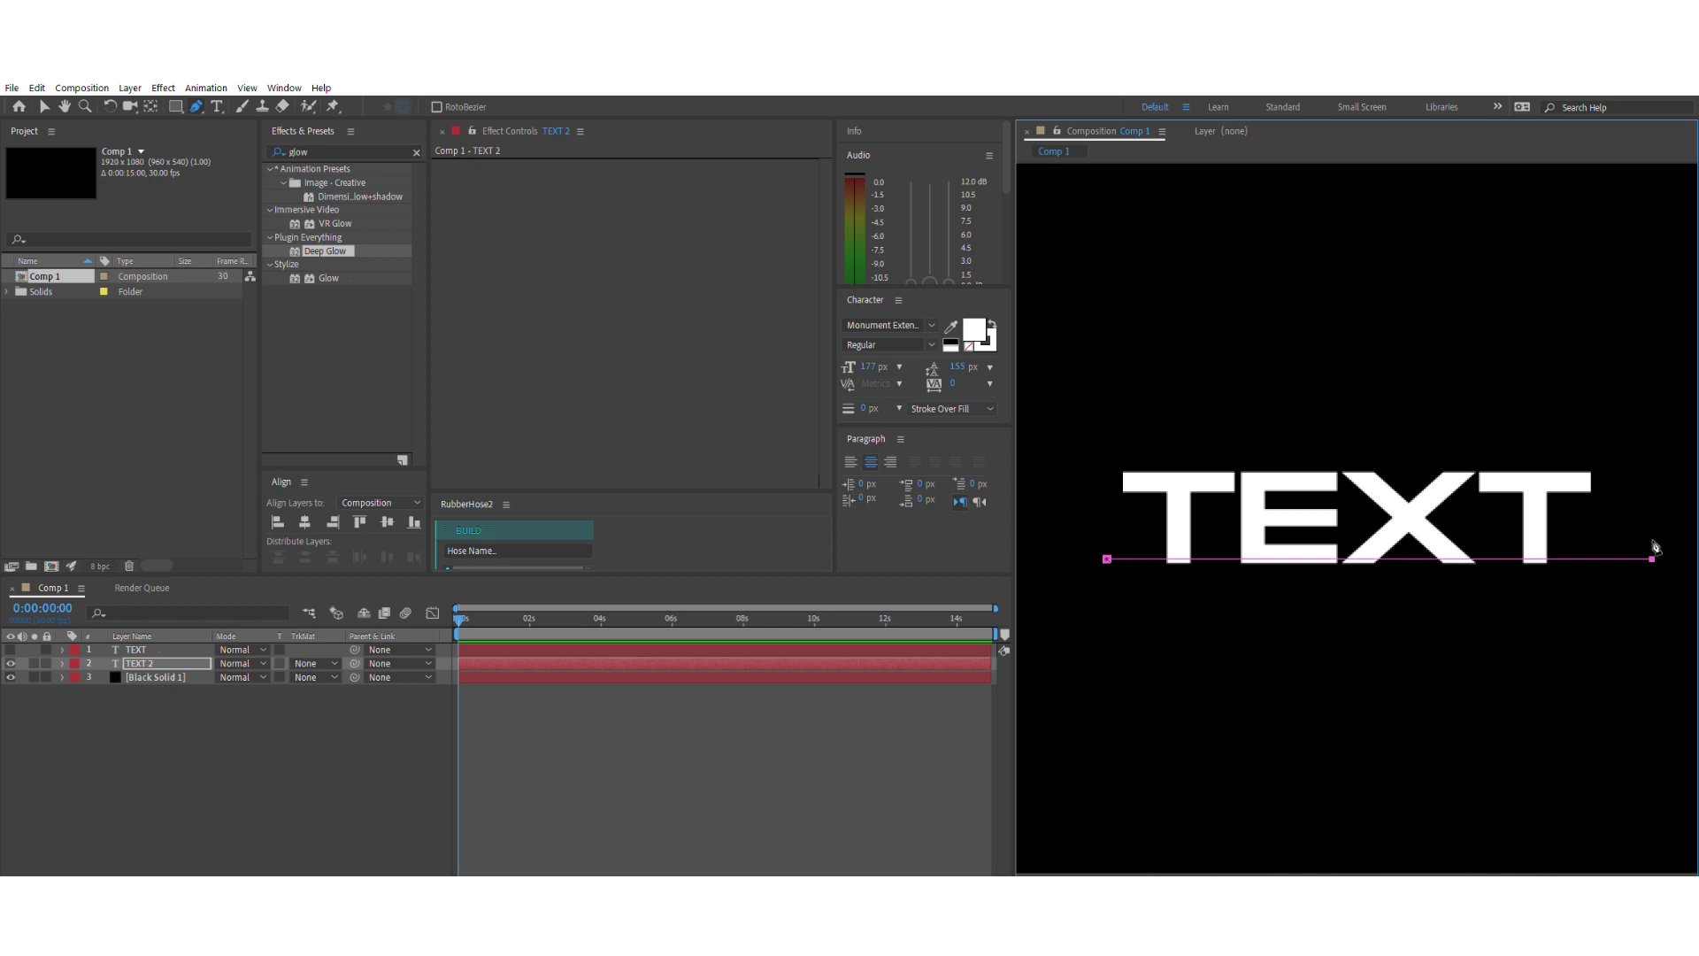
click(1651, 584)
click(1109, 583)
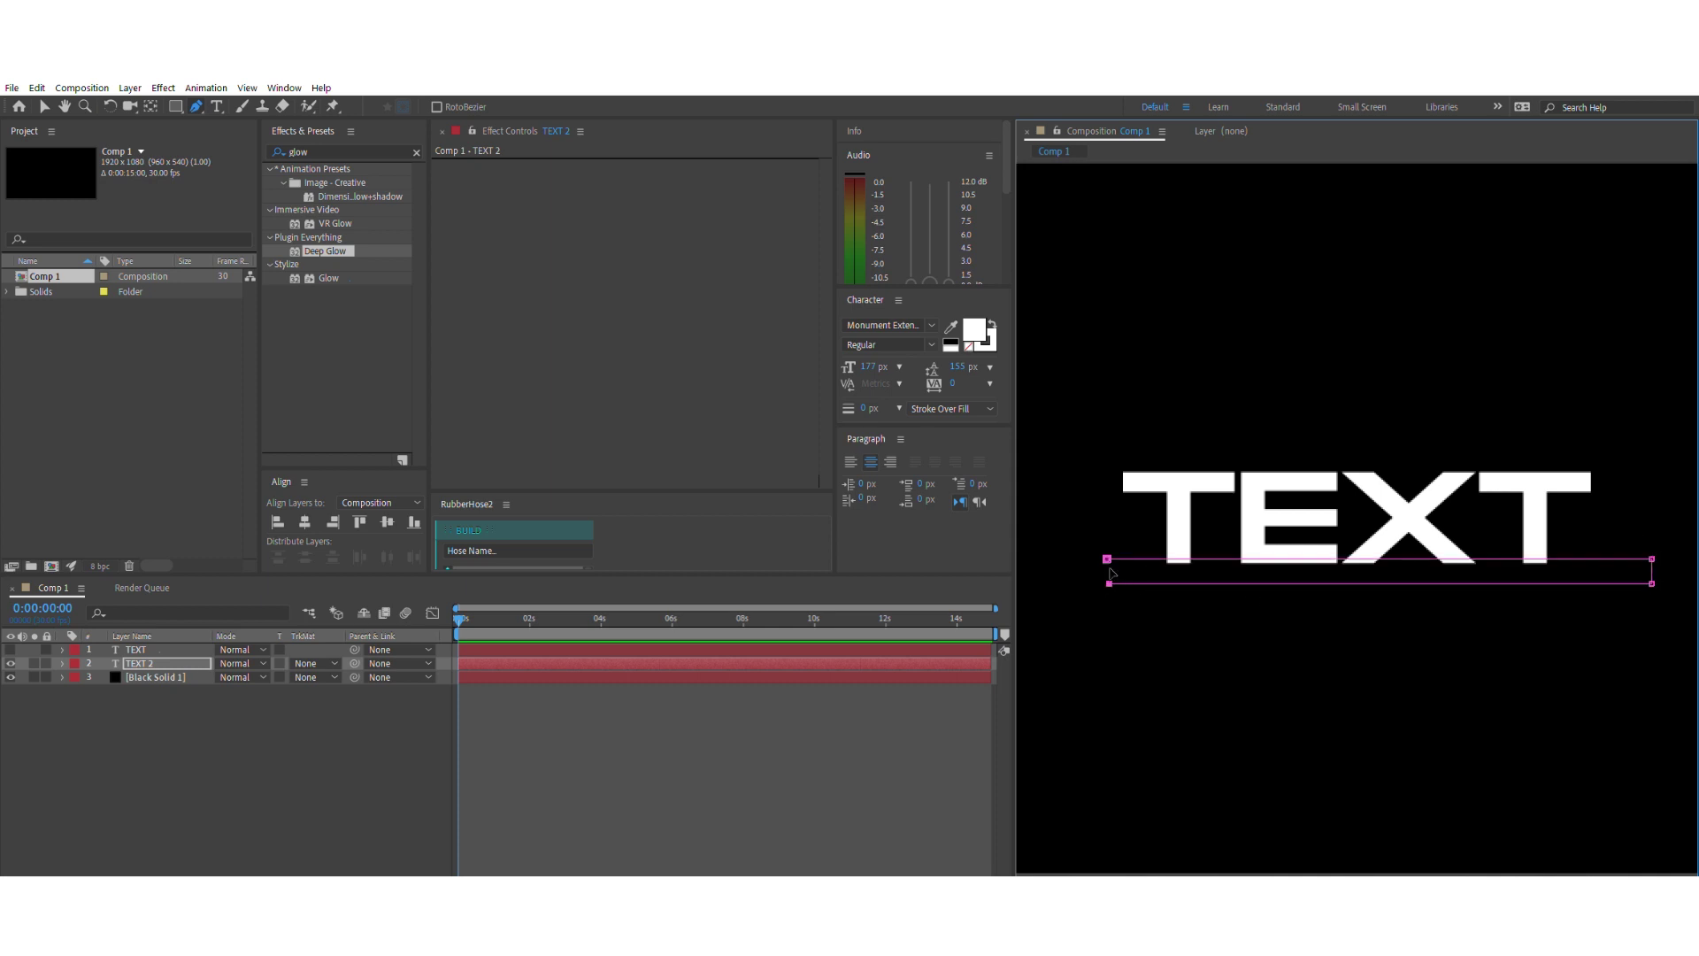
click(1107, 559)
key(comma)
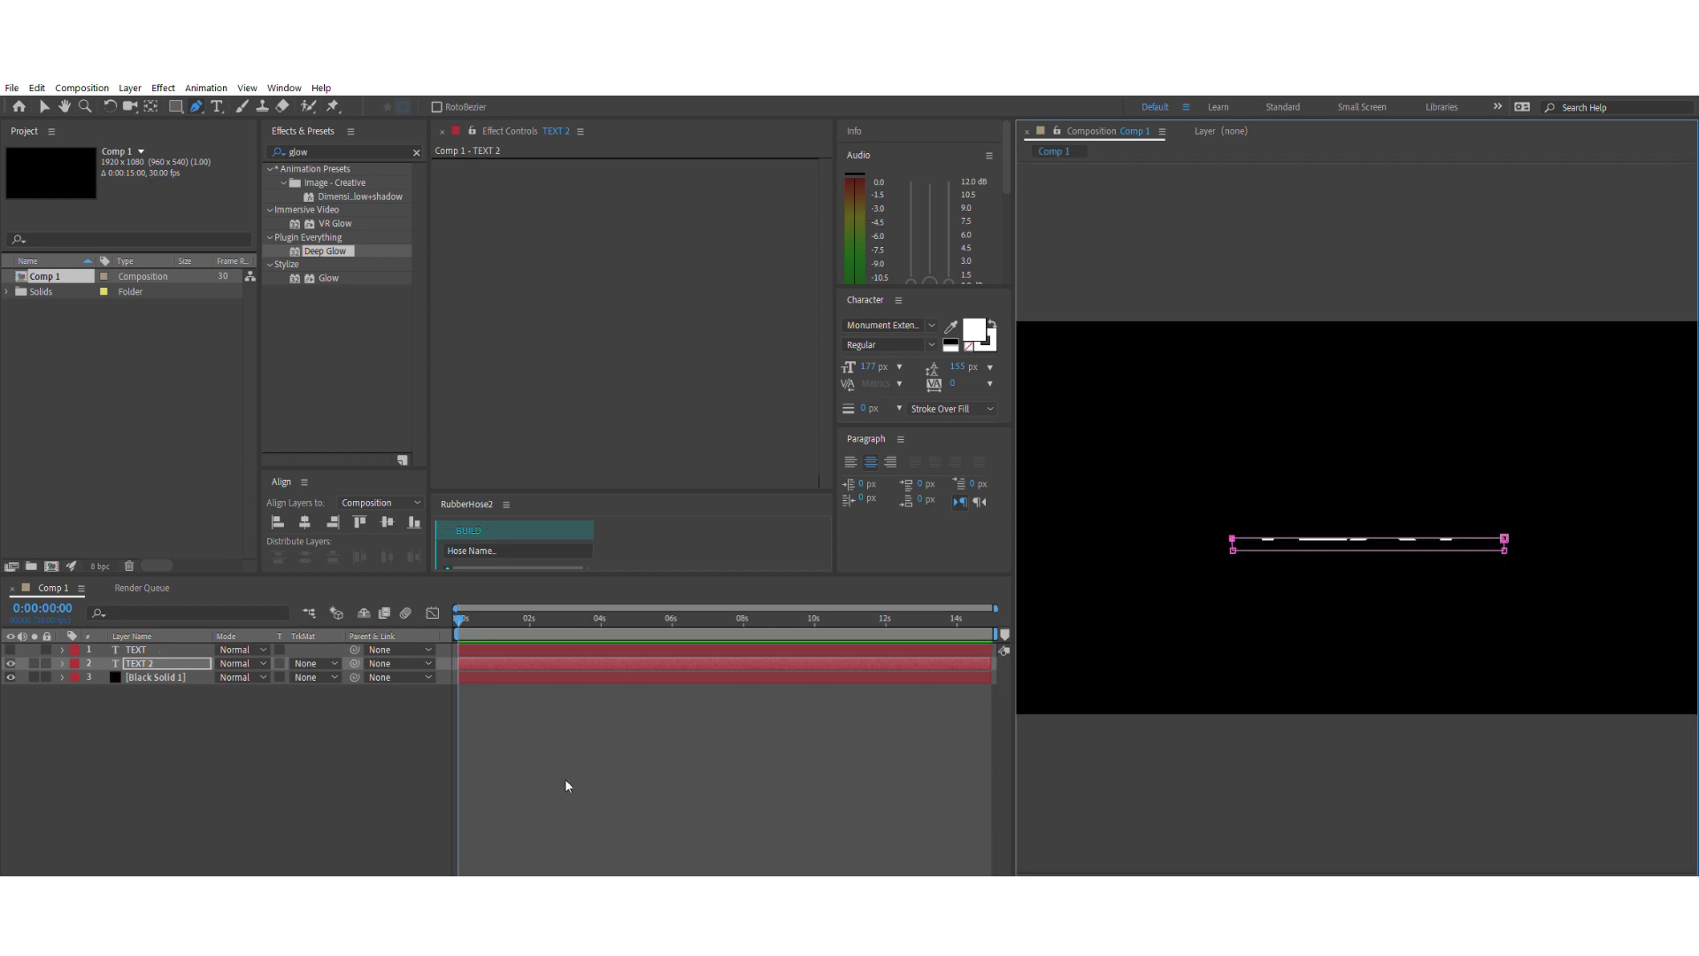
- Find the Echo effect and apply it to the masked TEXT 2 layer
click(262, 769)
click(178, 663)
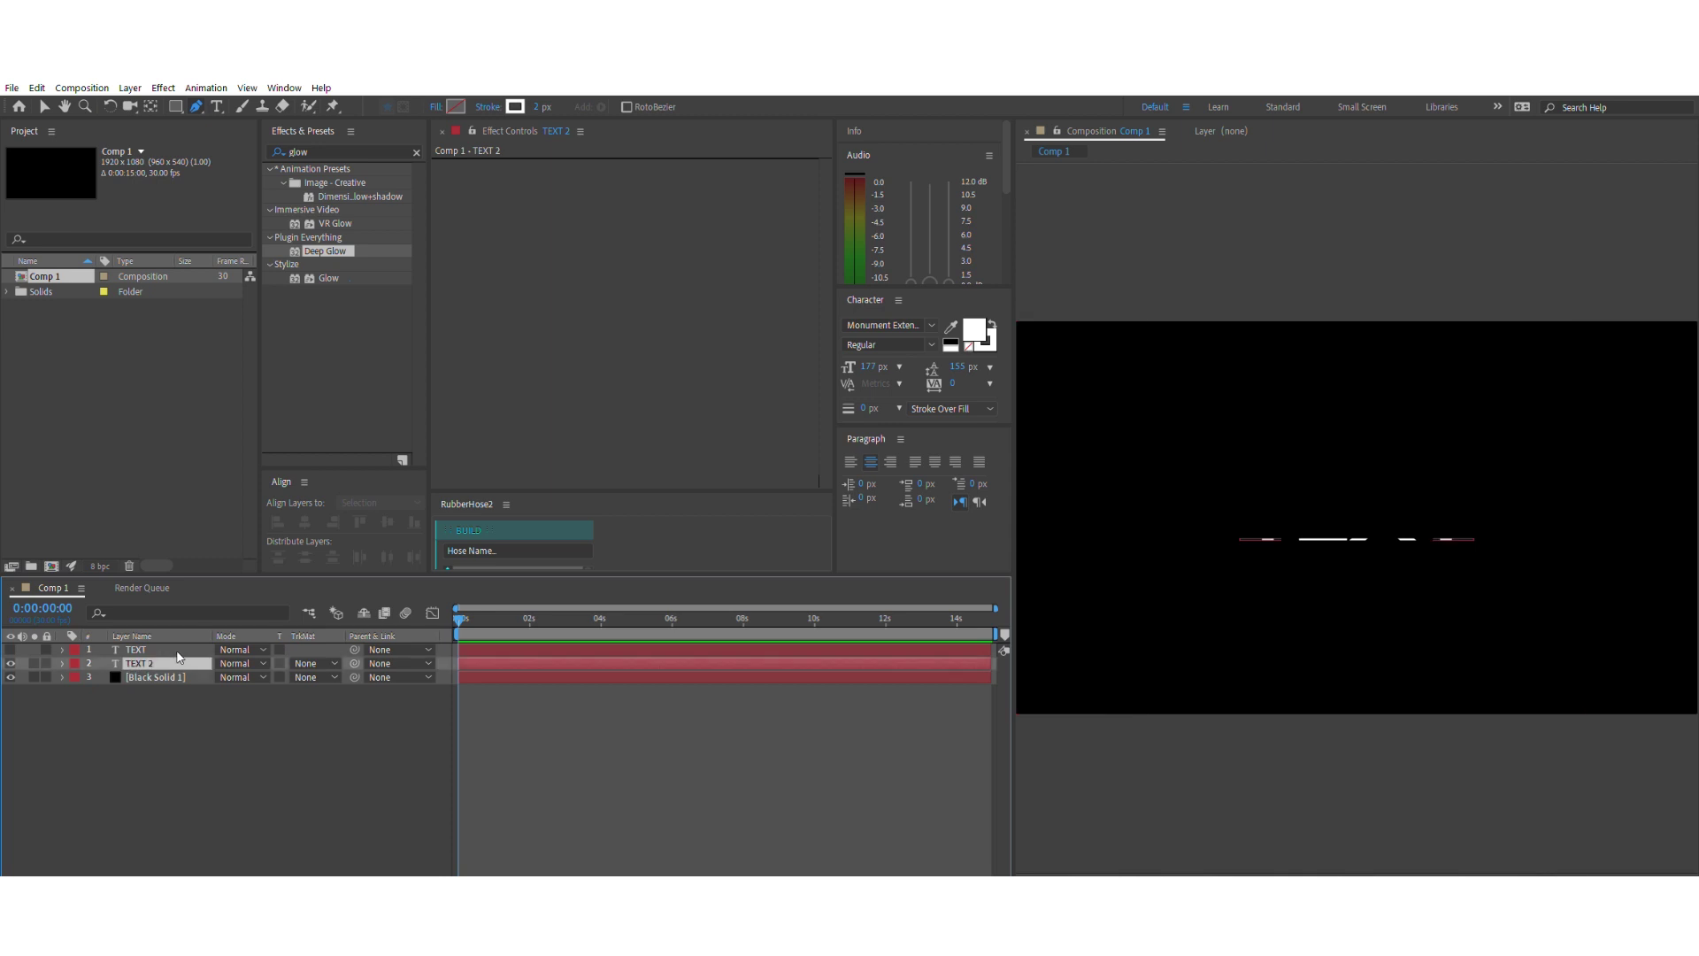
click(343, 149)
text(echo)
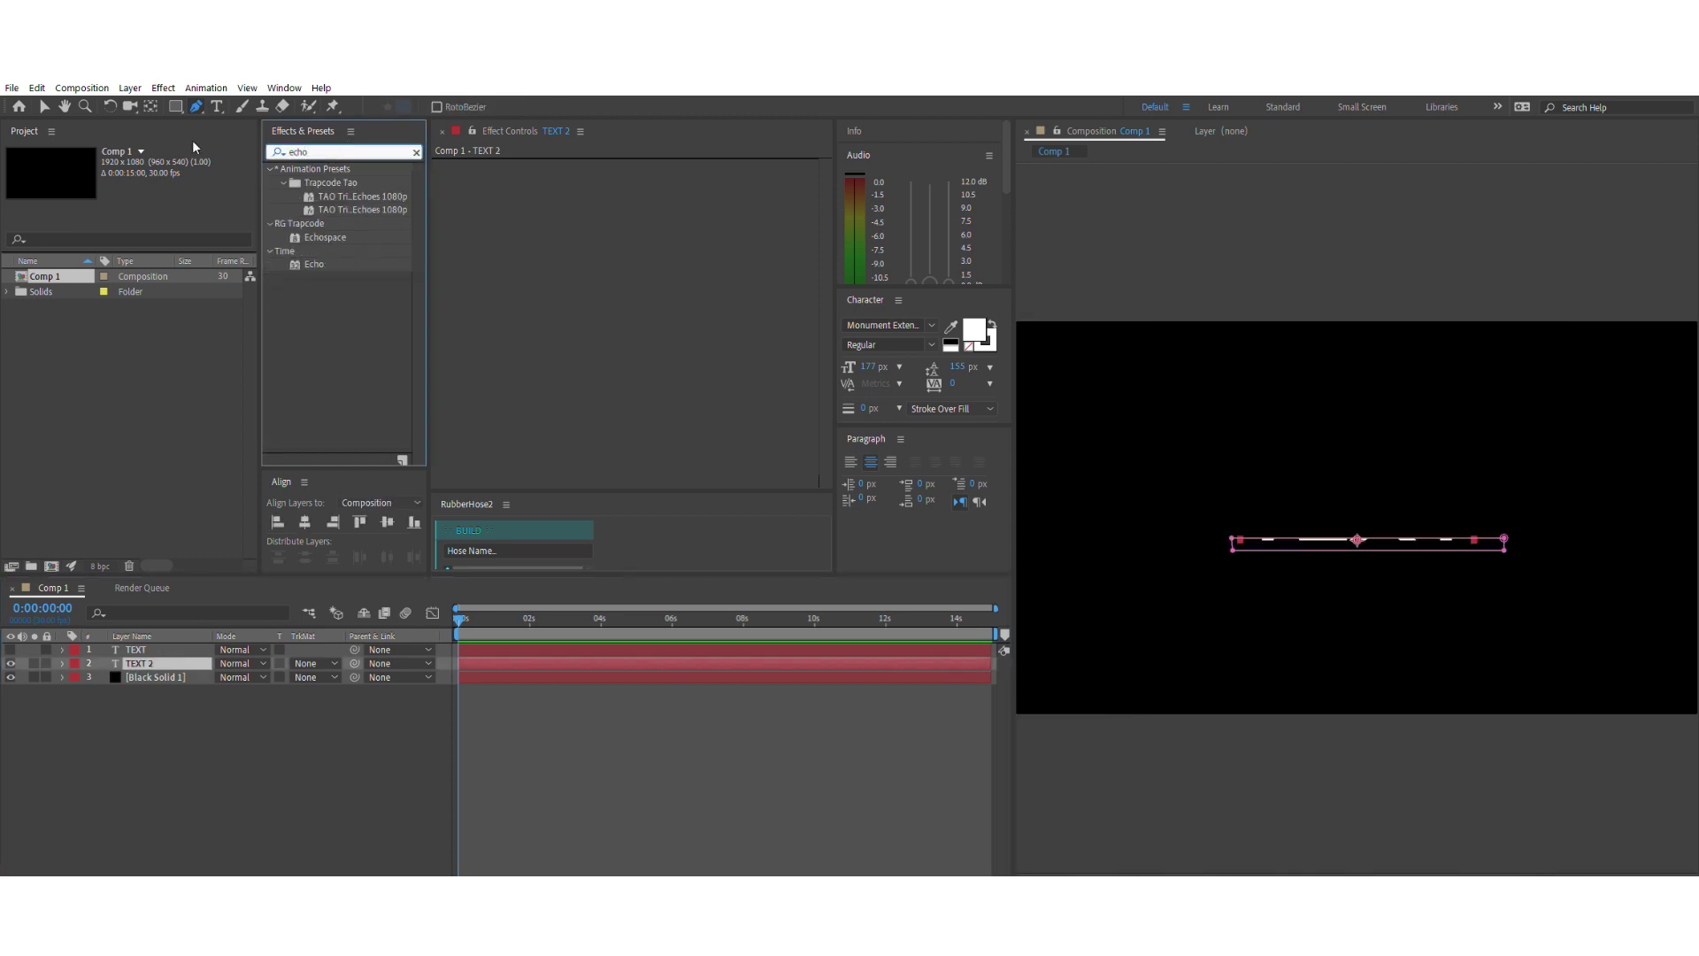
drag(314, 263, 532, 237)
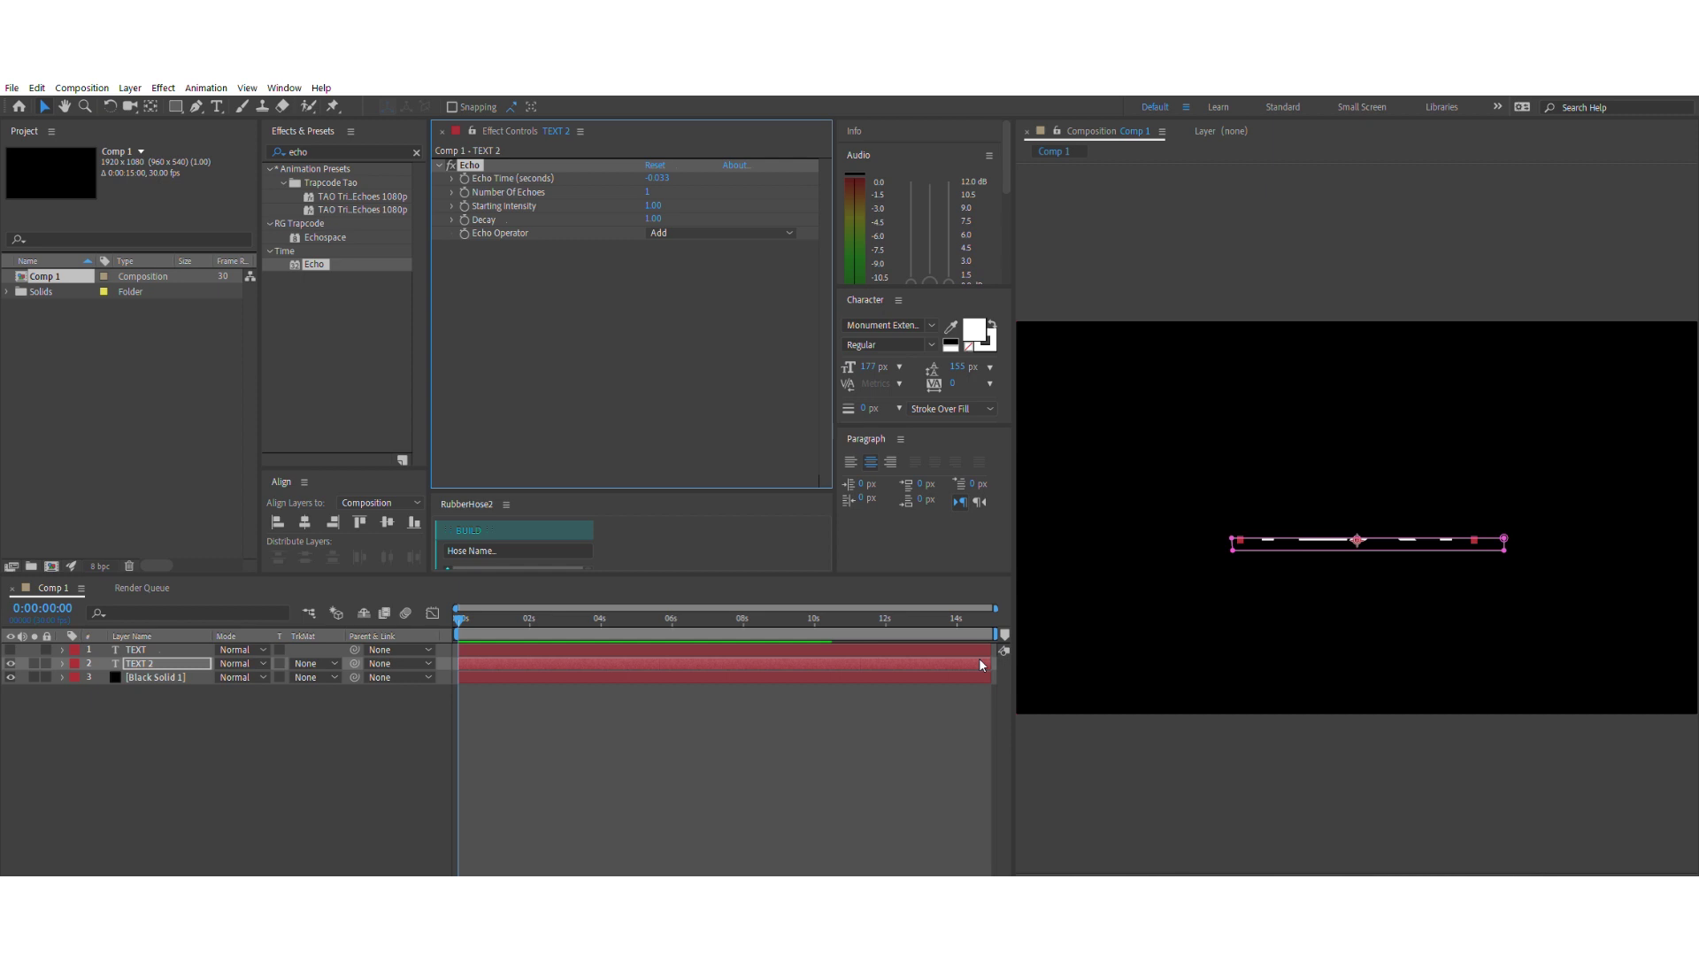
- Set the Echo effect's Echo Time to -0.005 seconds and Number Of Echoes to 300
click(671, 174)
text(-0.005)
click(654, 191)
text(300)
key(Return)
- Add a Position keyframe on TEXT 2 at 1 second, and at 0 seconds move the layer below the frame to Y about 1151
drag(995, 603, 725, 598)
click(532, 617)
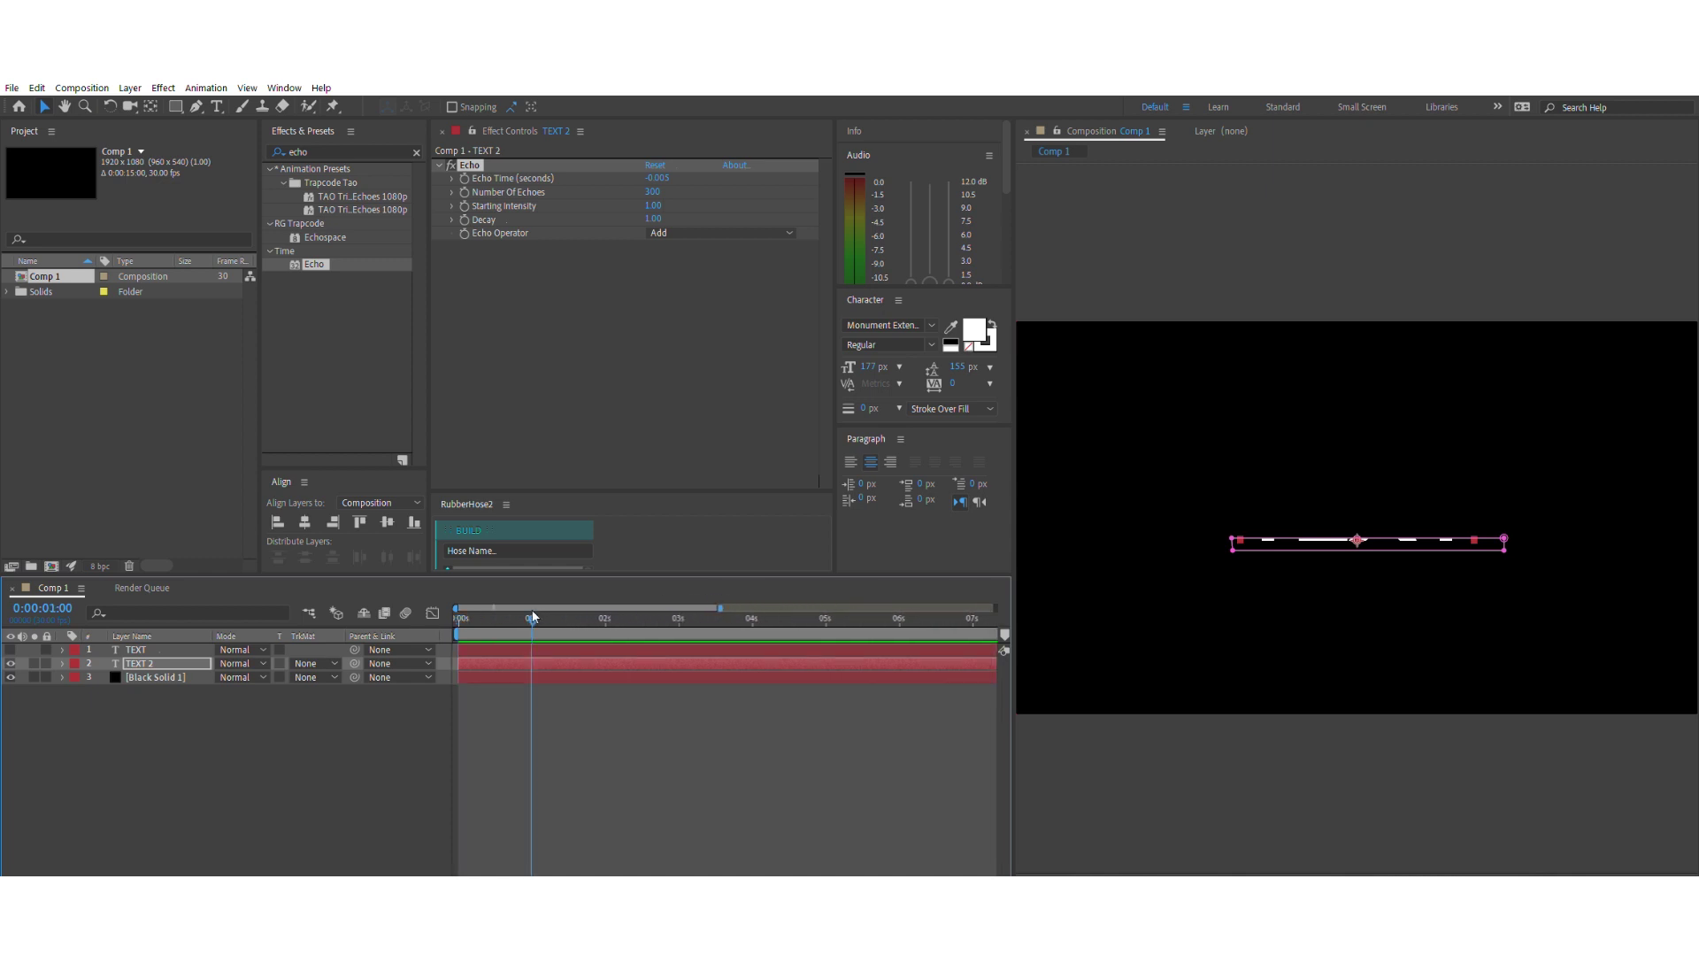
click(119, 660)
key(p)
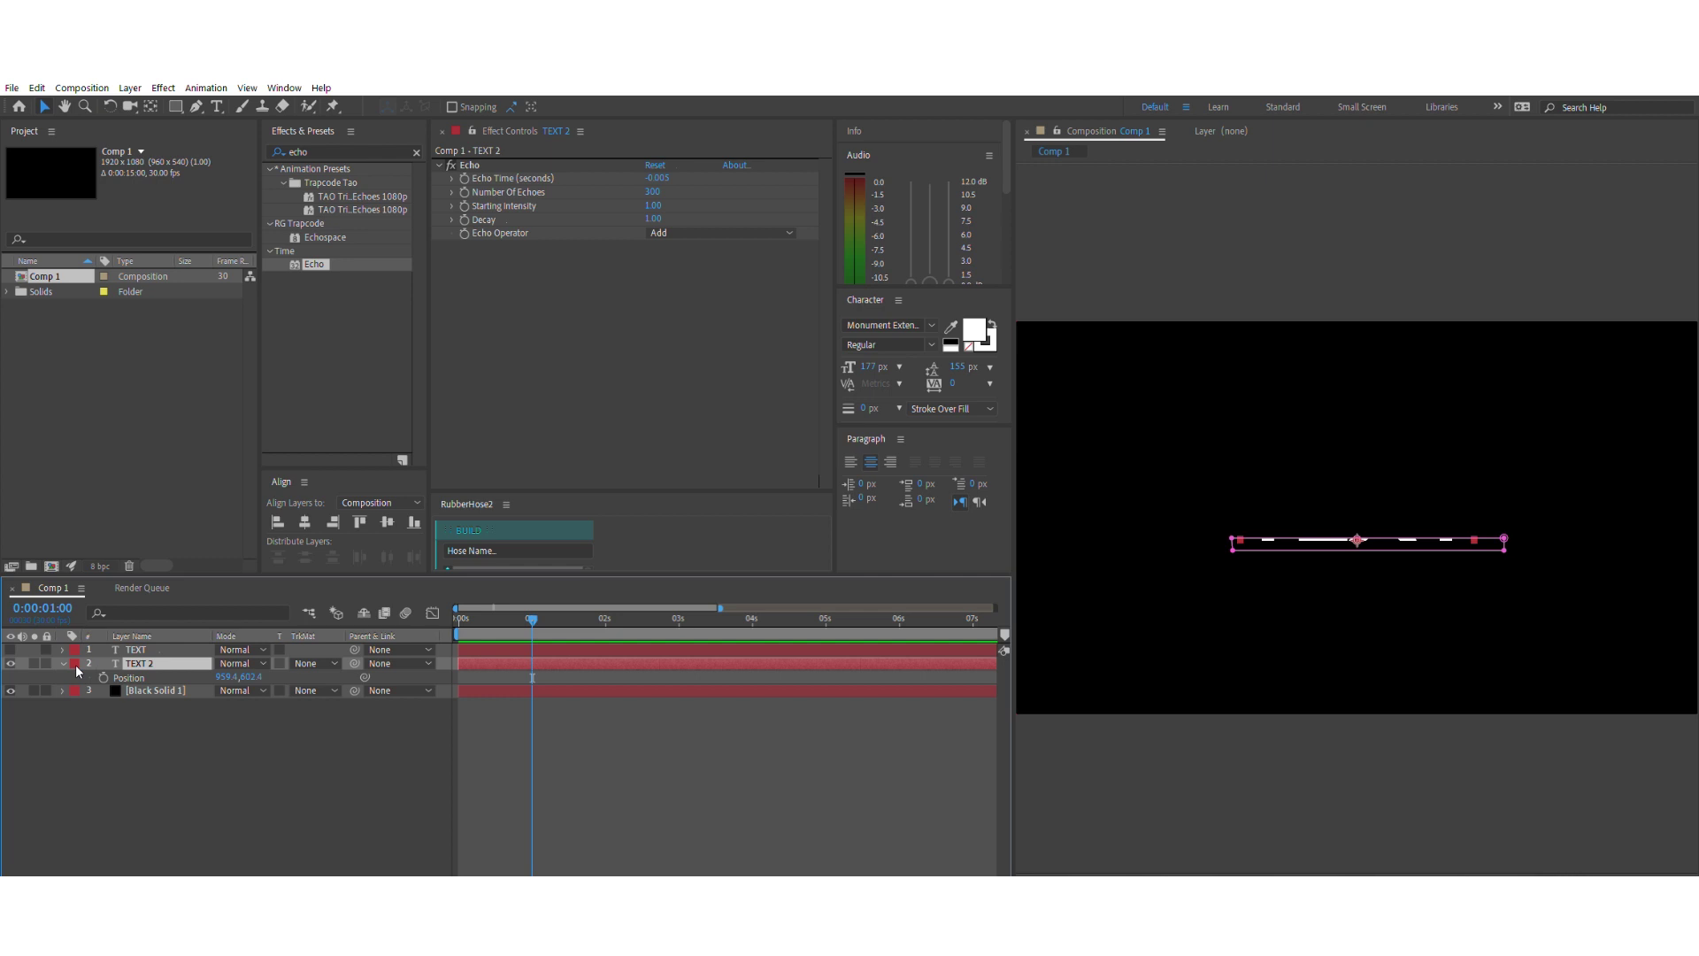
key(alt+shift+p)
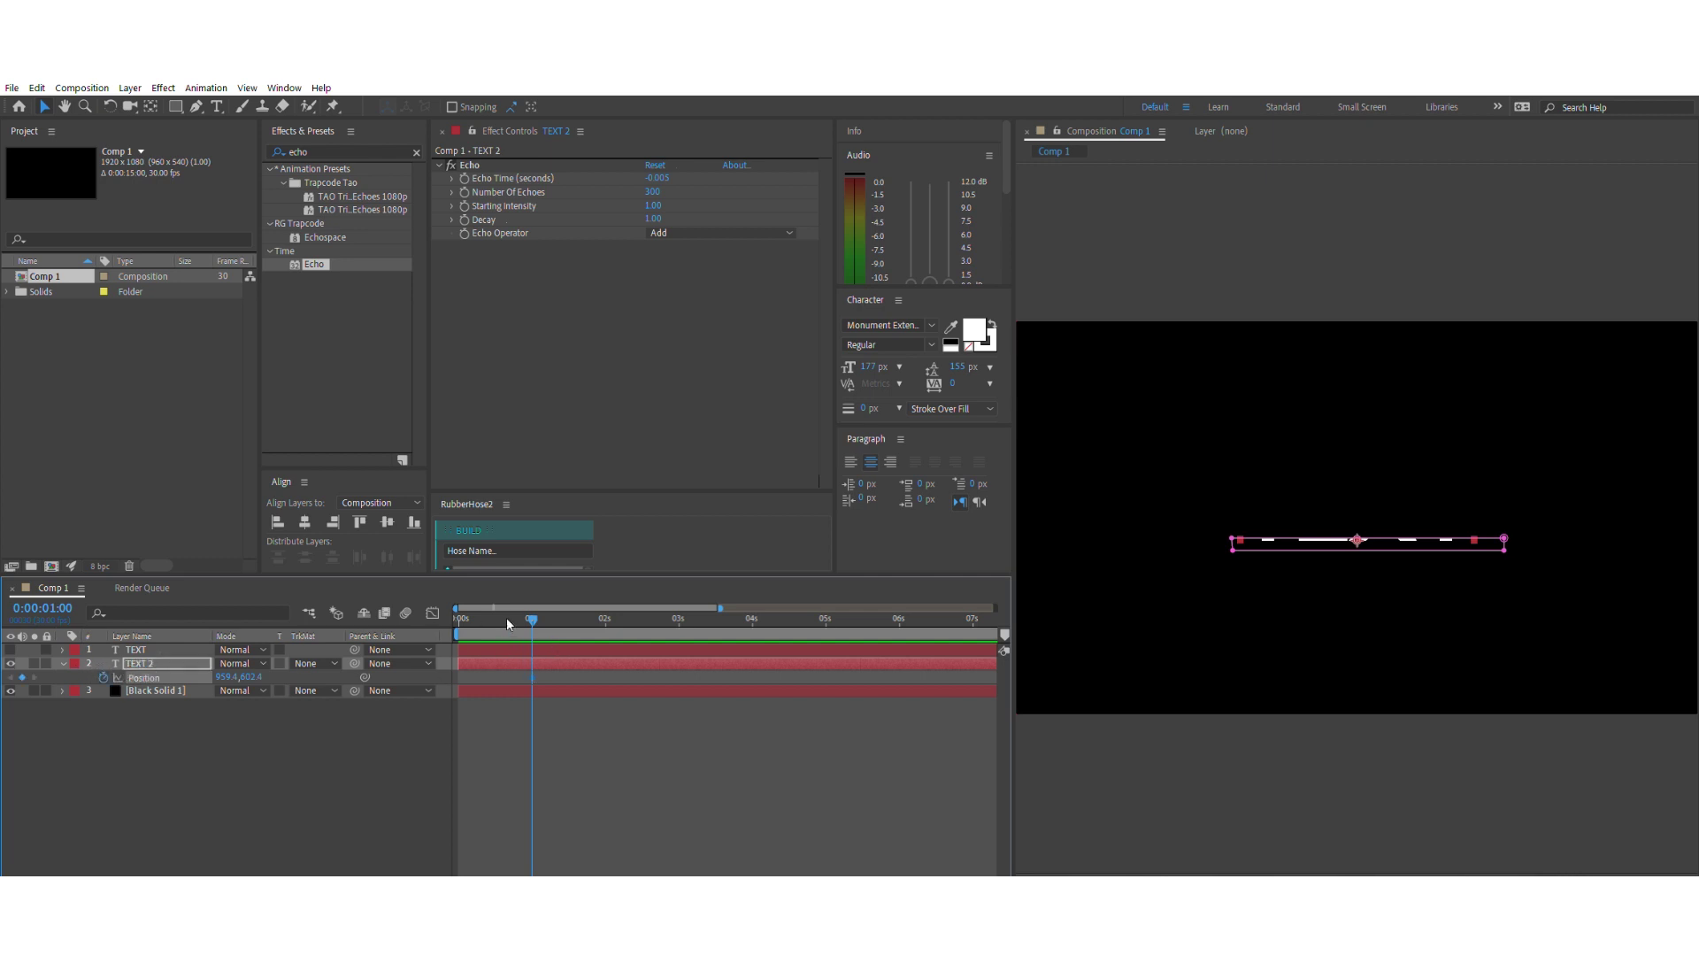
drag(515, 617, 457, 617)
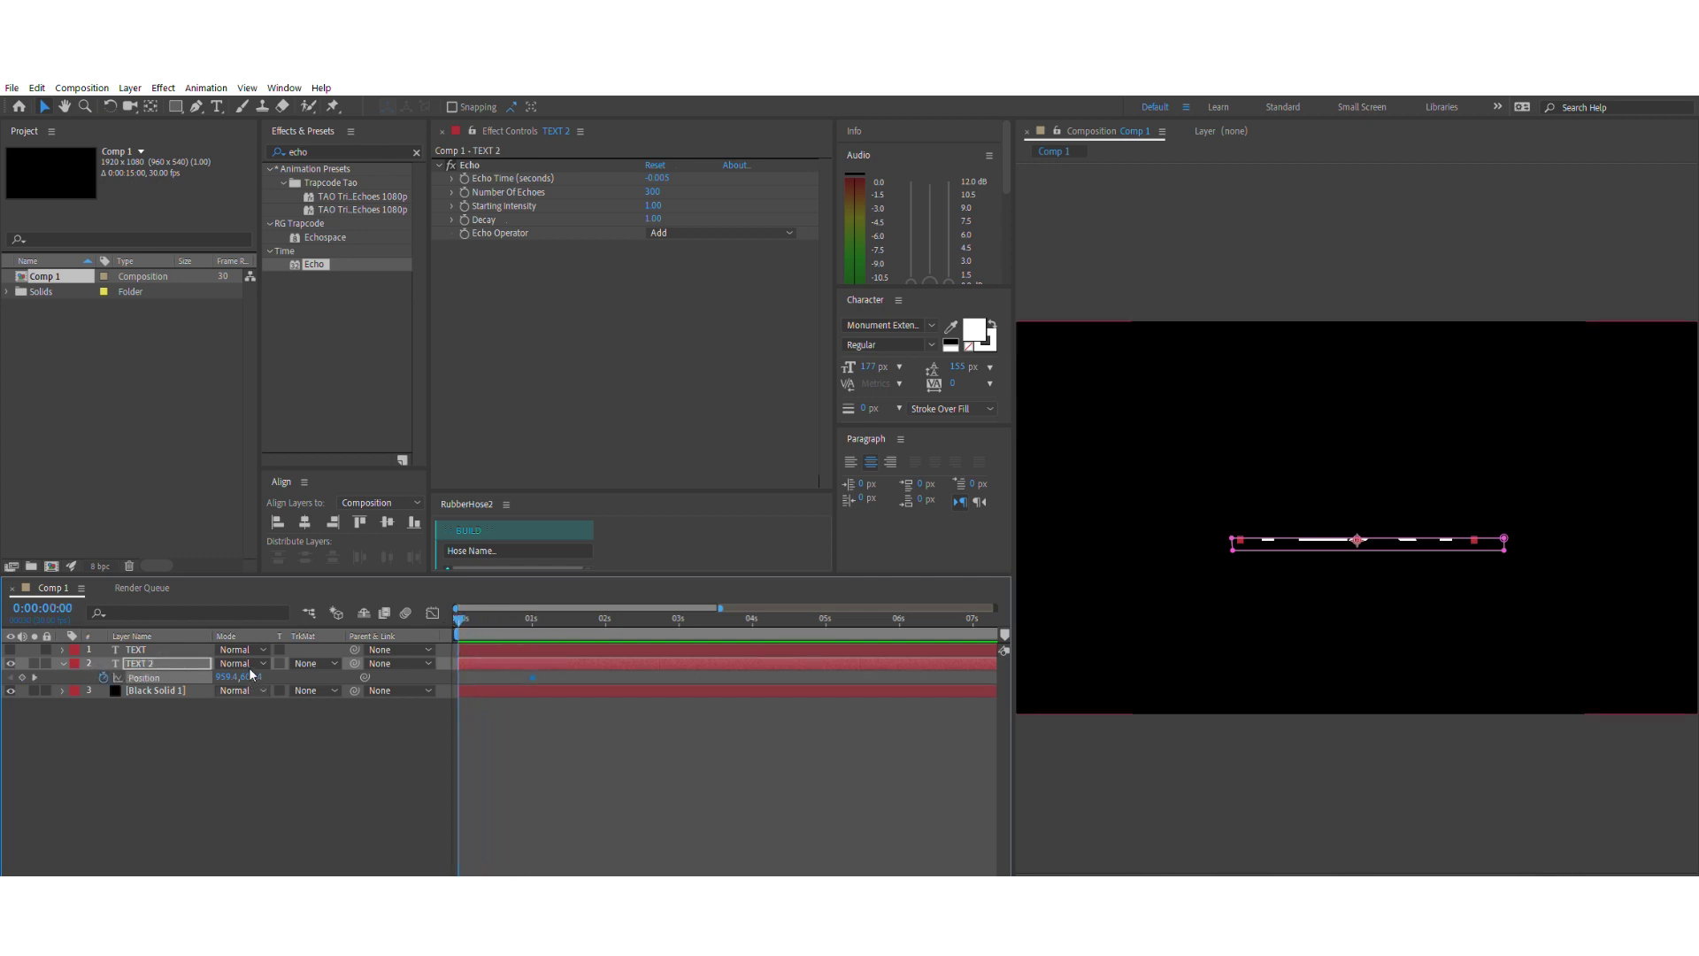
drag(250, 674, 657, 699)
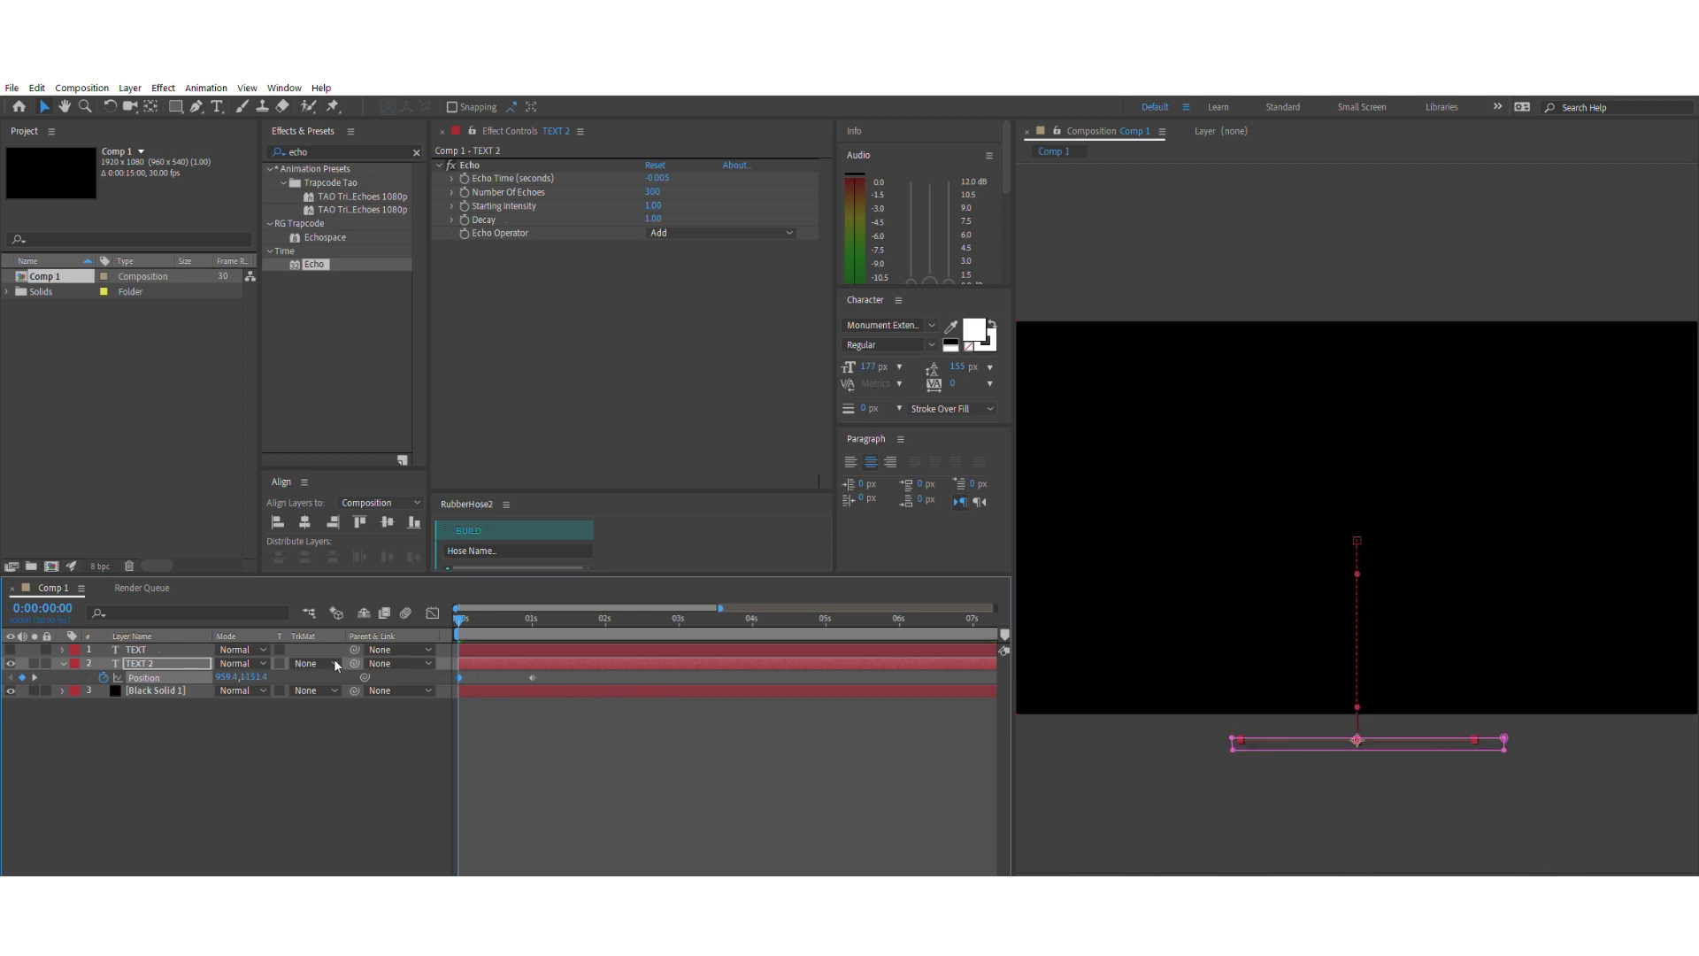
- Return to the Position keyframe at 1 second and make the original TEXT layer visible again
click(35, 677)
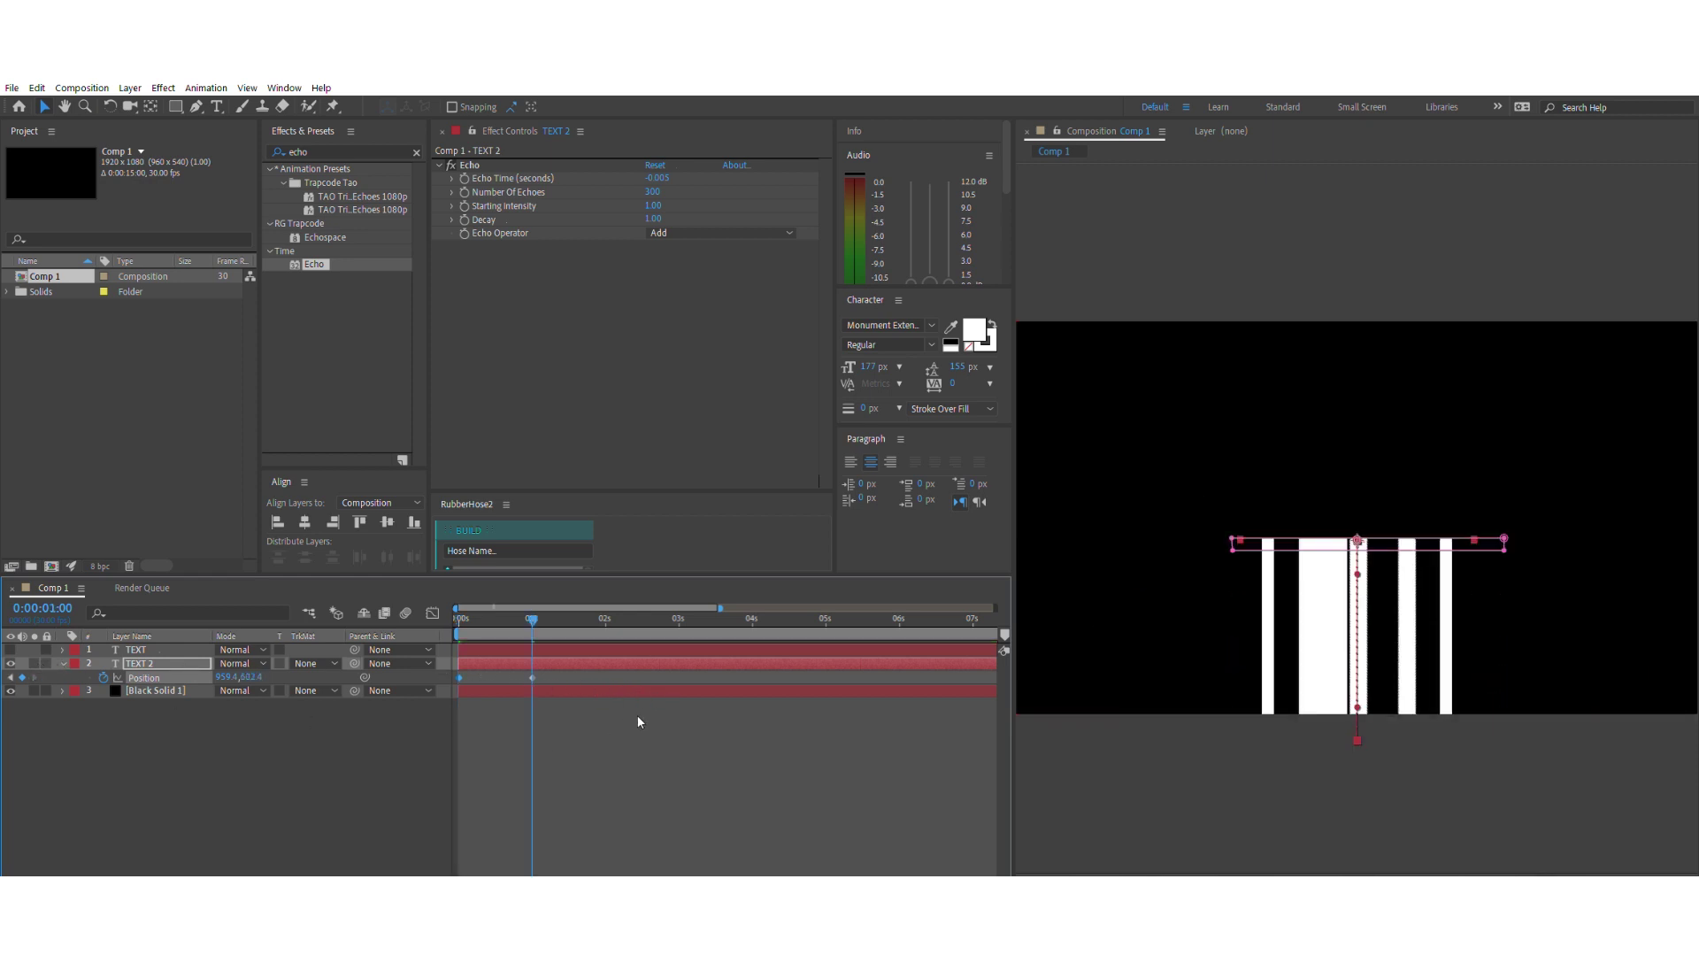
click(11, 649)
click(244, 750)
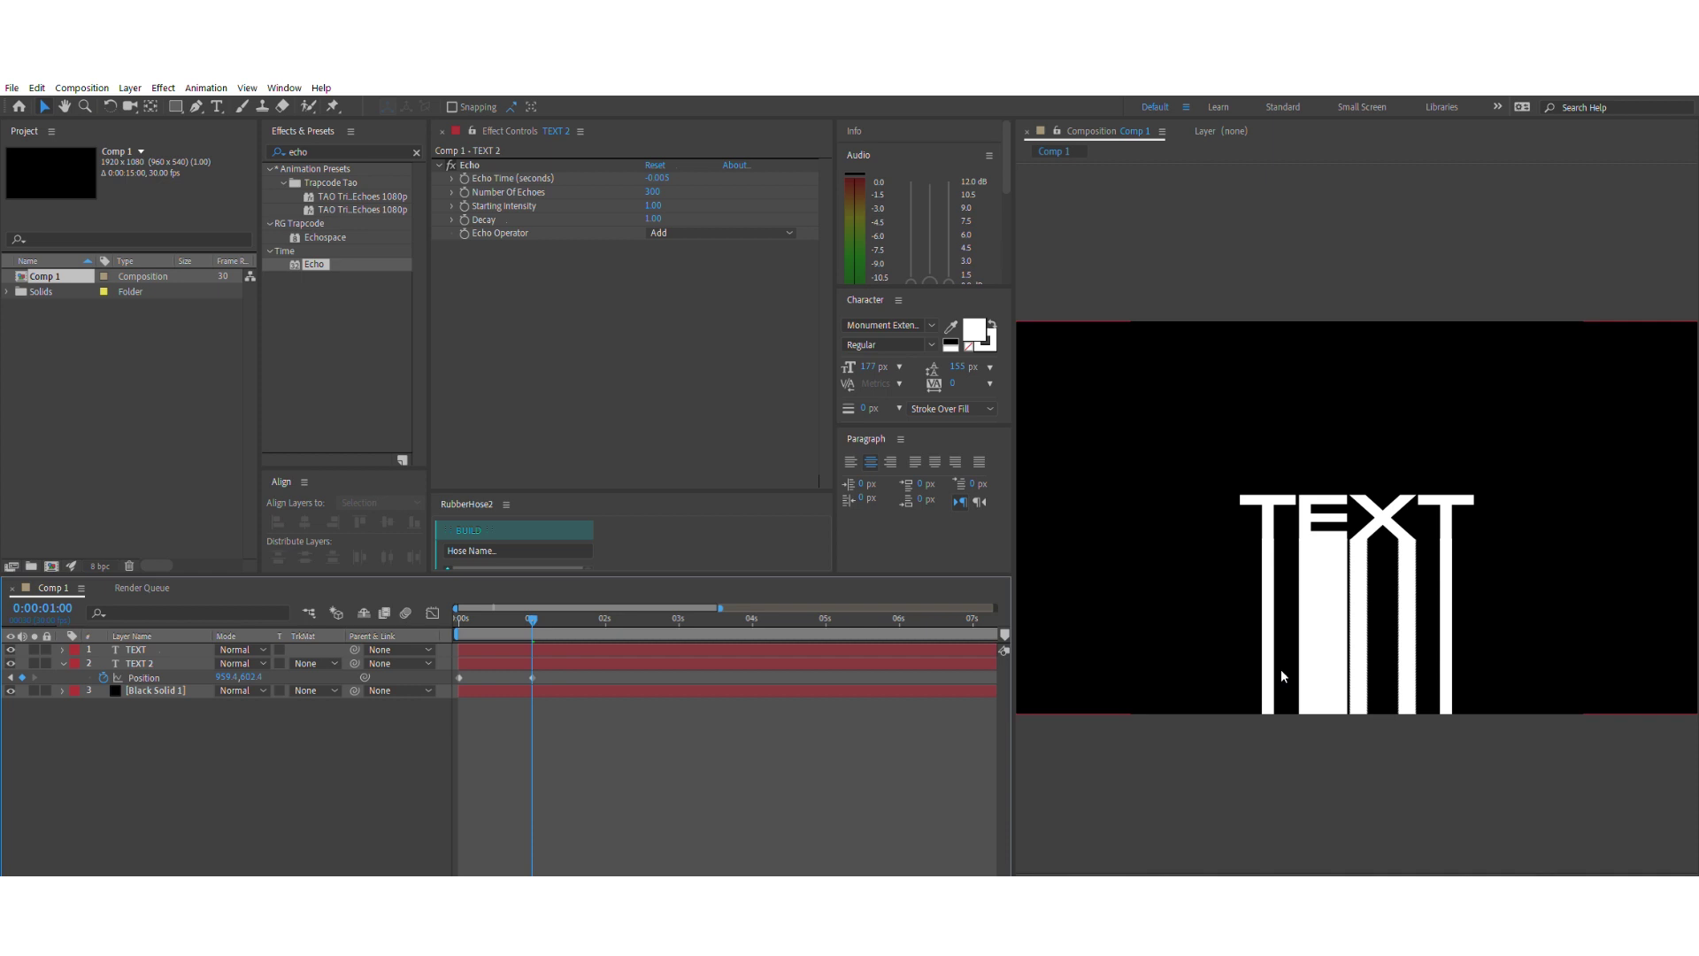
- Add a copy of the echoed TEXT 2 layer above all layers and hide the TEXT and TEXT 2 layers
click(160, 661)
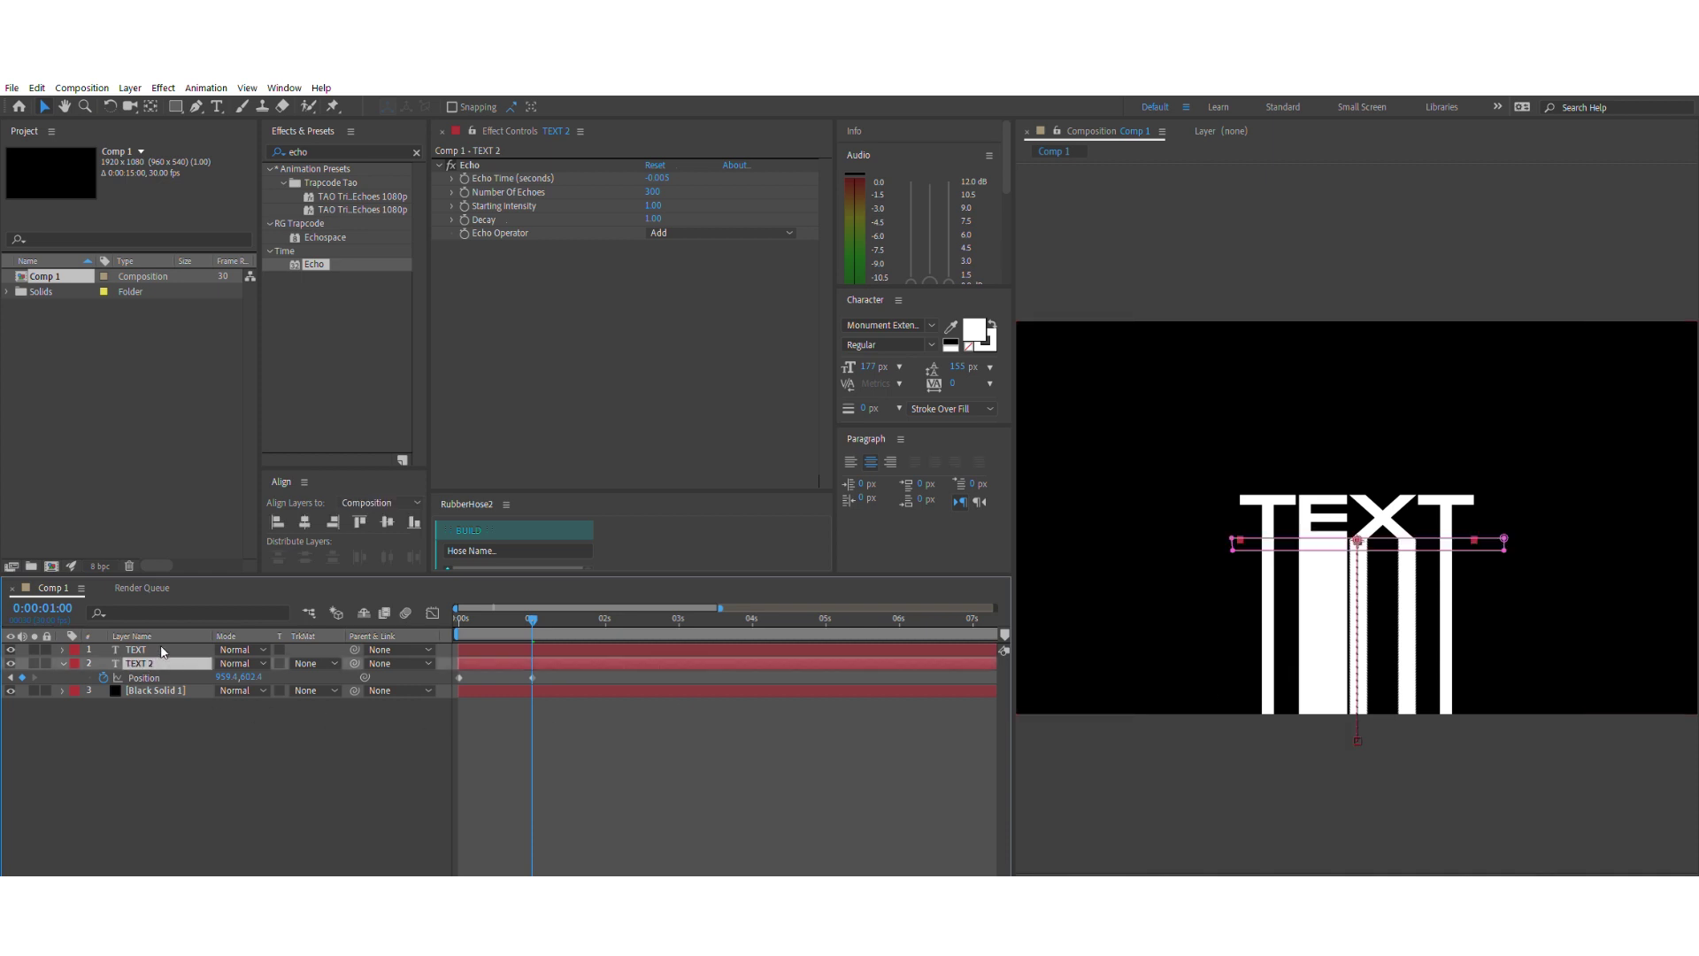
click(163, 648)
key(ctrl+v)
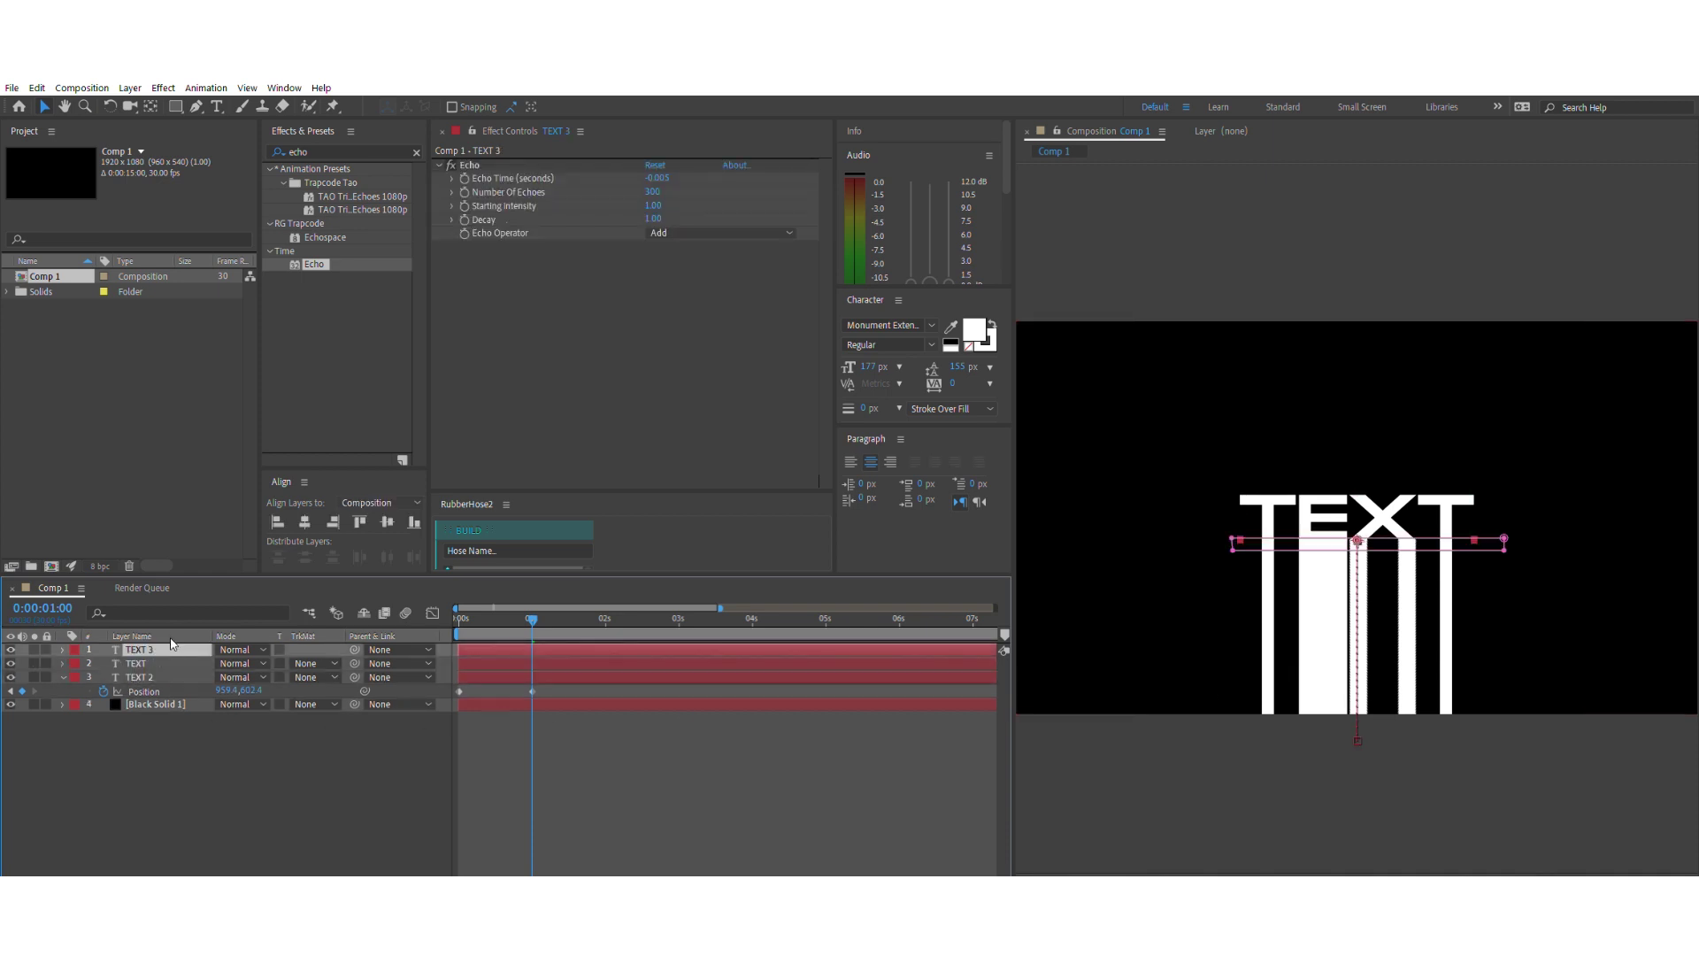
click(11, 664)
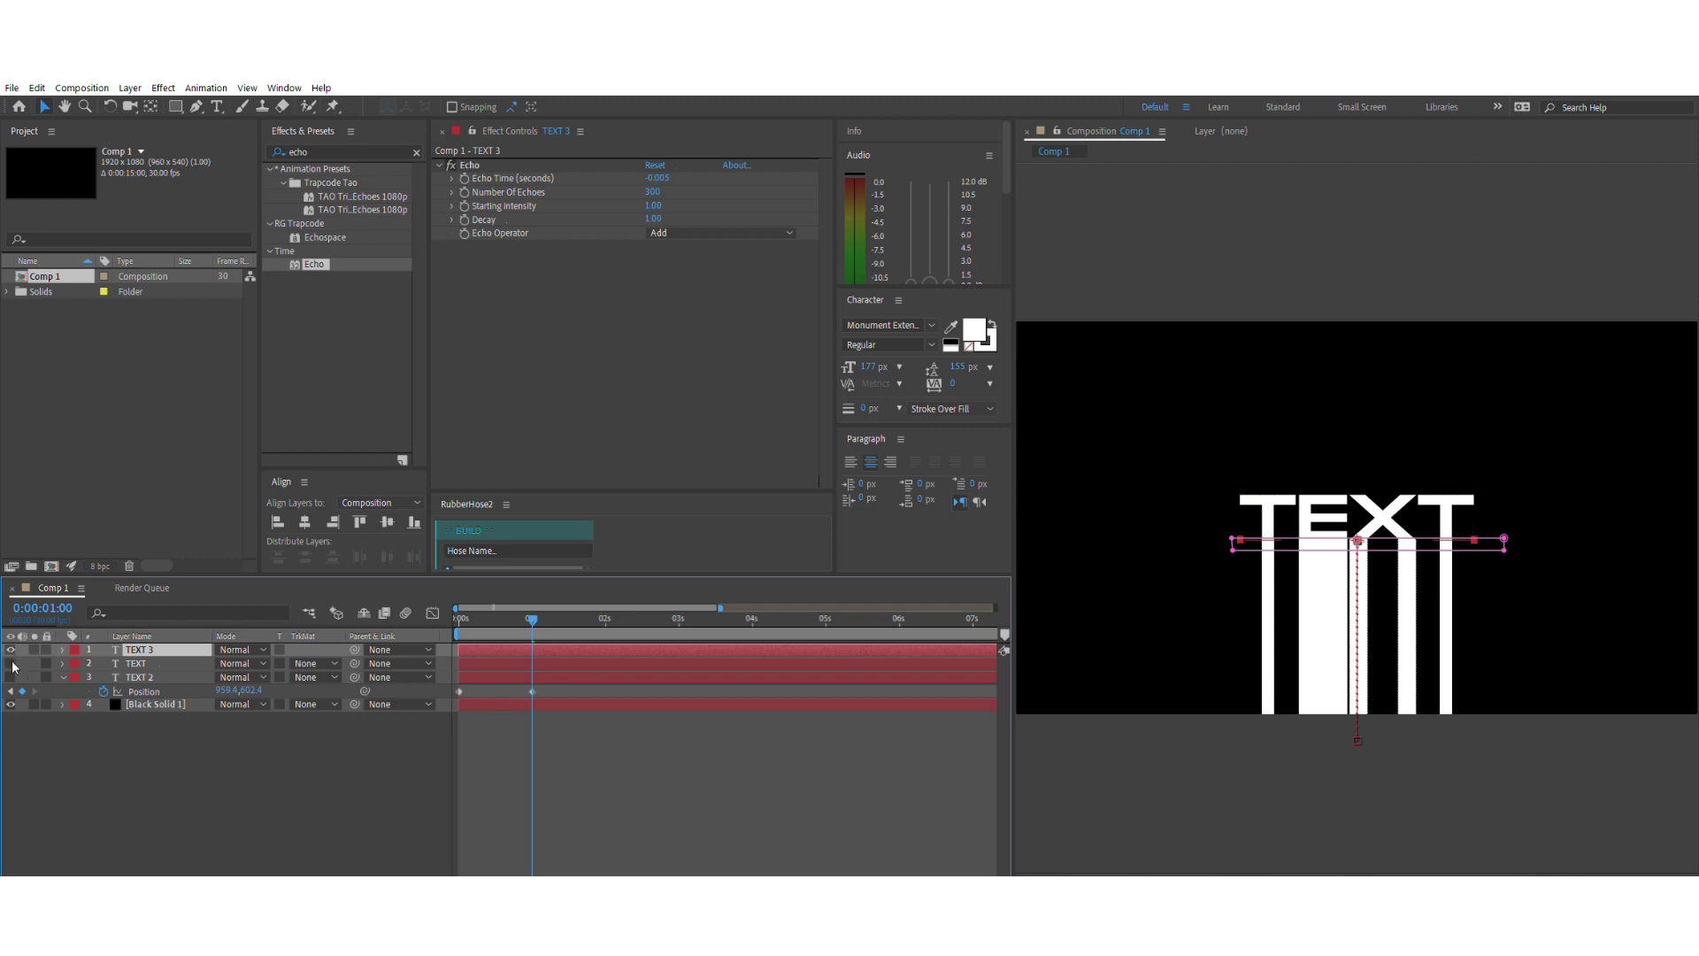
click(225, 788)
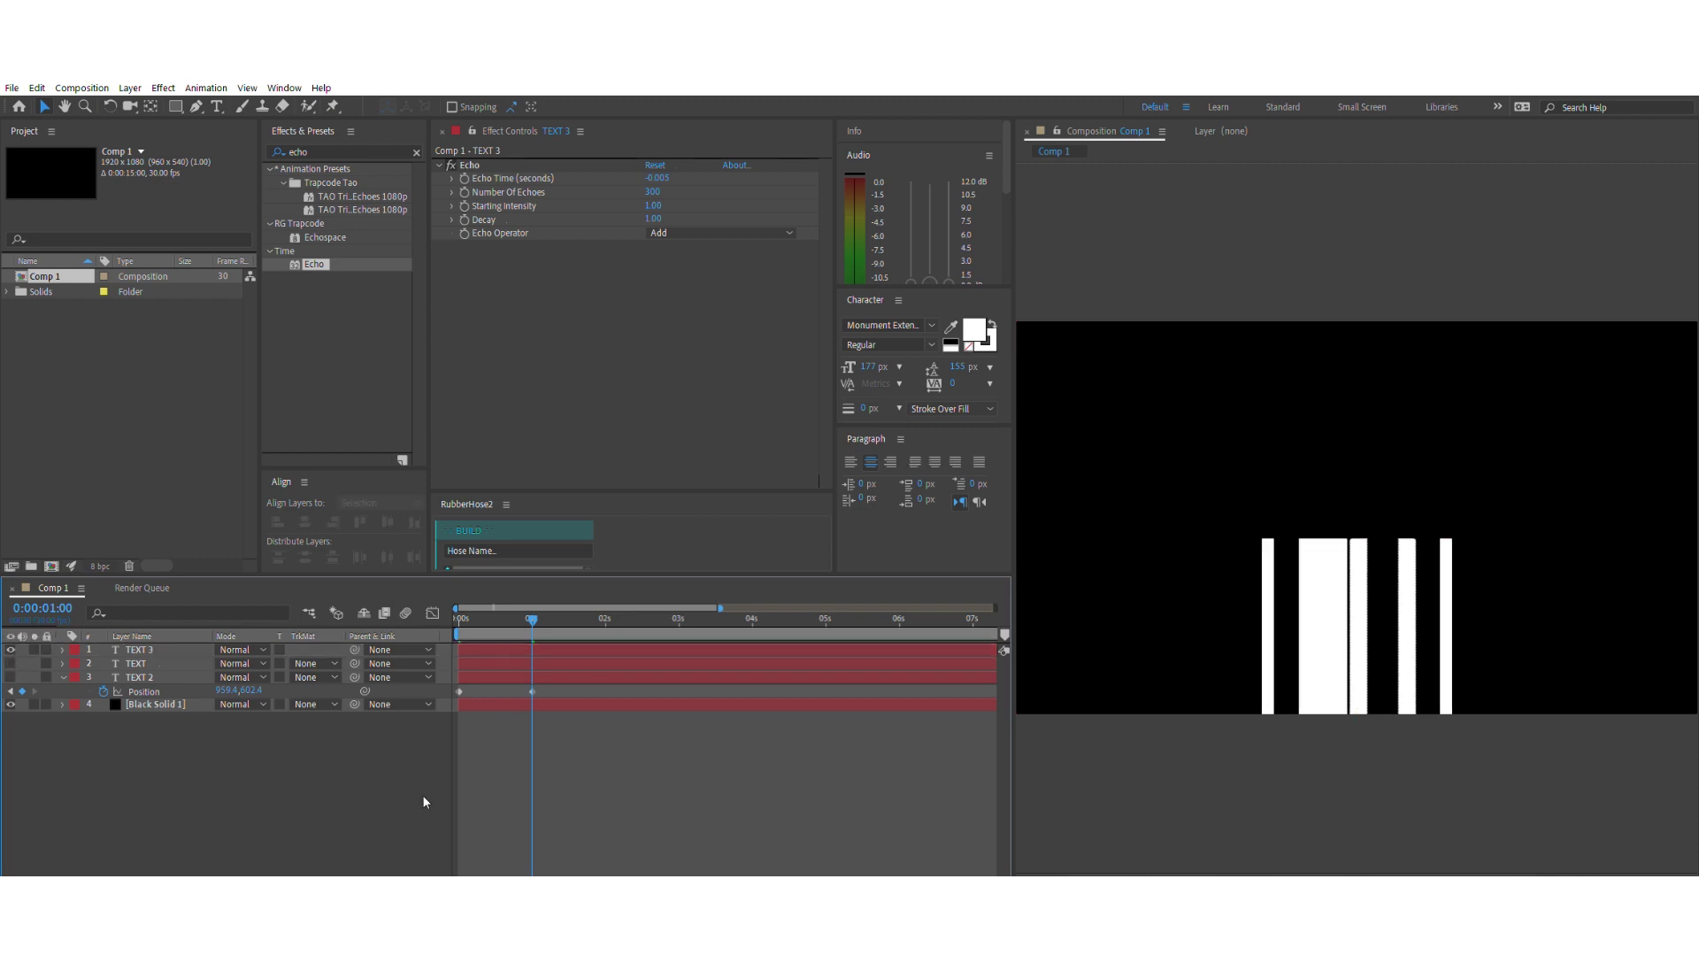
- Add a second black solid and place it directly beneath the TEXT 3 layer
key(ctrl+y)
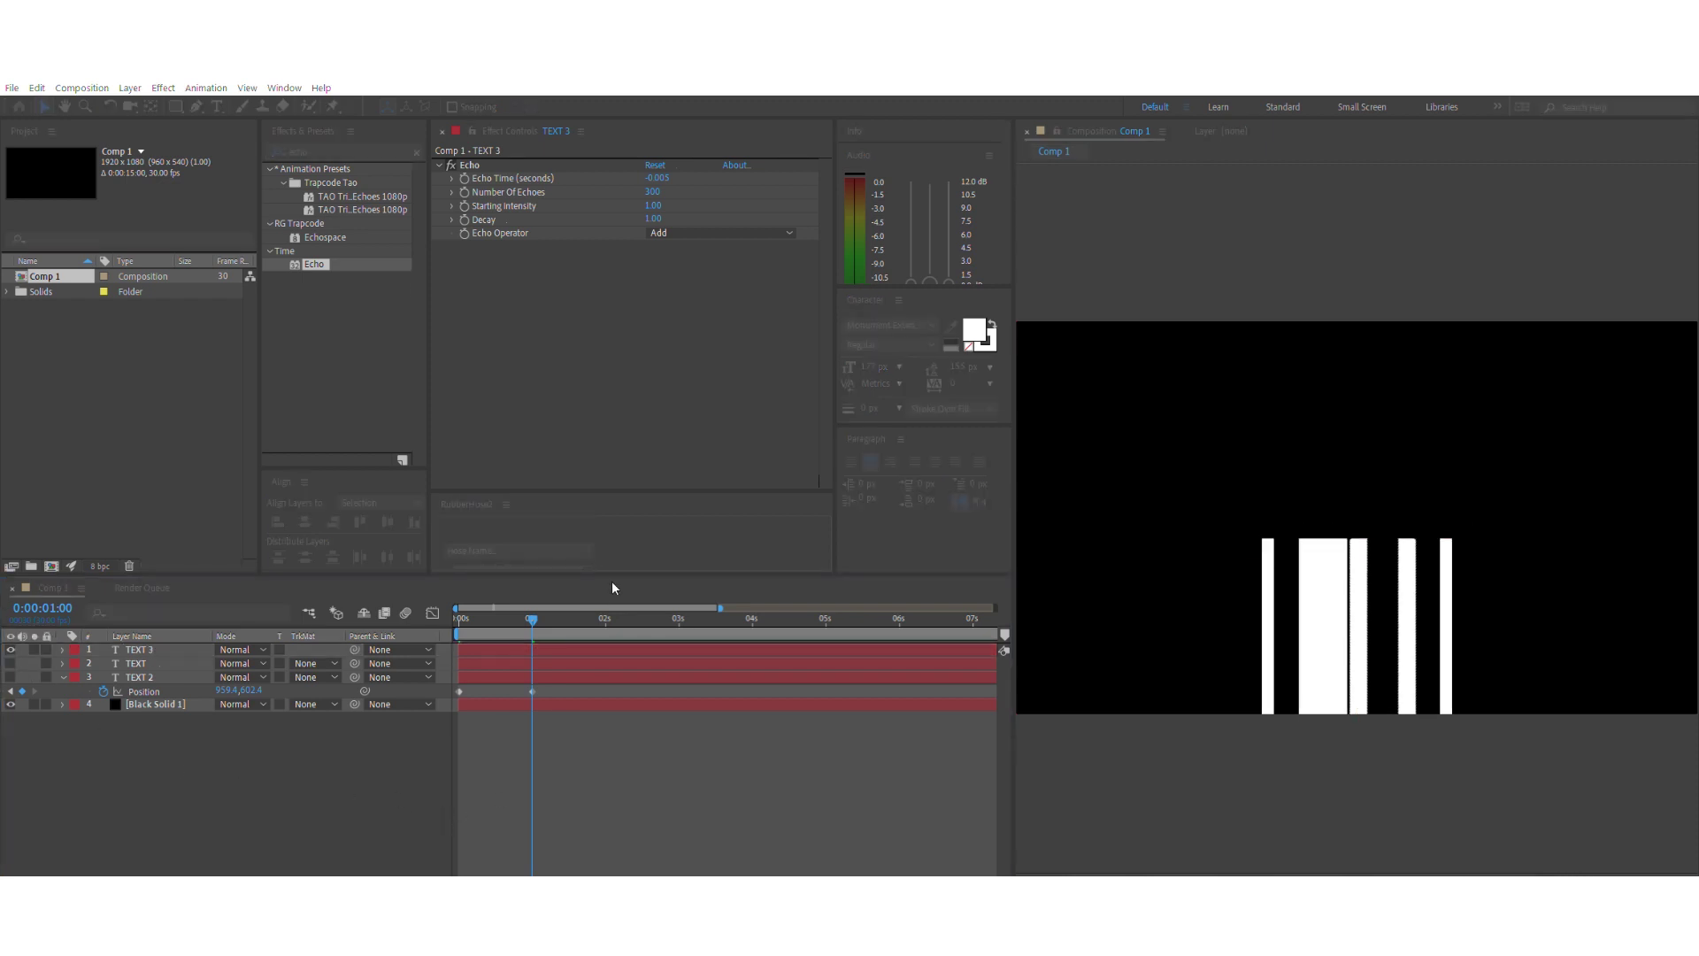
click(612, 581)
drag(180, 647, 166, 666)
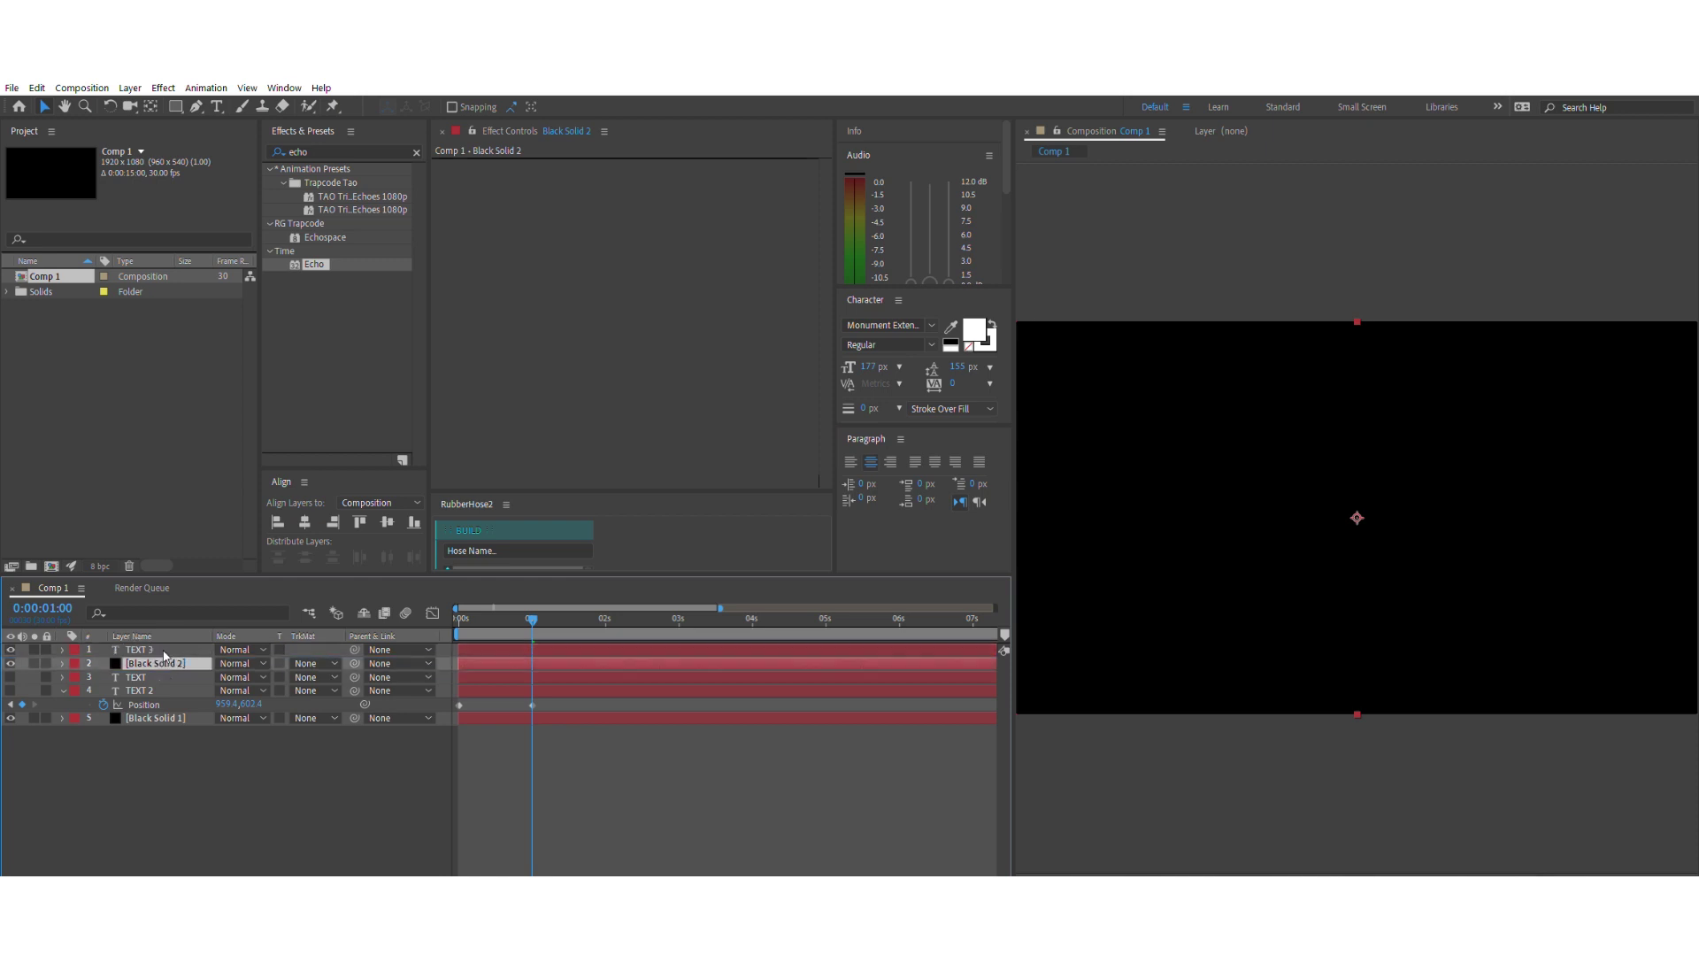
- Find the 4-Color Gradient effect and apply it to the Black Solid 2 layer
click(349, 150)
text(4 gr)
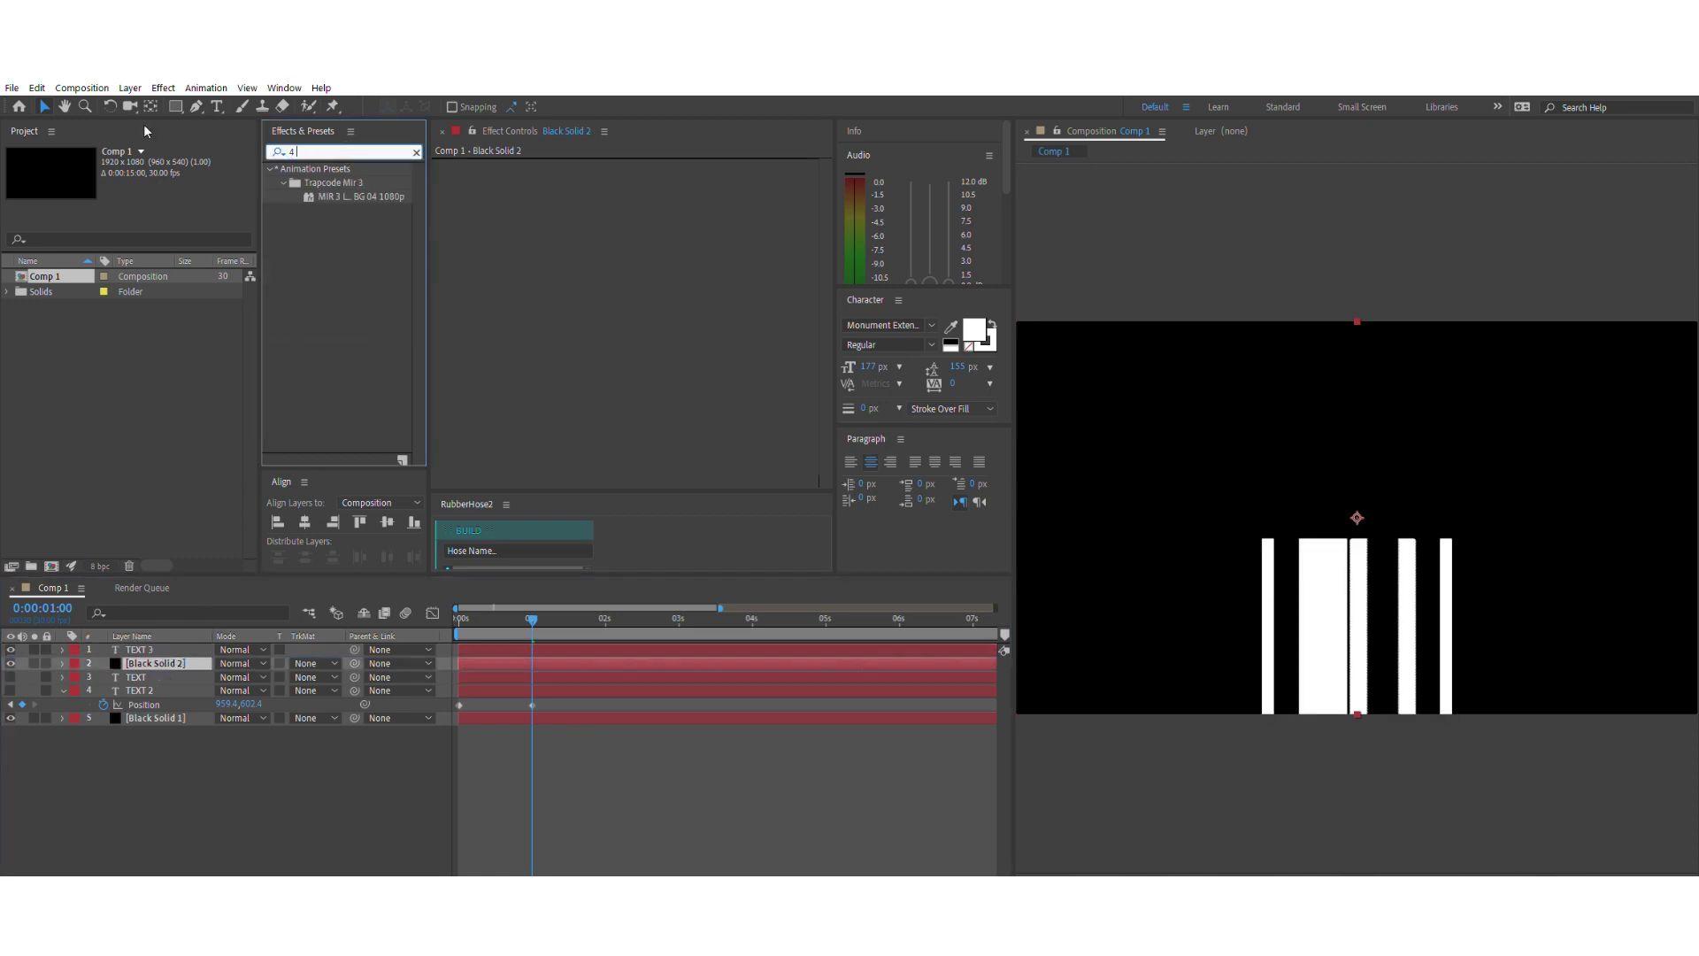
key(BackSpace)
key(BackSpace)
key(BackSpace)
key(BackSpace)
text(gradien)
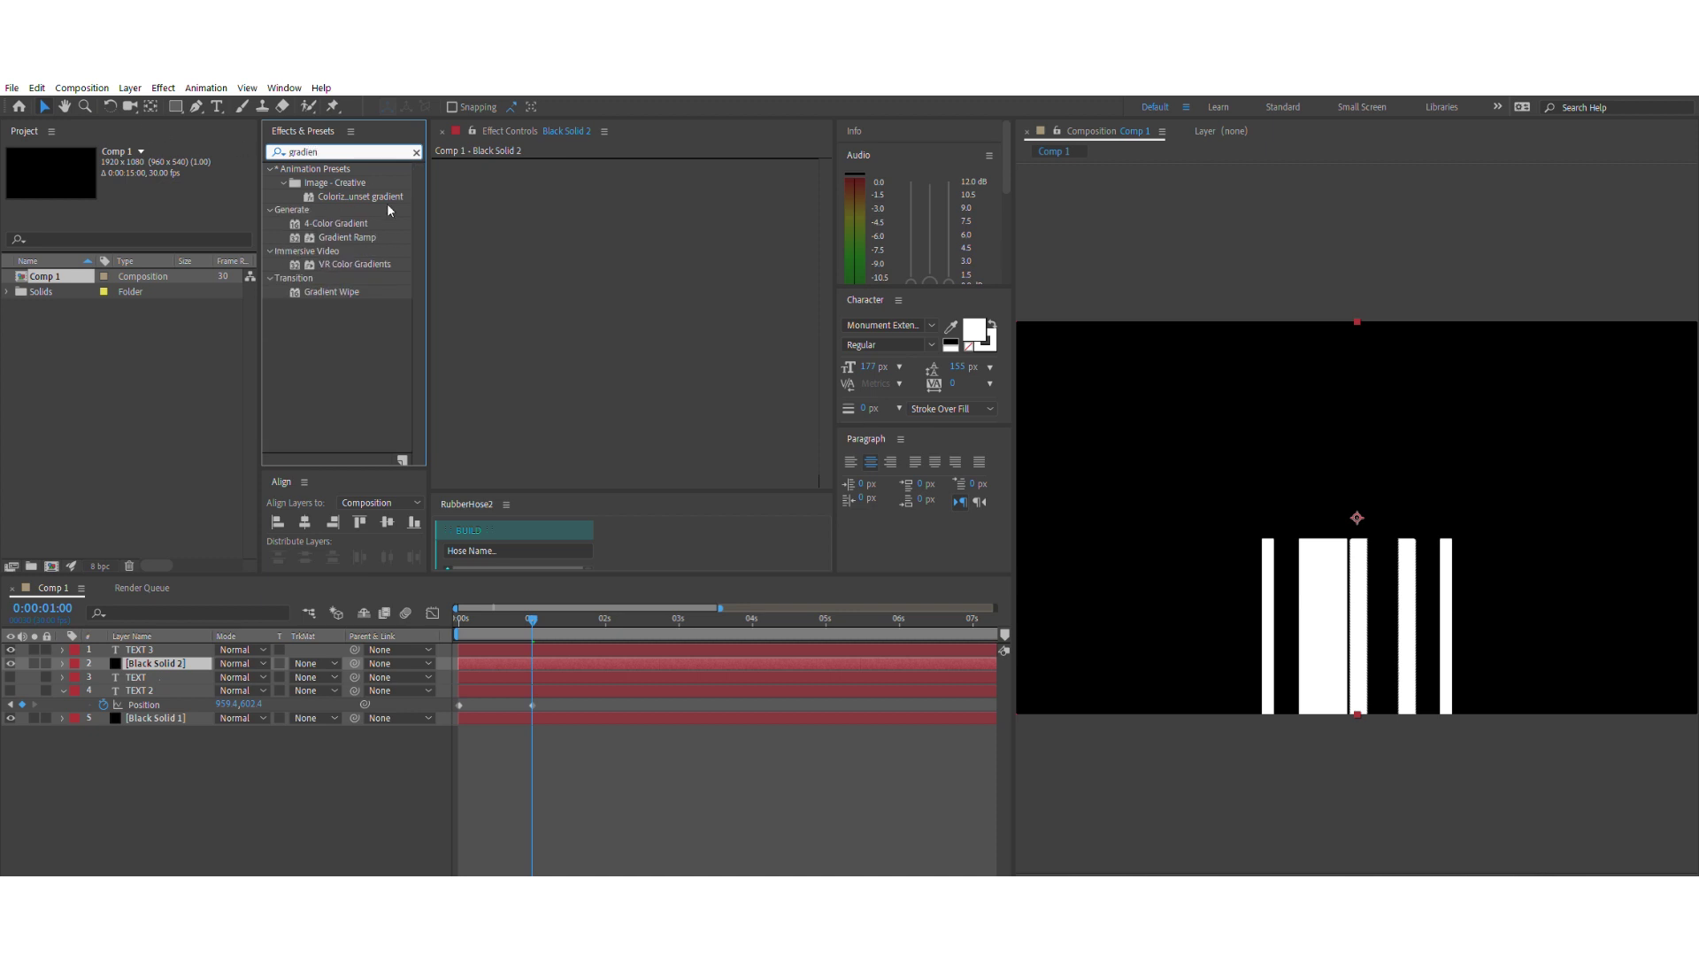
drag(372, 223, 630, 265)
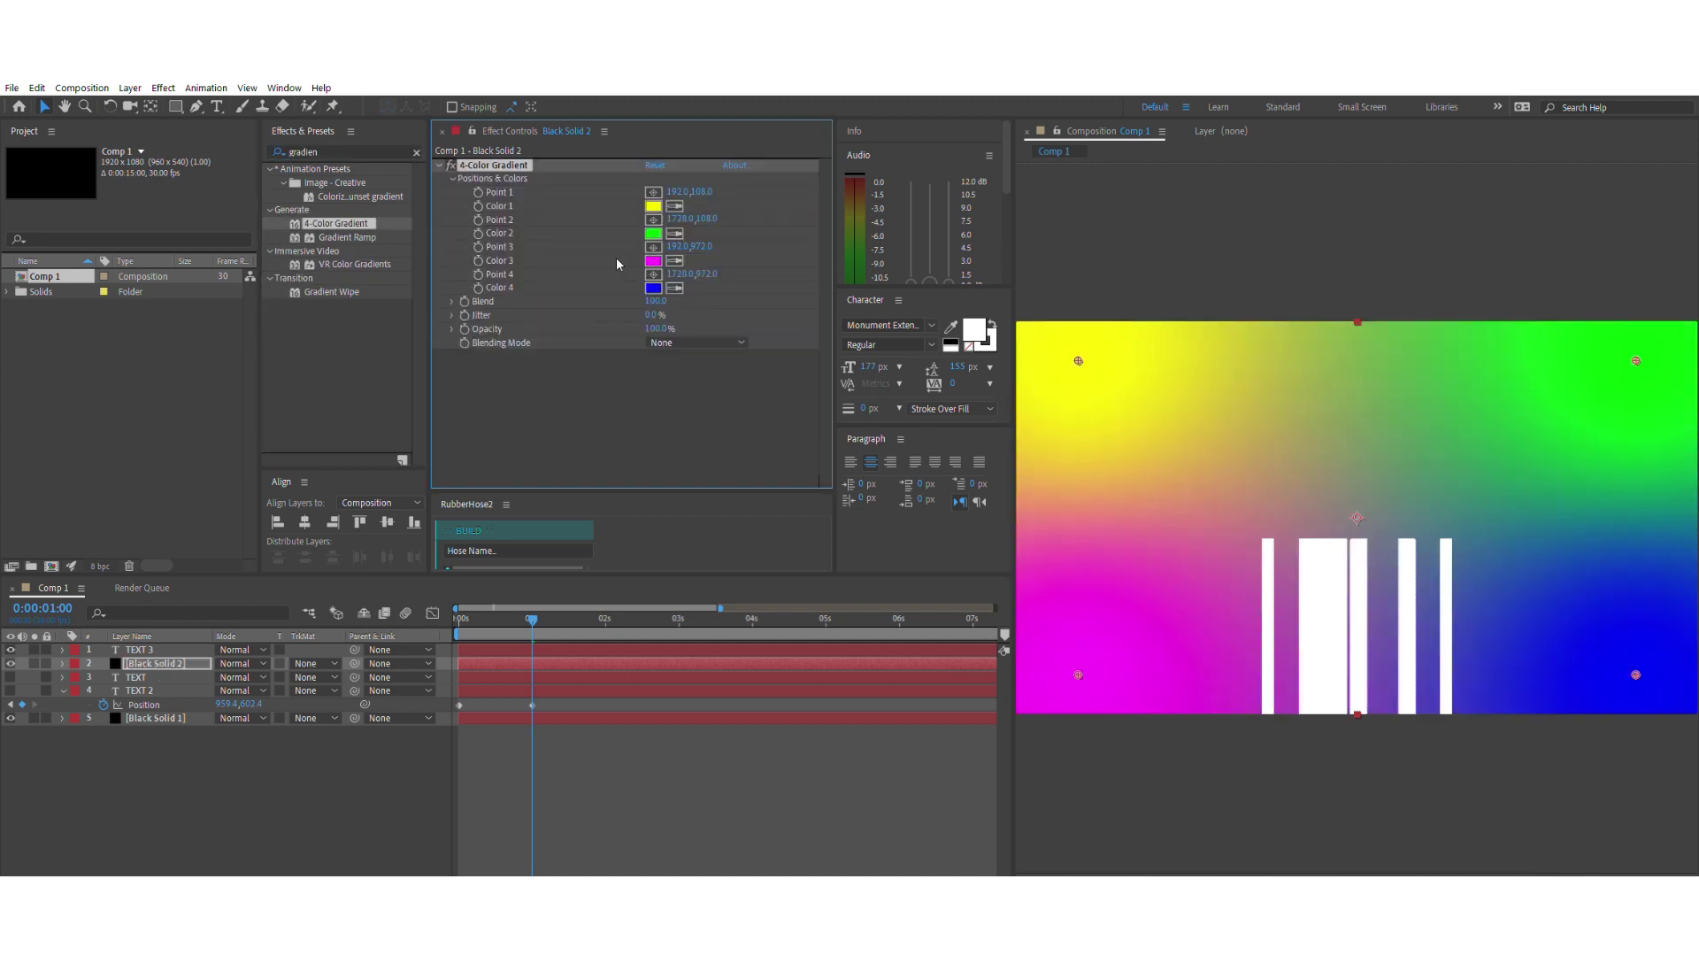
- Set Black Solid 2's track matte to Alpha, using the TEXT 3 layer above it
click(166, 663)
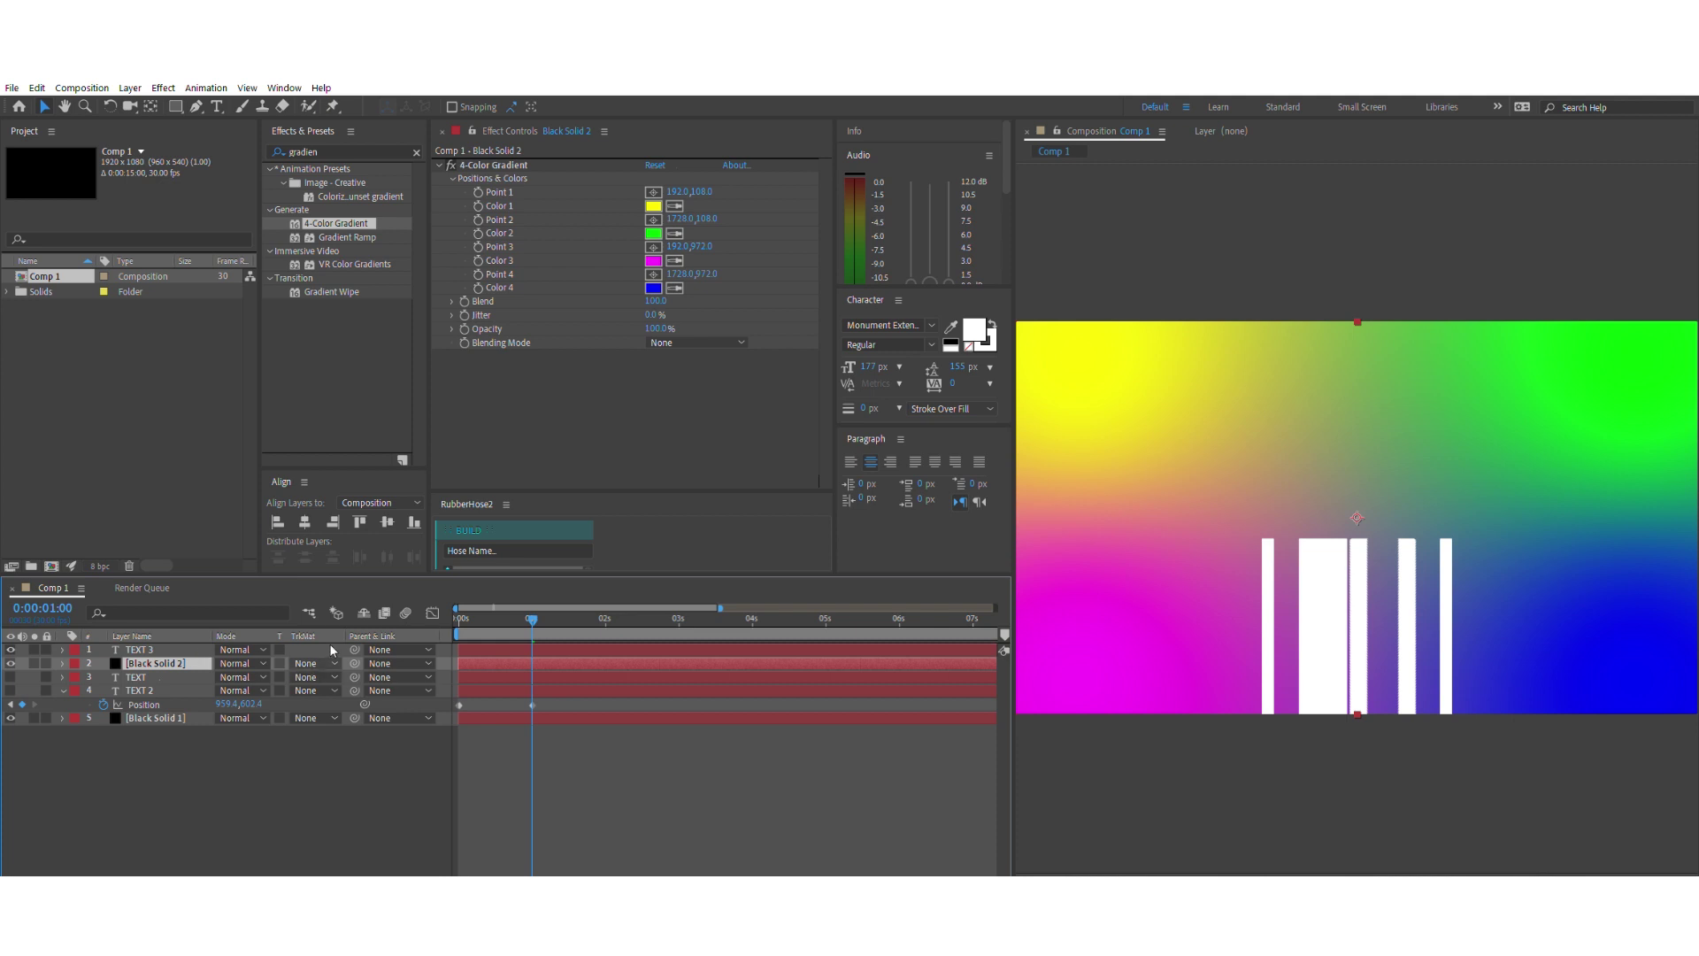
click(329, 663)
click(352, 690)
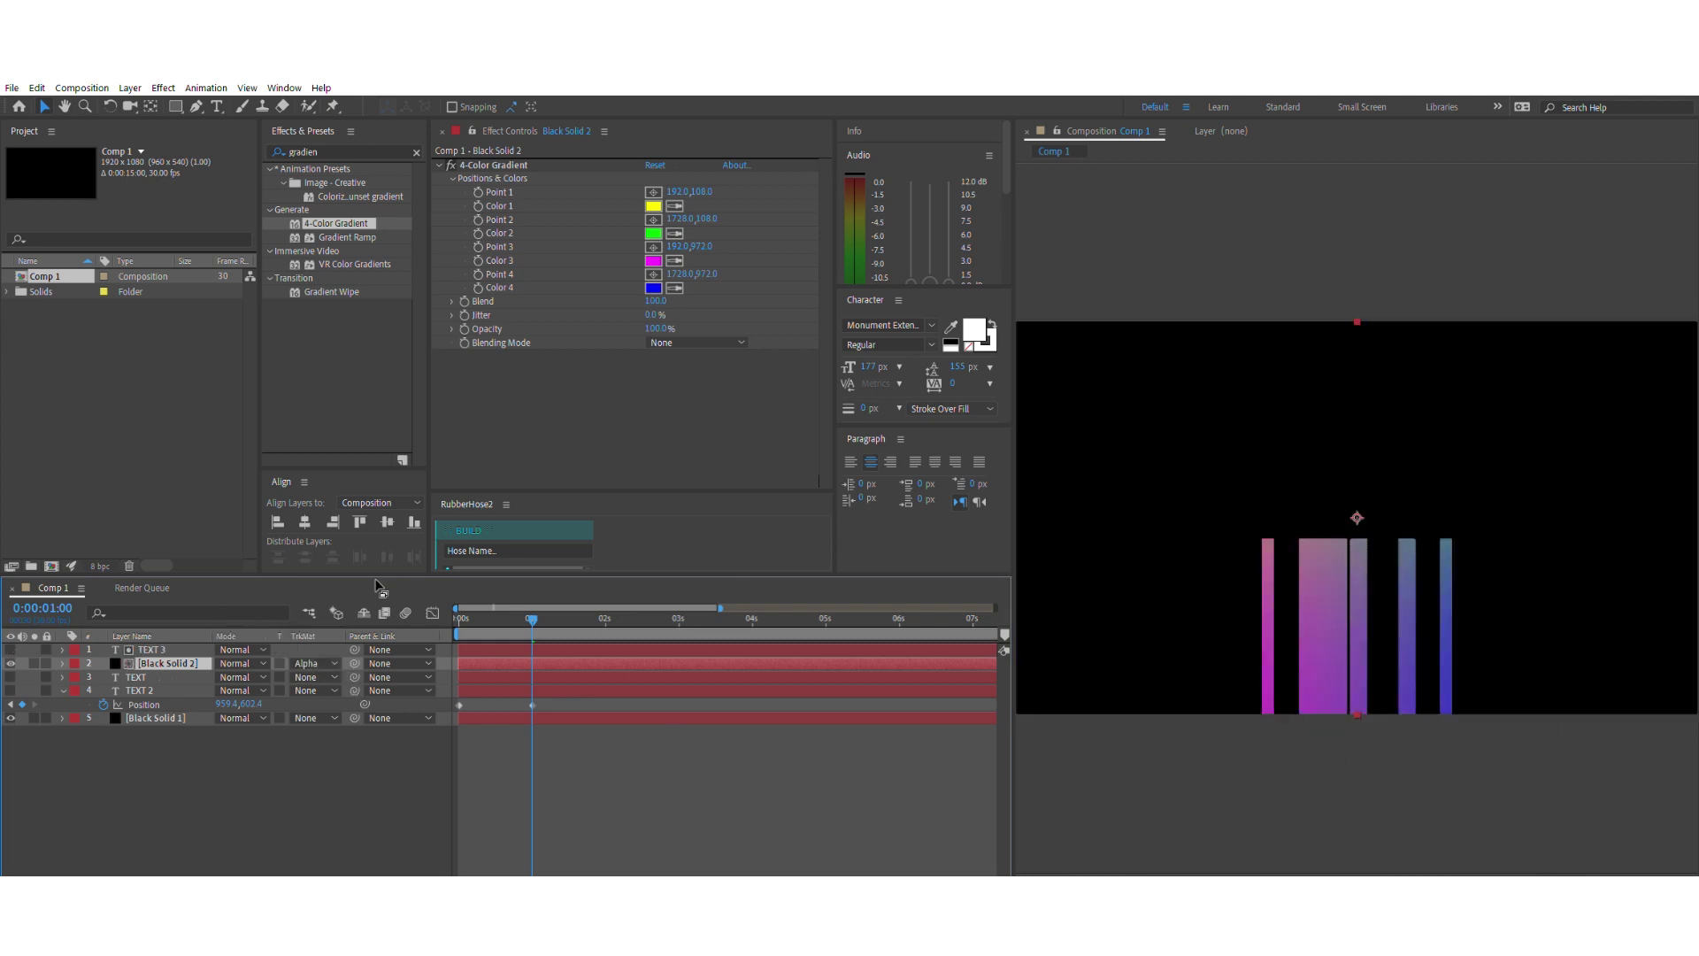
- Apply Turbulent Displace to Black Solid 2 below the gradient effect and raise its Amount to 240
click(340, 151)
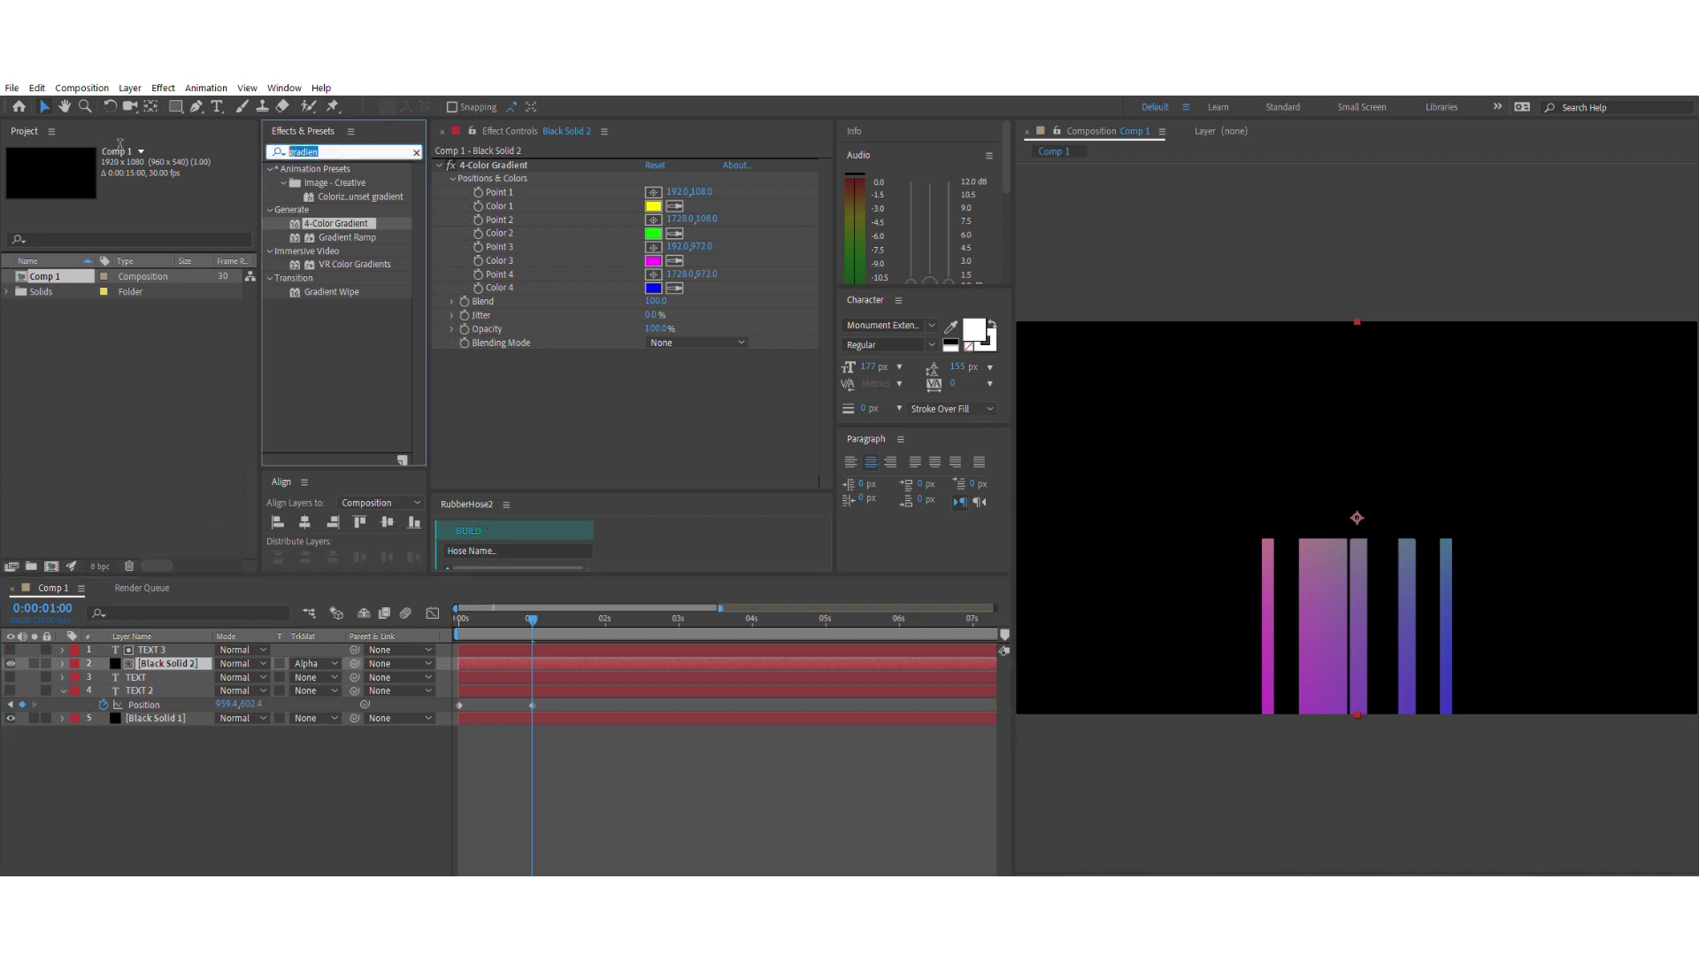
text(turbul)
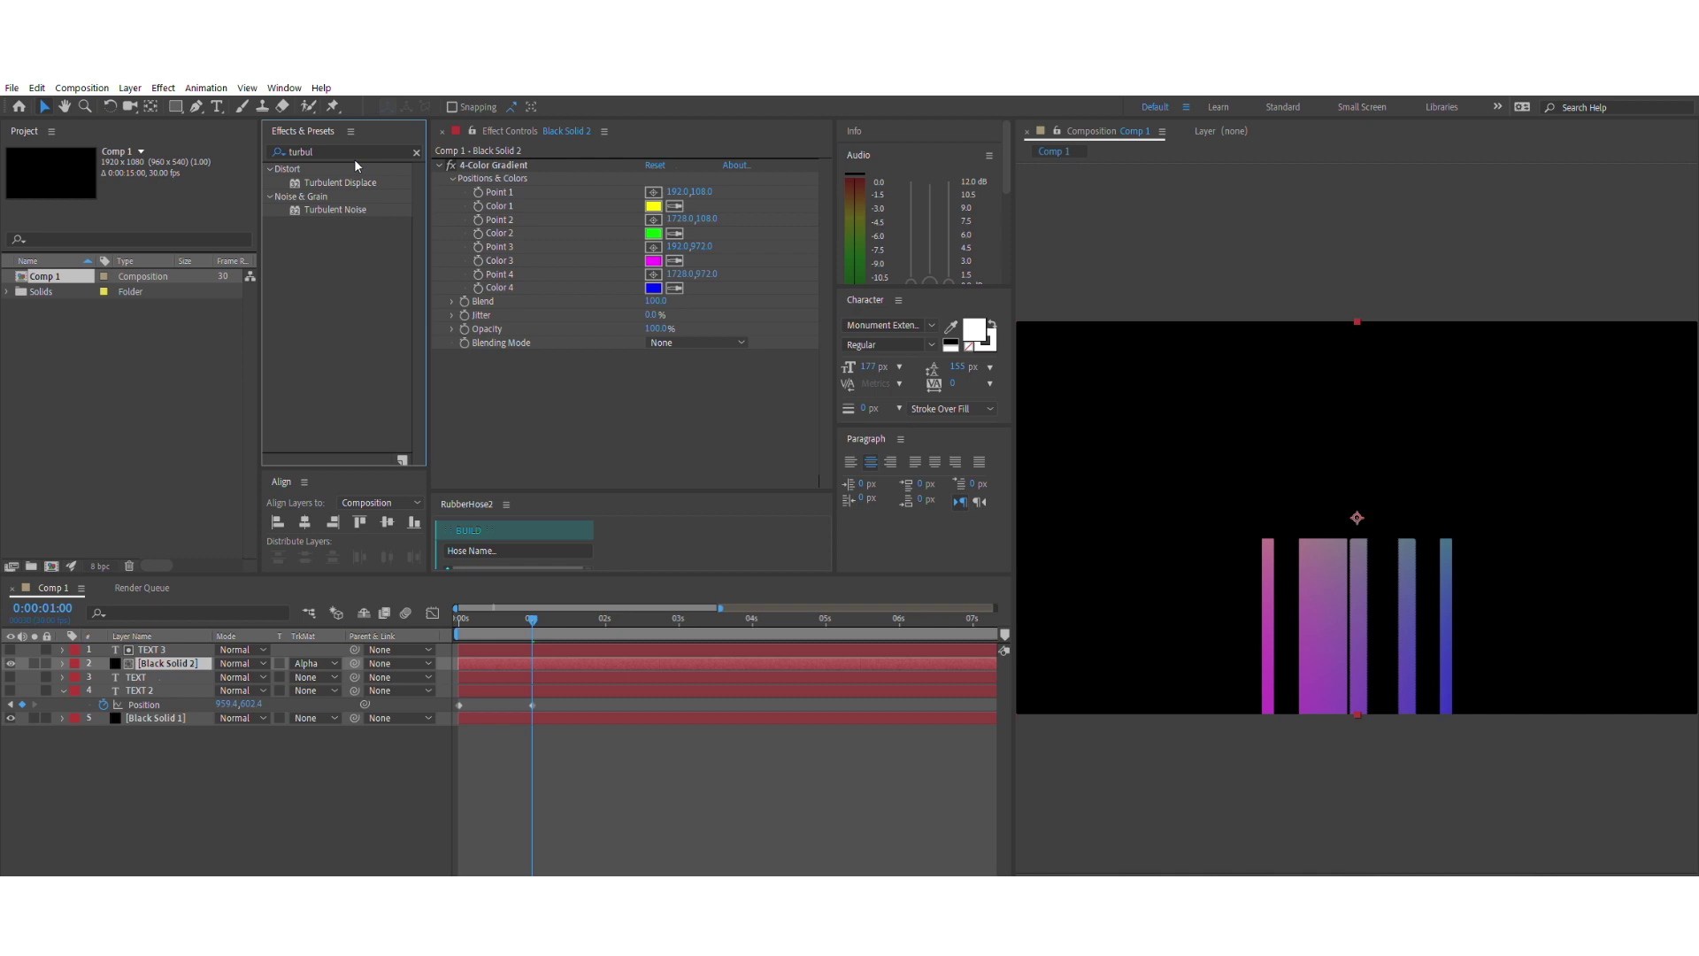
click(360, 175)
drag(360, 175, 572, 380)
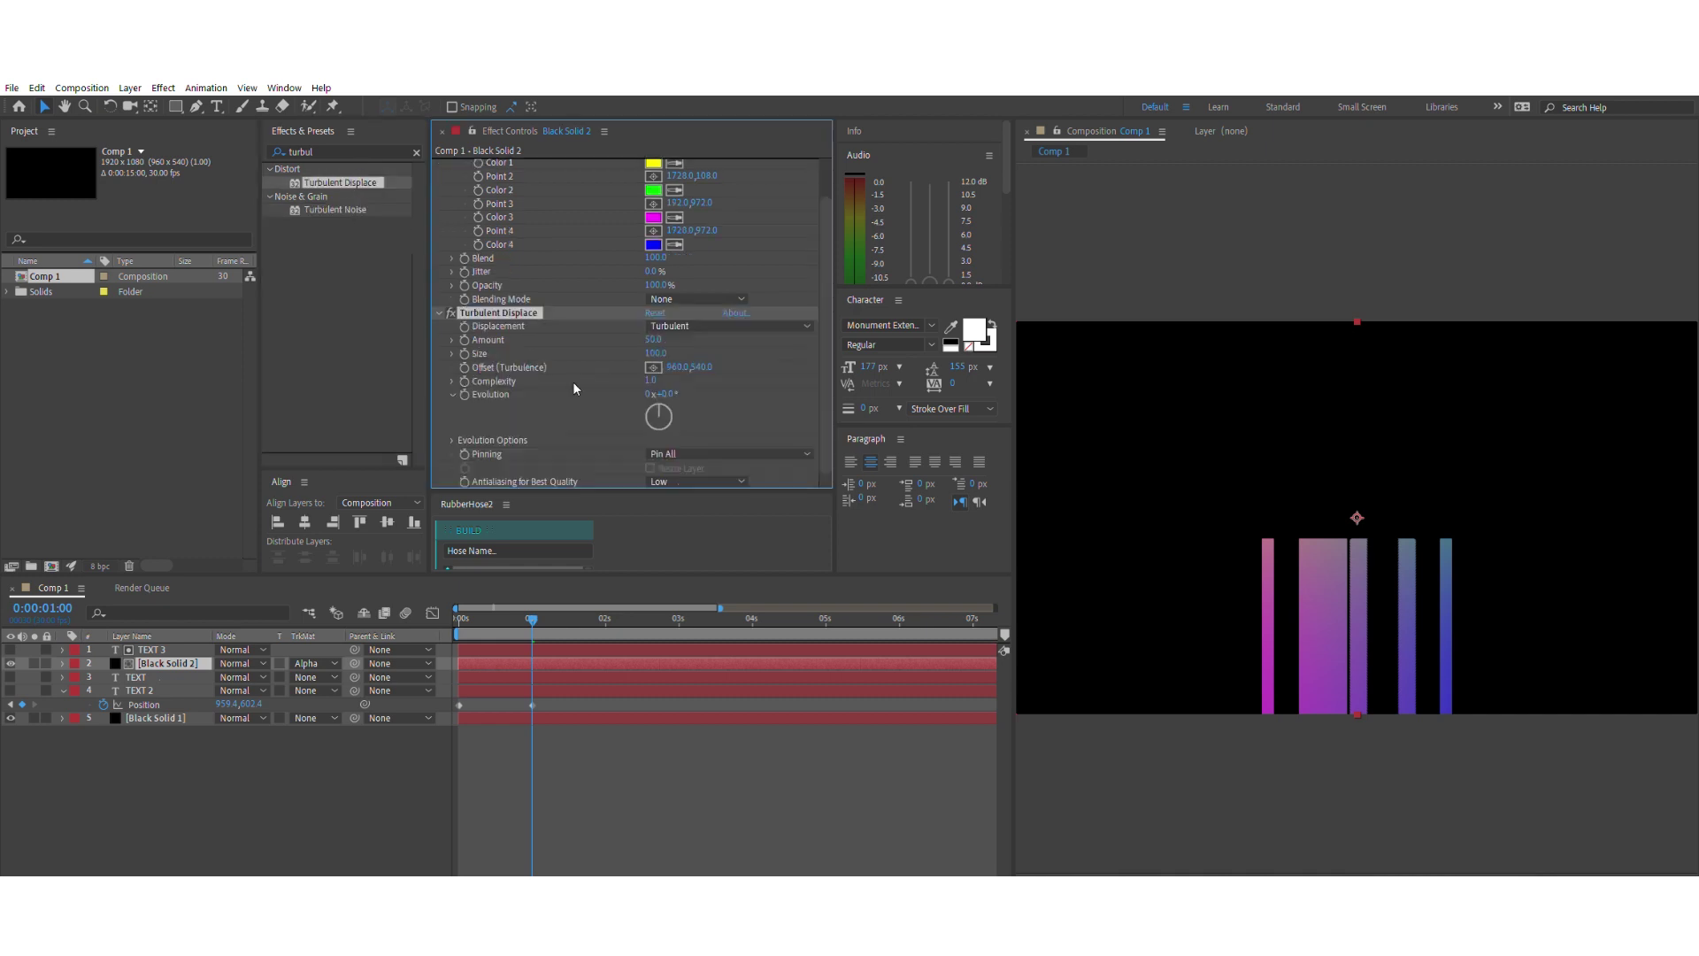
drag(656, 336, 758, 328)
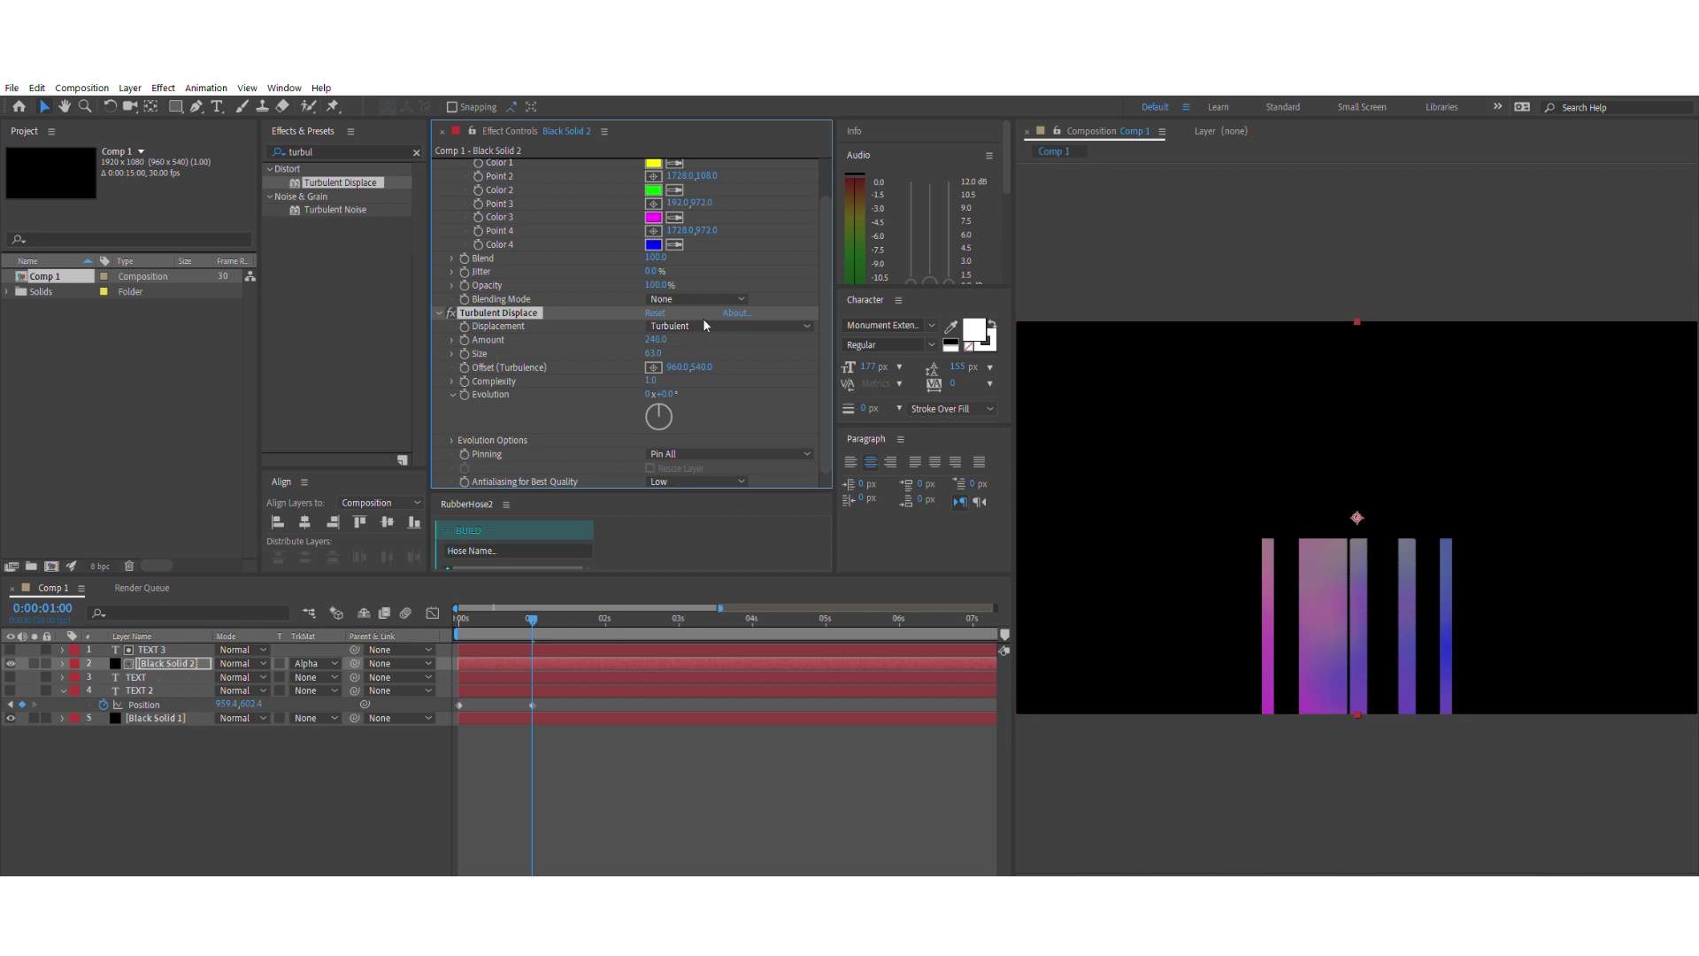
- Draw a closed mask with a wavy upper edge on Black Solid 2 around the lower part of the streaks, using the Pen tool
click(196, 106)
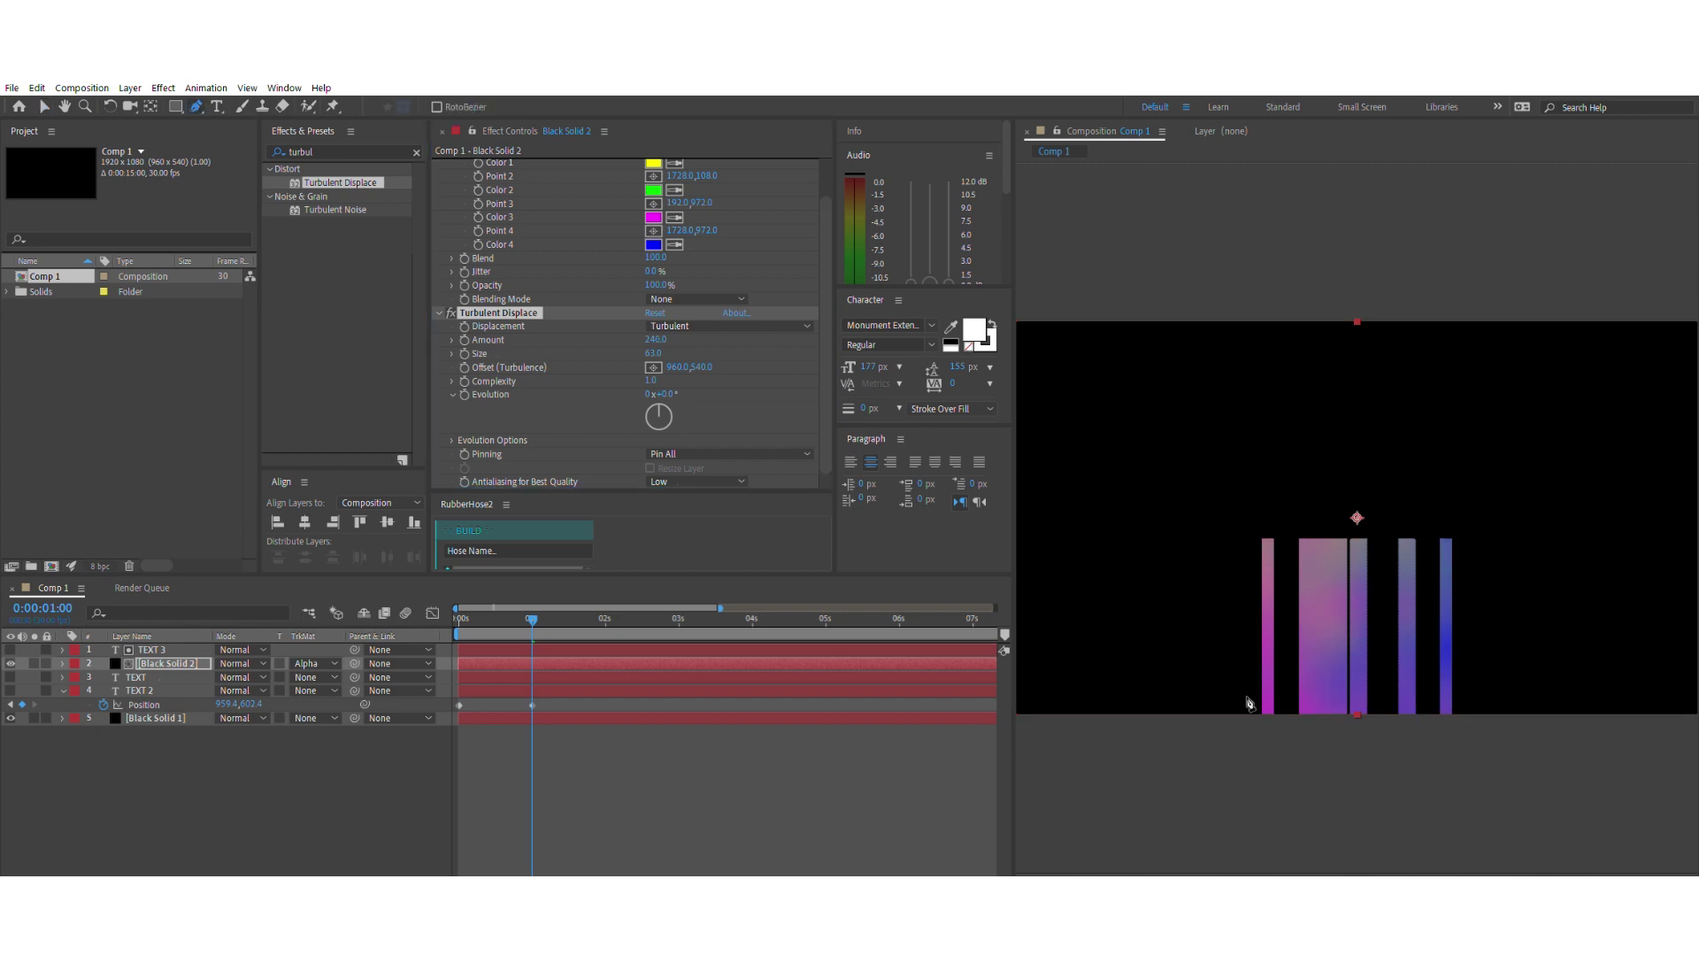
click(1179, 643)
drag(1313, 587, 1392, 639)
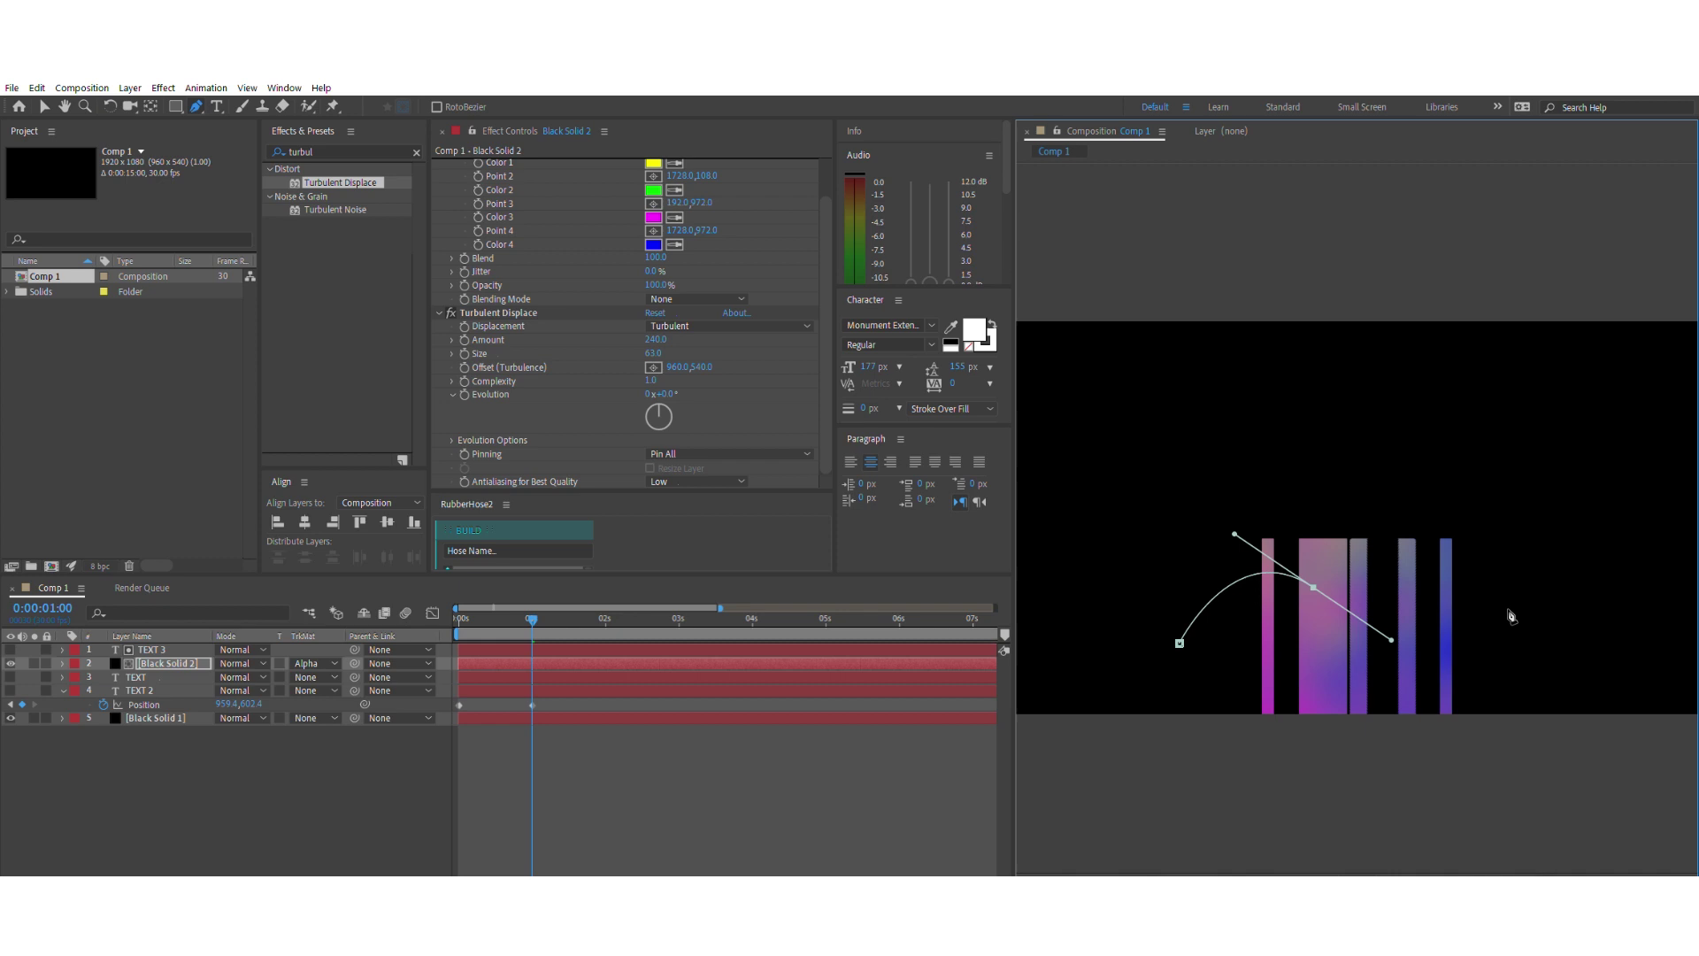
drag(1535, 600, 1628, 555)
drag(1648, 761, 1597, 796)
click(1262, 792)
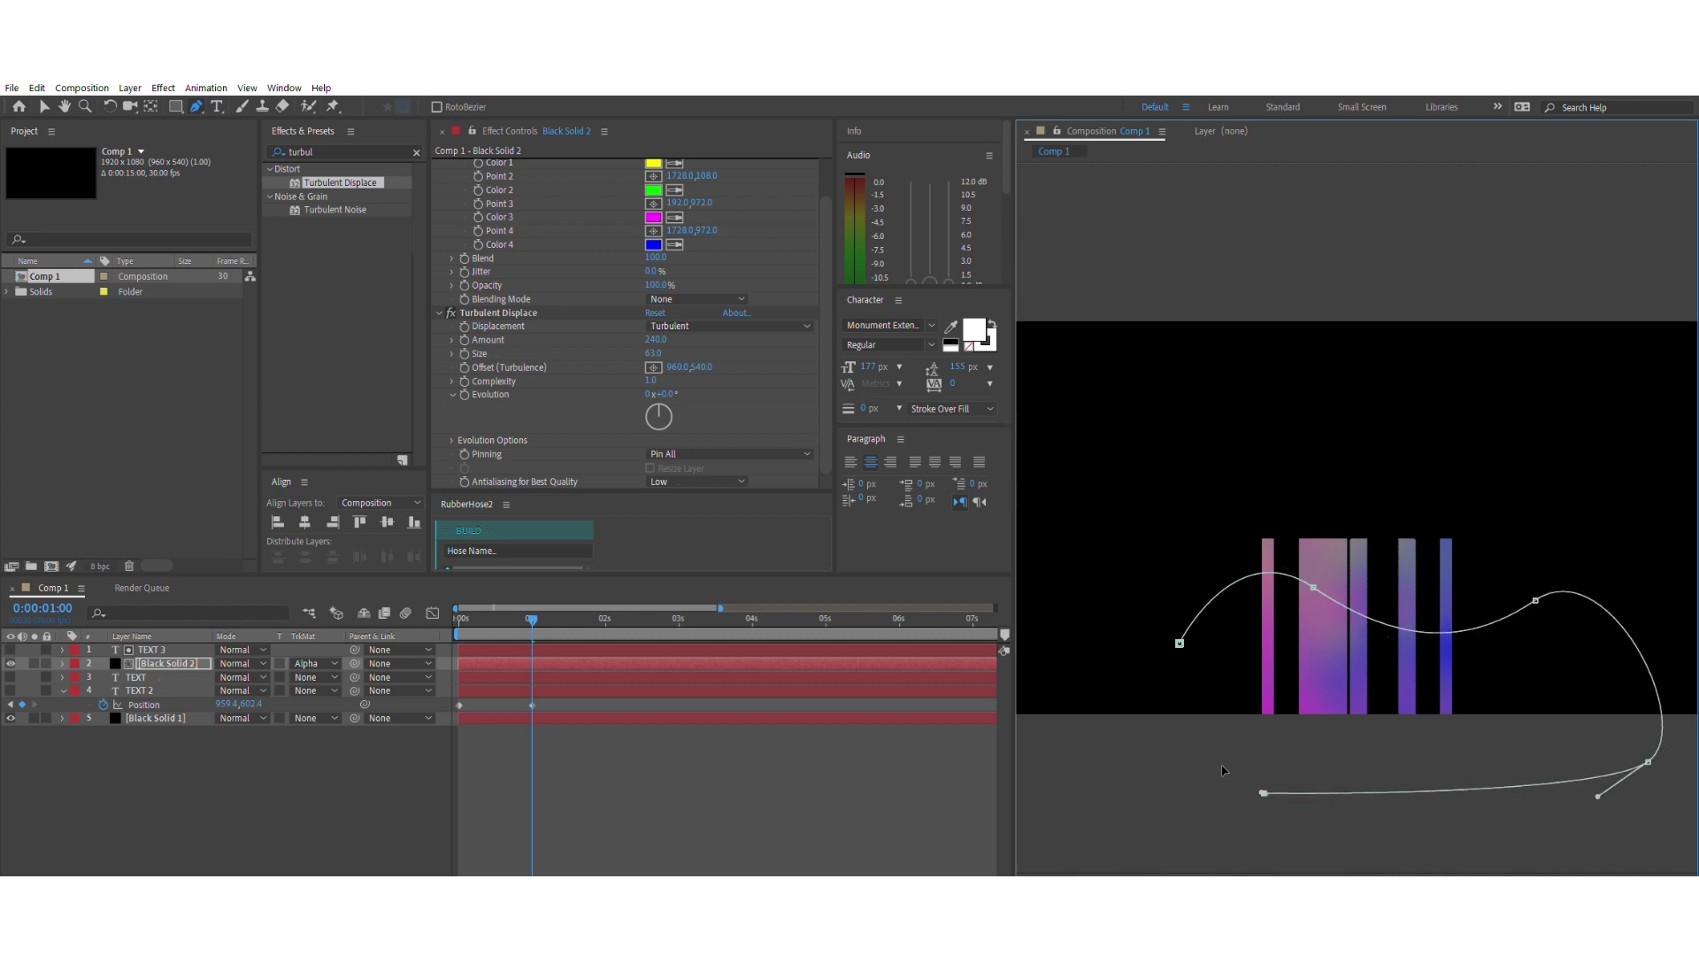
drag(1149, 675, 1152, 646)
click(1179, 643)
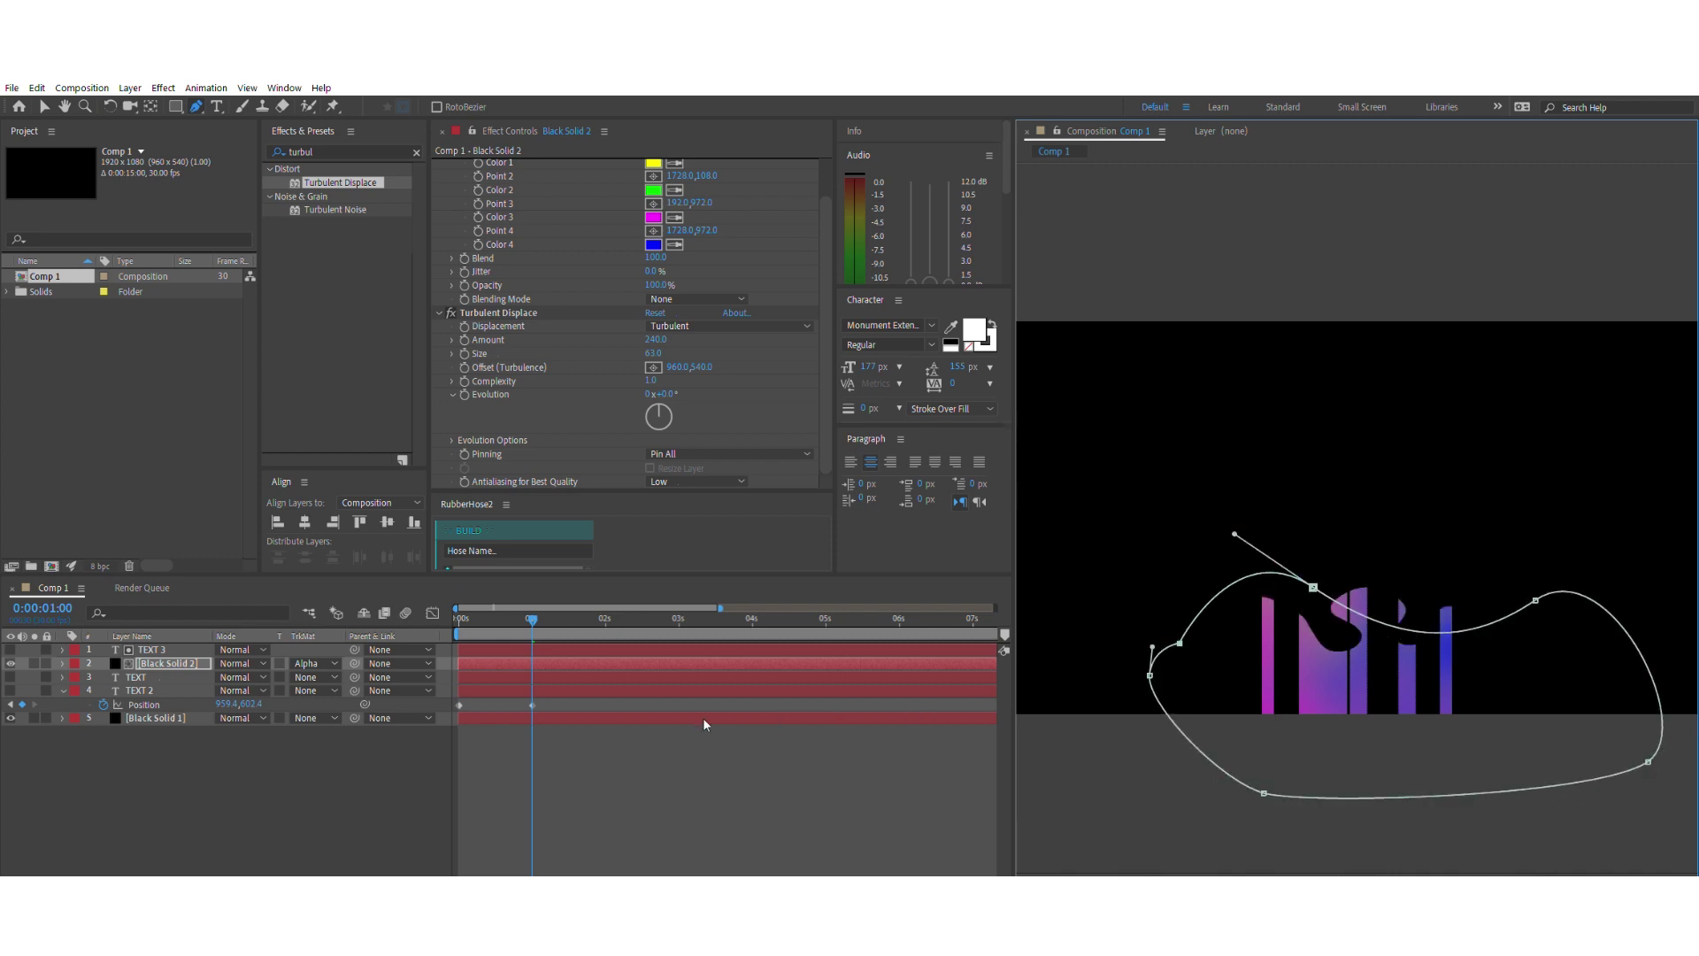
- Feather Black Solid 2's mask by 23 pixels and turn the TEXT and TEXT 2 layers' visibility back on
click(188, 666)
key(m)
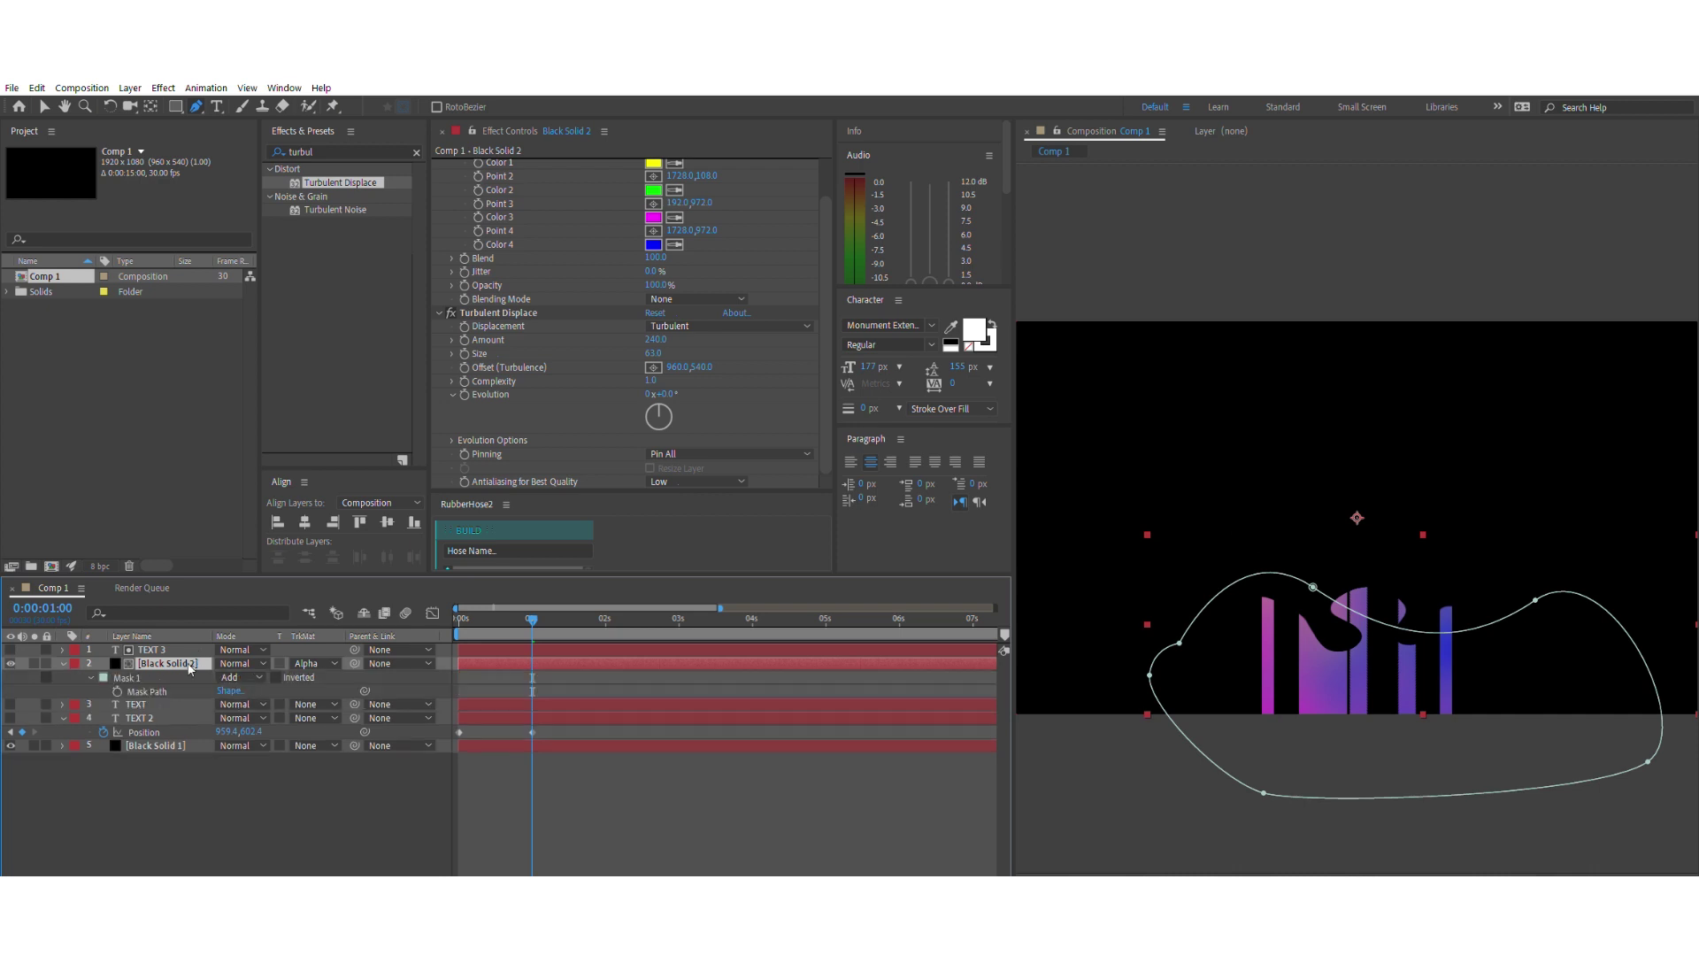
key(f)
drag(240, 689, 261, 679)
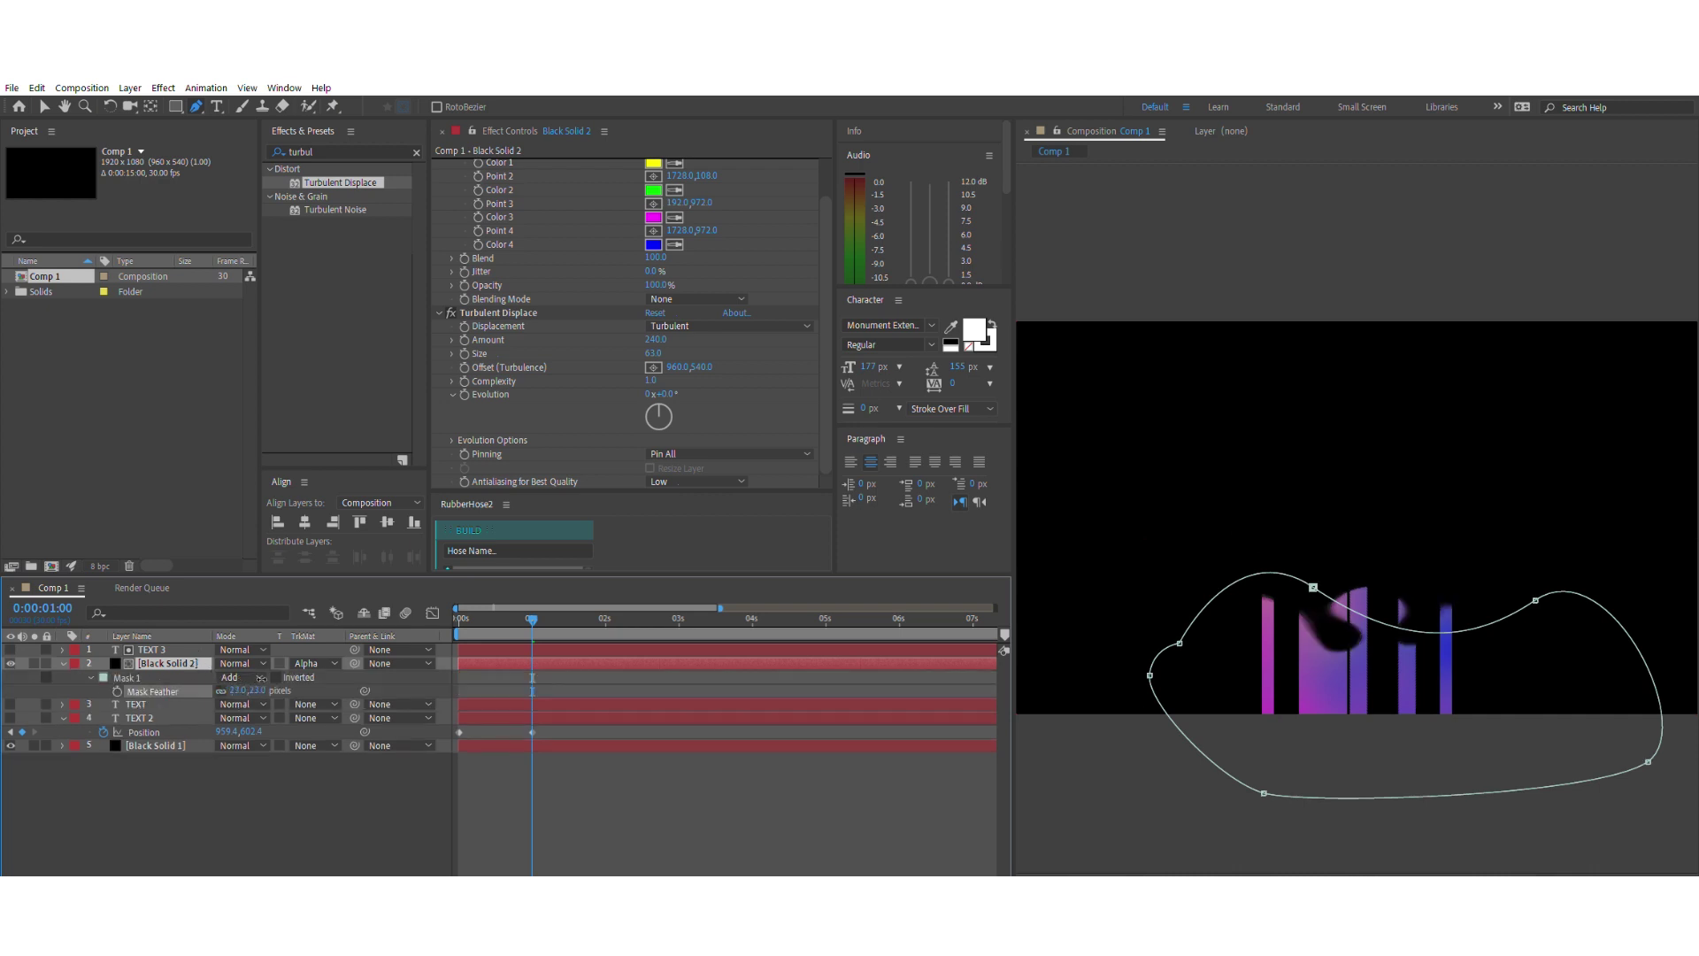
click(163, 762)
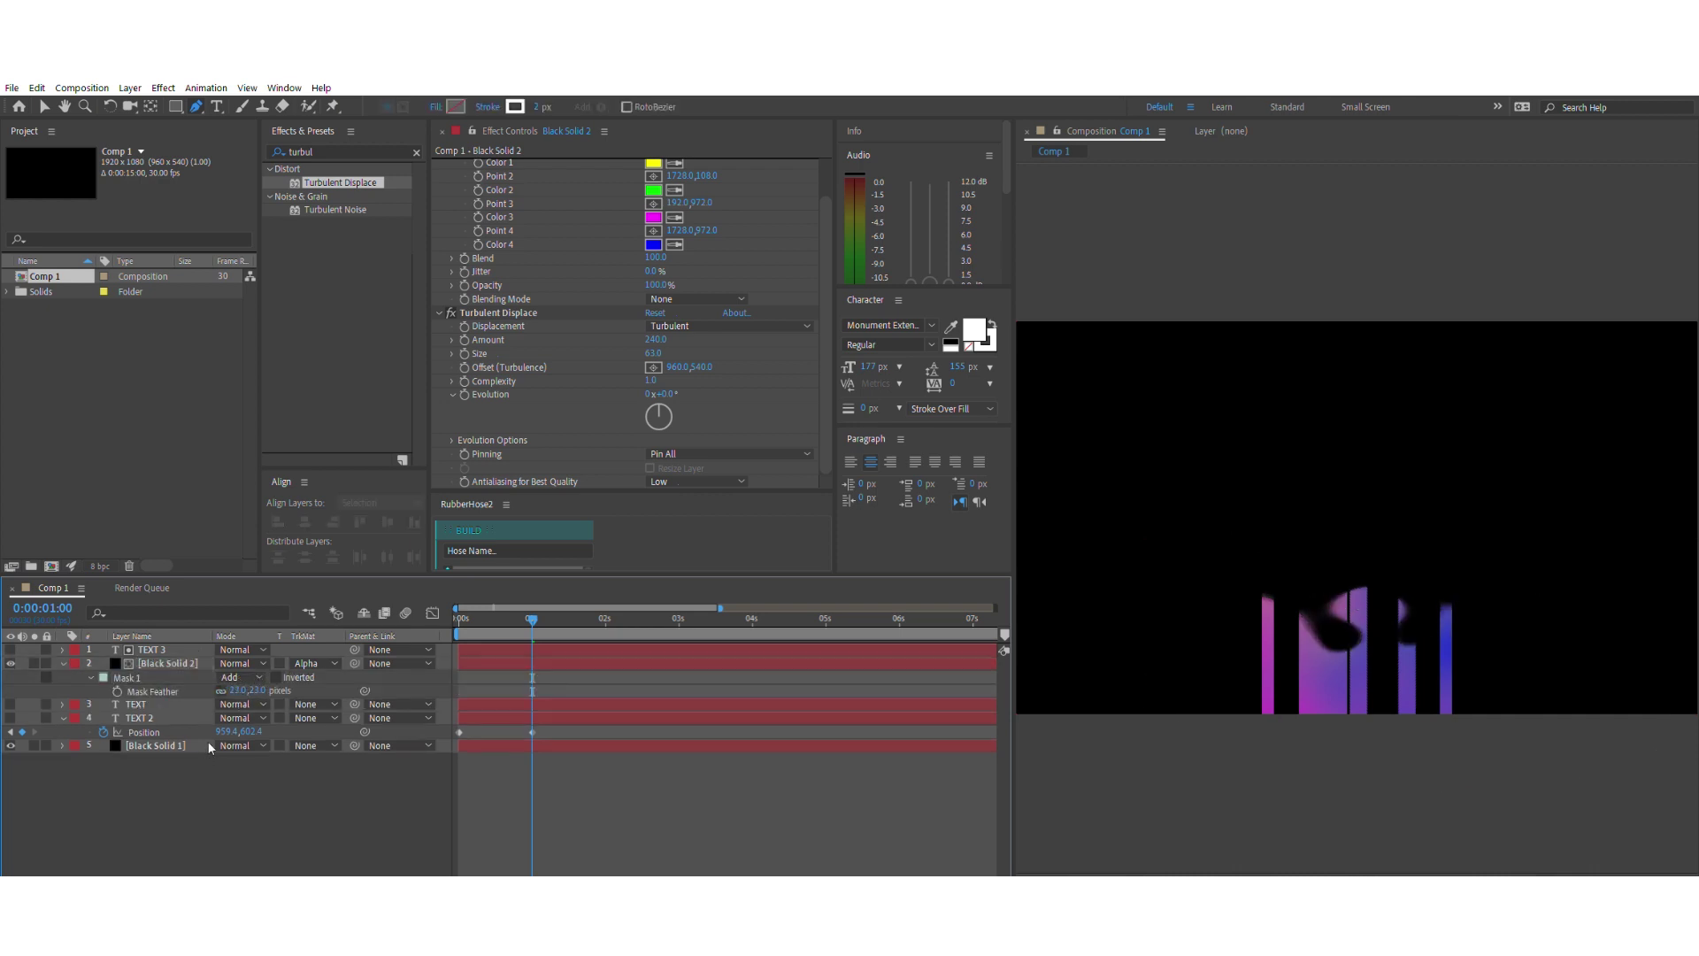
click(10, 703)
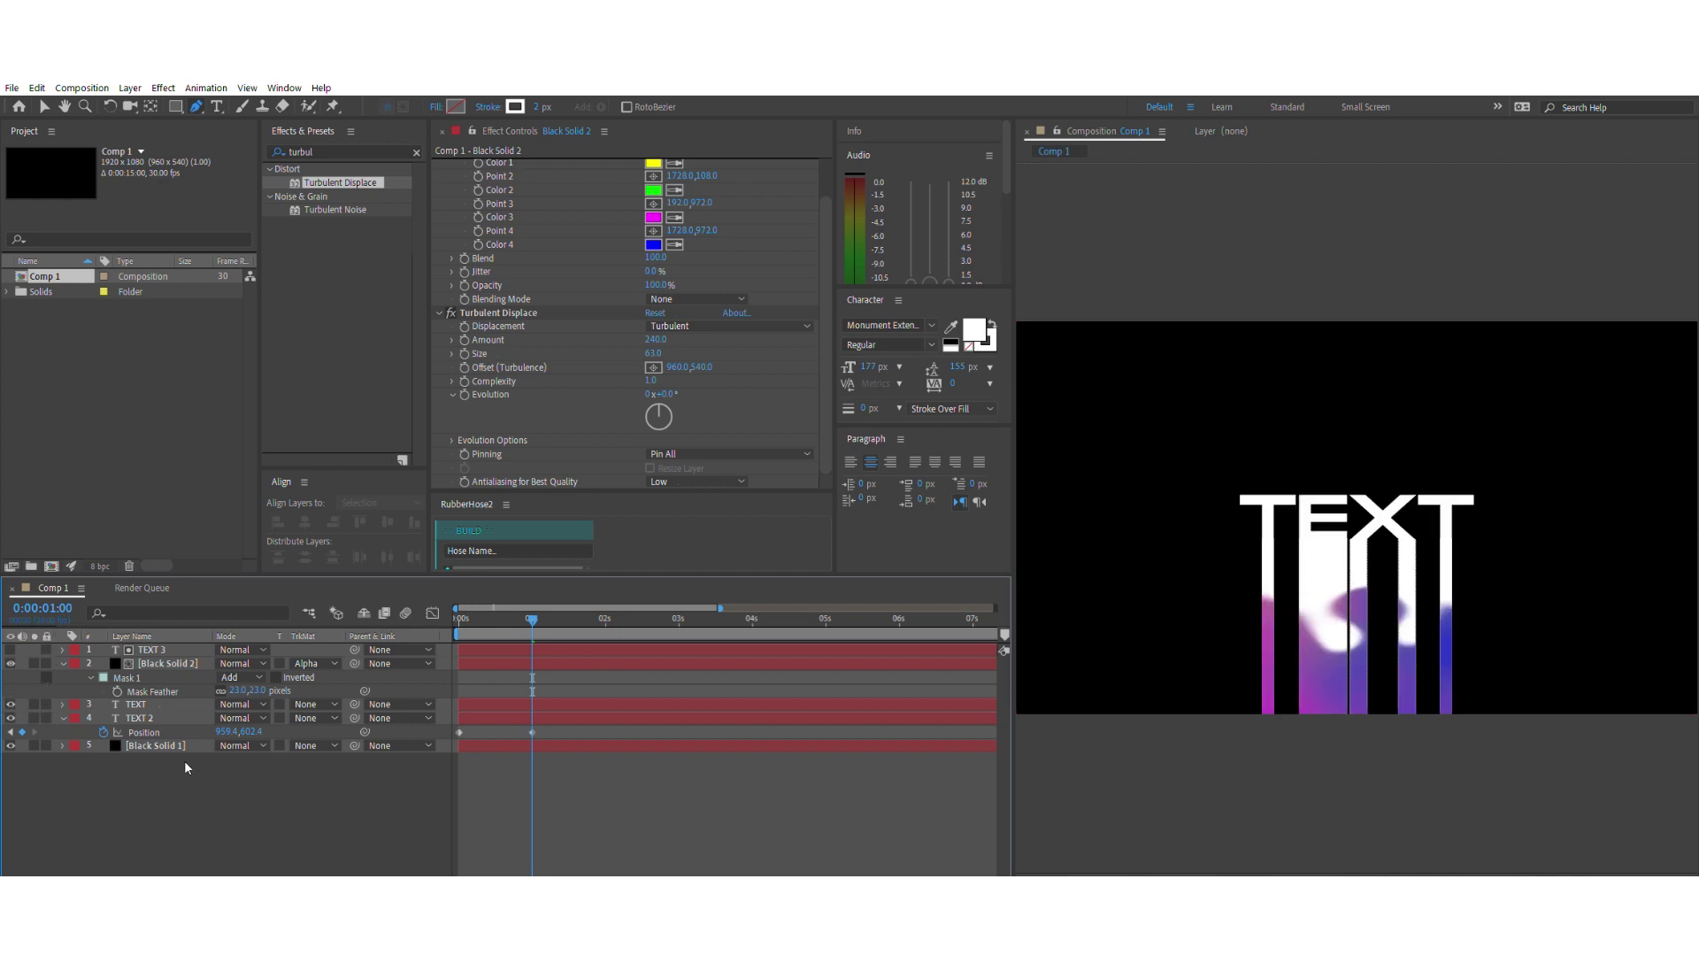
- Set Black Solid 2's Turbulent Displace Amount to 110 and Size to 90
click(159, 679)
click(170, 661)
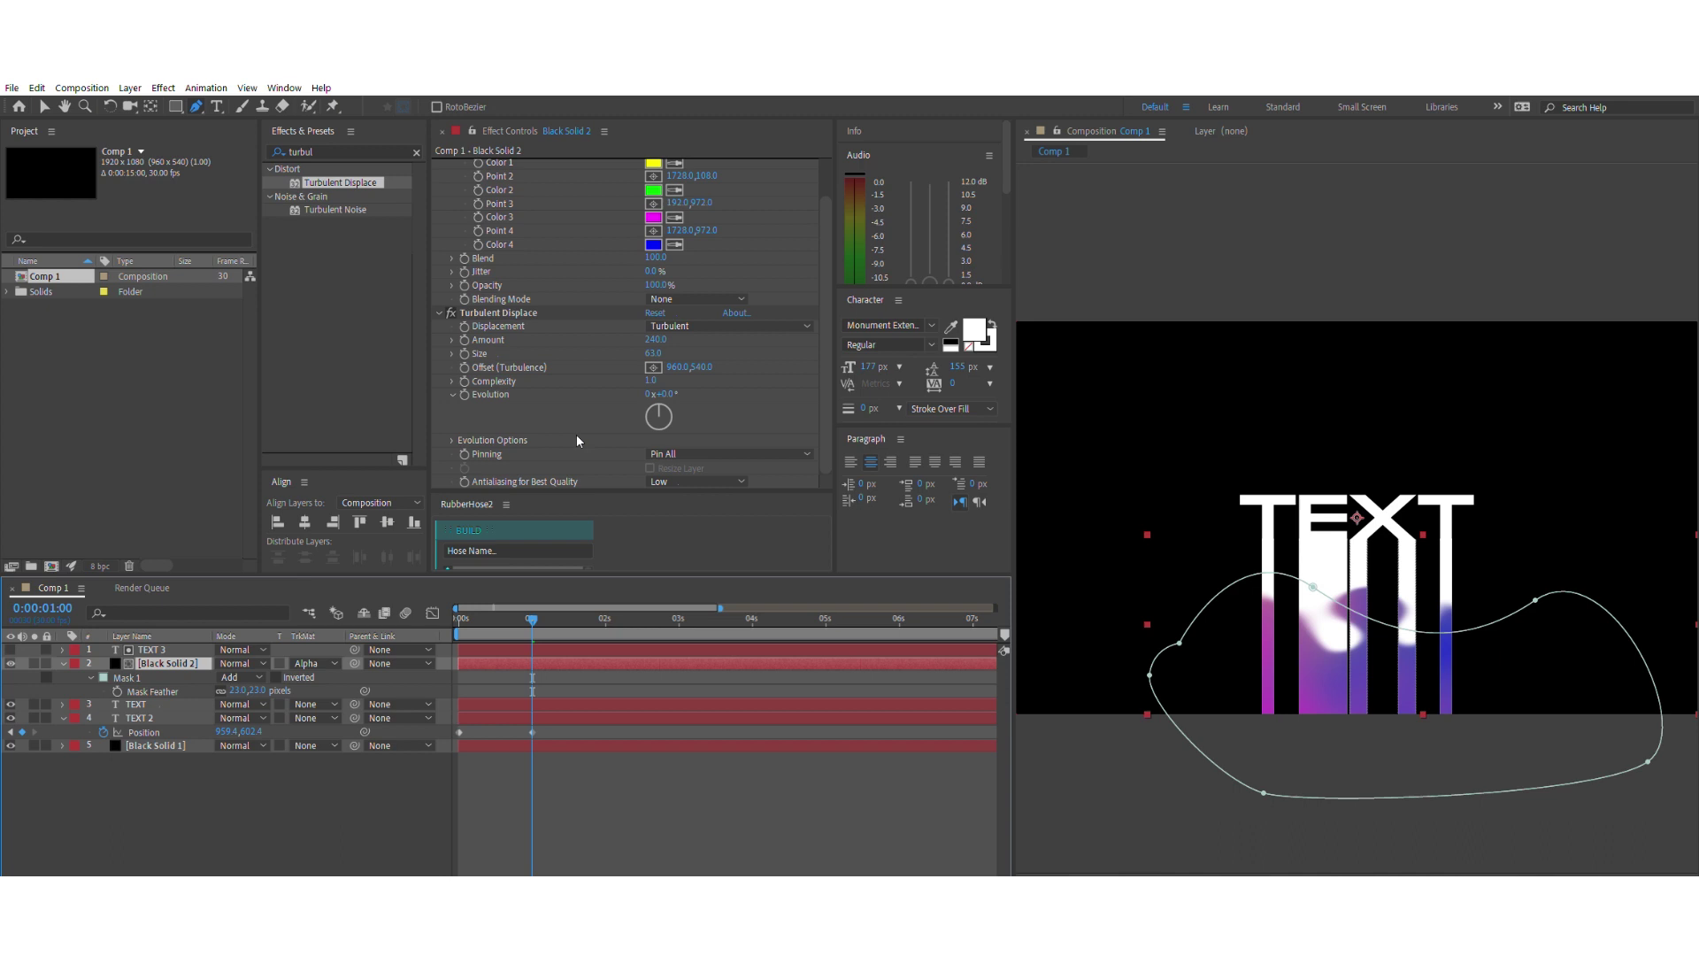
drag(641, 341, 584, 339)
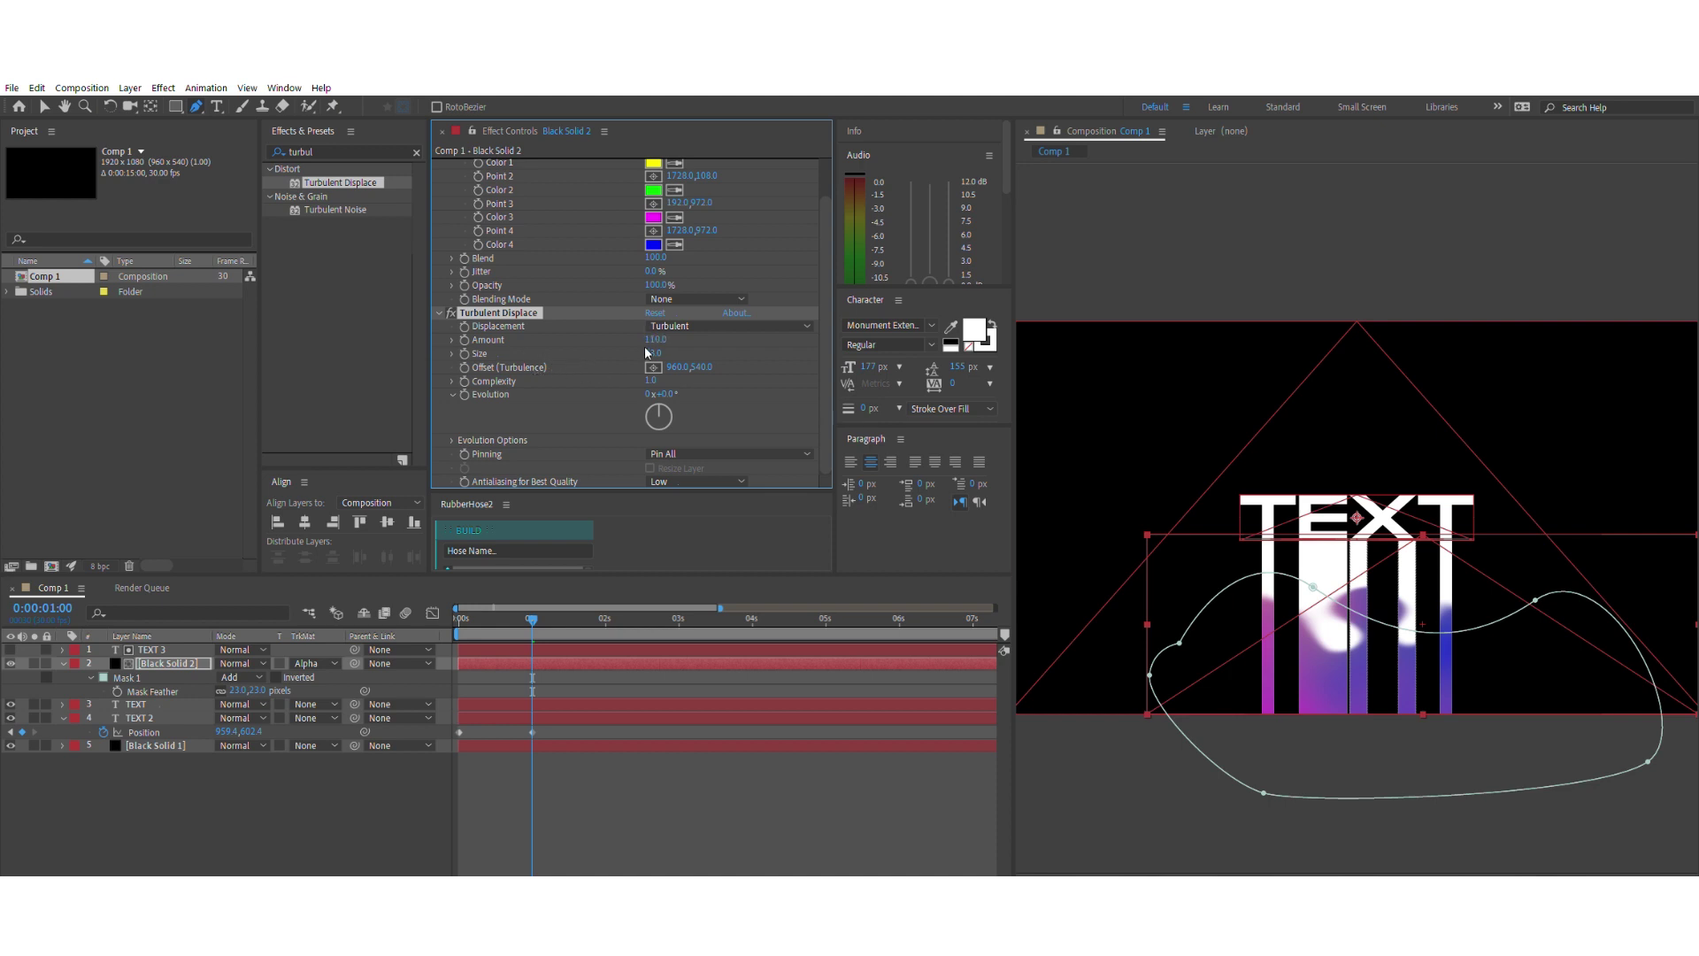
drag(653, 352, 709, 344)
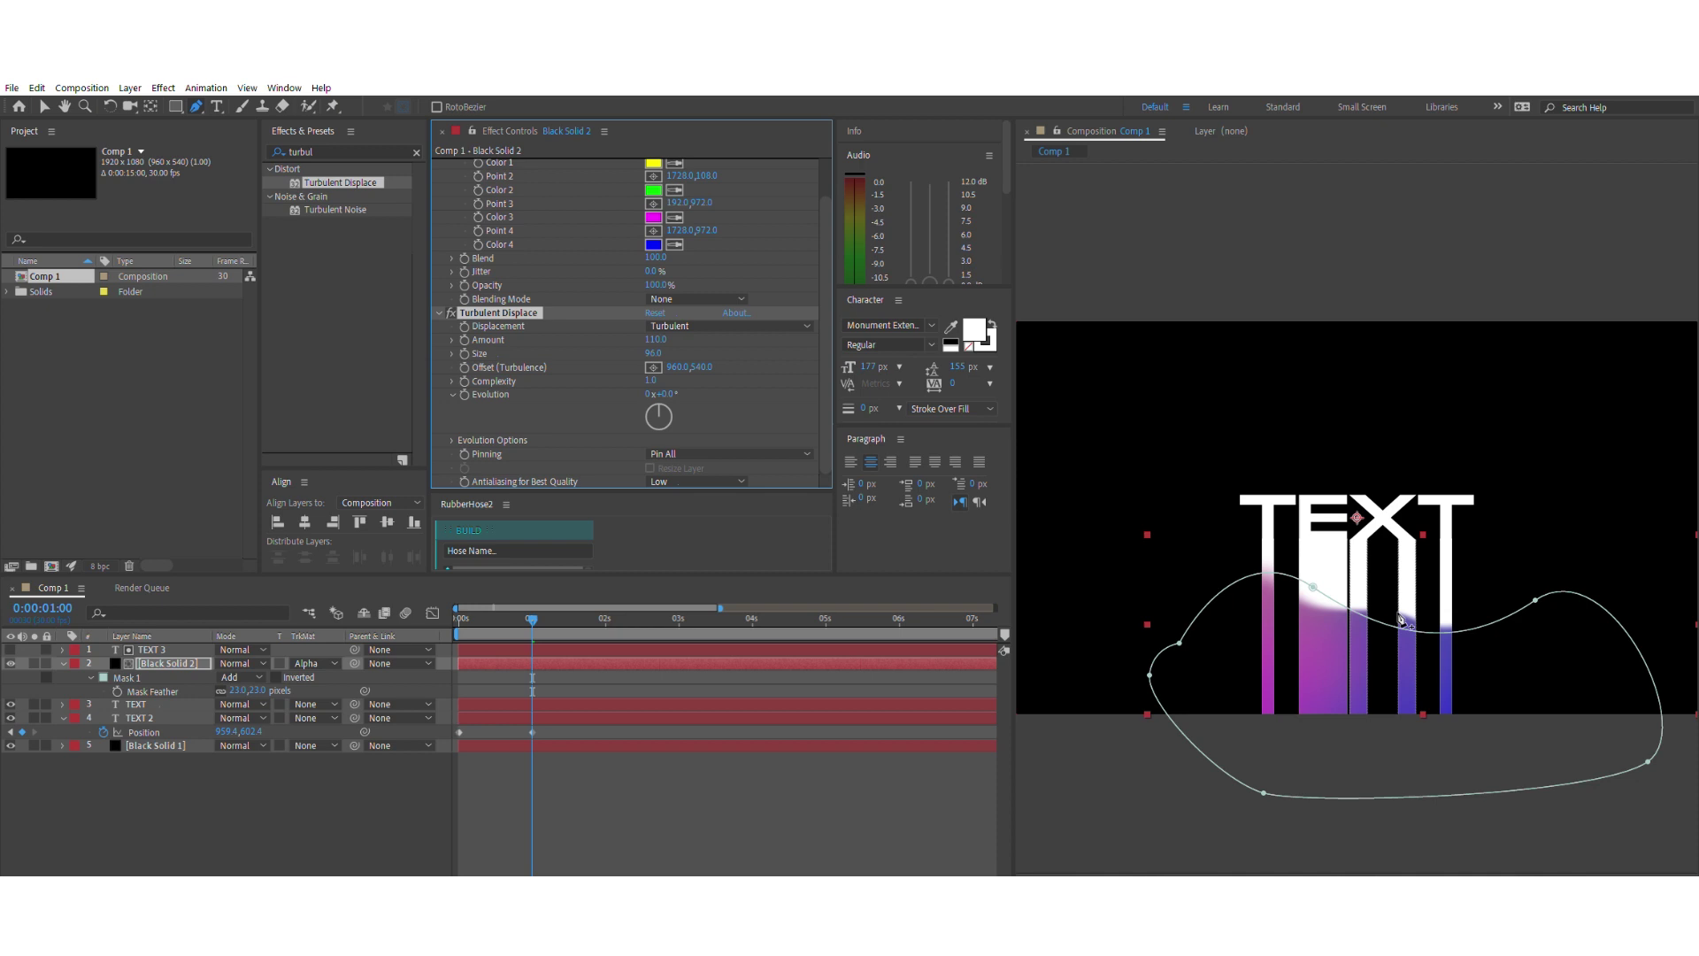
click(285, 757)
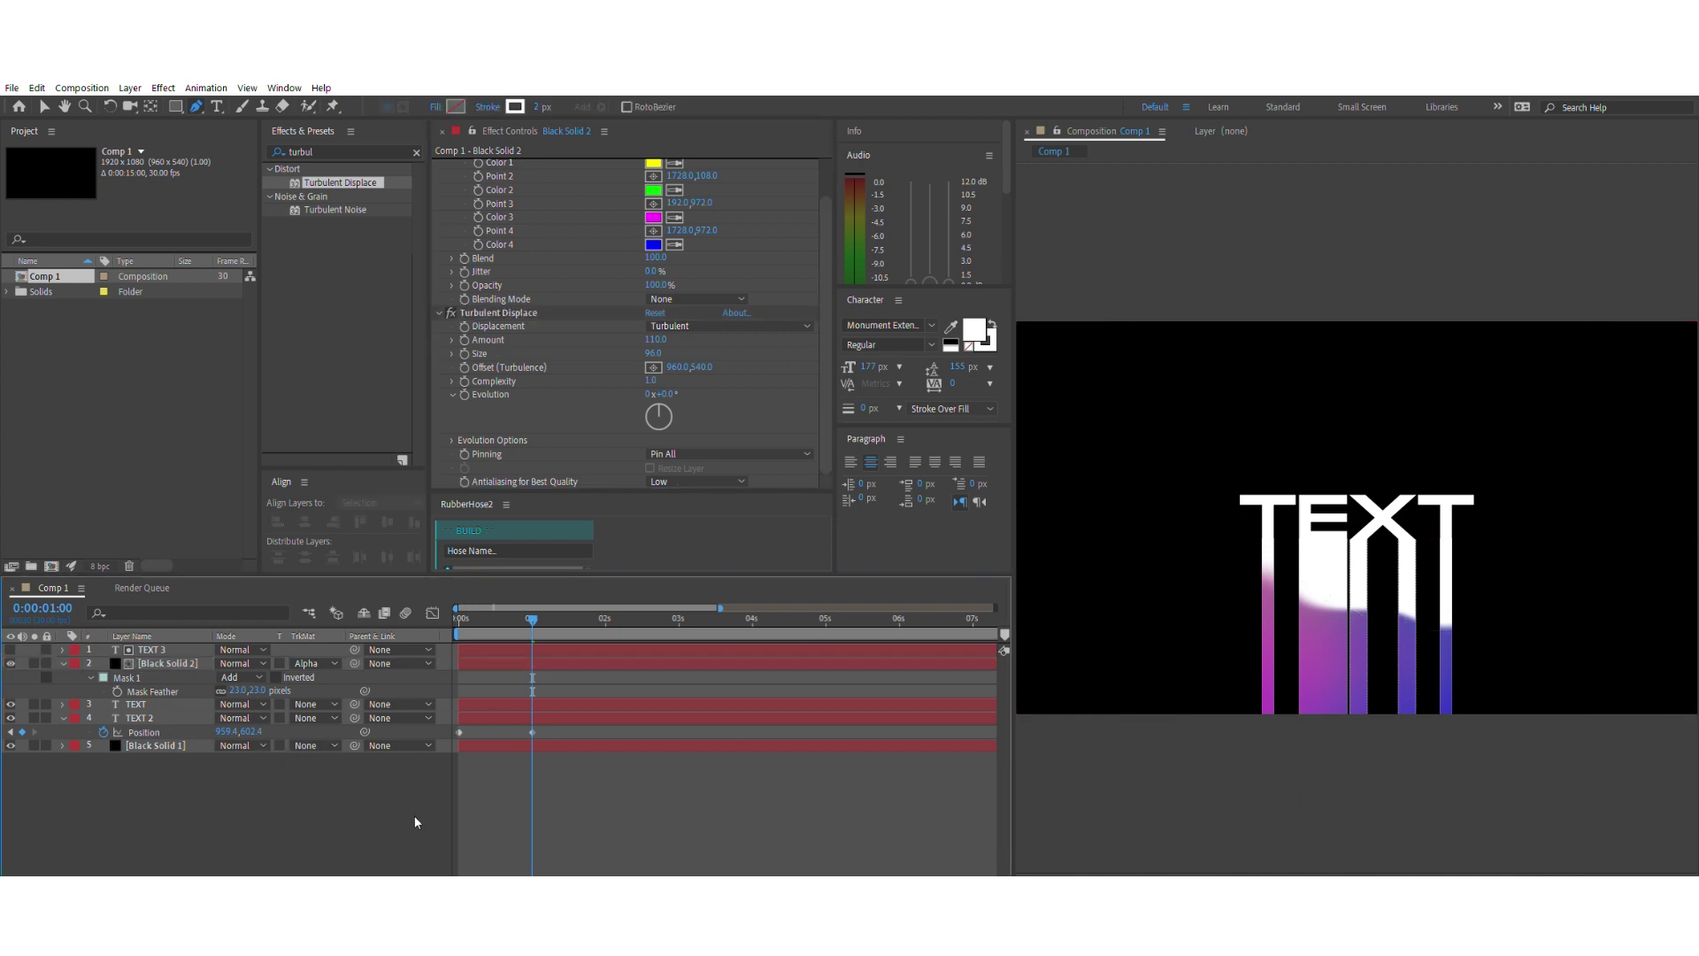
- Add an adjustment layer above all layers and apply Radial Blur to it, centred at about 946, 735
key(ctrl+alt+y)
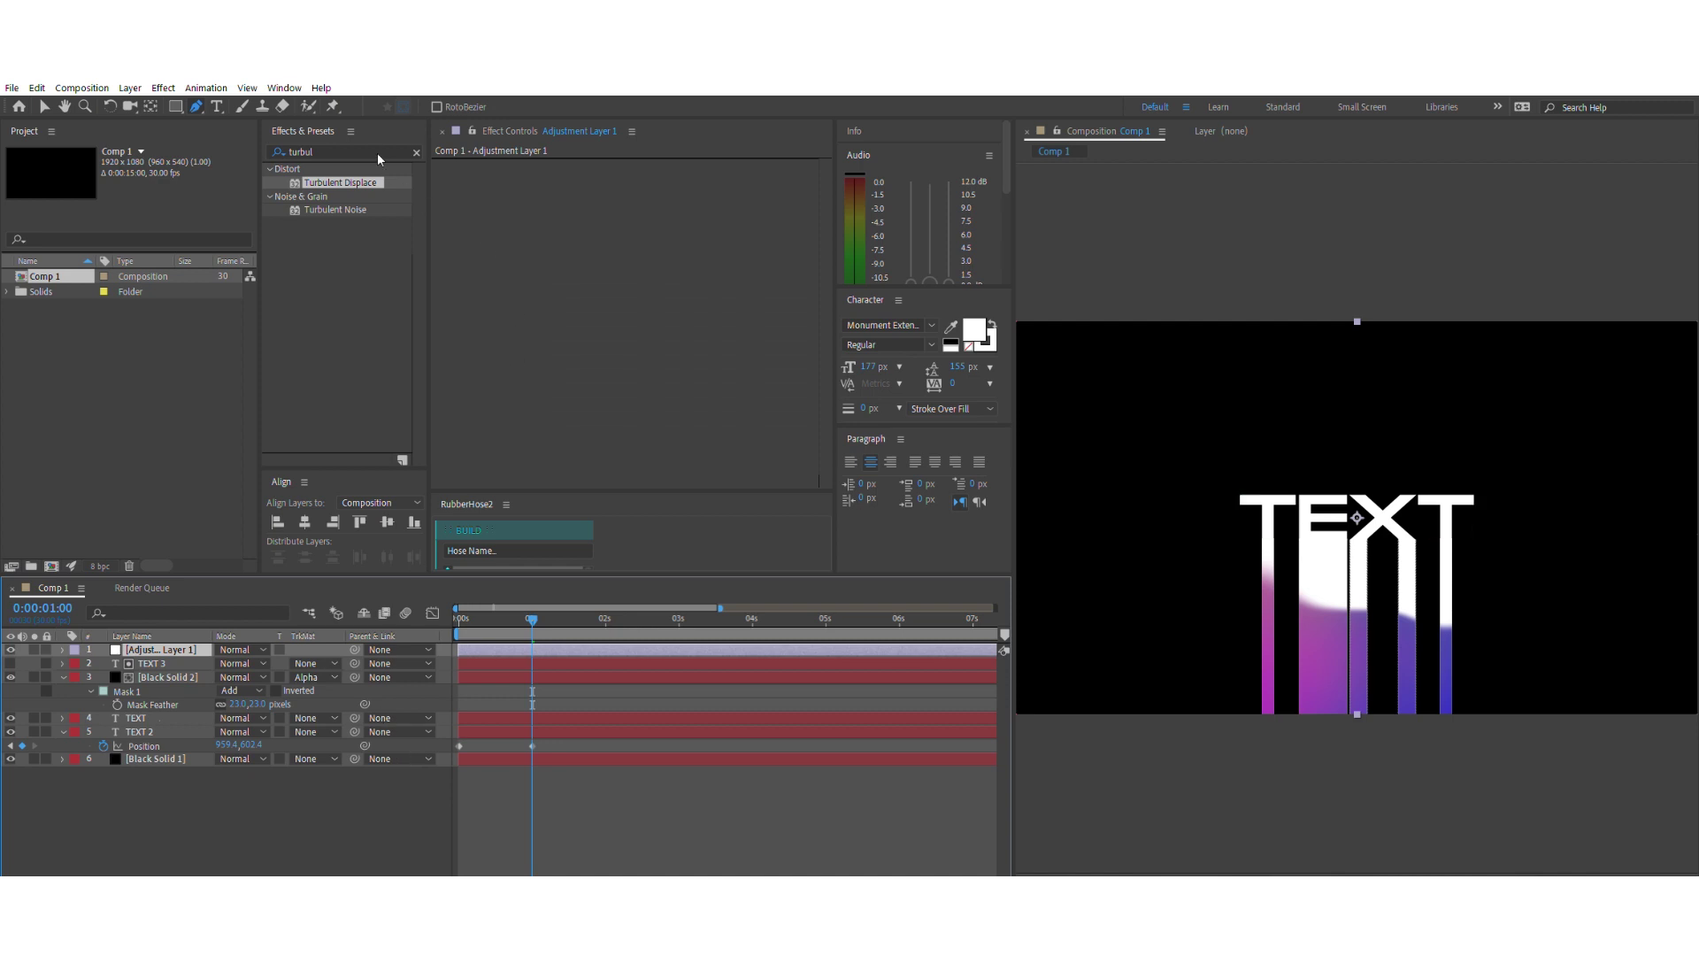
click(257, 151)
text(radiual)
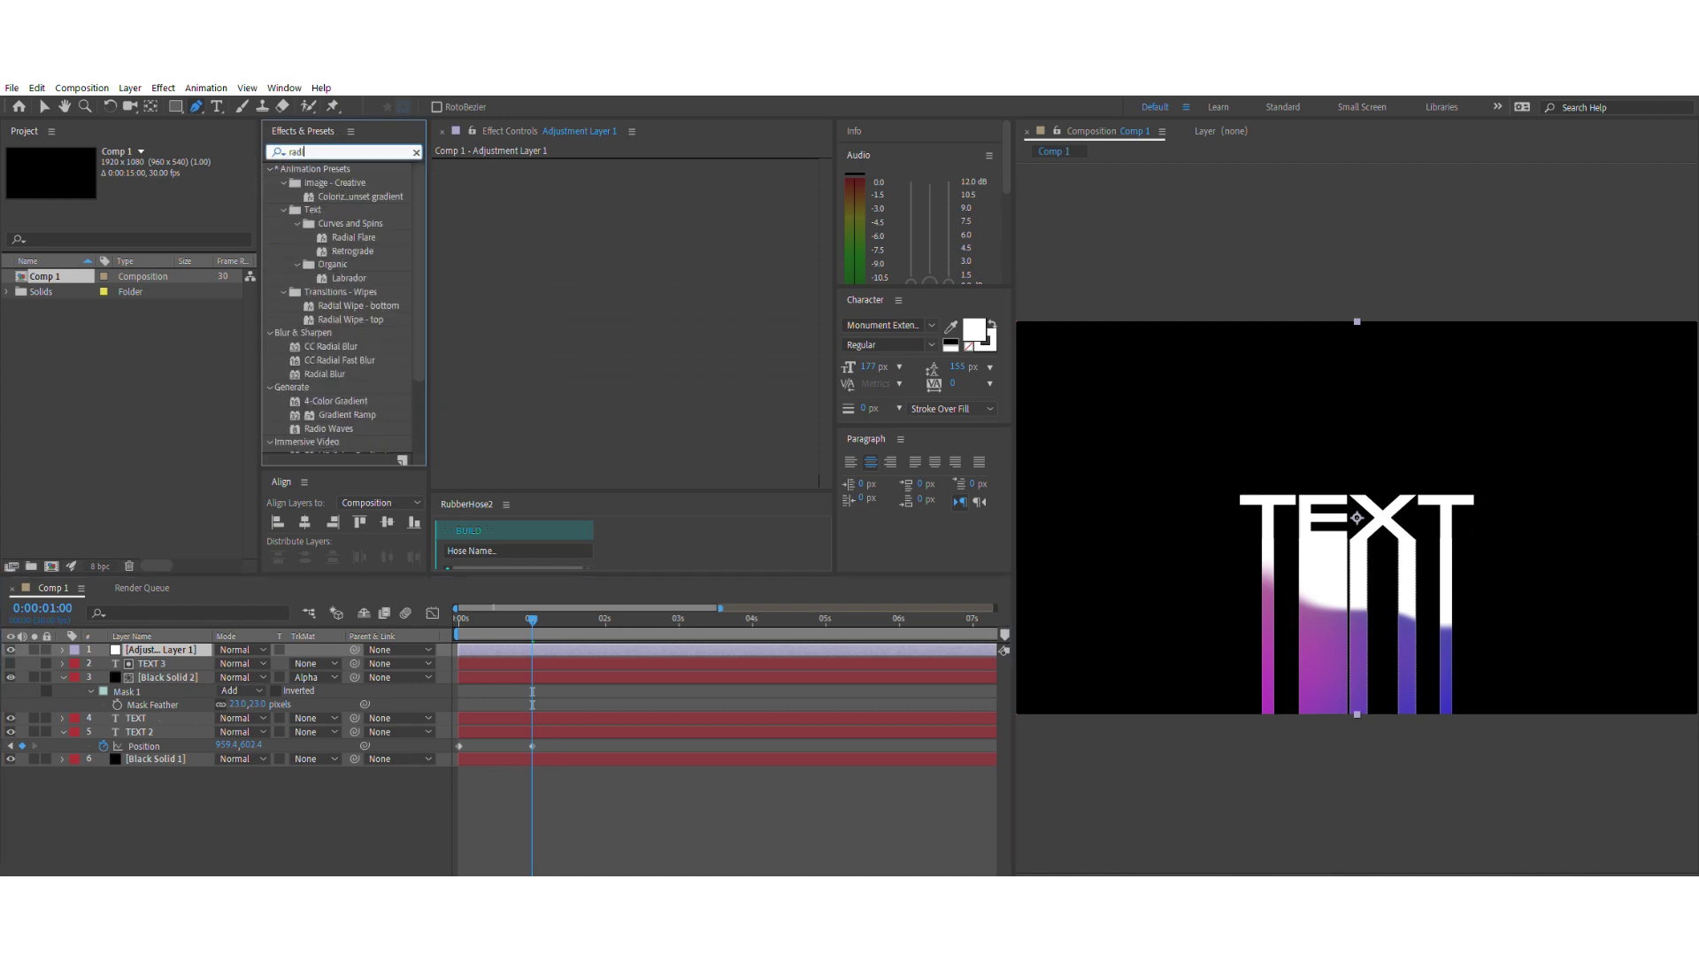
key(BackSpace)
text(al)
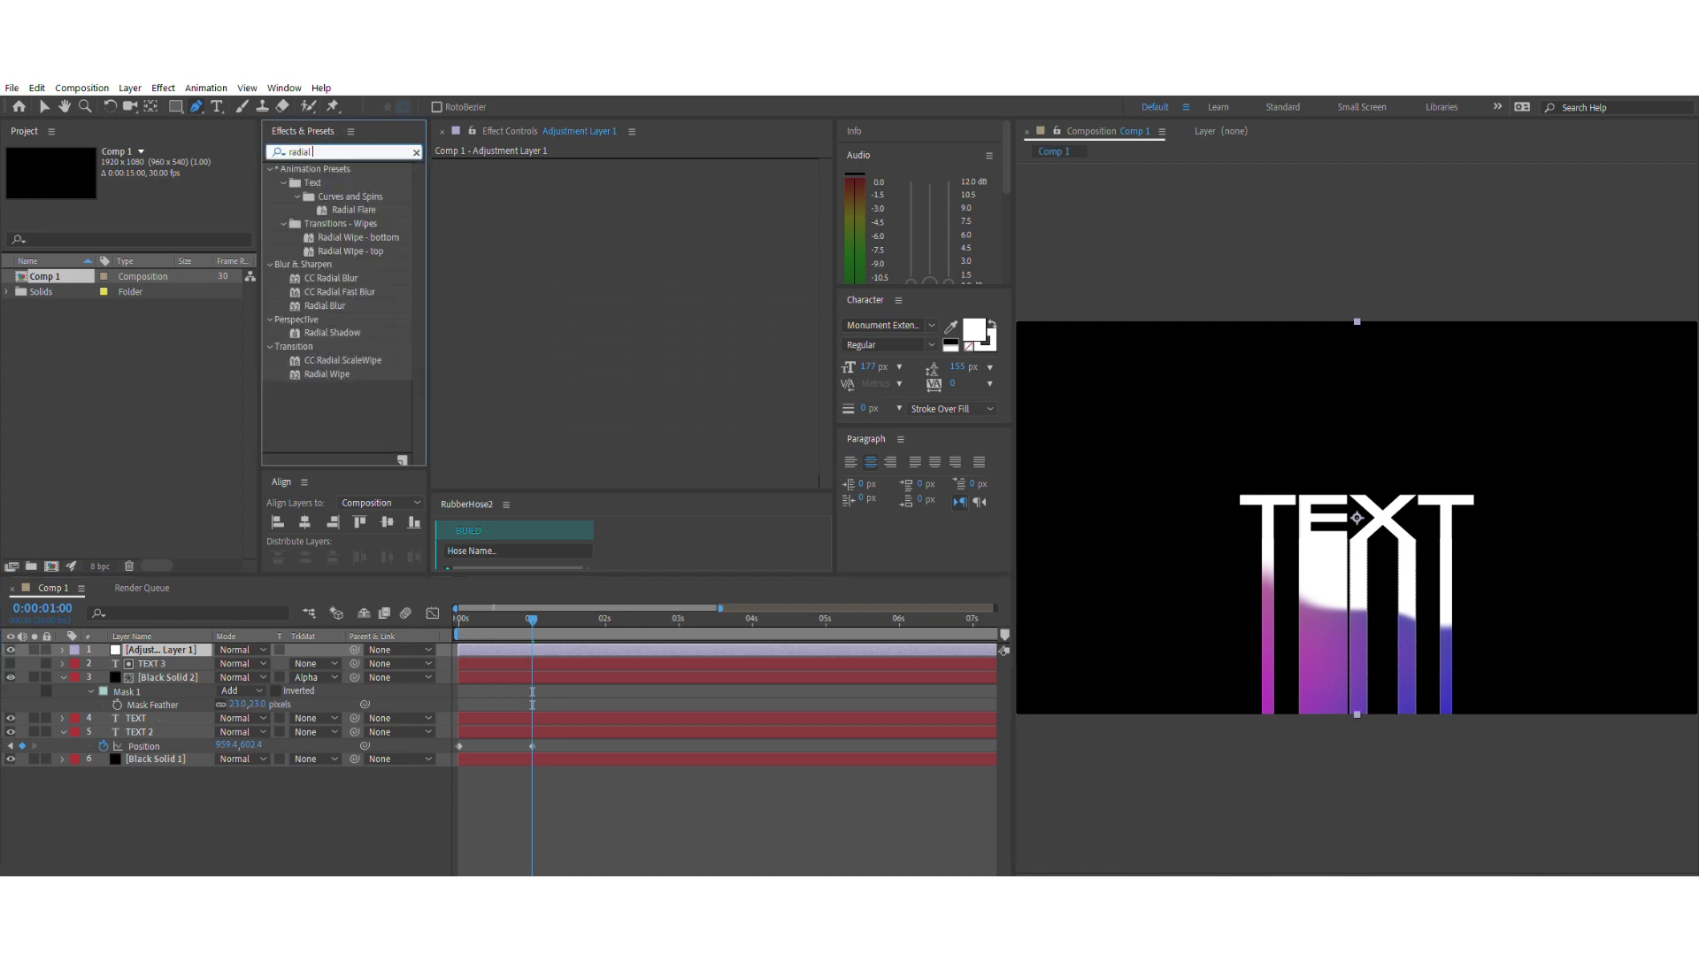
text( b)
drag(340, 194, 521, 246)
key(v)
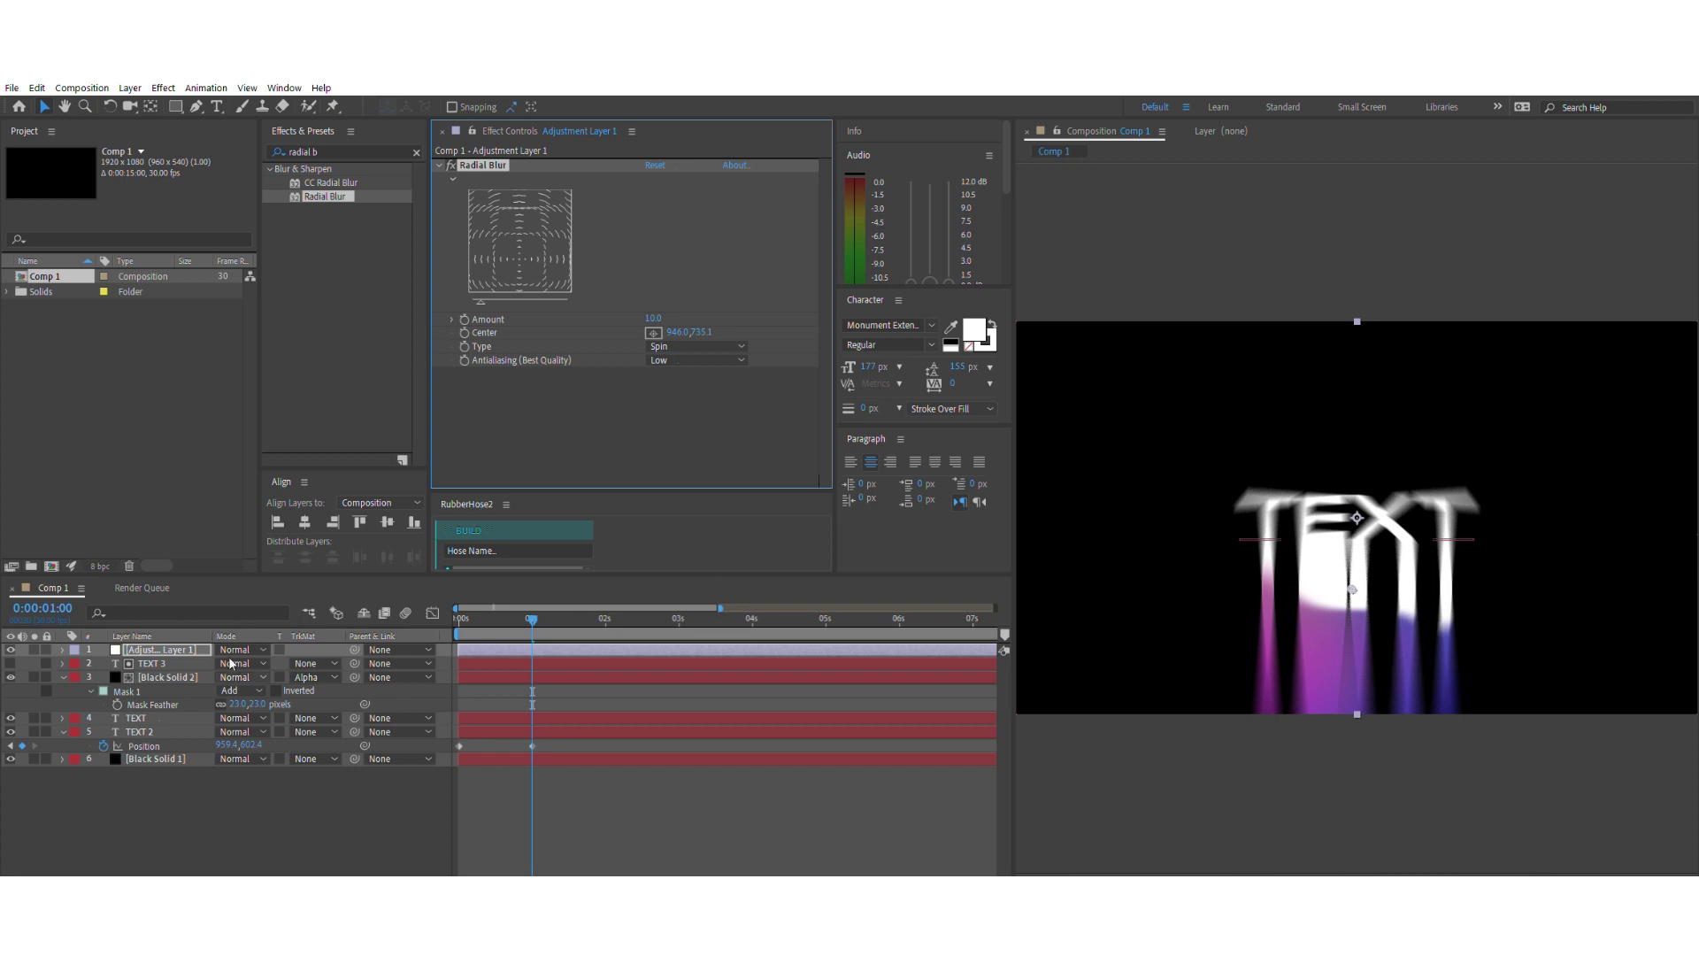
- Draw a closed Pen mask on the adjustment layer around the lower streaks and move its upper-left starting point slightly down
click(196, 106)
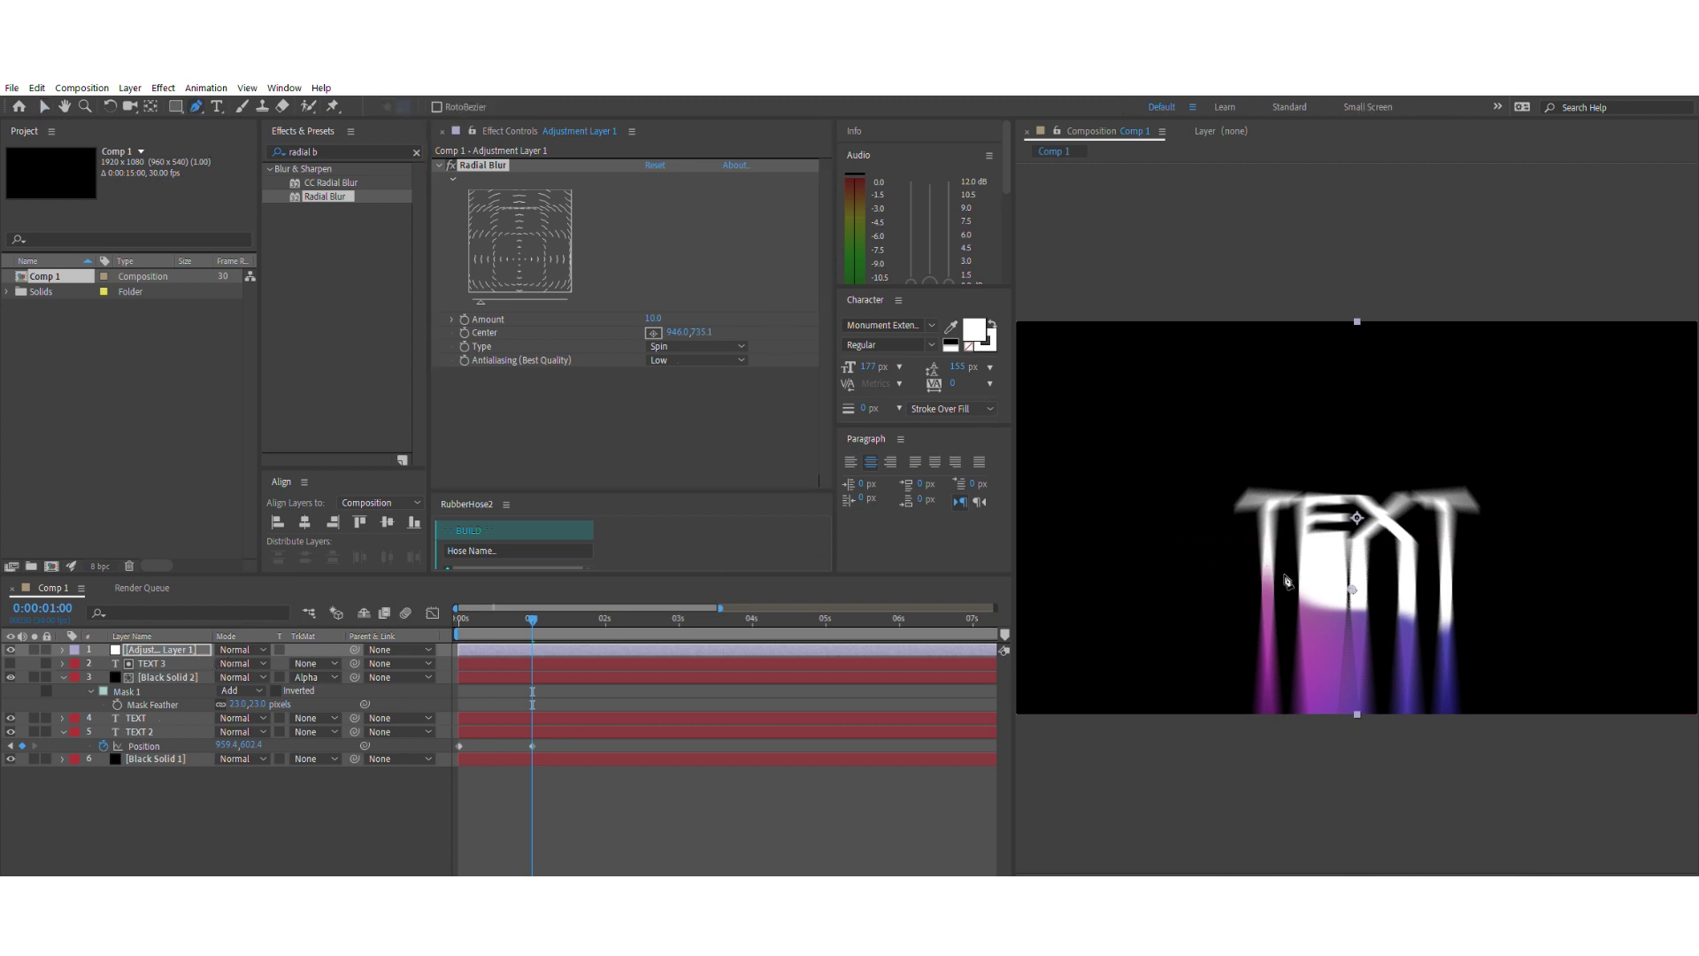
click(1236, 545)
click(1525, 594)
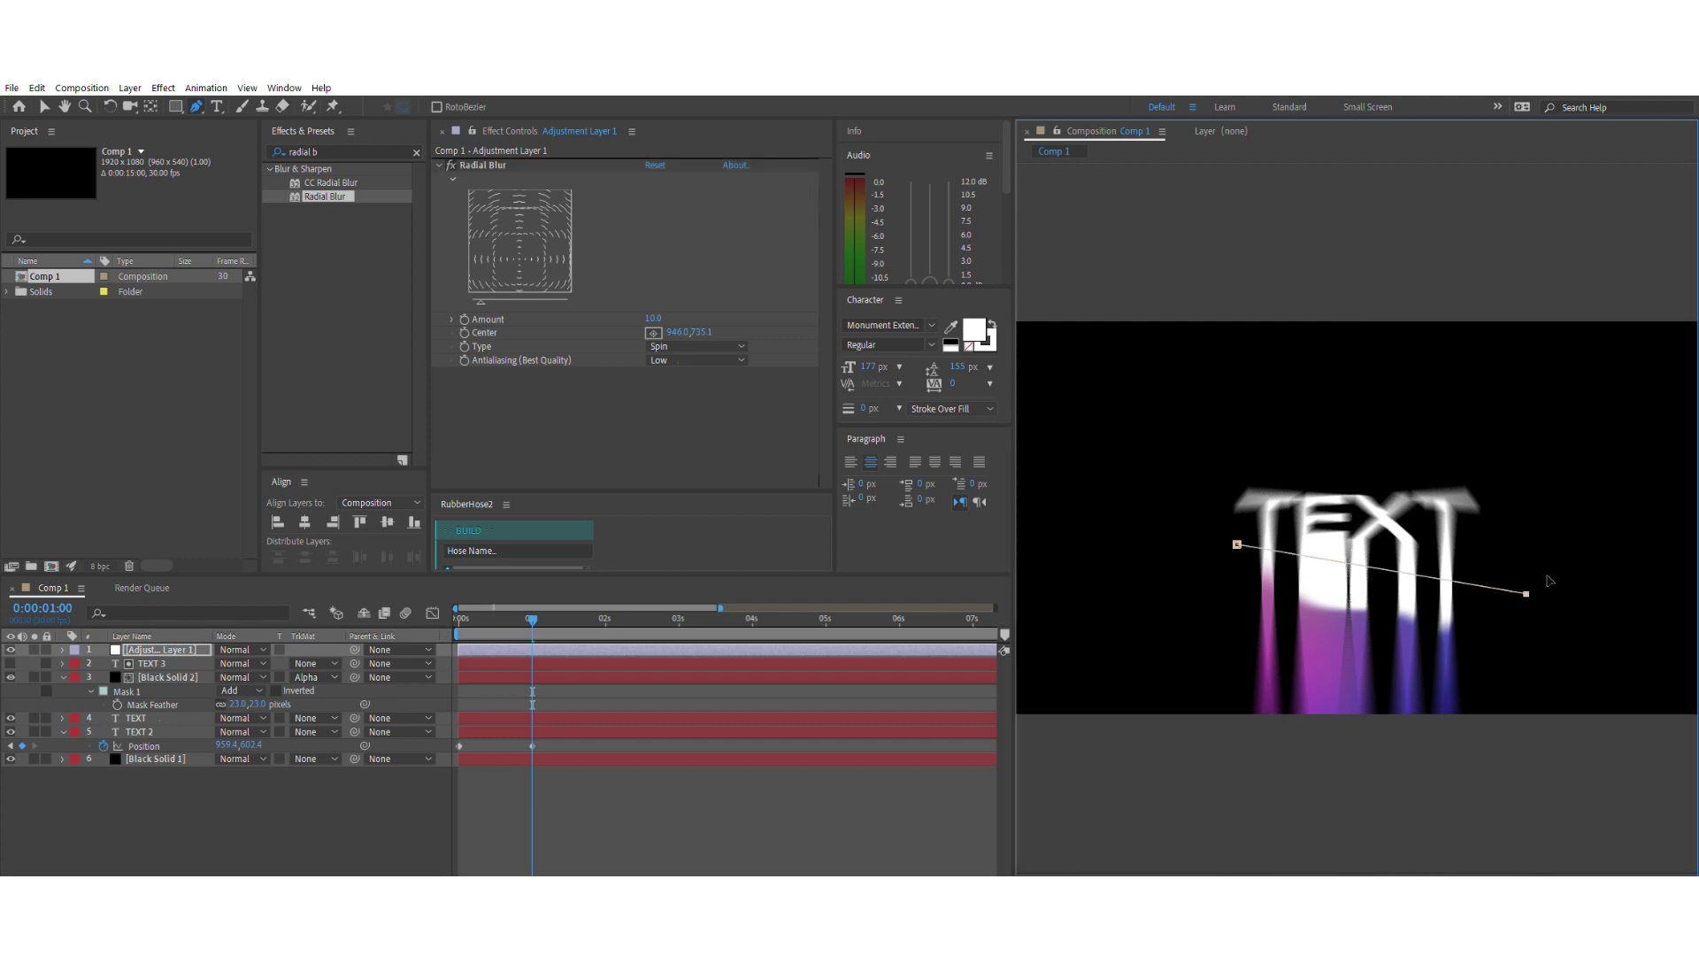
drag(1548, 580, 1603, 572)
drag(1649, 799, 1658, 789)
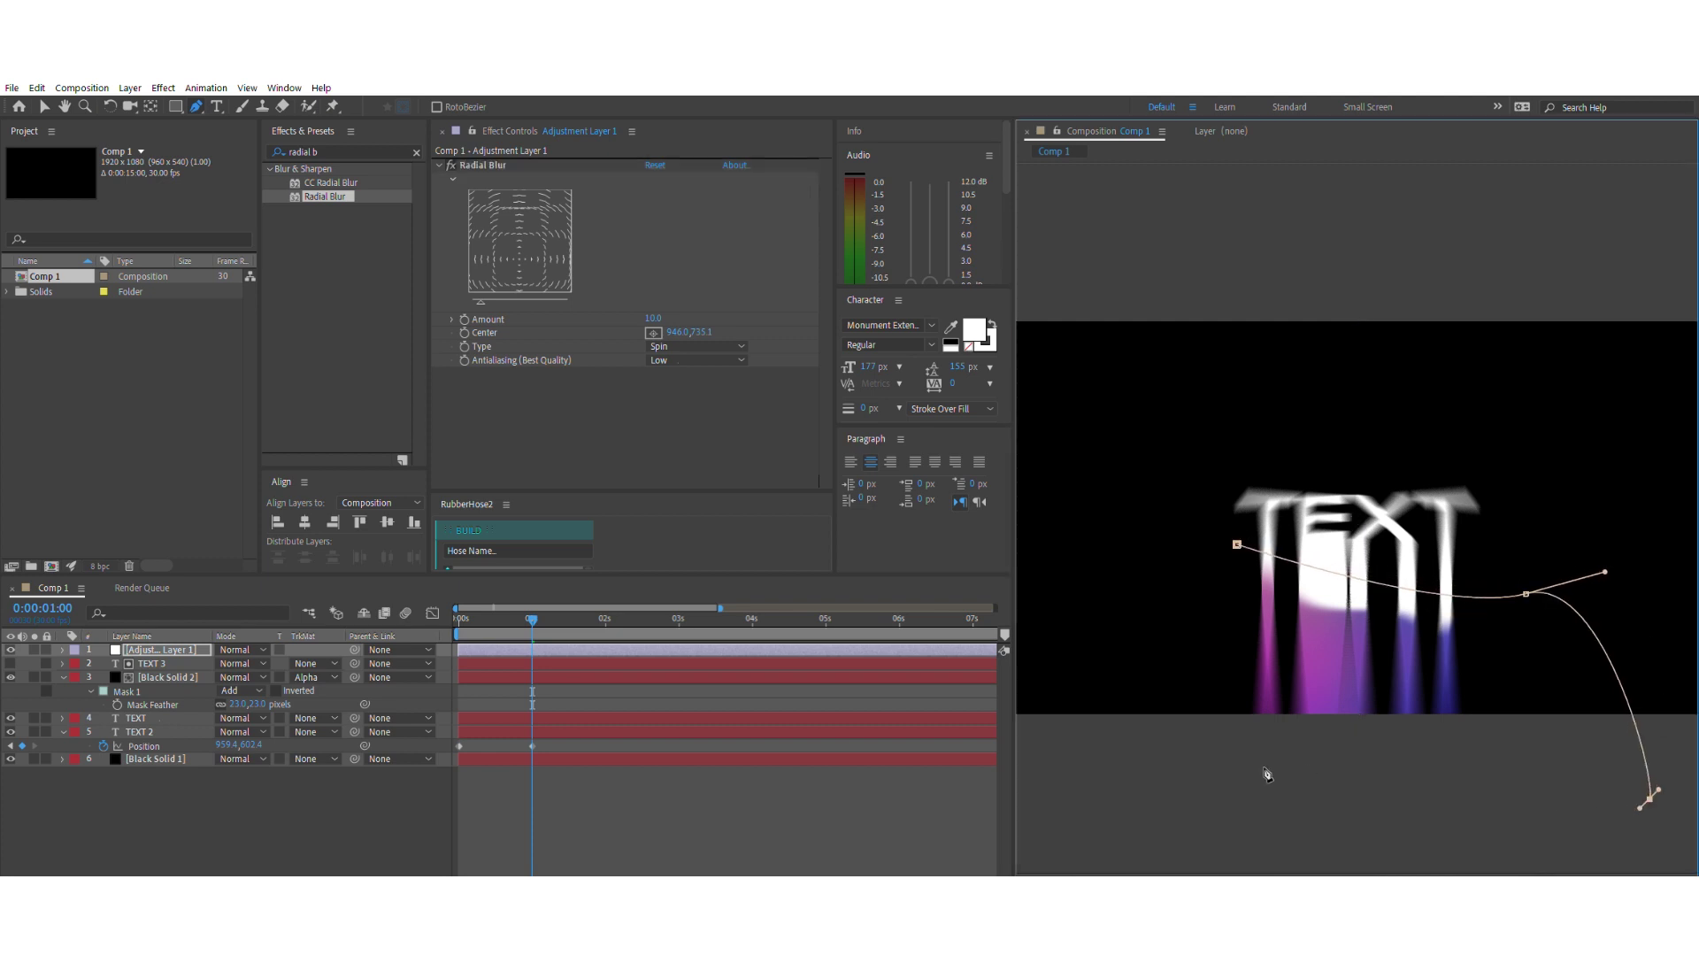
click(1215, 775)
drag(1212, 570, 1220, 560)
click(1236, 544)
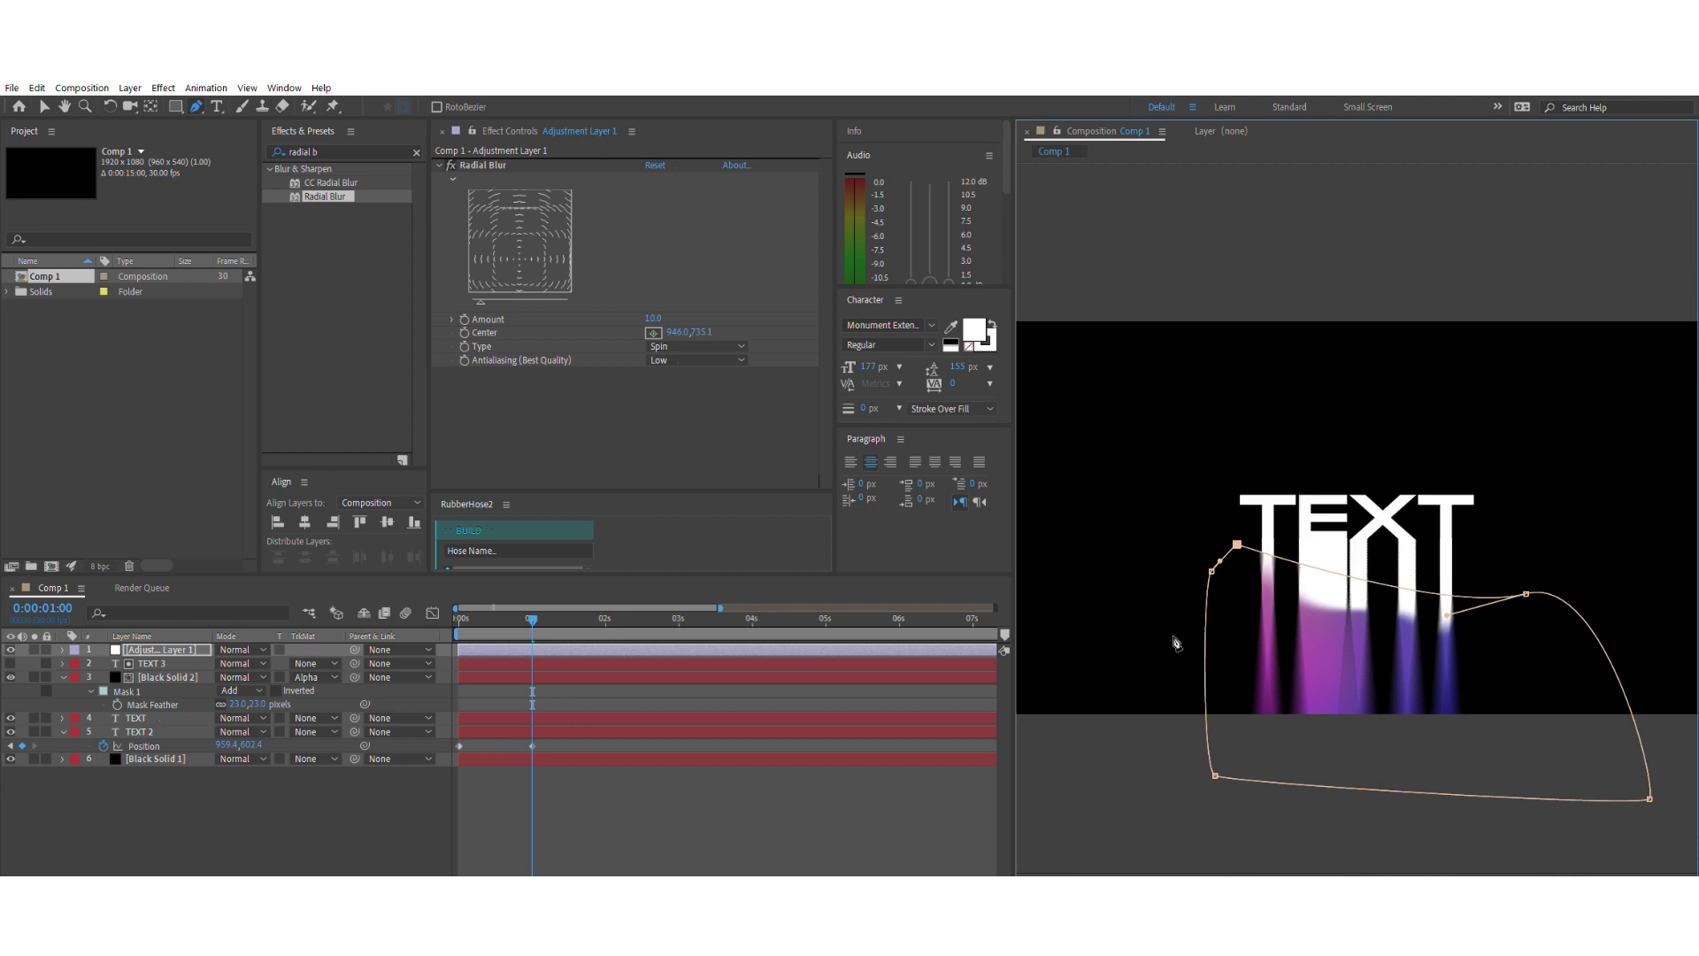
click(353, 808)
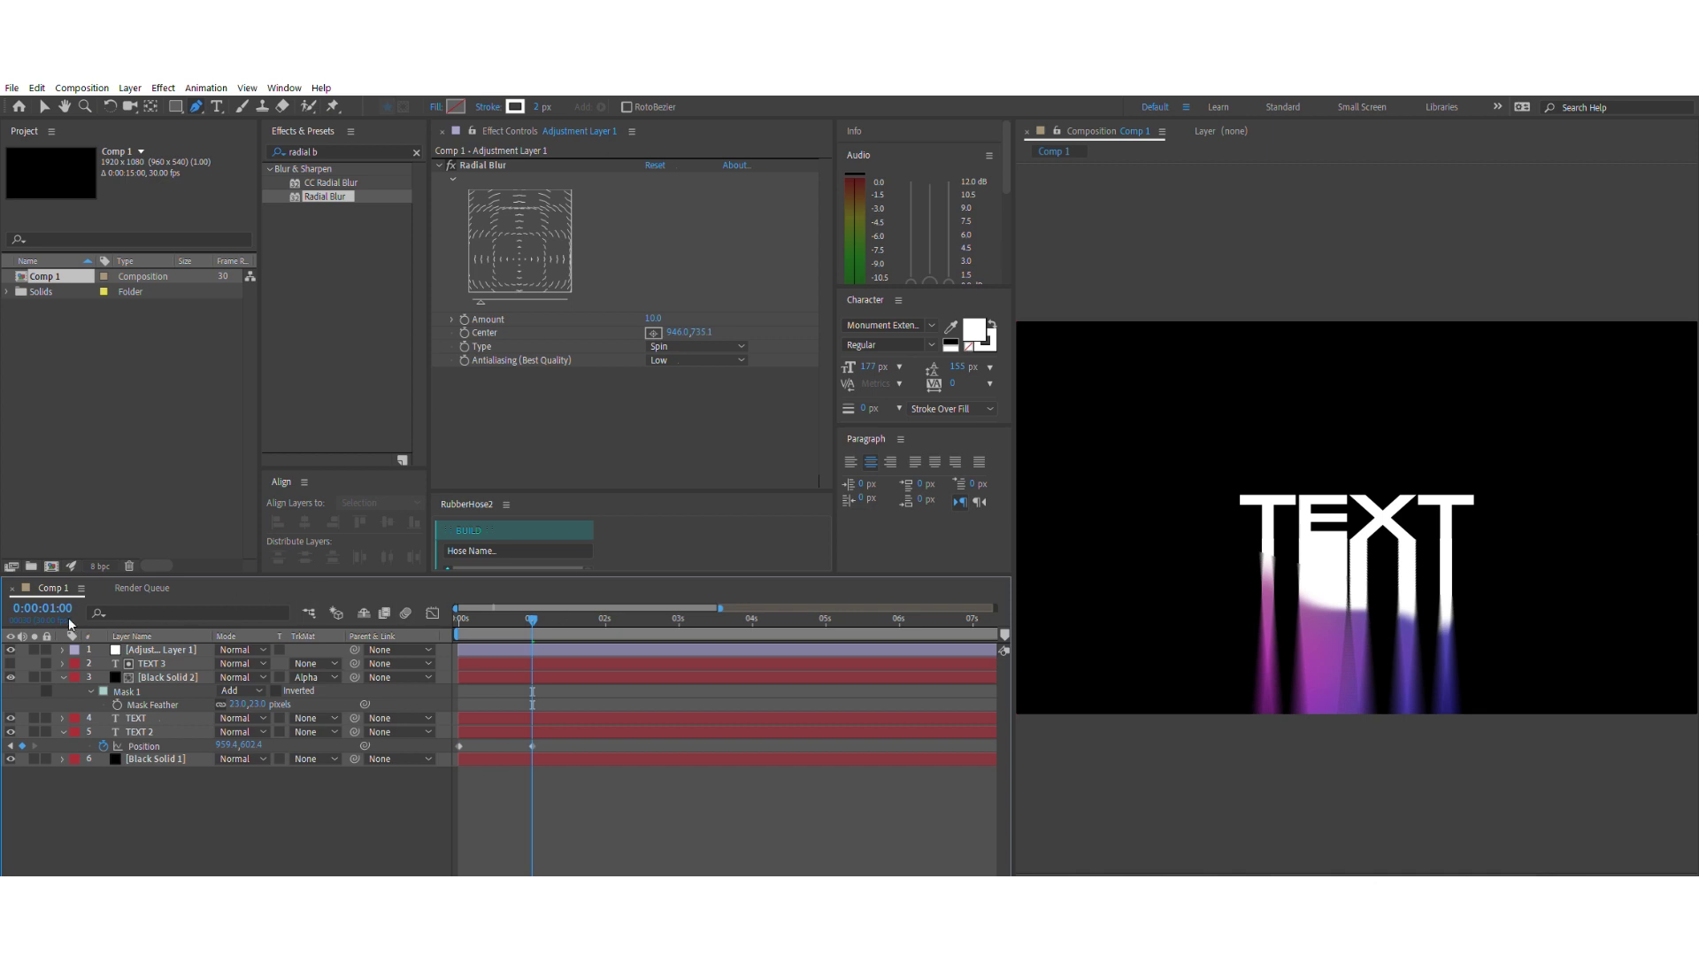
click(152, 650)
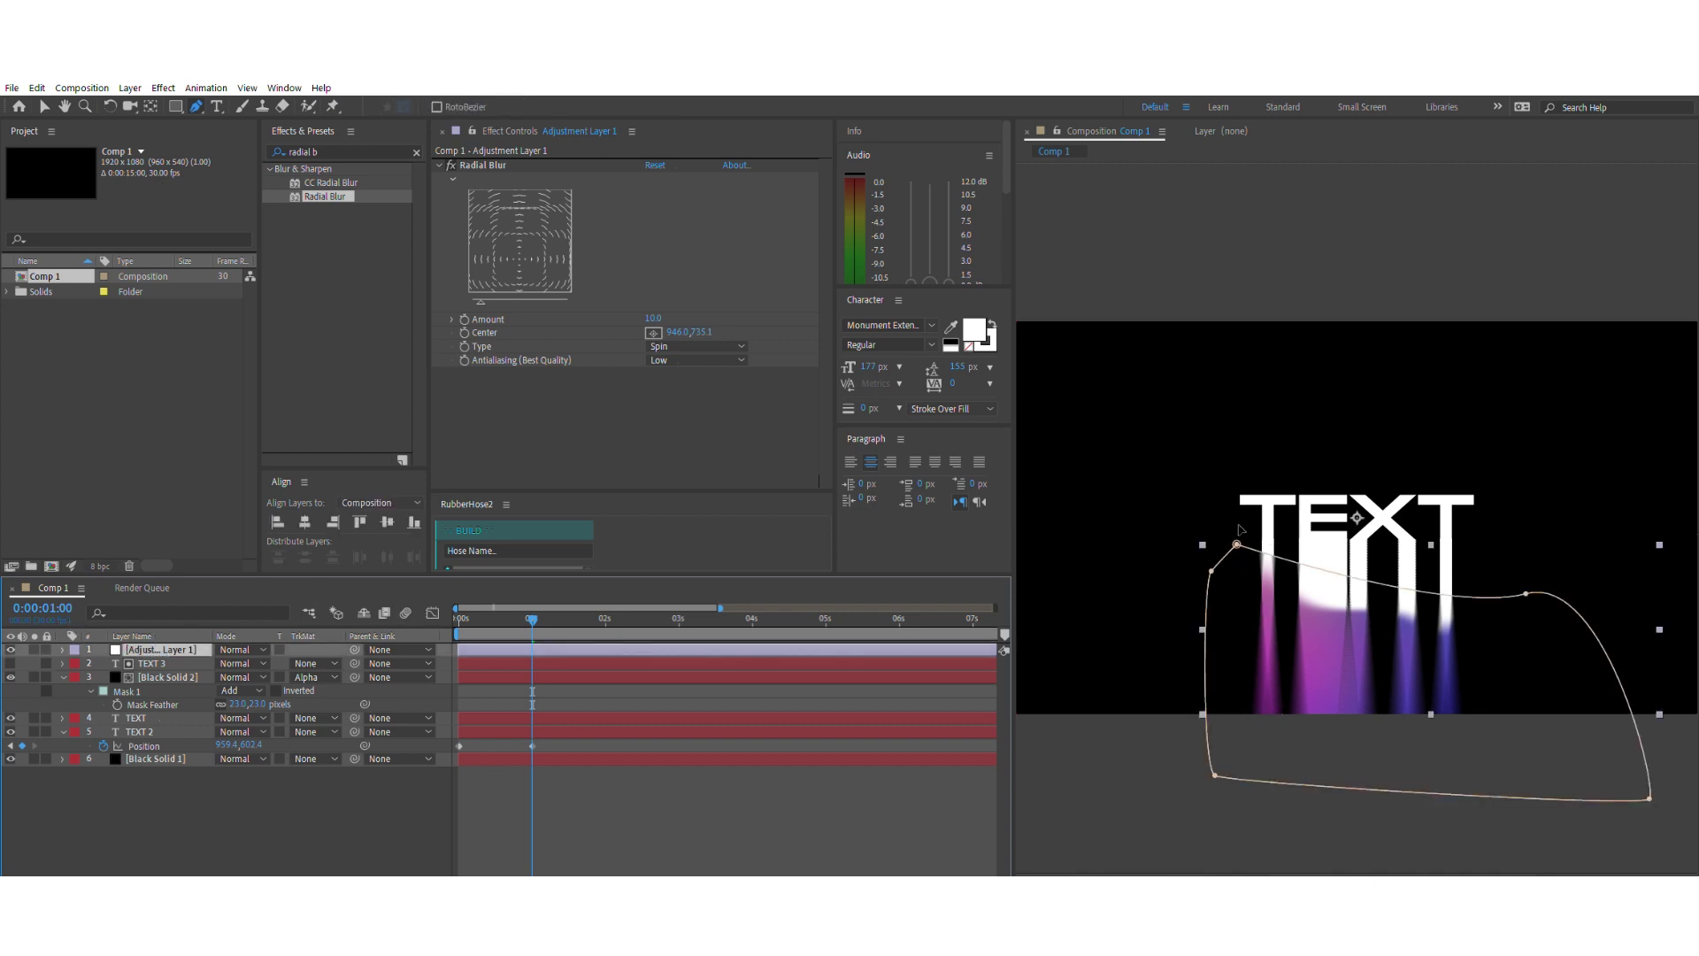
drag(1236, 544, 1228, 579)
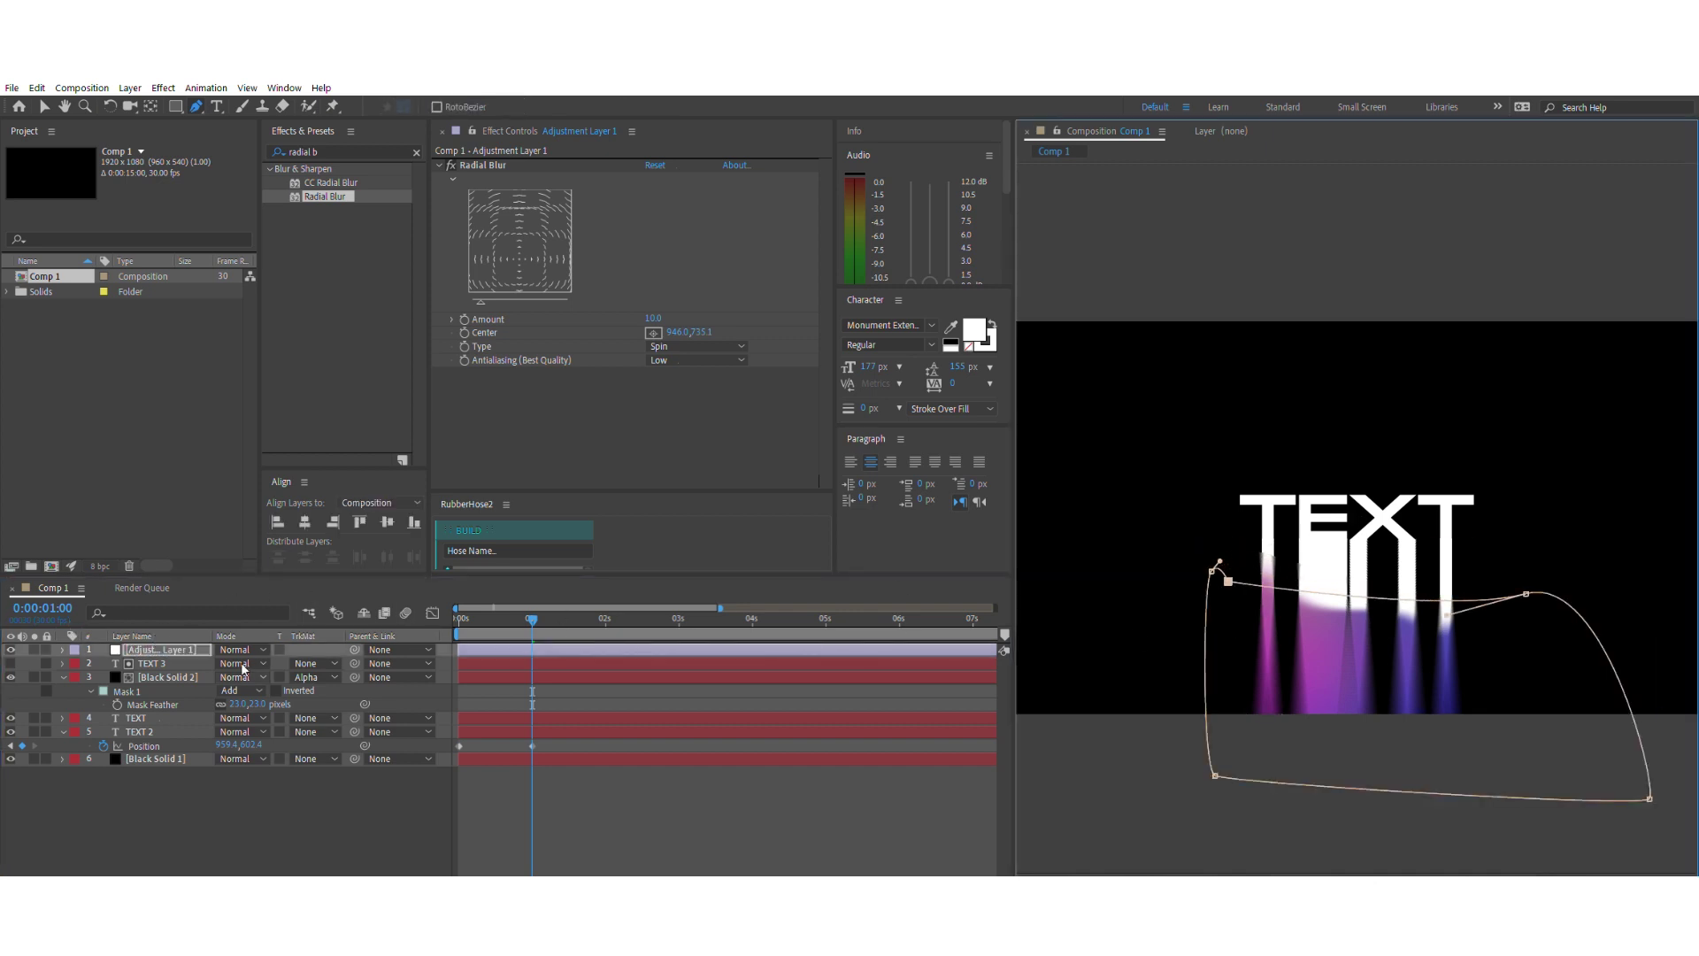
- Change the displacement type of Black Solid 2's Turbulent Displace to Twist
click(161, 678)
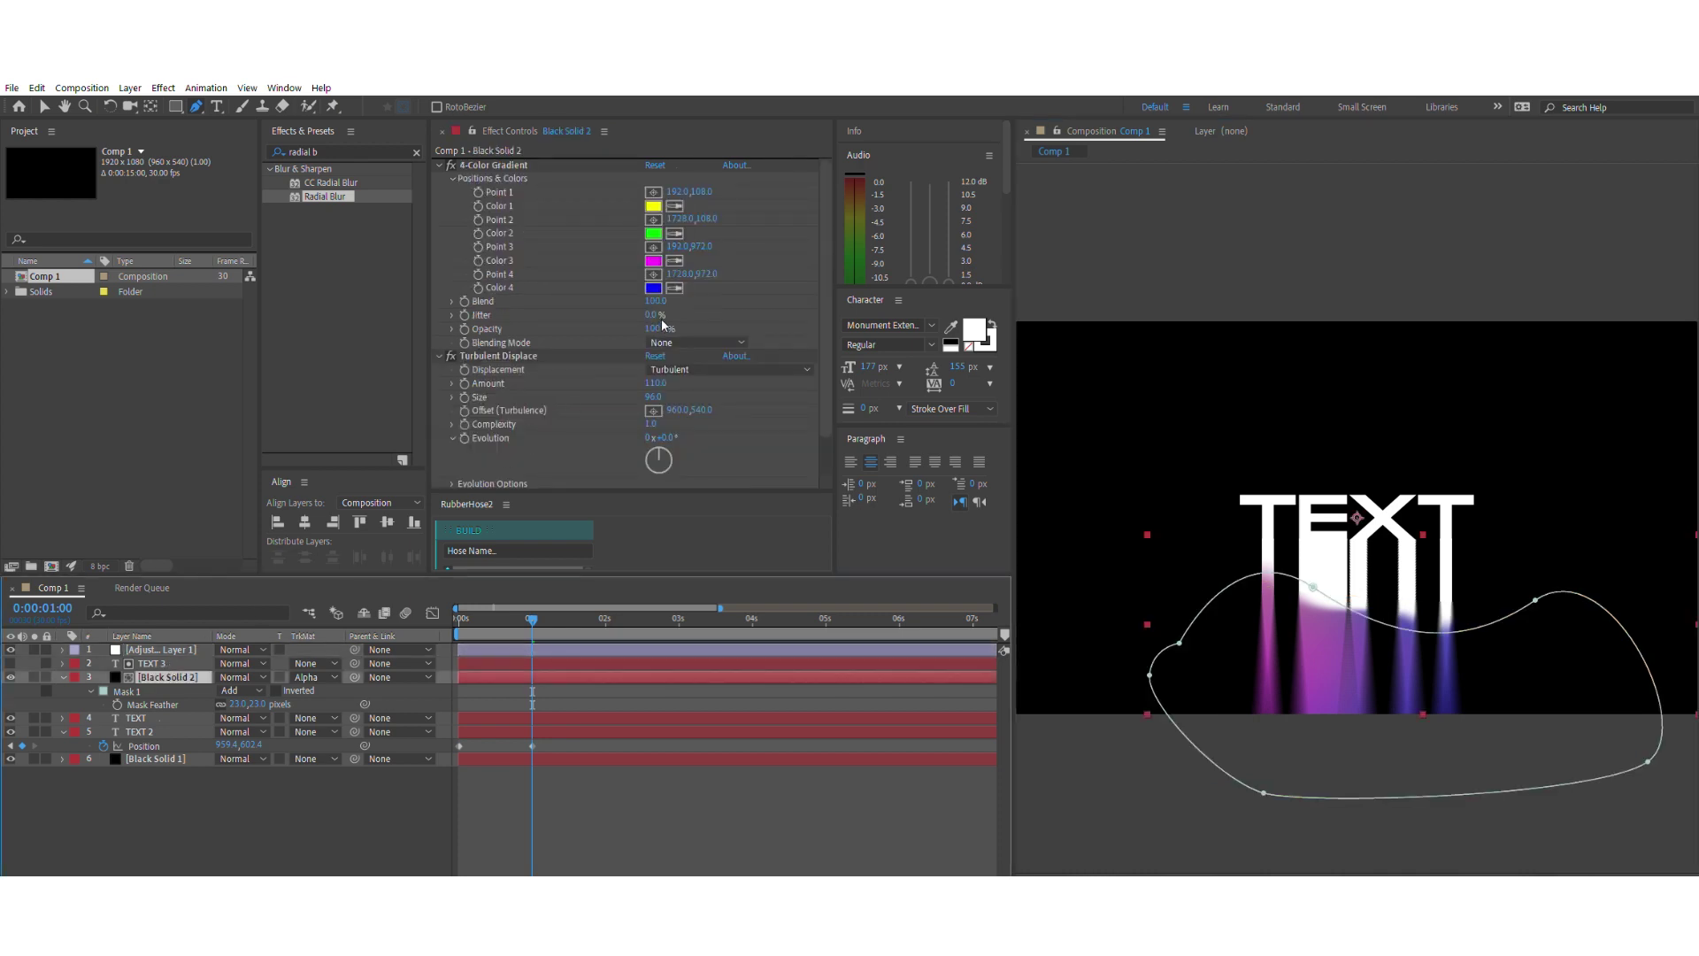
click(658, 363)
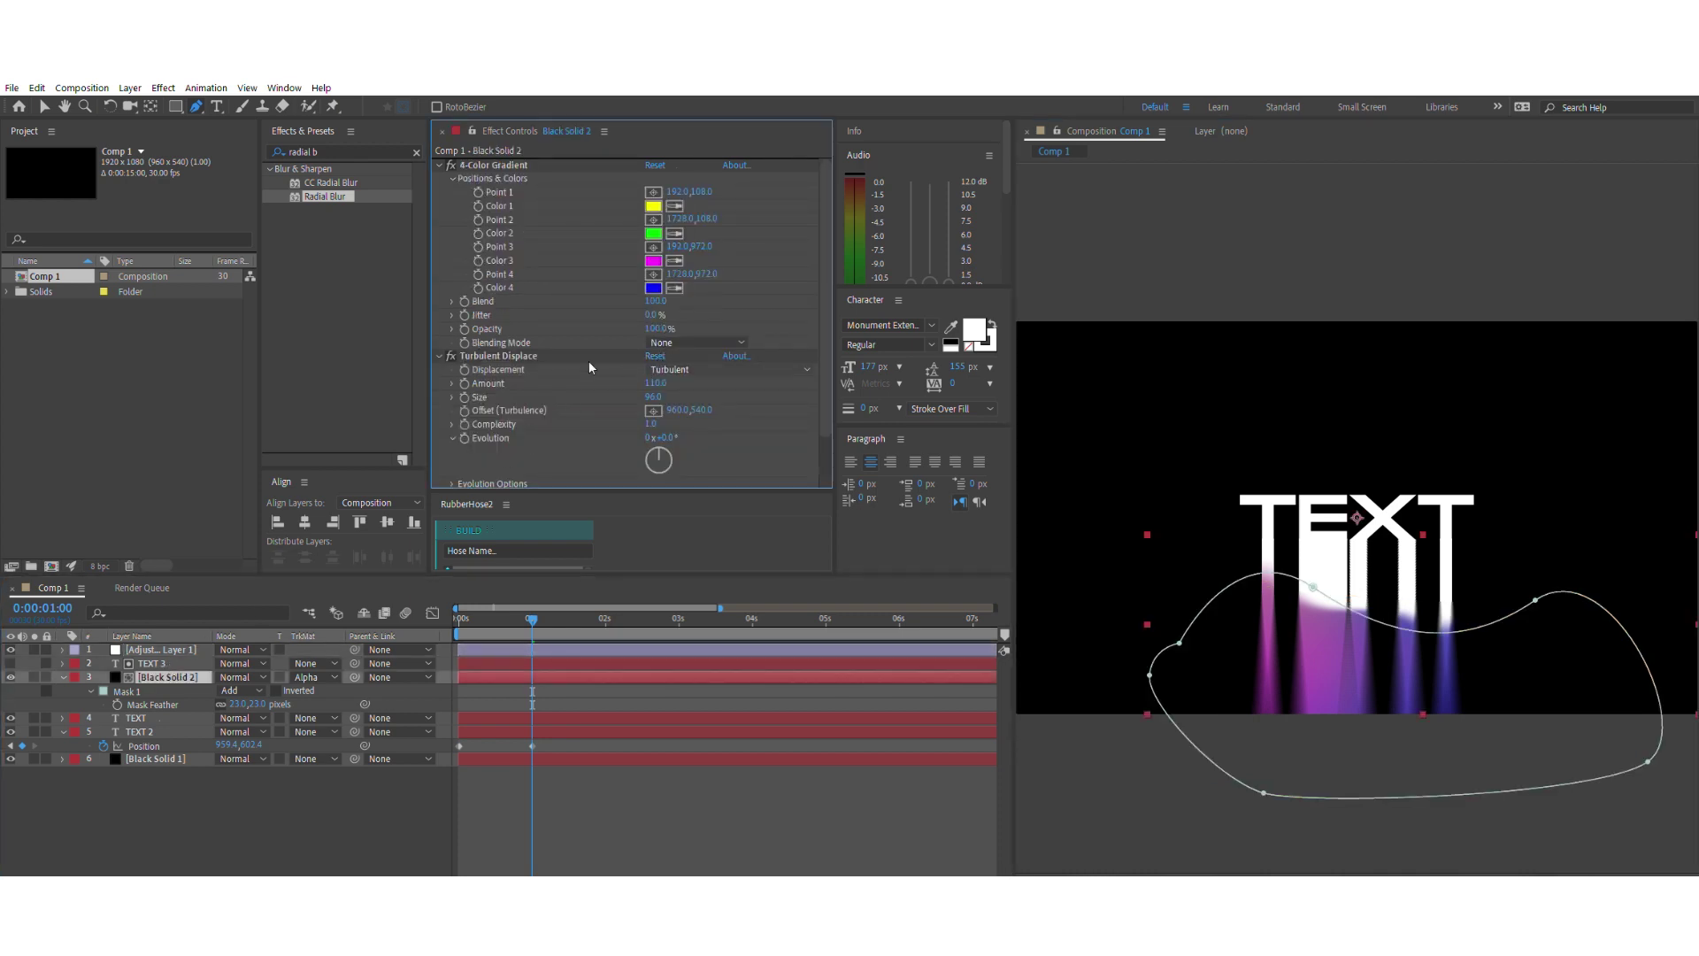
click(681, 369)
click(683, 400)
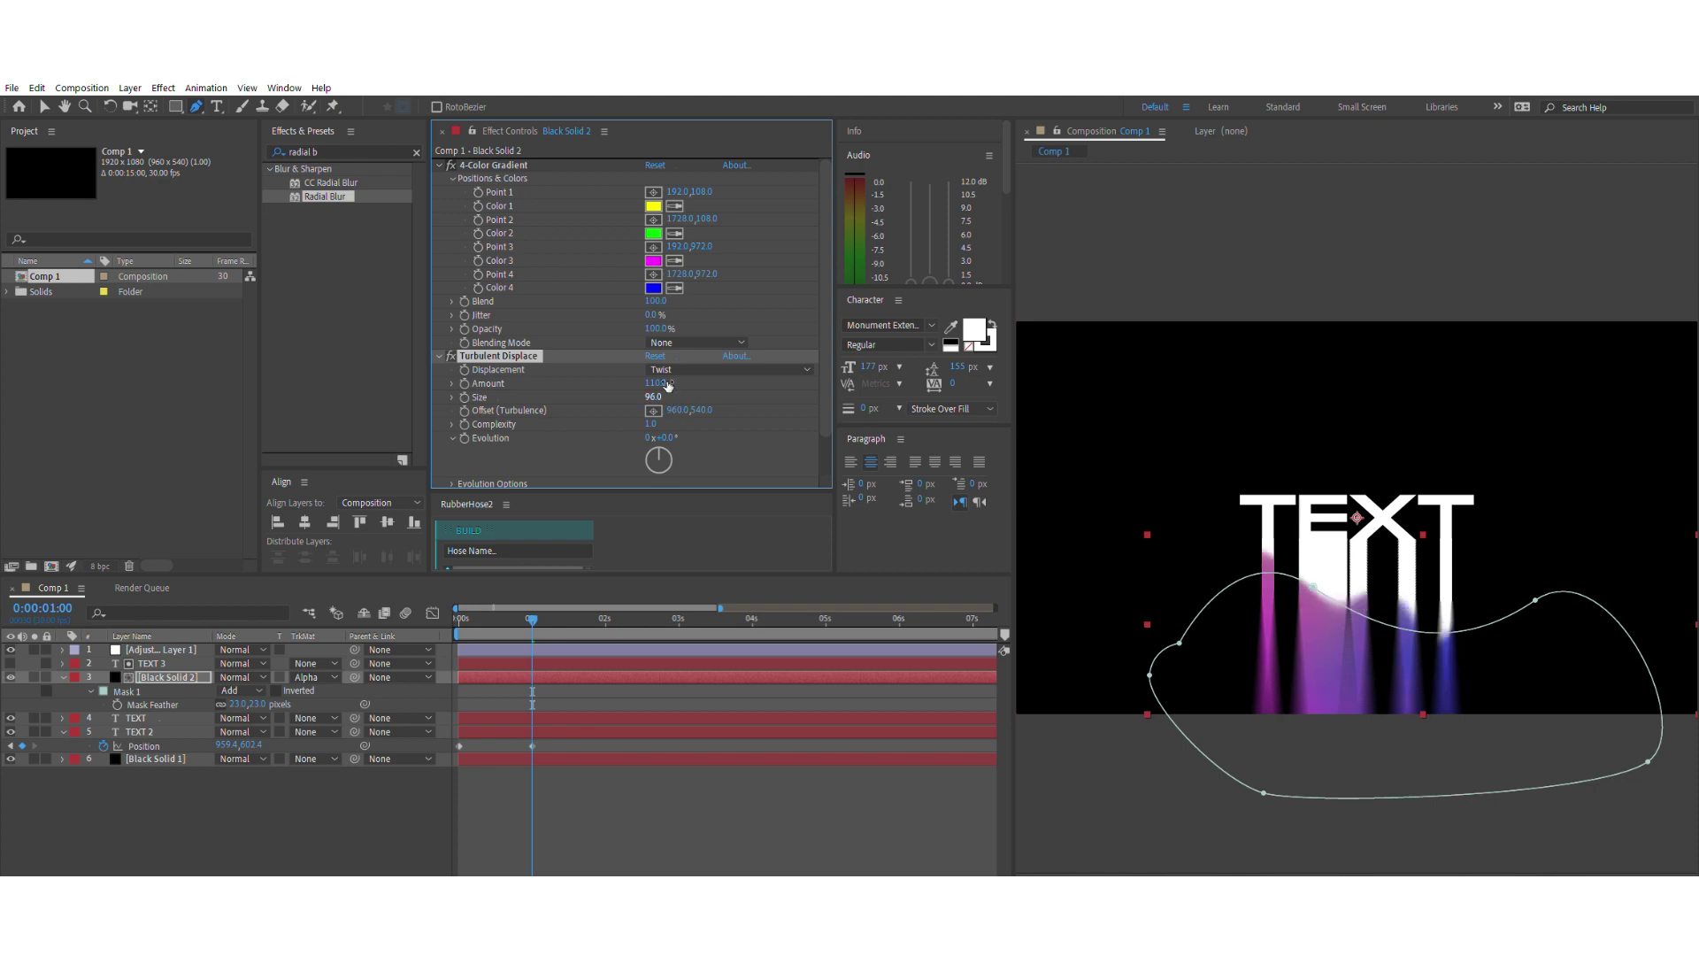
- Lower Black Solid 2's Turbulent Displace Amount to 66 and pull its mask's top-left curve point down into the streaks
drag(656, 382, 637, 379)
click(1284, 603)
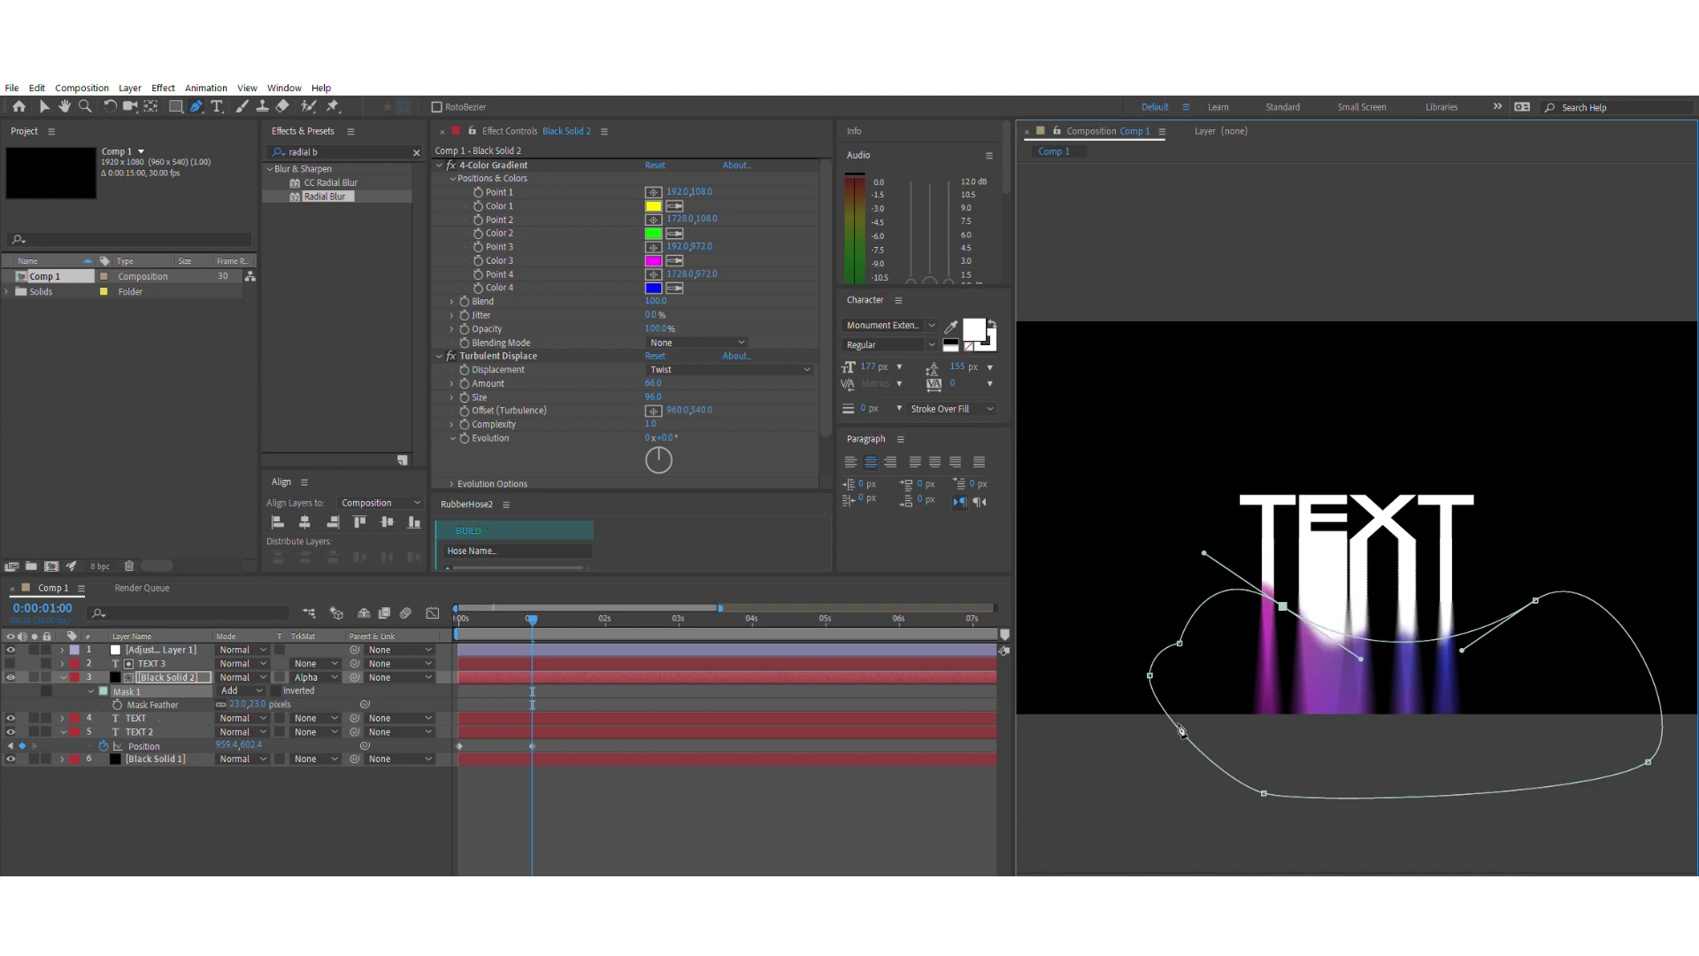
- Move the upper-left point of Adjustment Layer 1's mask slightly upward
click(162, 660)
click(164, 651)
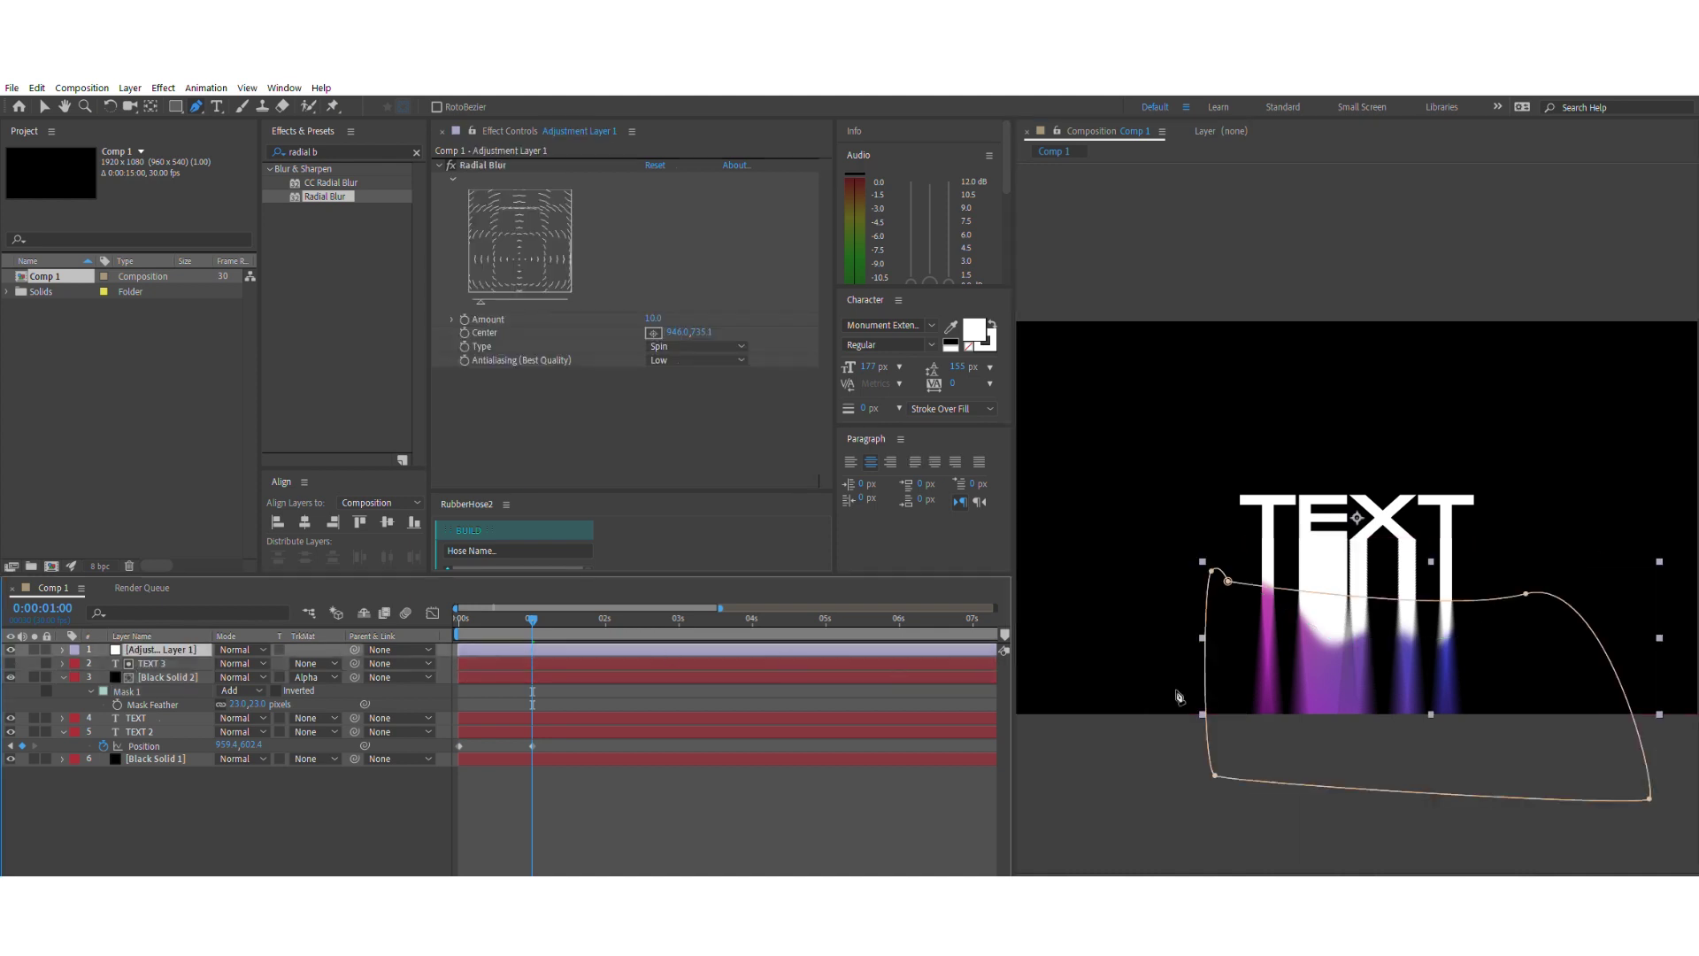
click(1229, 577)
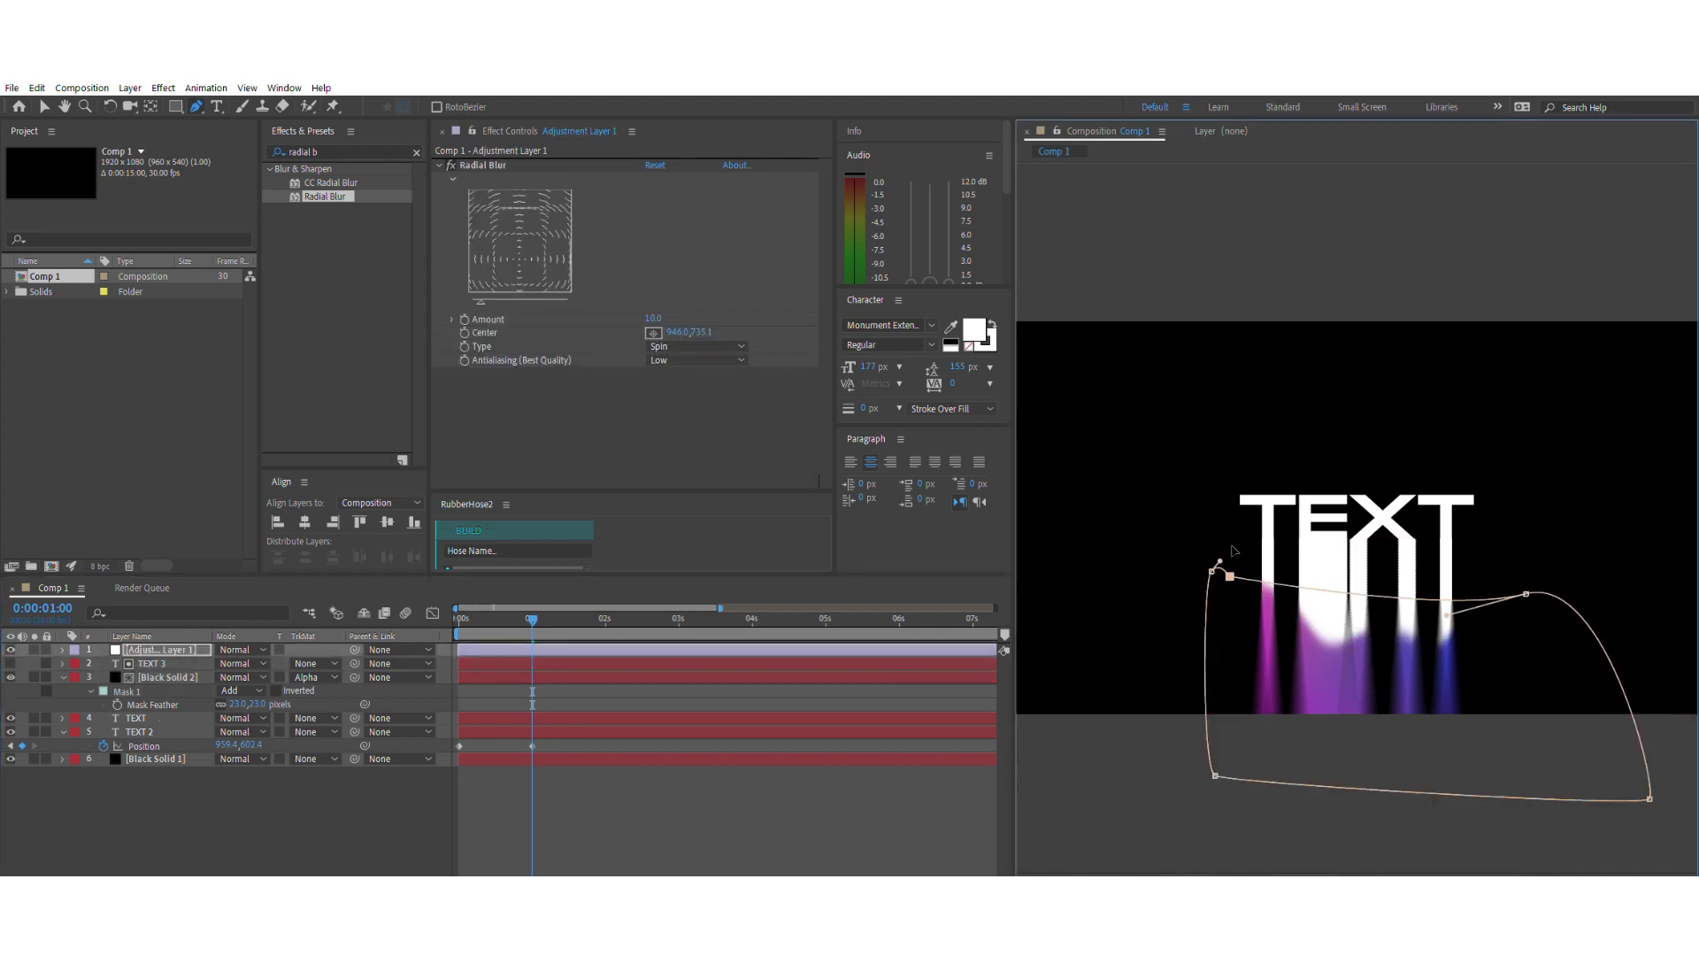
drag(1229, 576, 1230, 563)
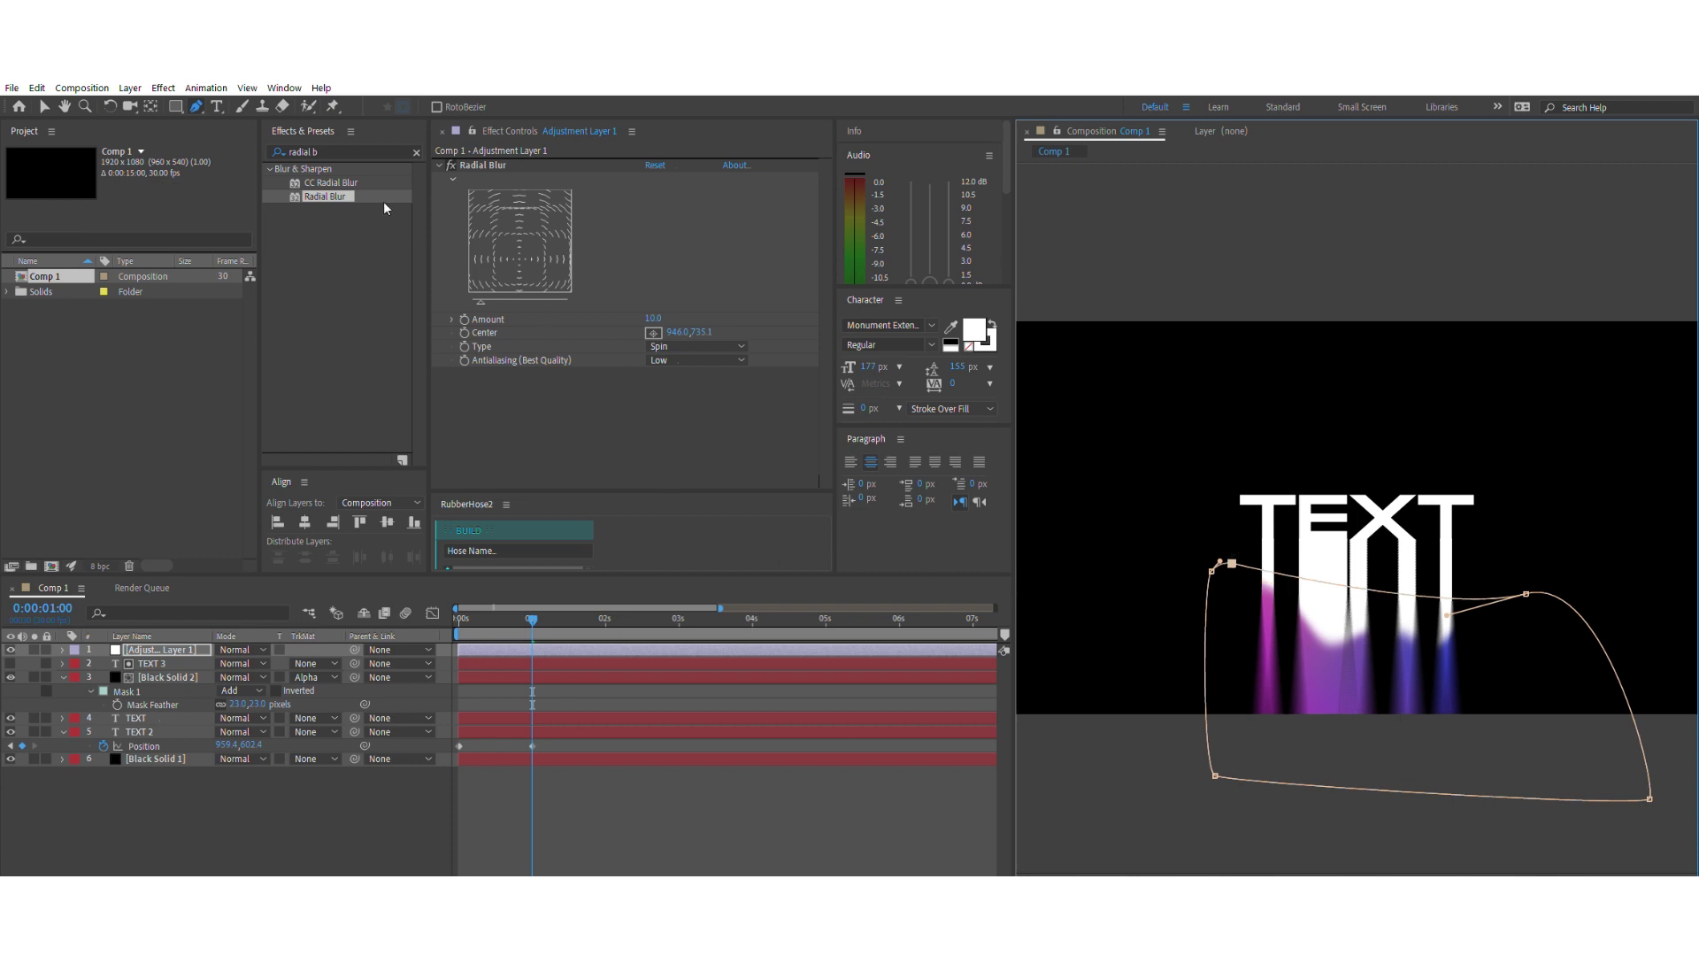
- Find the Turbulent Displace effect and apply it to Adjustment Layer 1
click(349, 150)
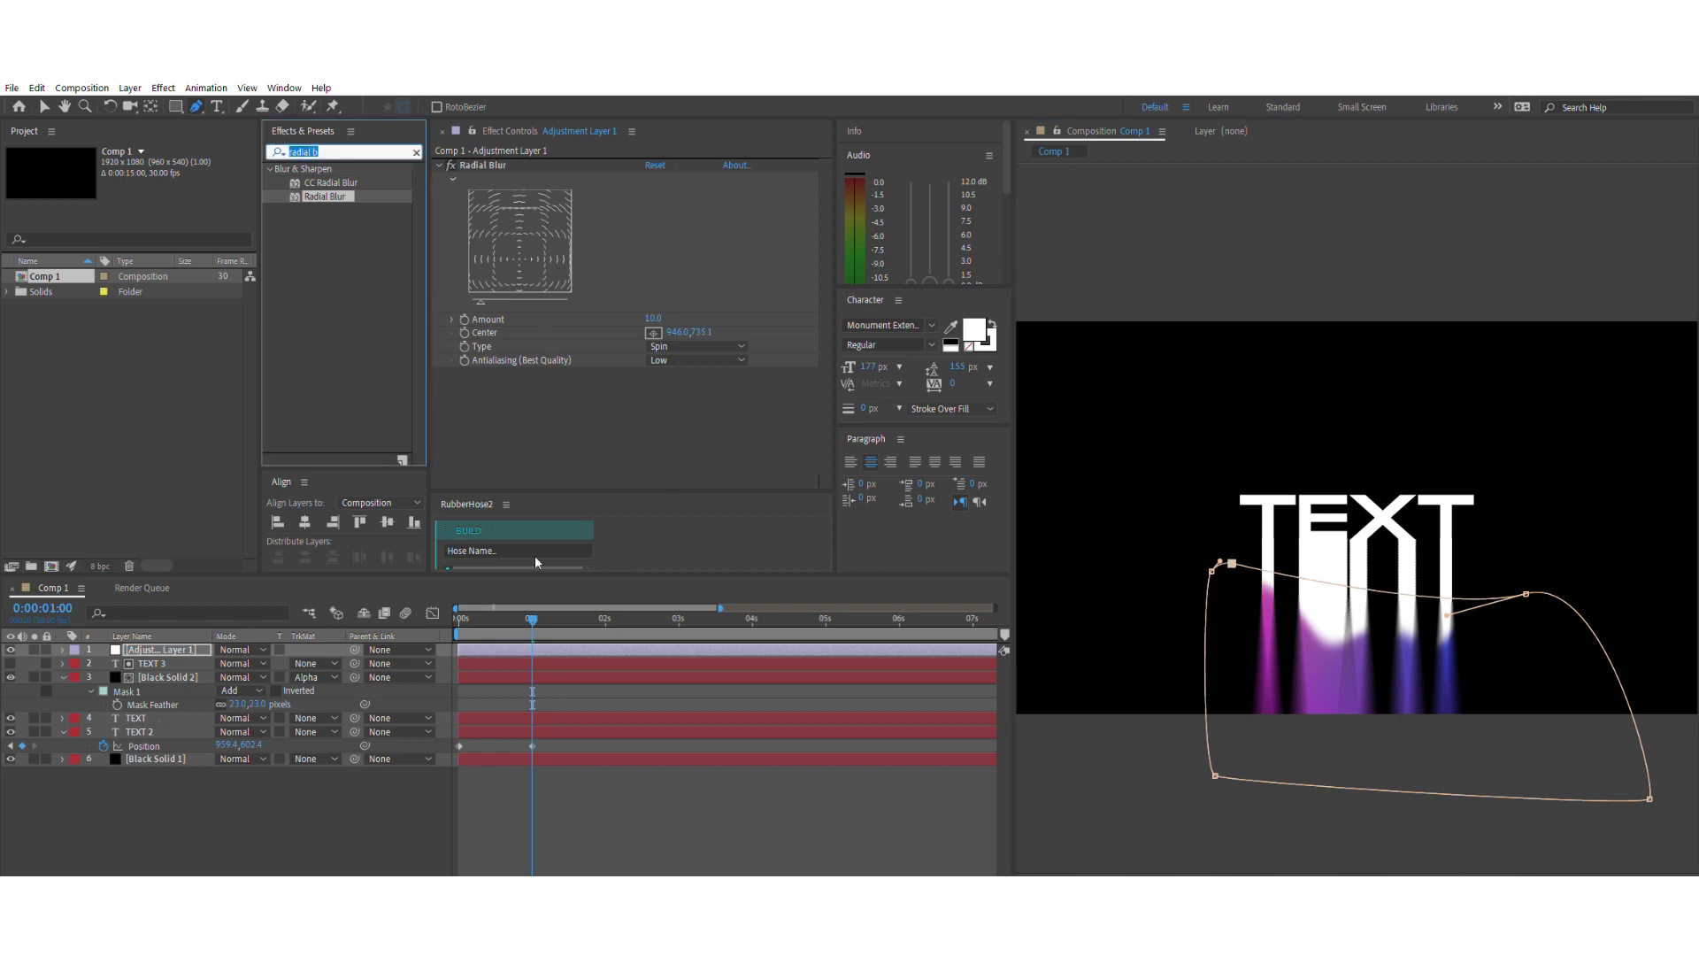
click(309, 799)
scroll(1357, 634, down, 3)
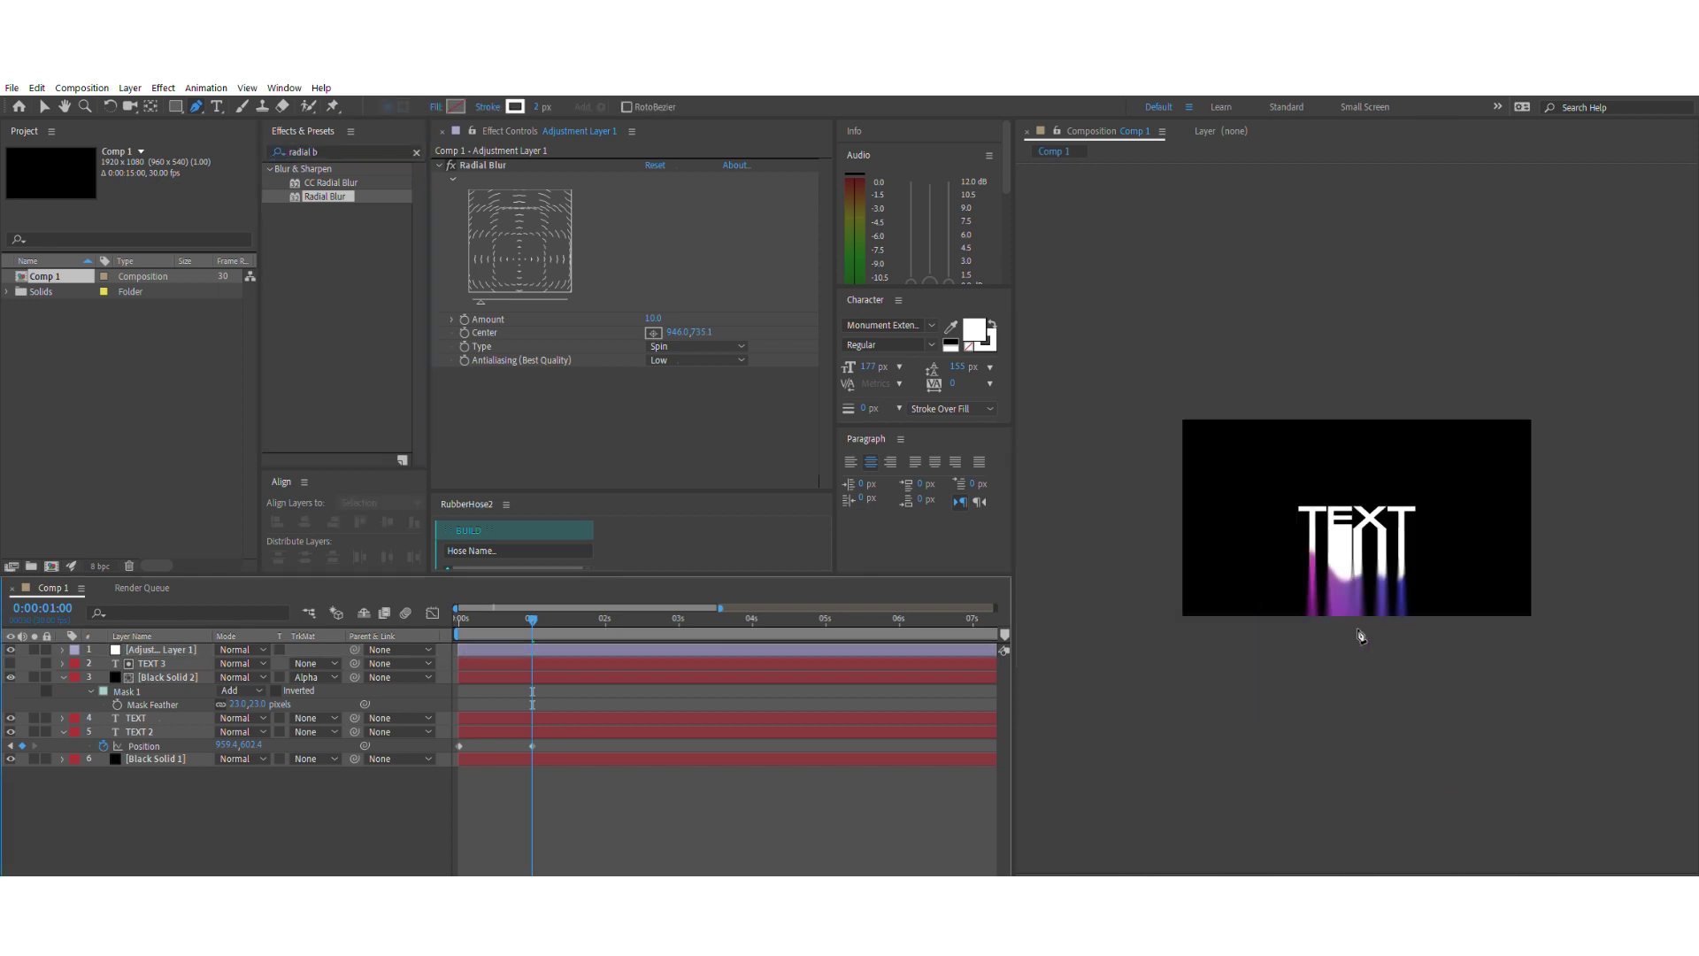
scroll(1361, 634, up, 1)
scroll(1361, 635, up, 2)
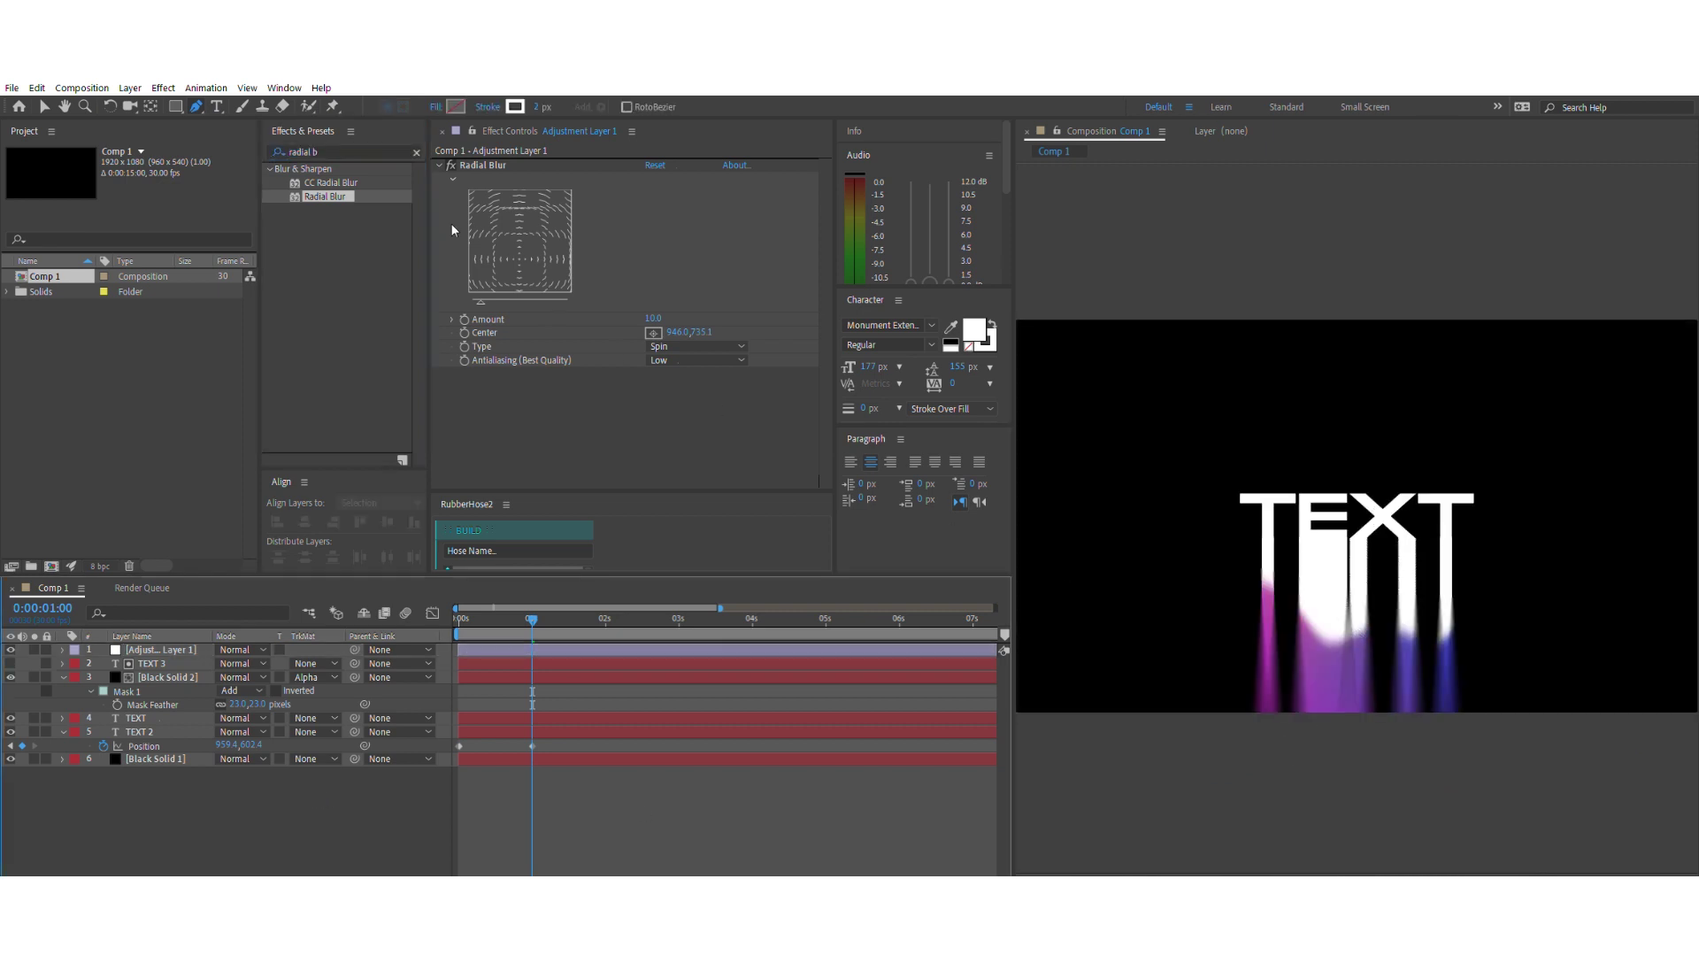
click(345, 152)
text(turbu)
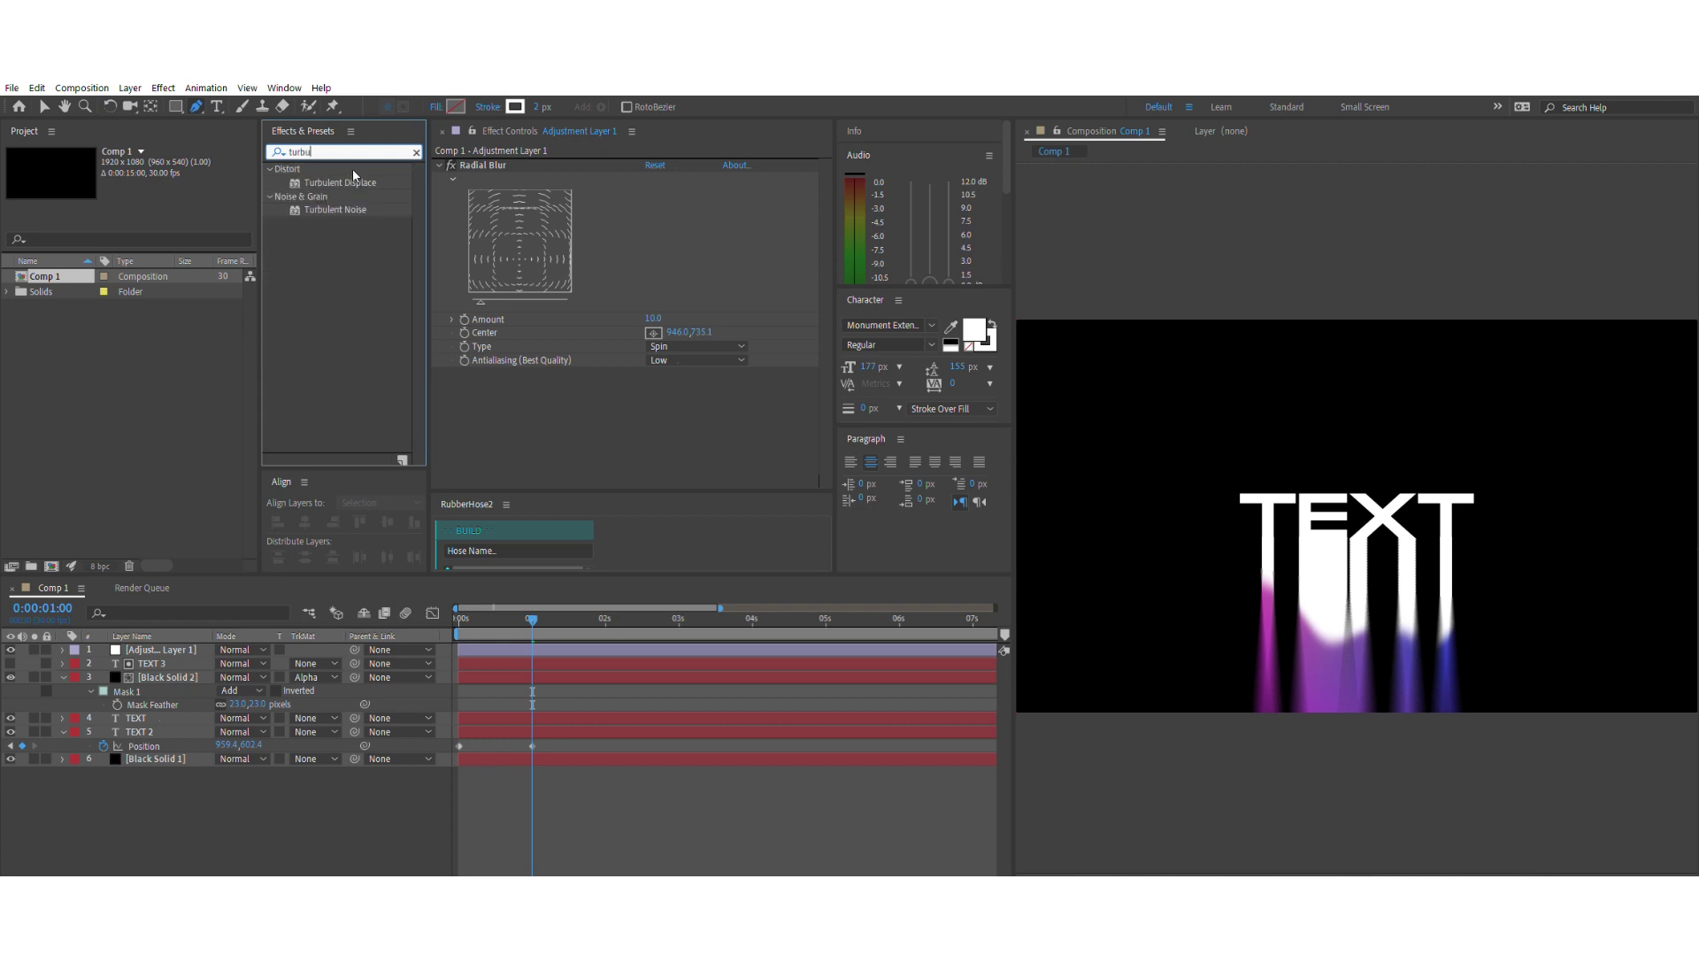
drag(356, 181, 536, 423)
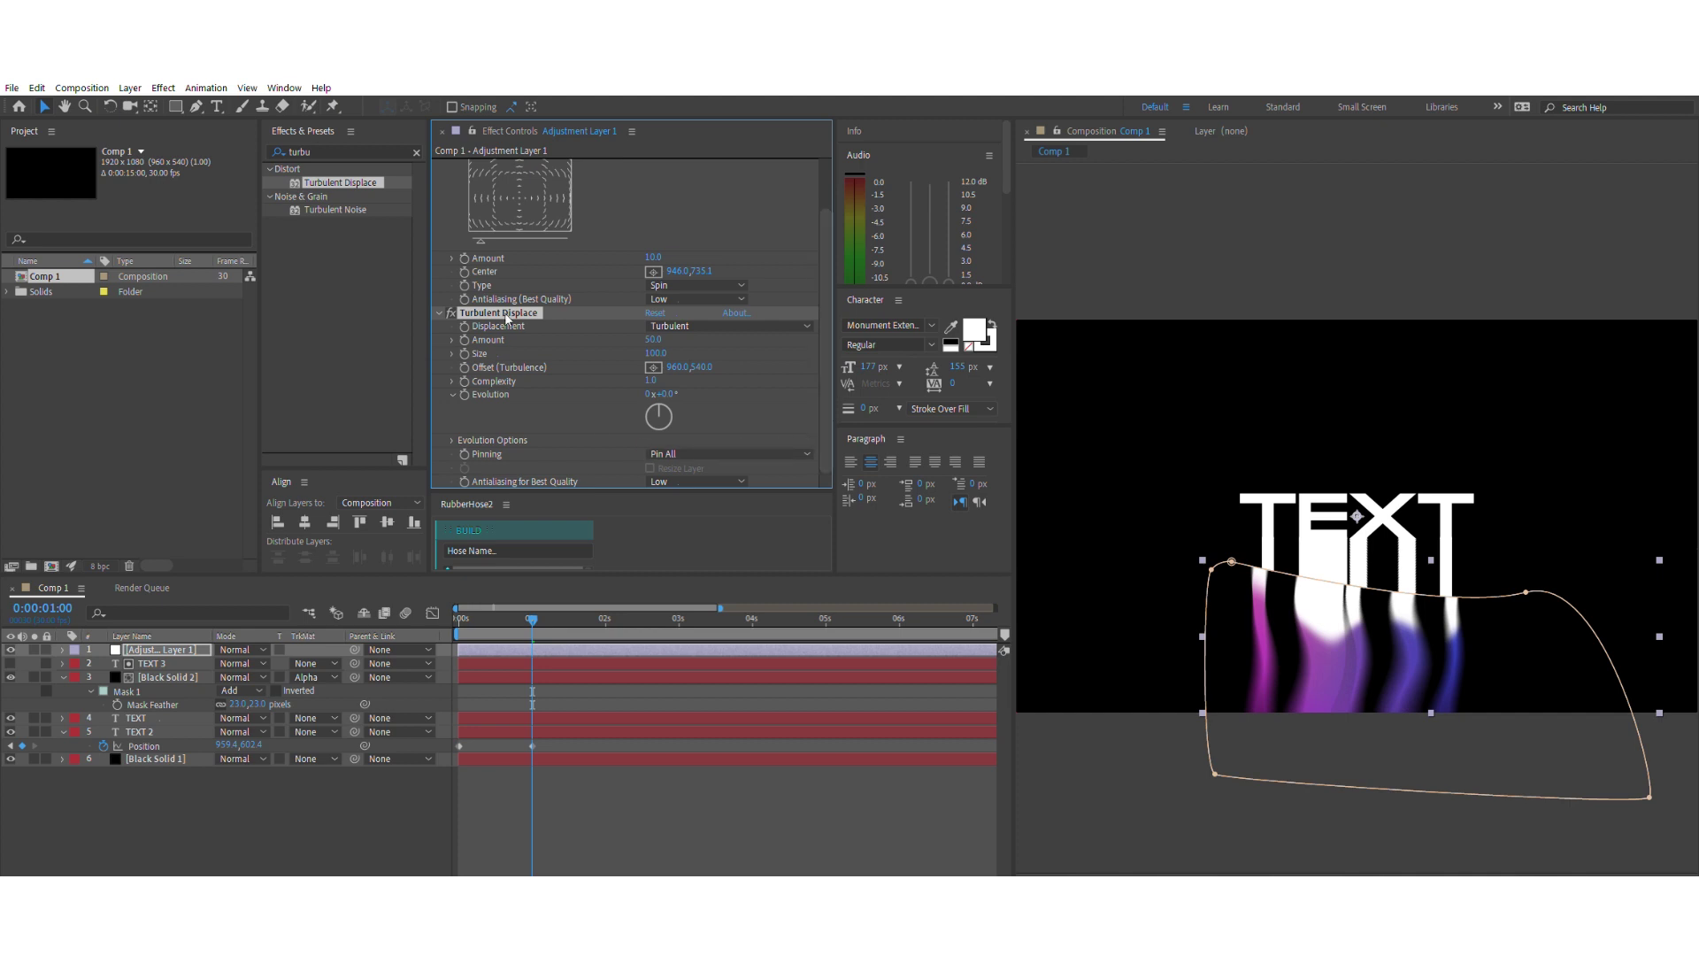
- Move Turbulent Displace from Adjustment Layer 1 onto a new adjustment layer above all layers and set its Pinning to Pin All Locked
key(Delete)
click(184, 804)
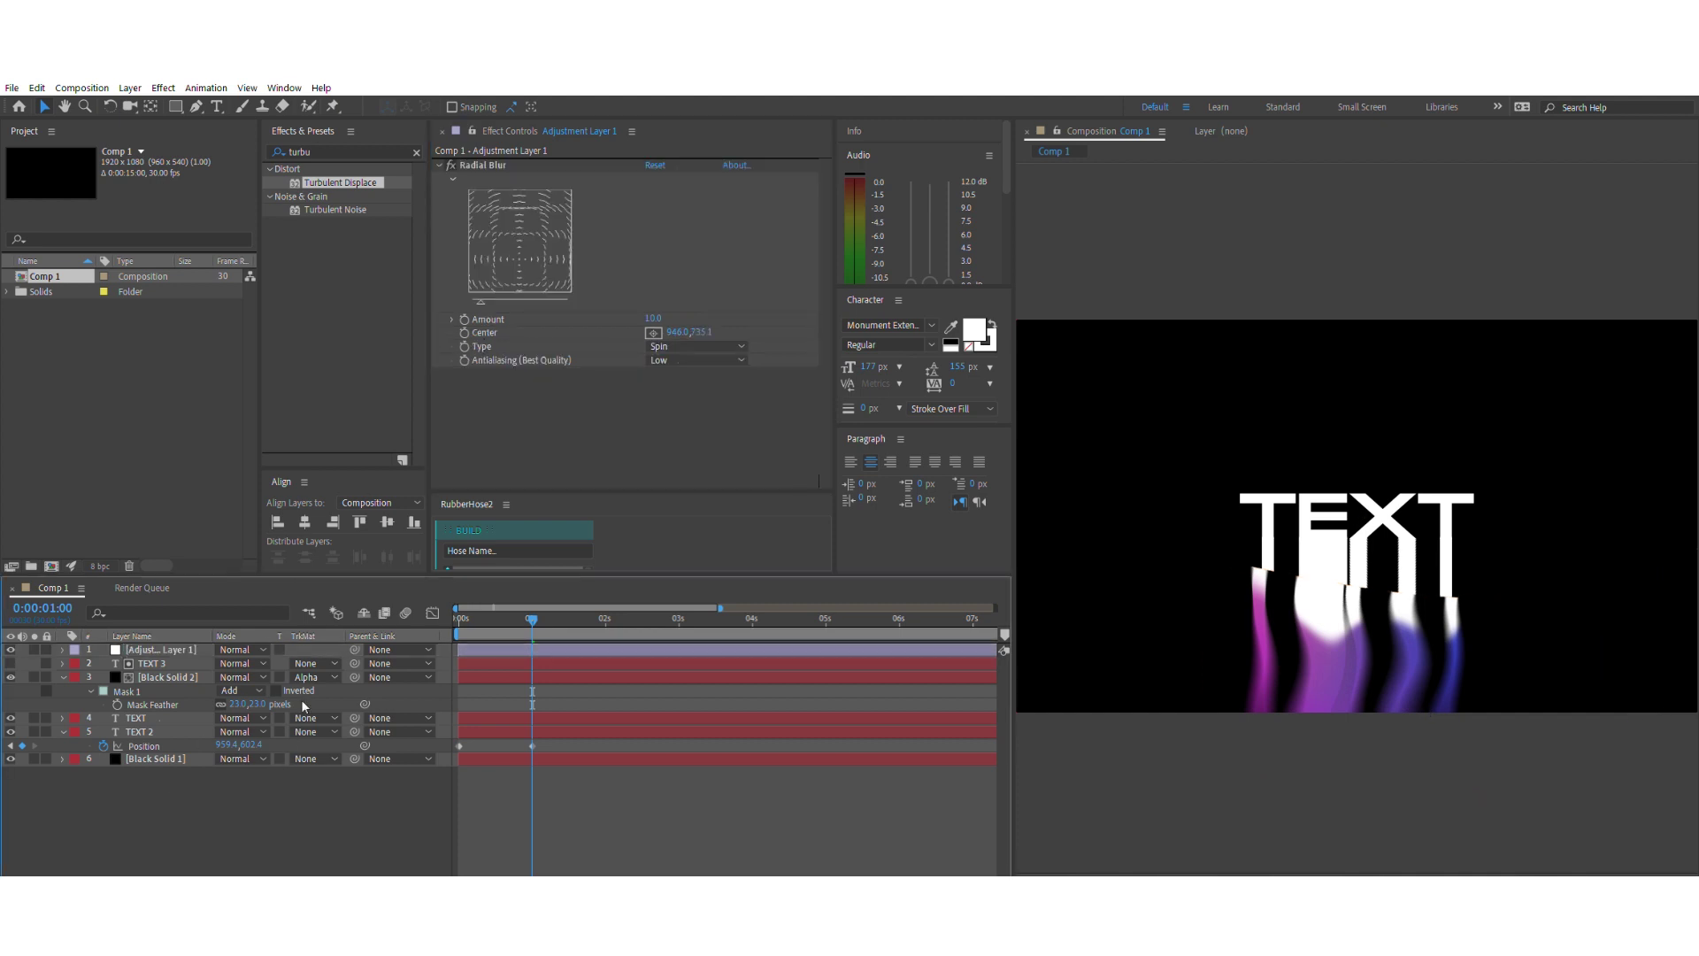
key(ctrl+alt+y)
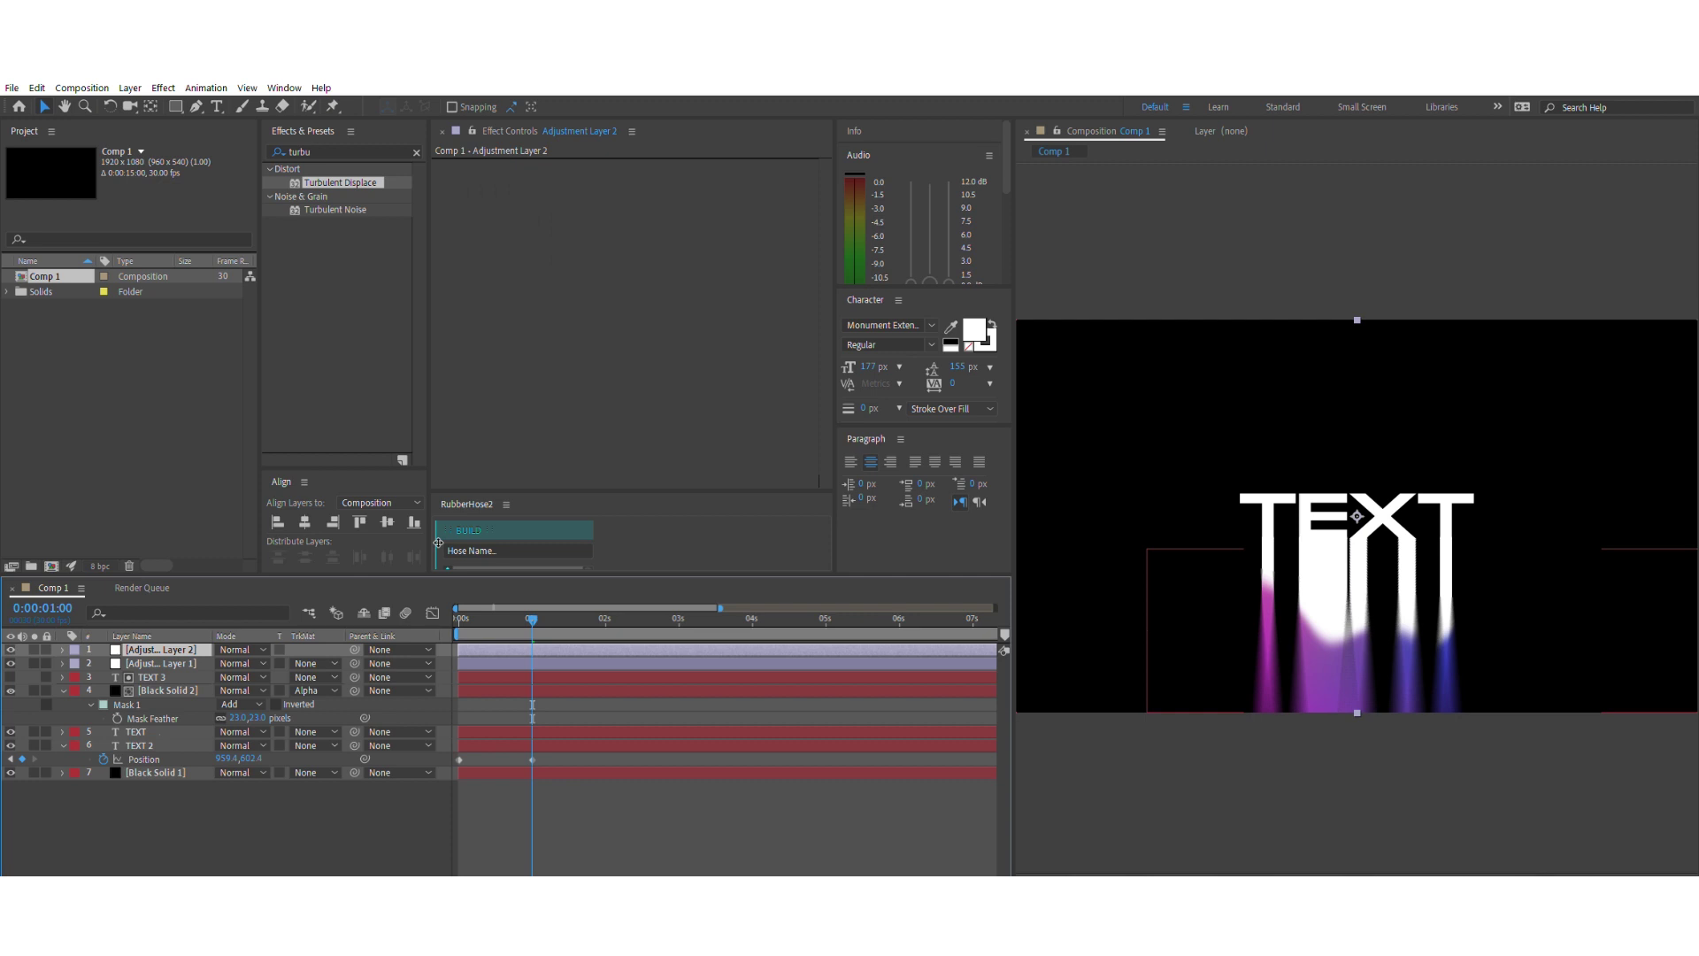
key(ctrl+v)
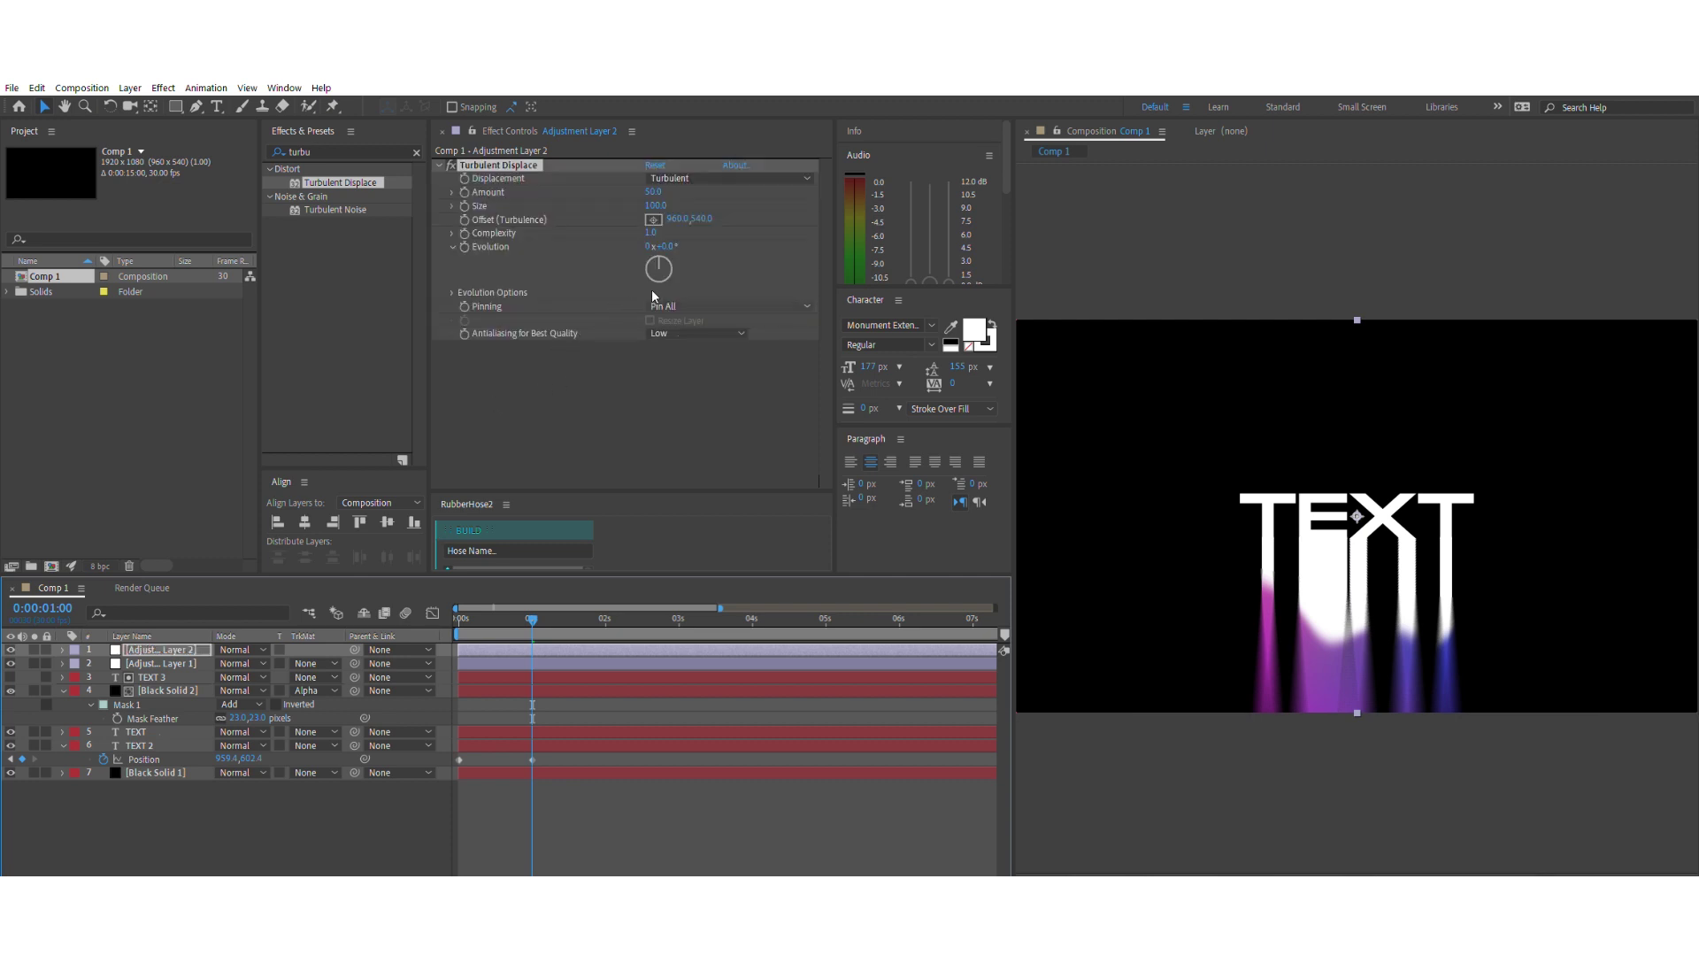
click(751, 294)
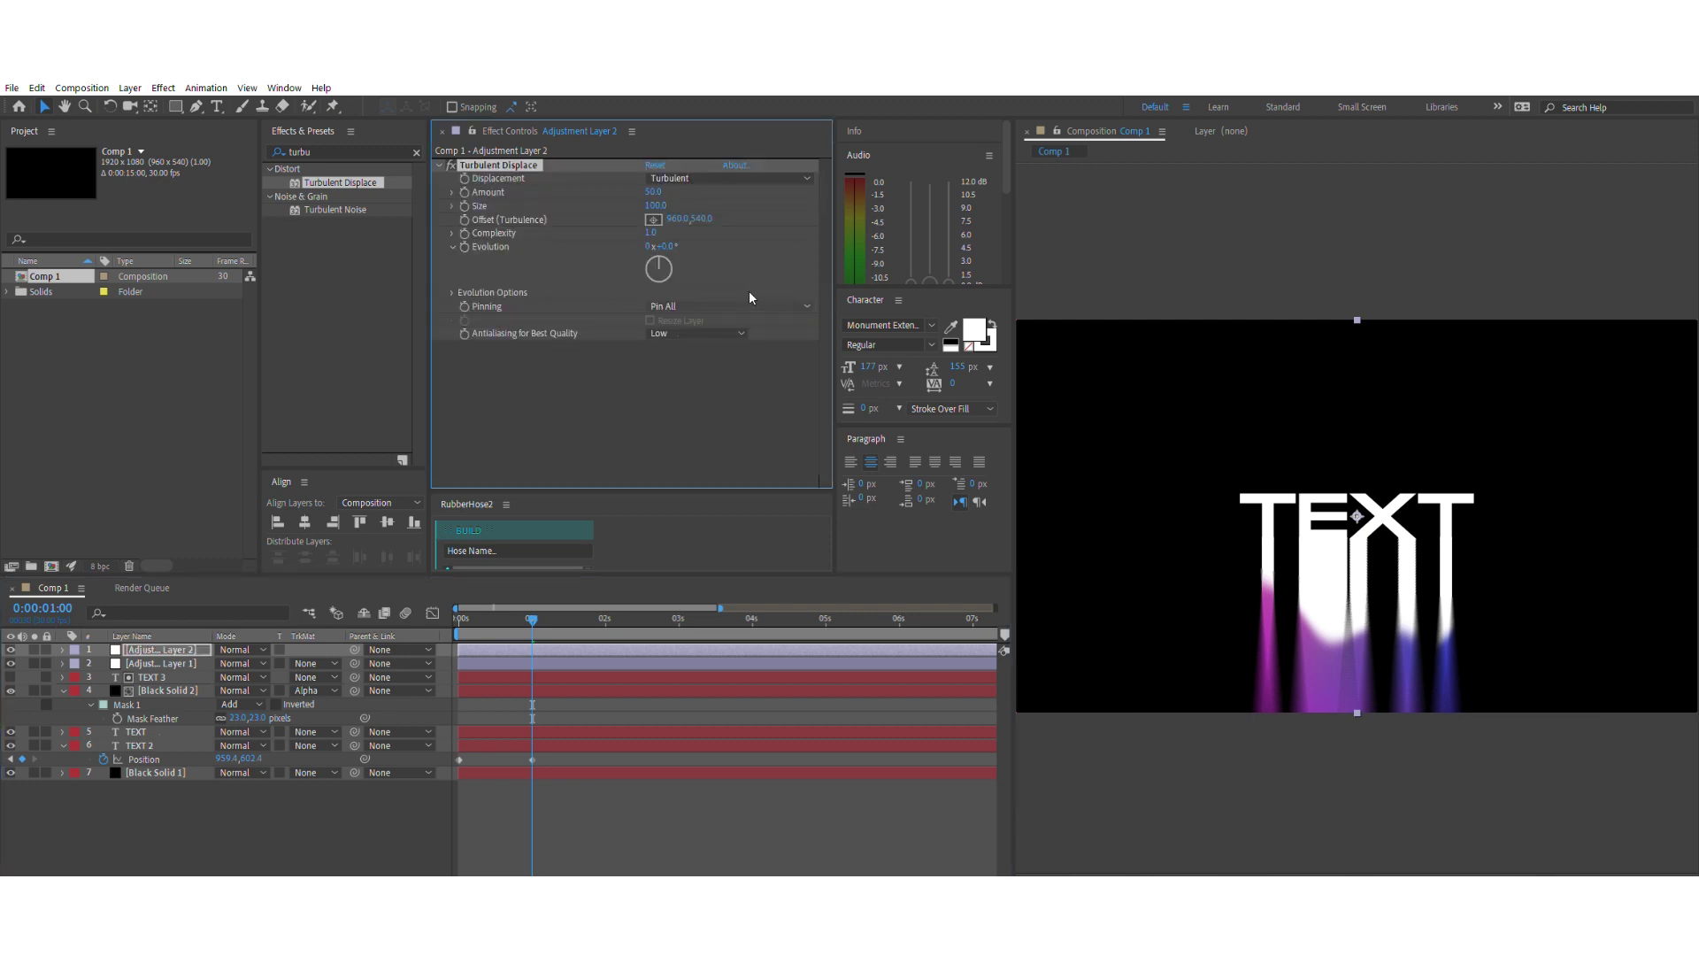
click(740, 445)
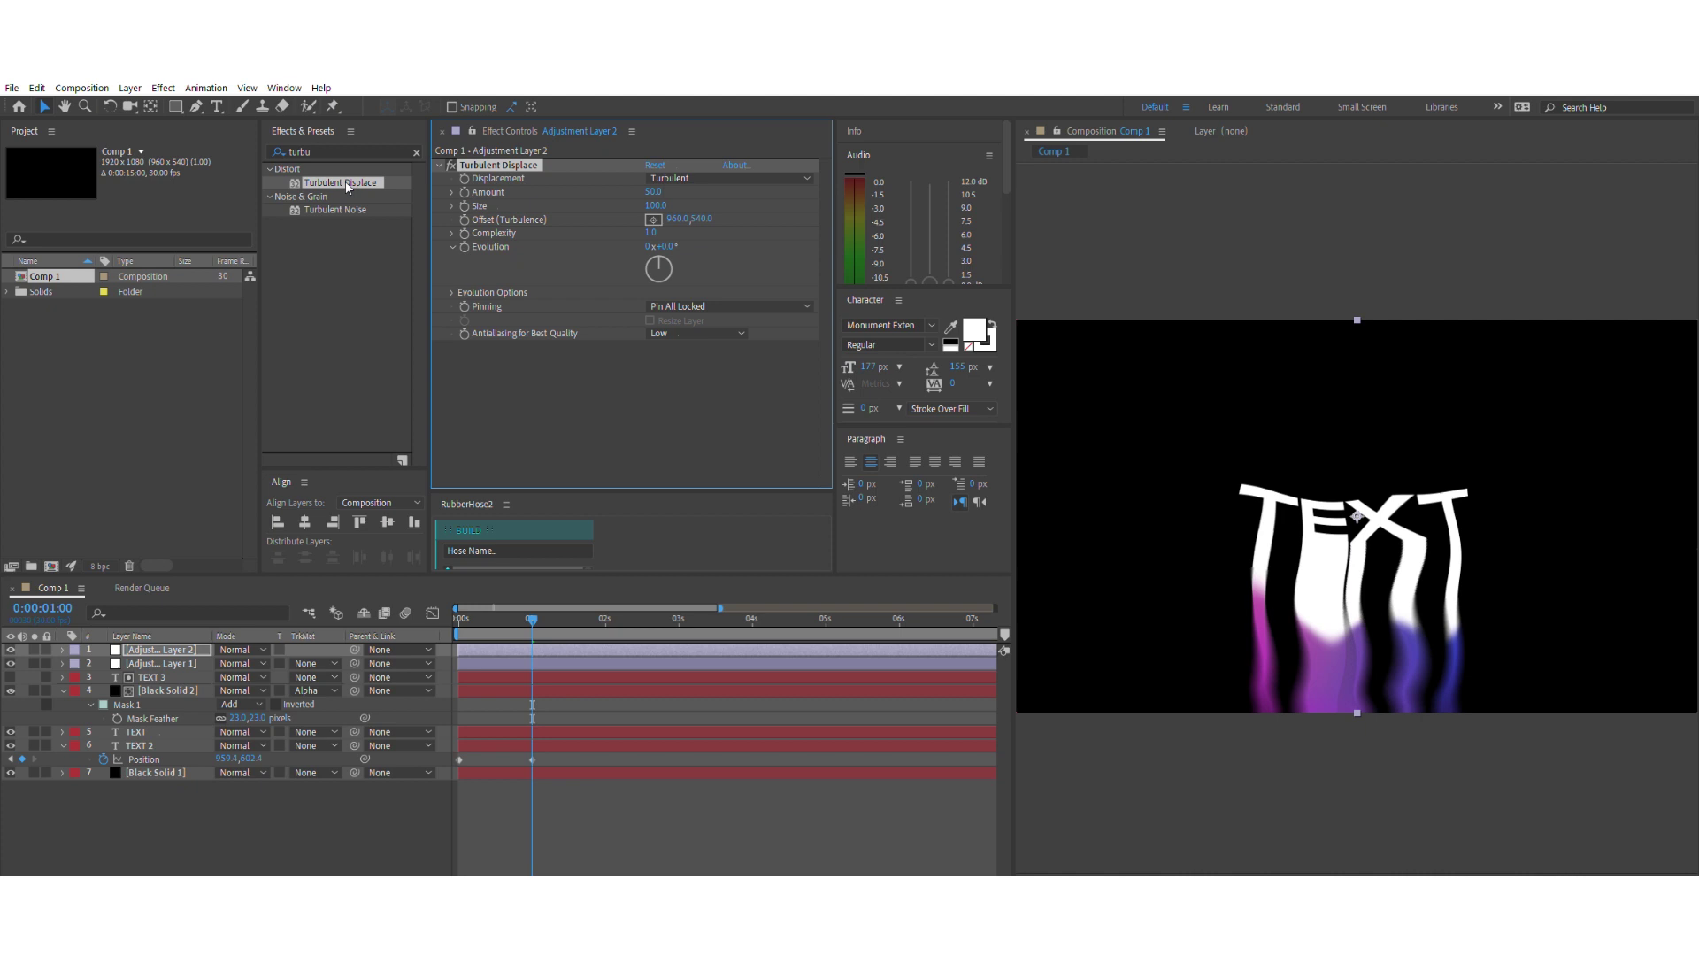
- Apply Wave Warp to Adjustment Layer 2 and set its Wave Width to 100
double_click(334, 151)
text(wa)
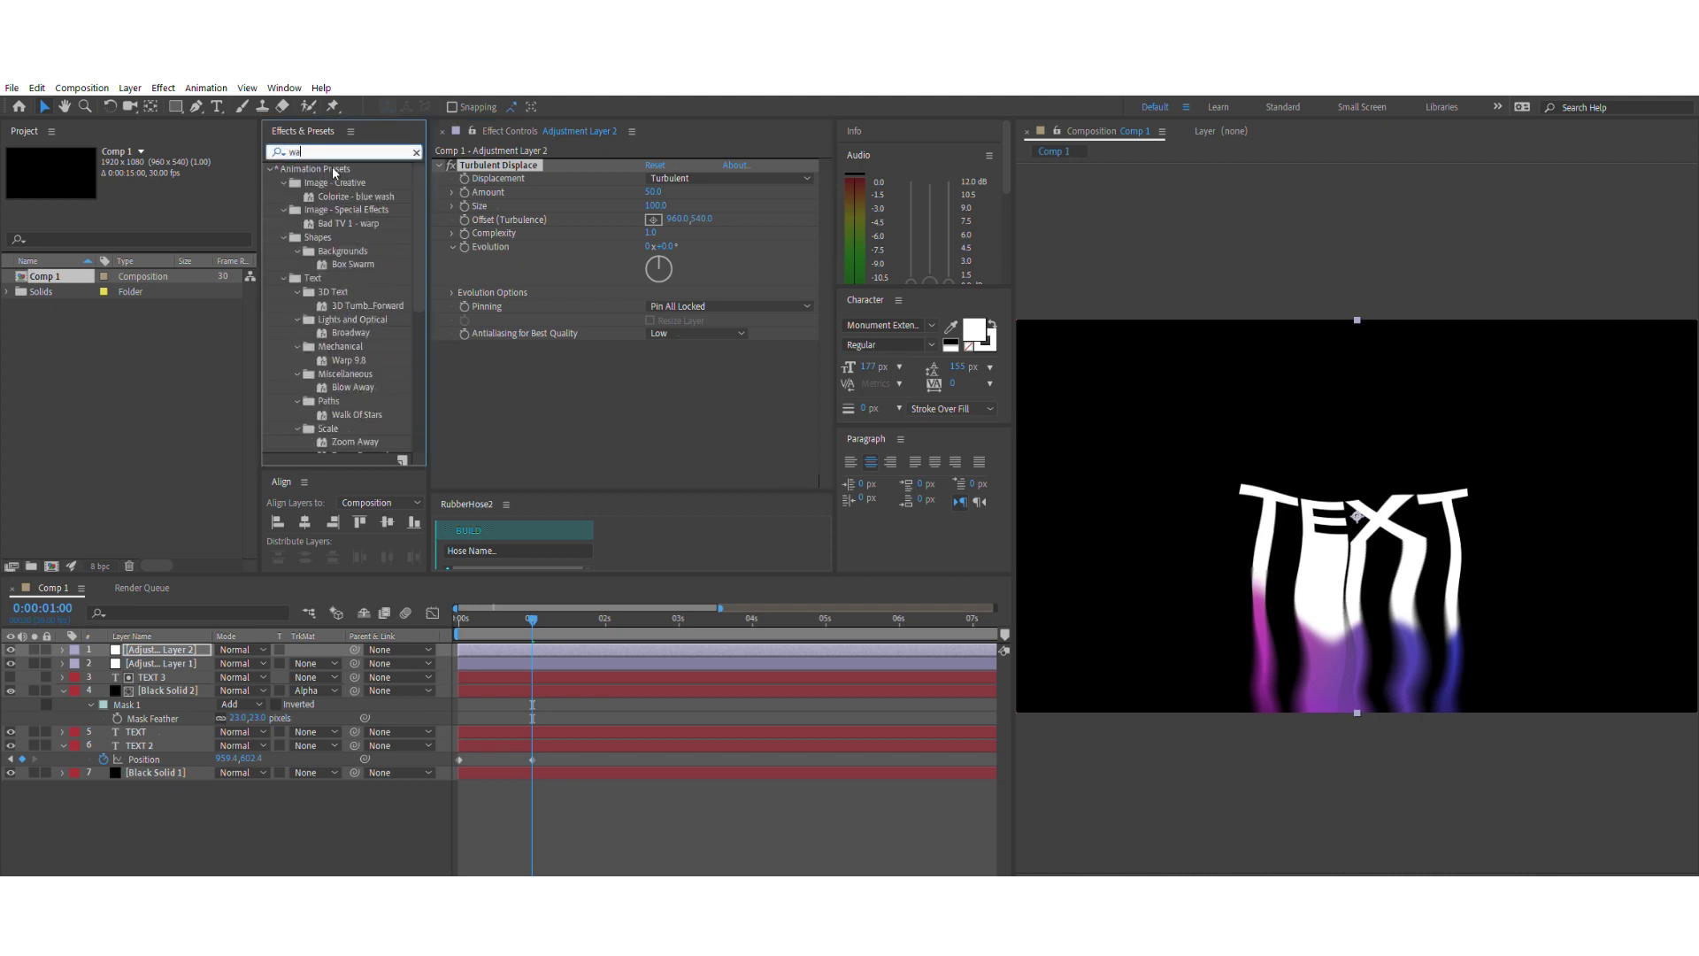
text(ve w)
drag(325, 182, 560, 342)
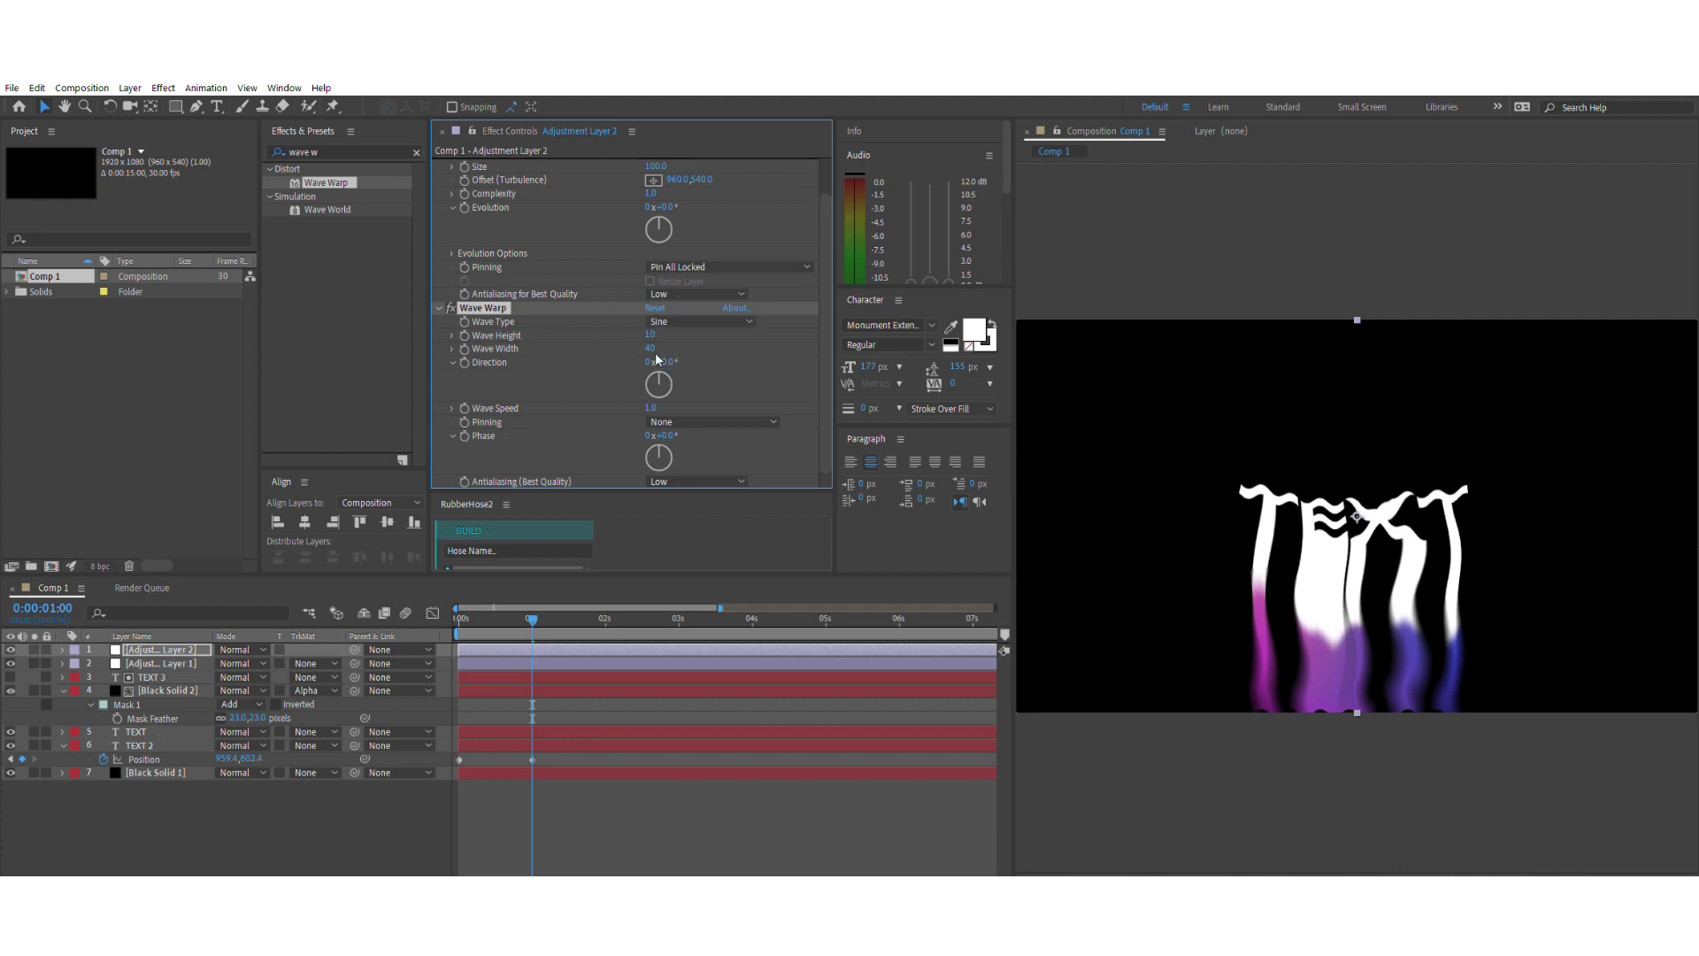
click(651, 348)
text(1)
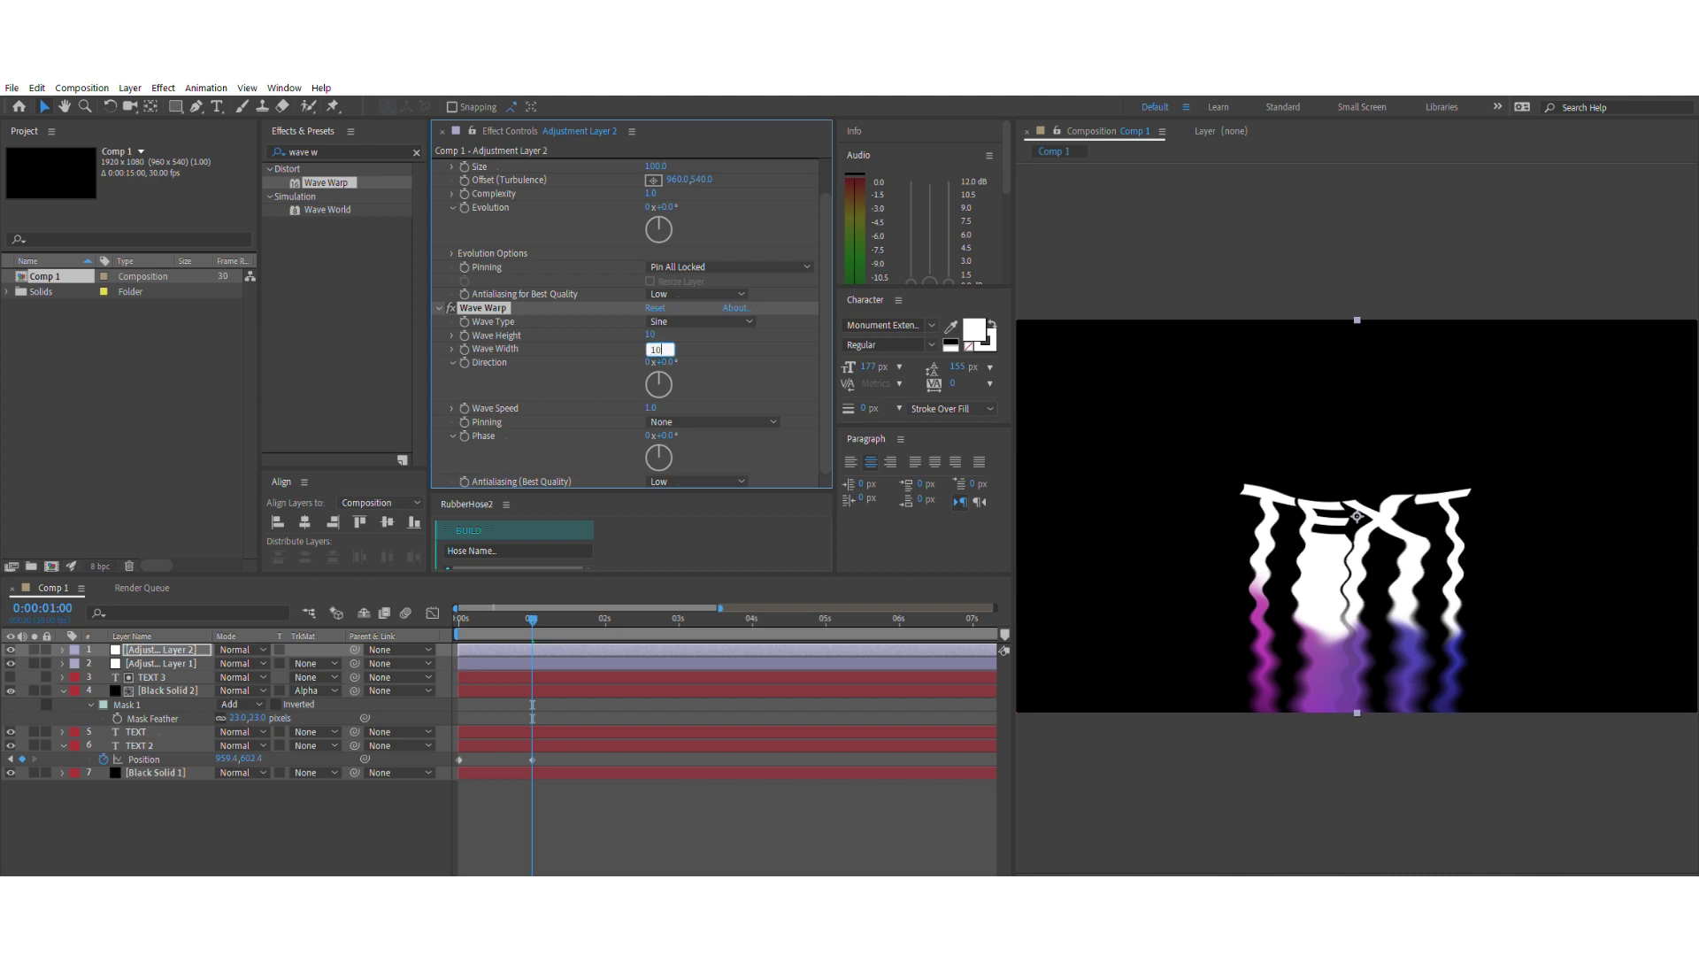
text(00)
key(Return)
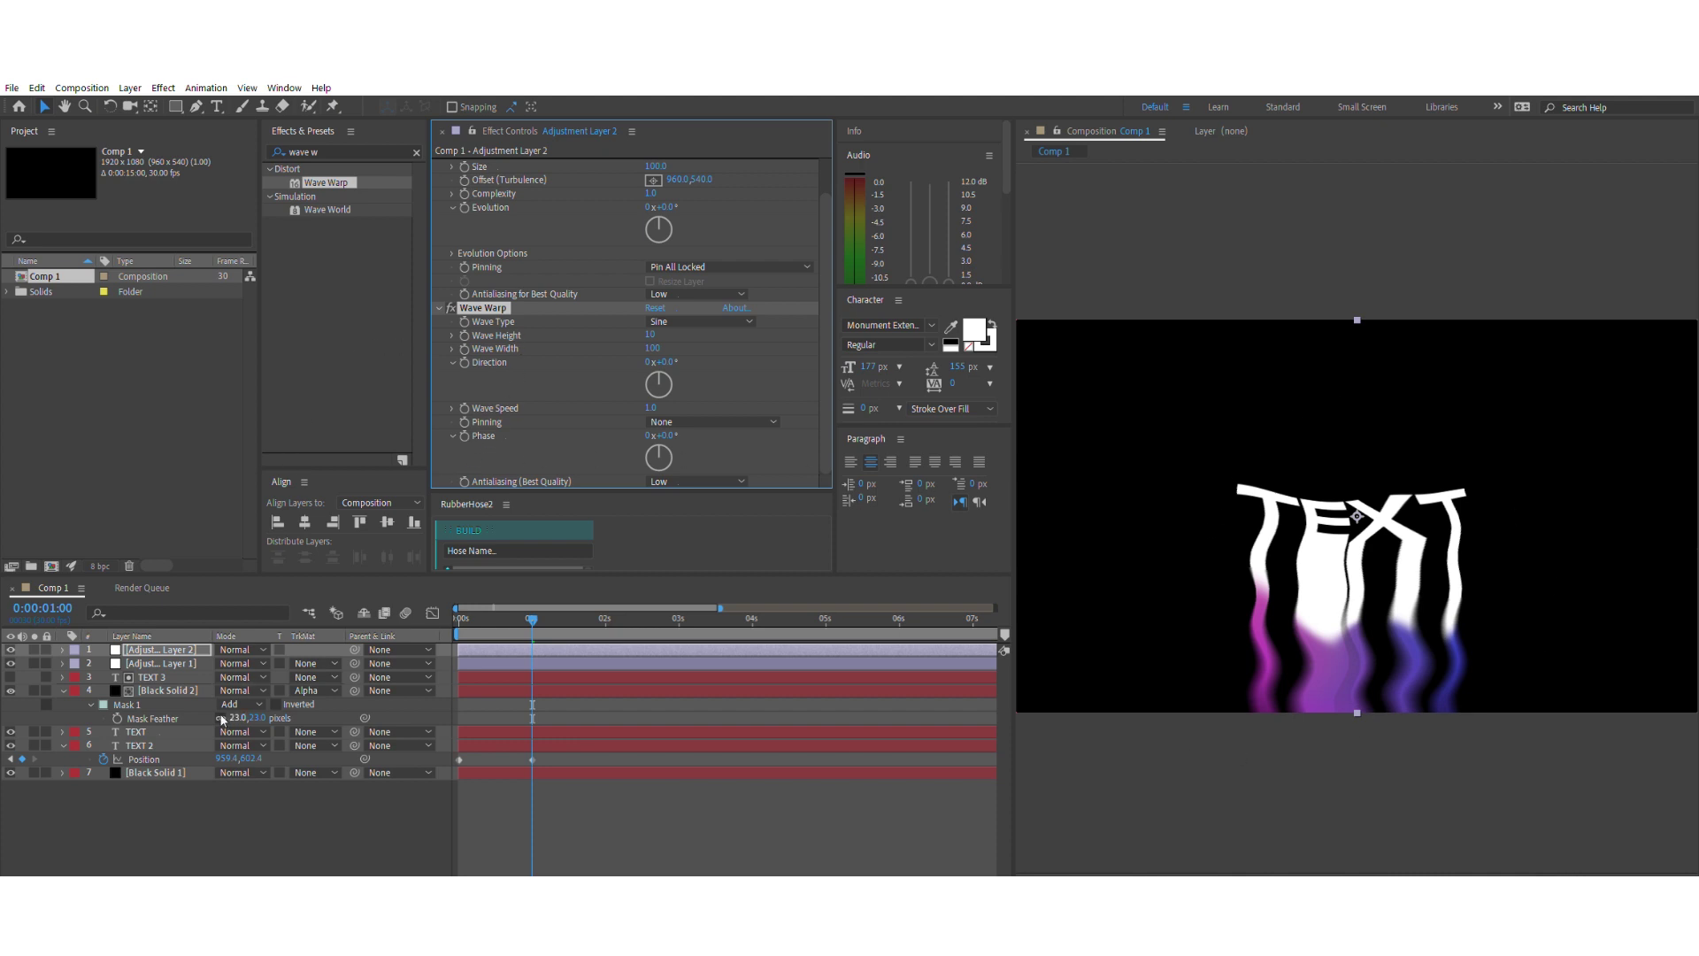
- Apply the Stylize Glow effect to Adjustment Layer 2 with Glow Radius 47 and Glow Intensity 0.3
click(341, 150)
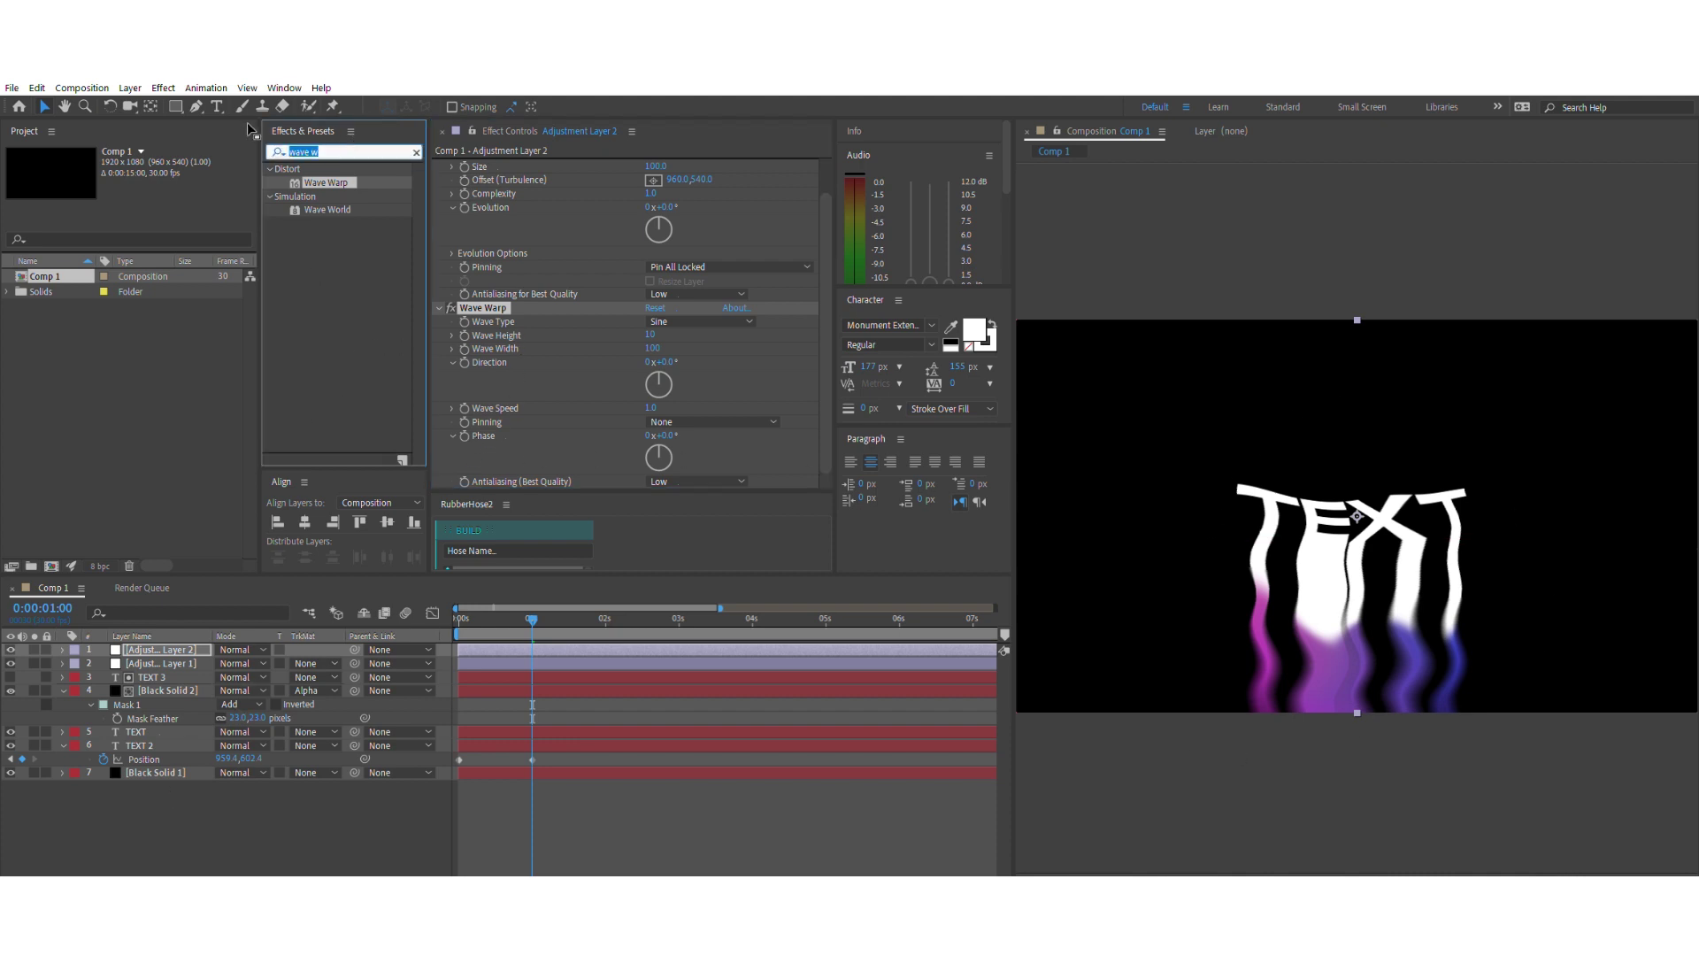
text(glow)
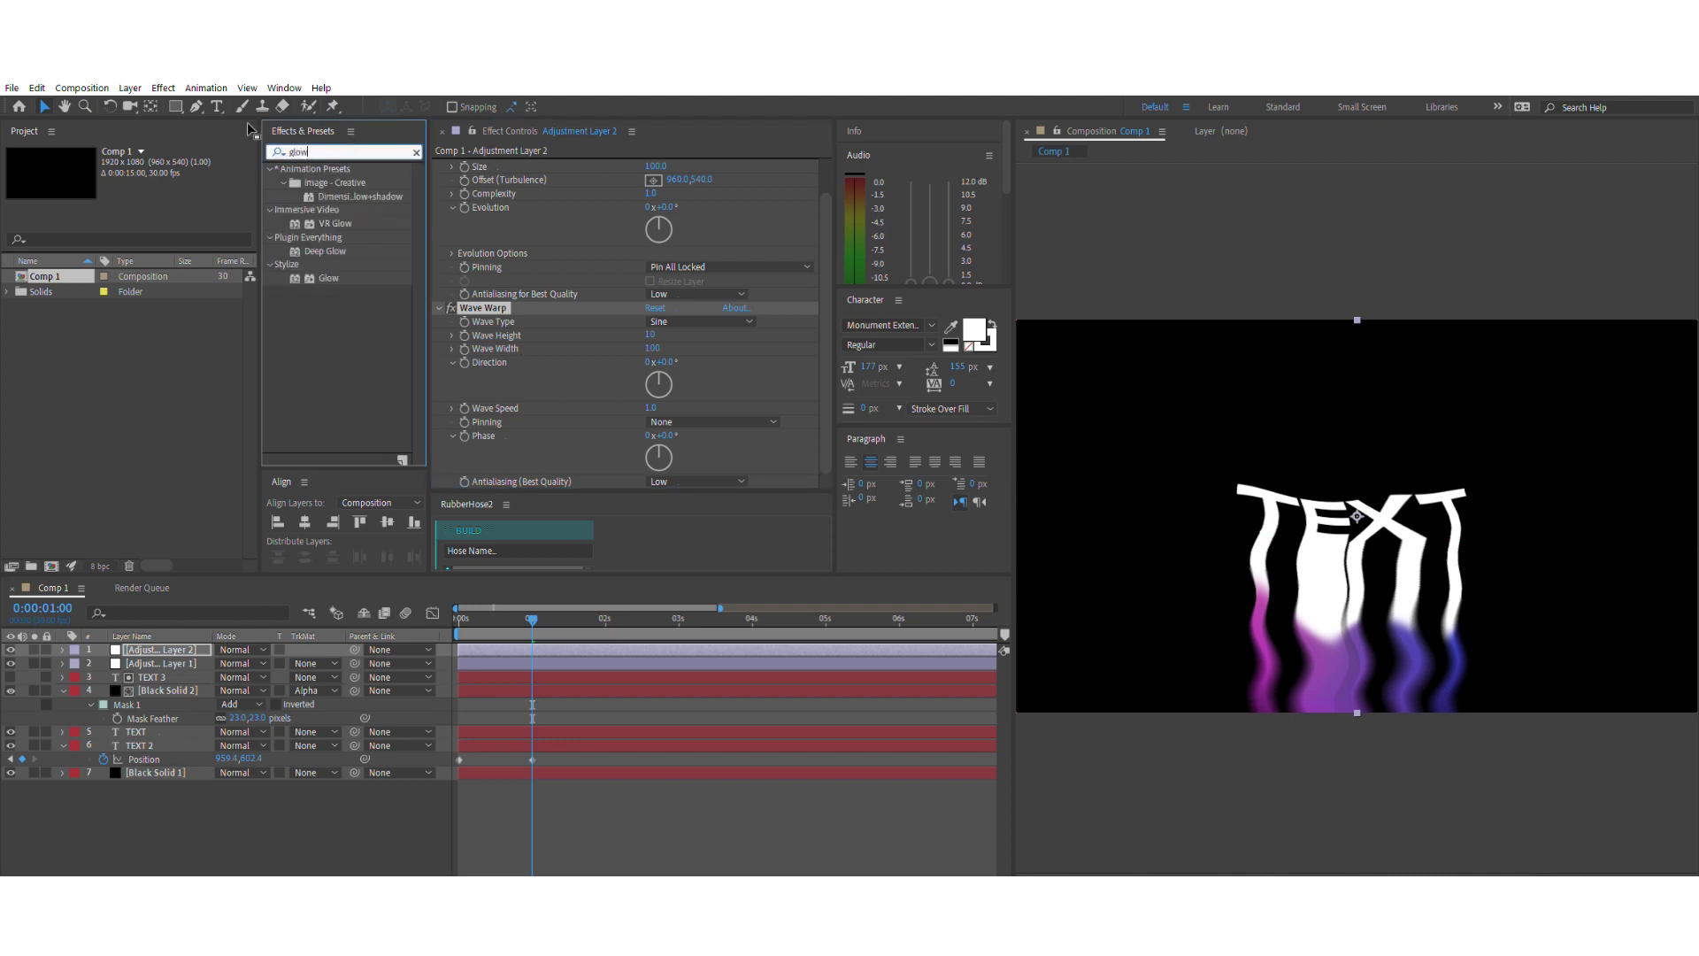
click(324, 250)
click(328, 278)
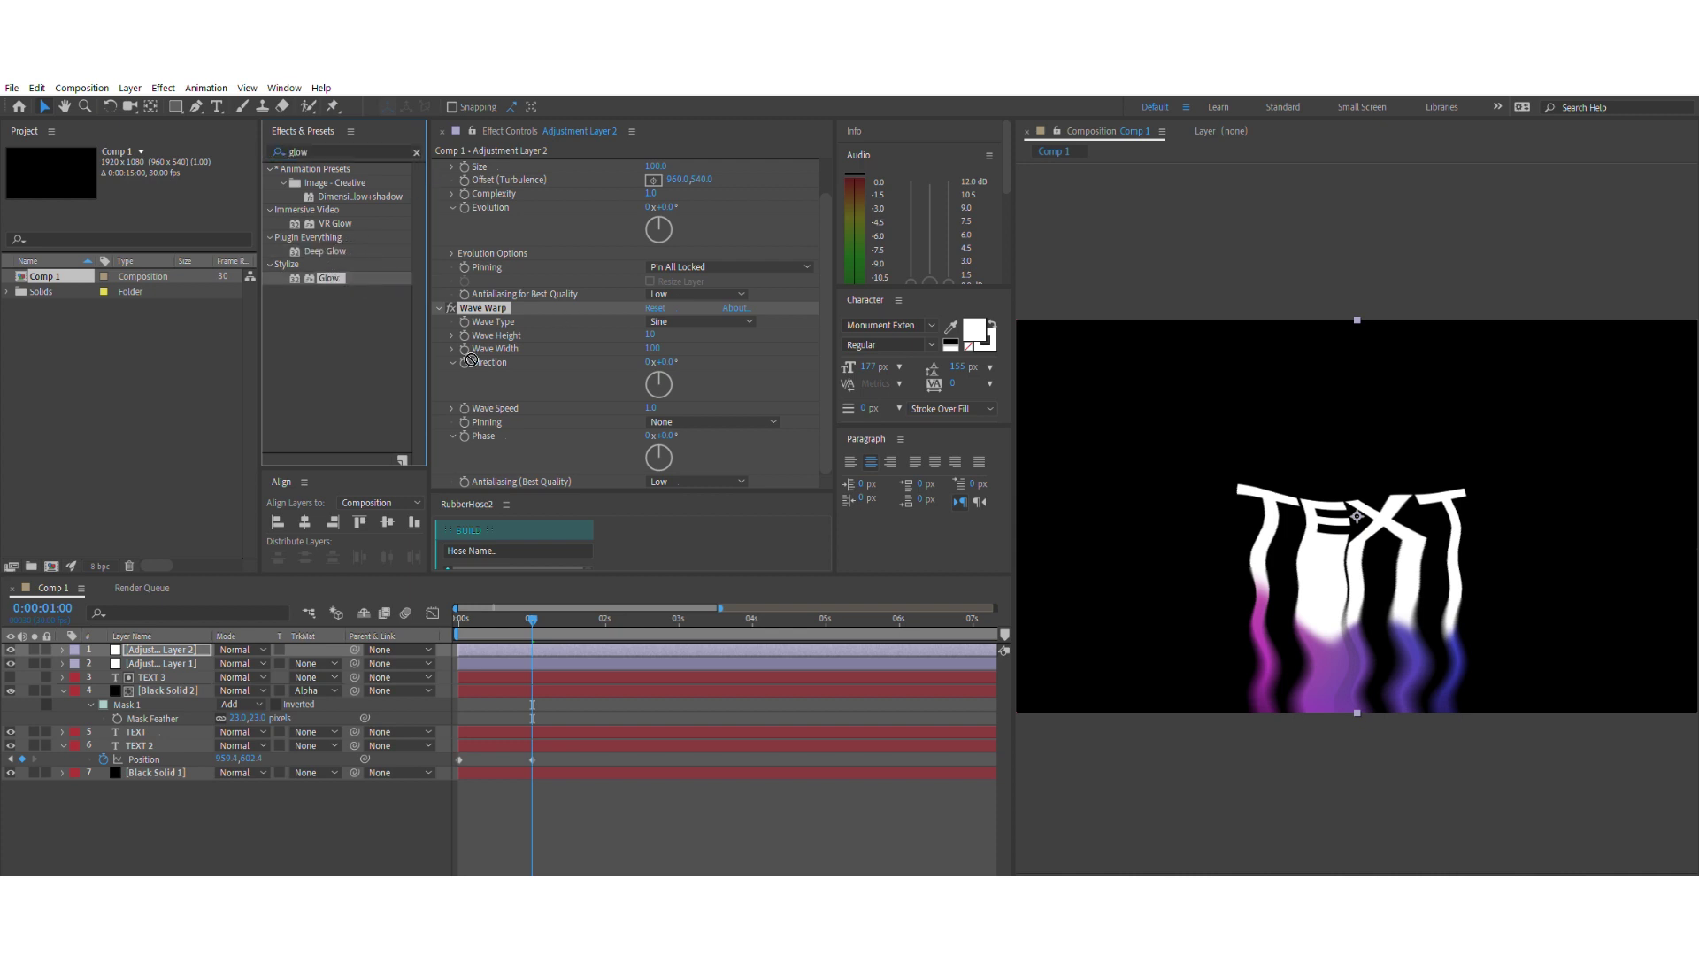
click(549, 409)
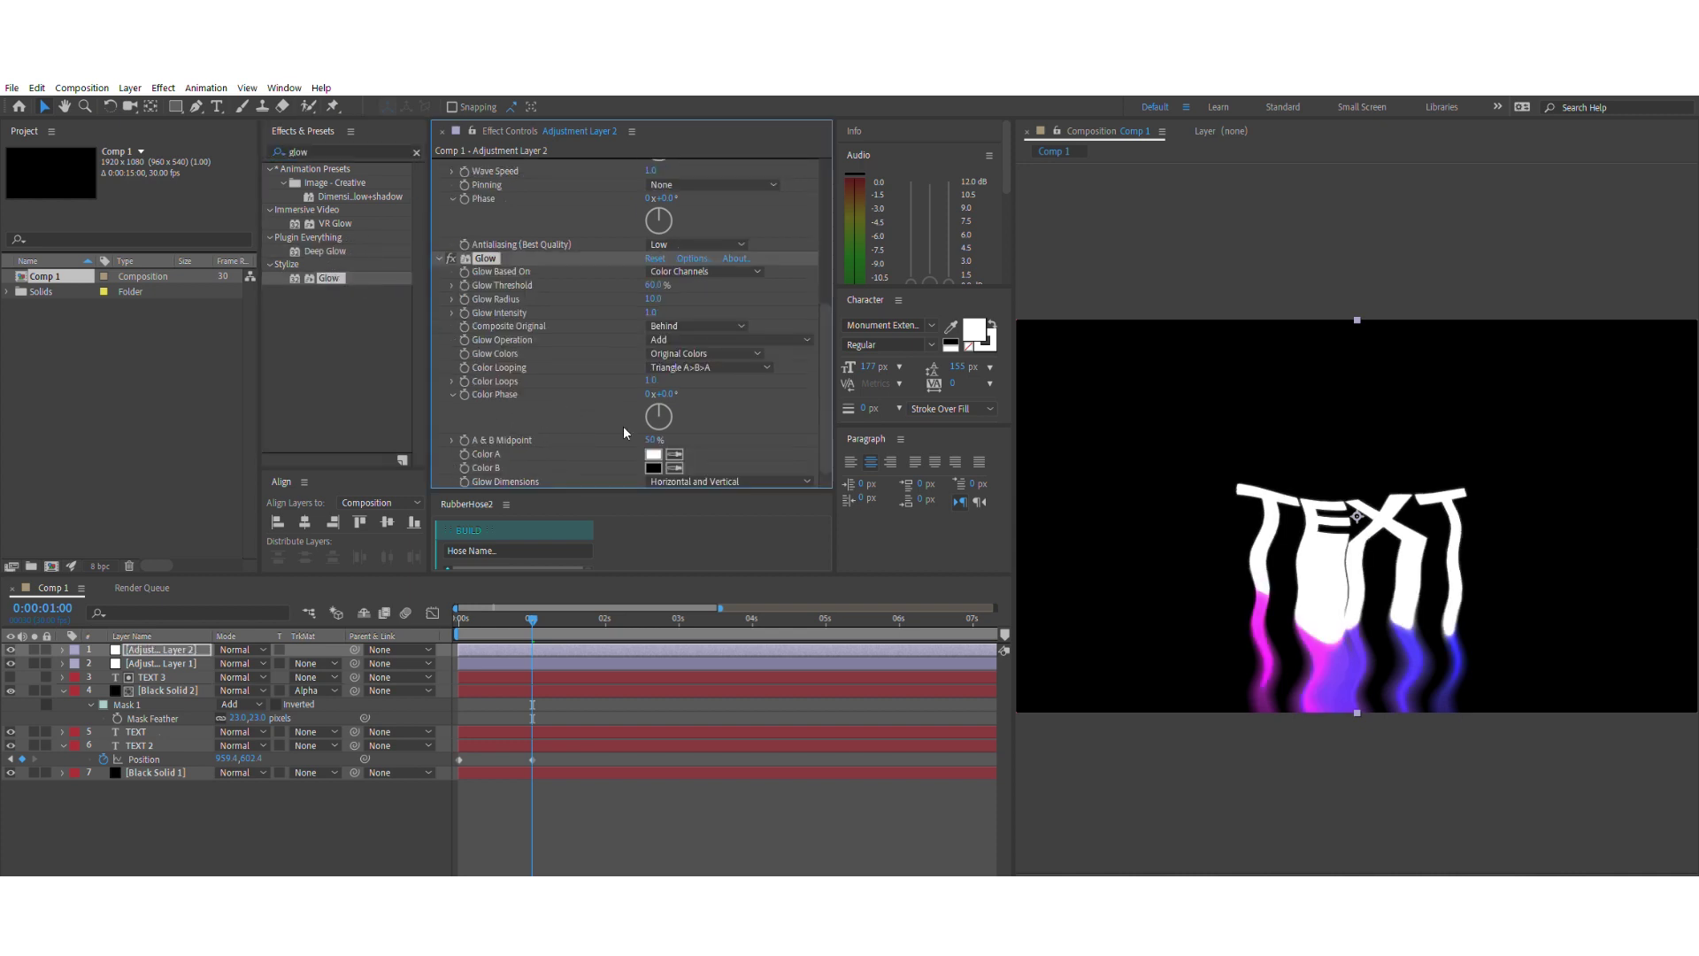
drag(655, 299, 619, 310)
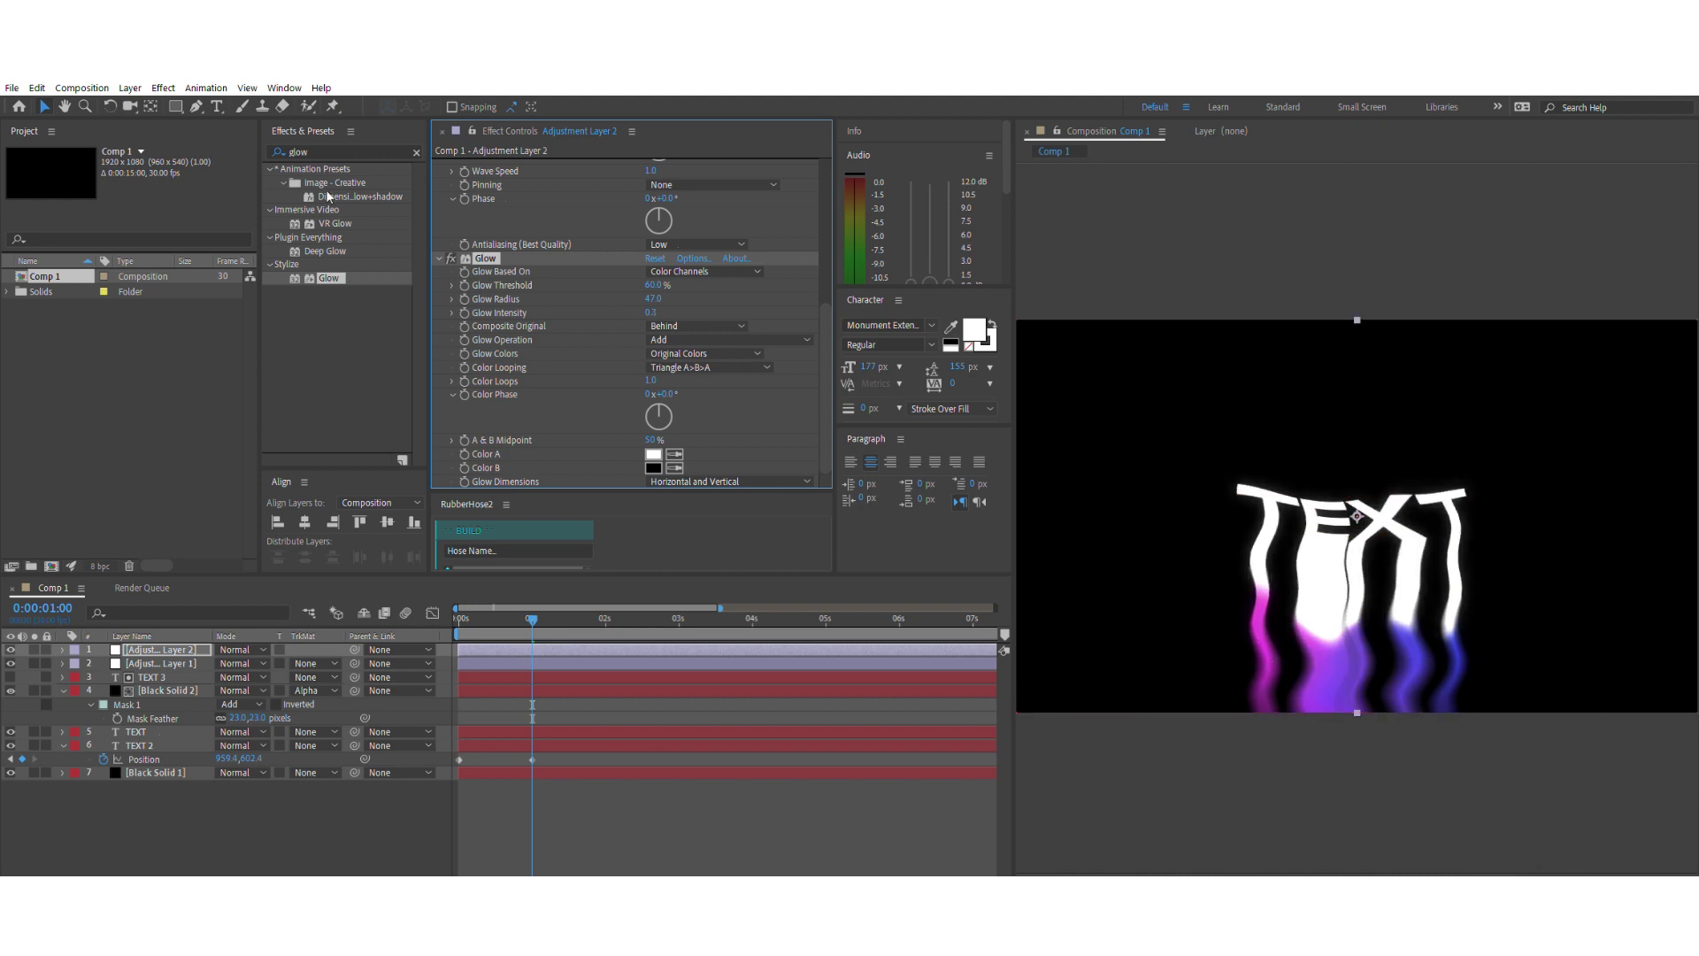
- Apply the Noise effect to Adjustment Layer 2, set the Amount of Noise to 5%, and check the grain on the text
double_click(326, 152)
text(noise)
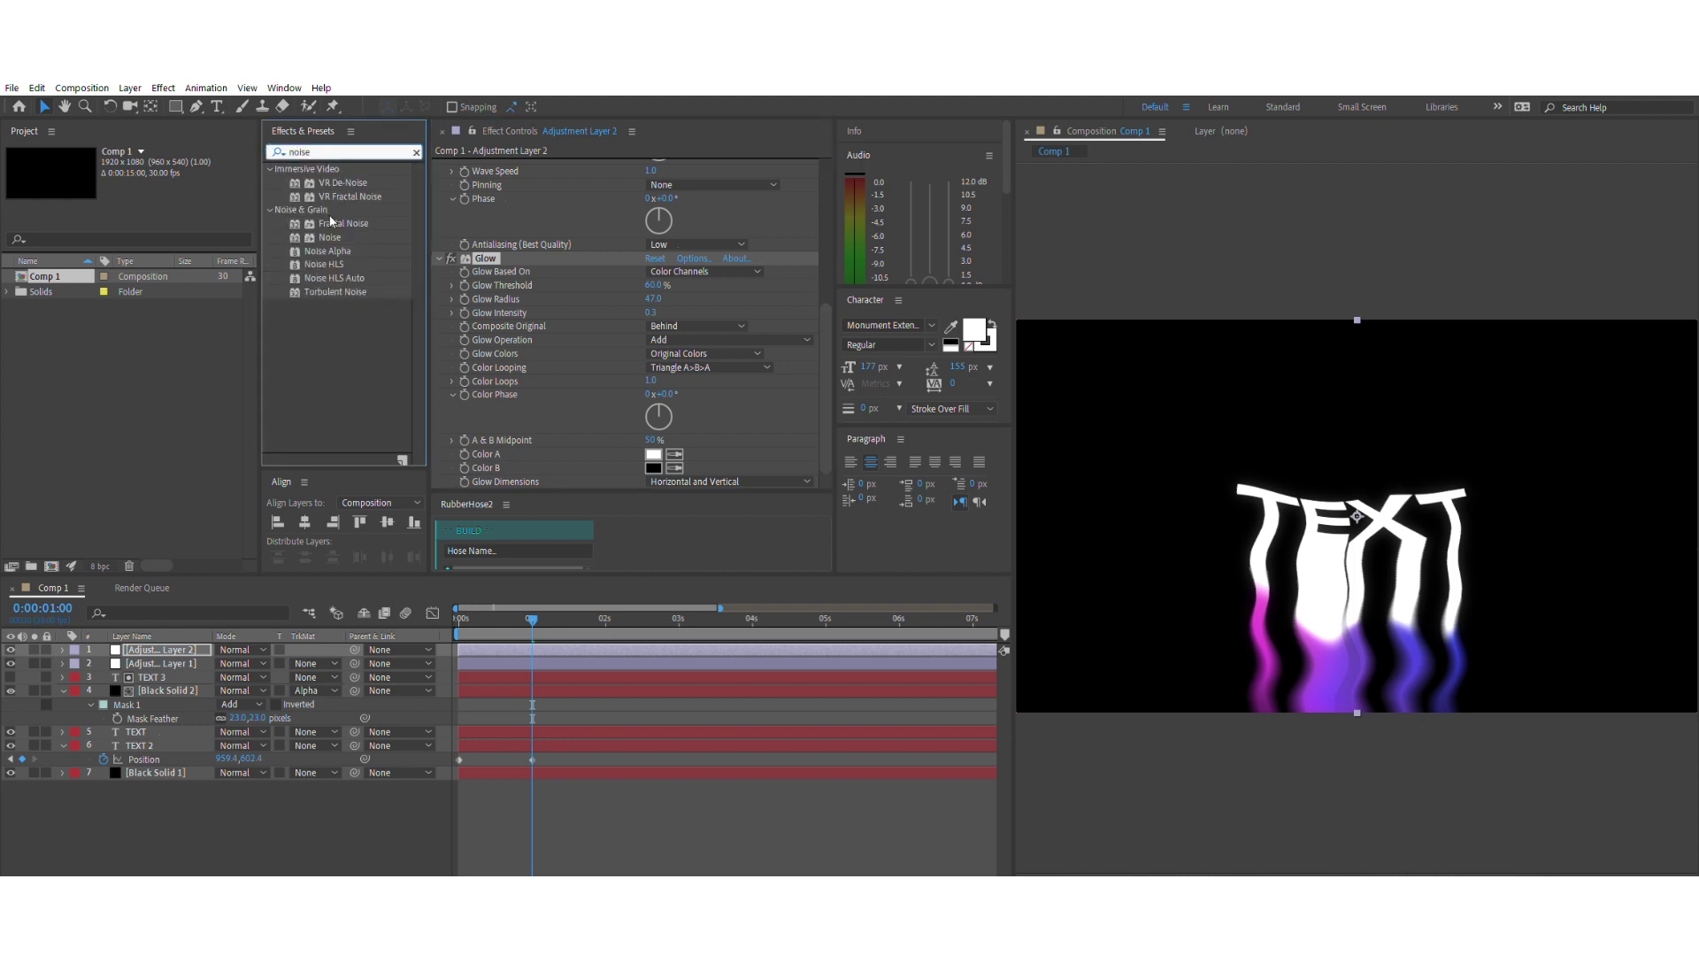
drag(329, 235, 549, 394)
click(653, 452)
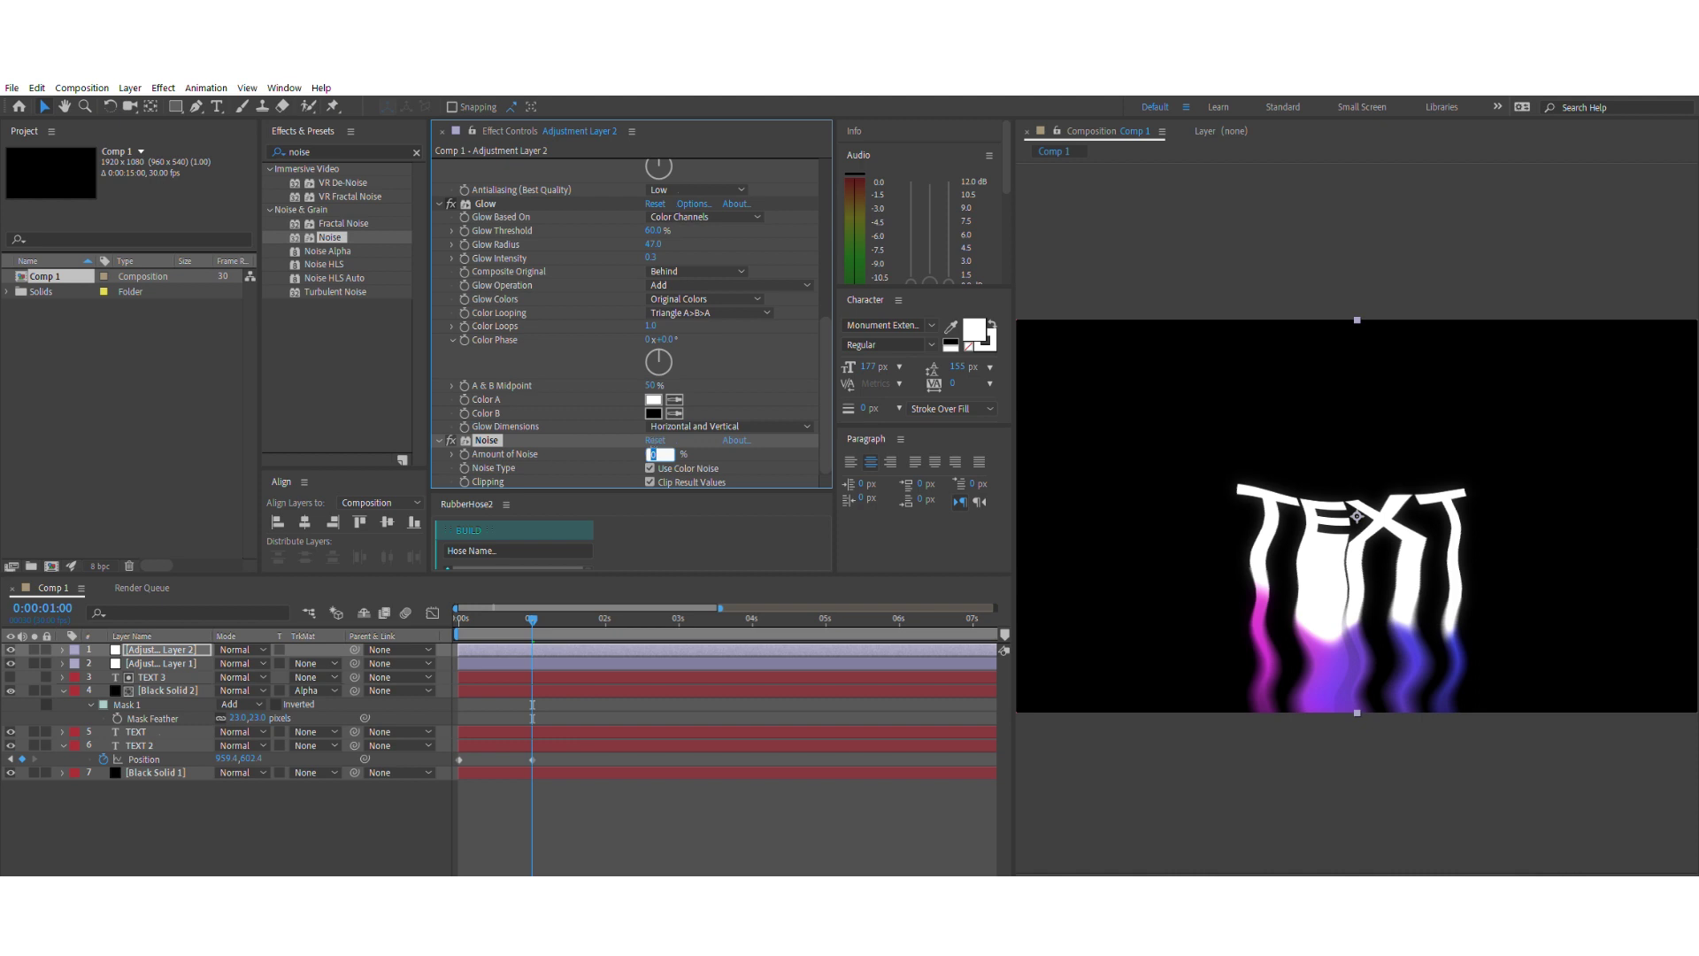
text(5)
key(Return)
scroll(1354, 610, up, 2)
scroll(1332, 602, up, 1)
scroll(1327, 599, down, 1)
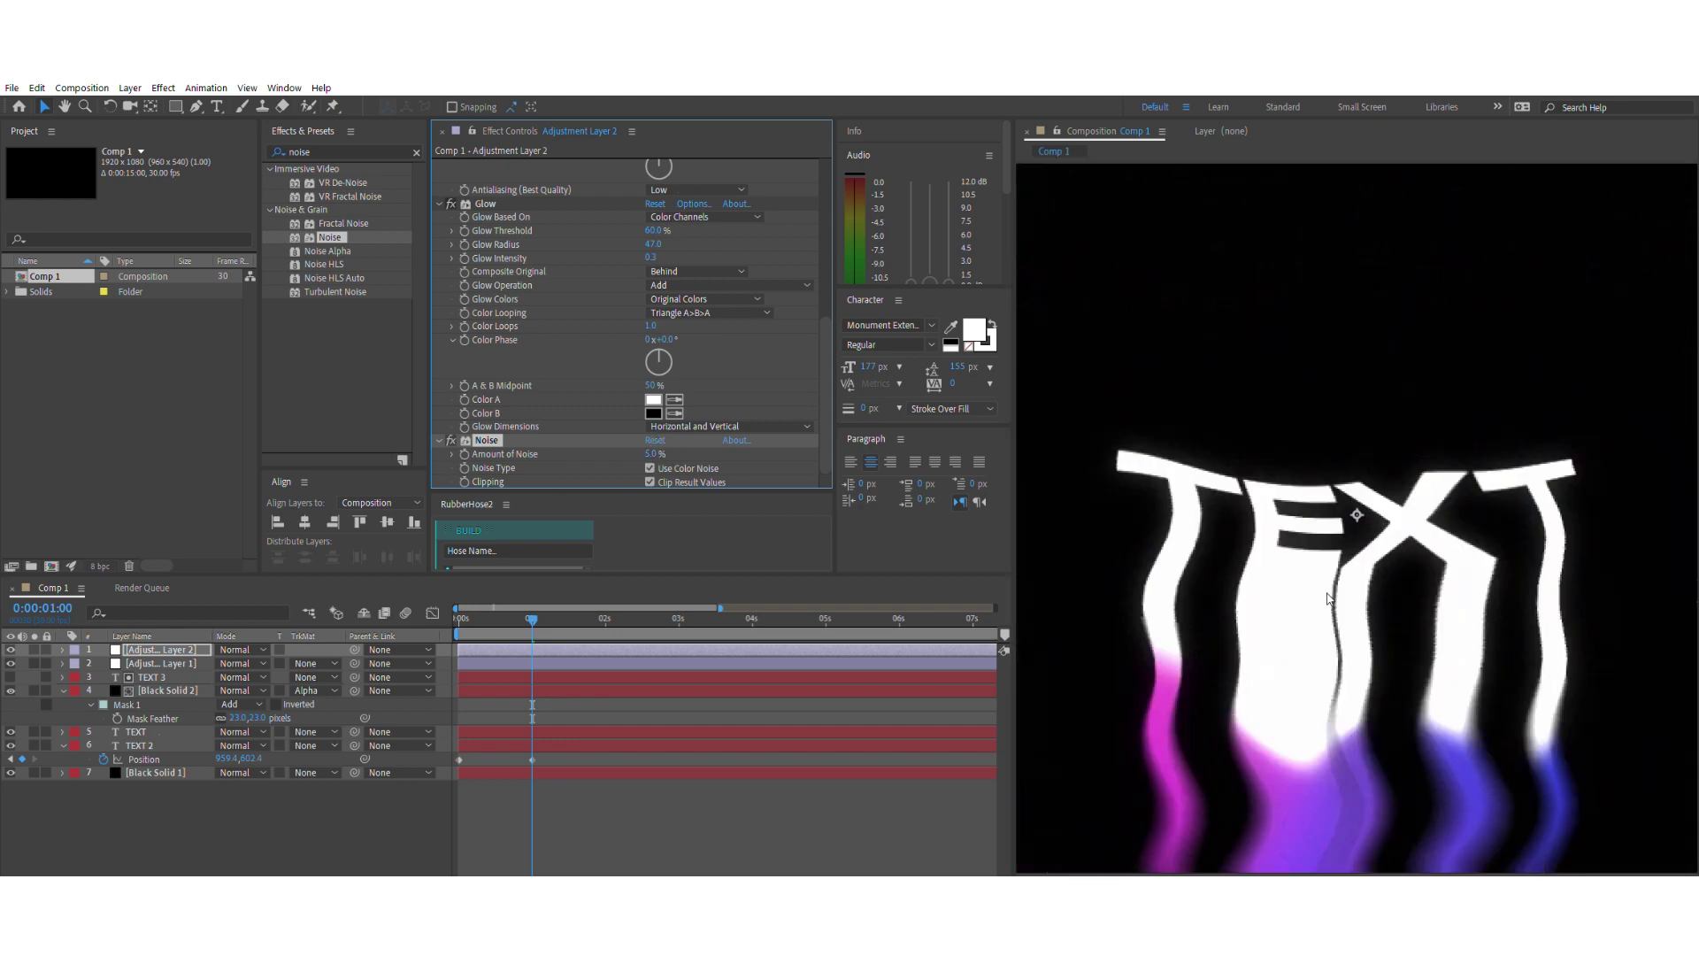
scroll(1327, 599, down, 3)
scroll(1327, 599, up, 1)
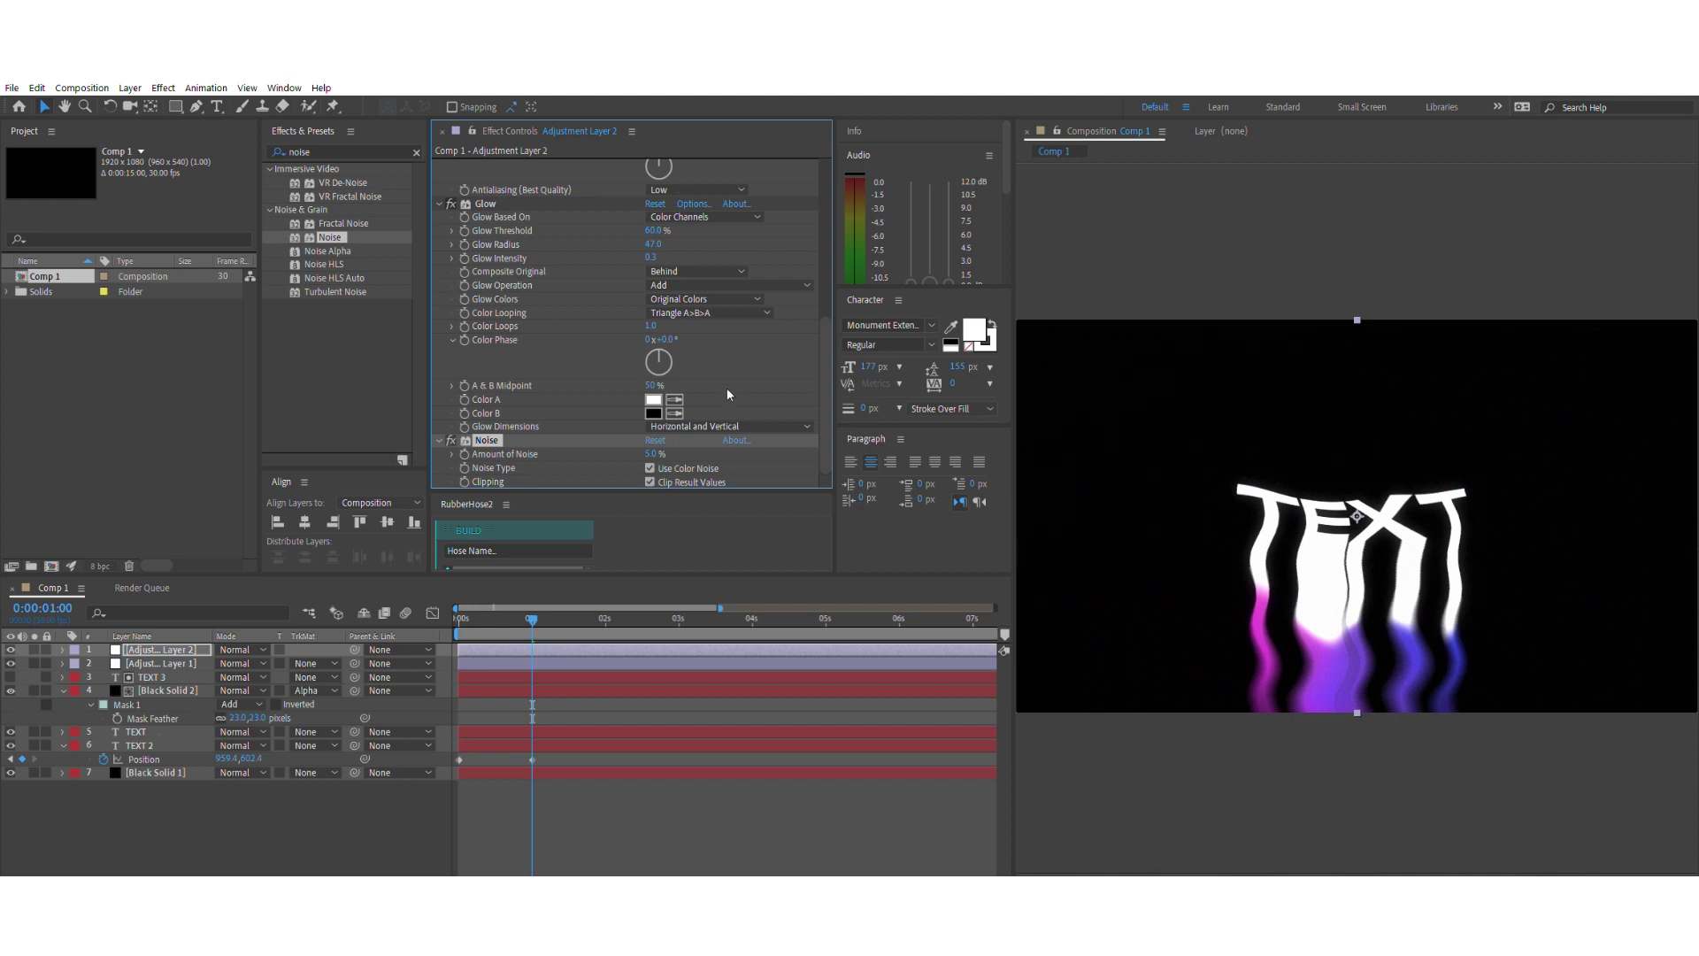
- Set Adjustment Layer 2's Glow Threshold to 53.7% and Glow Radius to 104, and inspect the glow around the text
scroll(797, 337, up, 3)
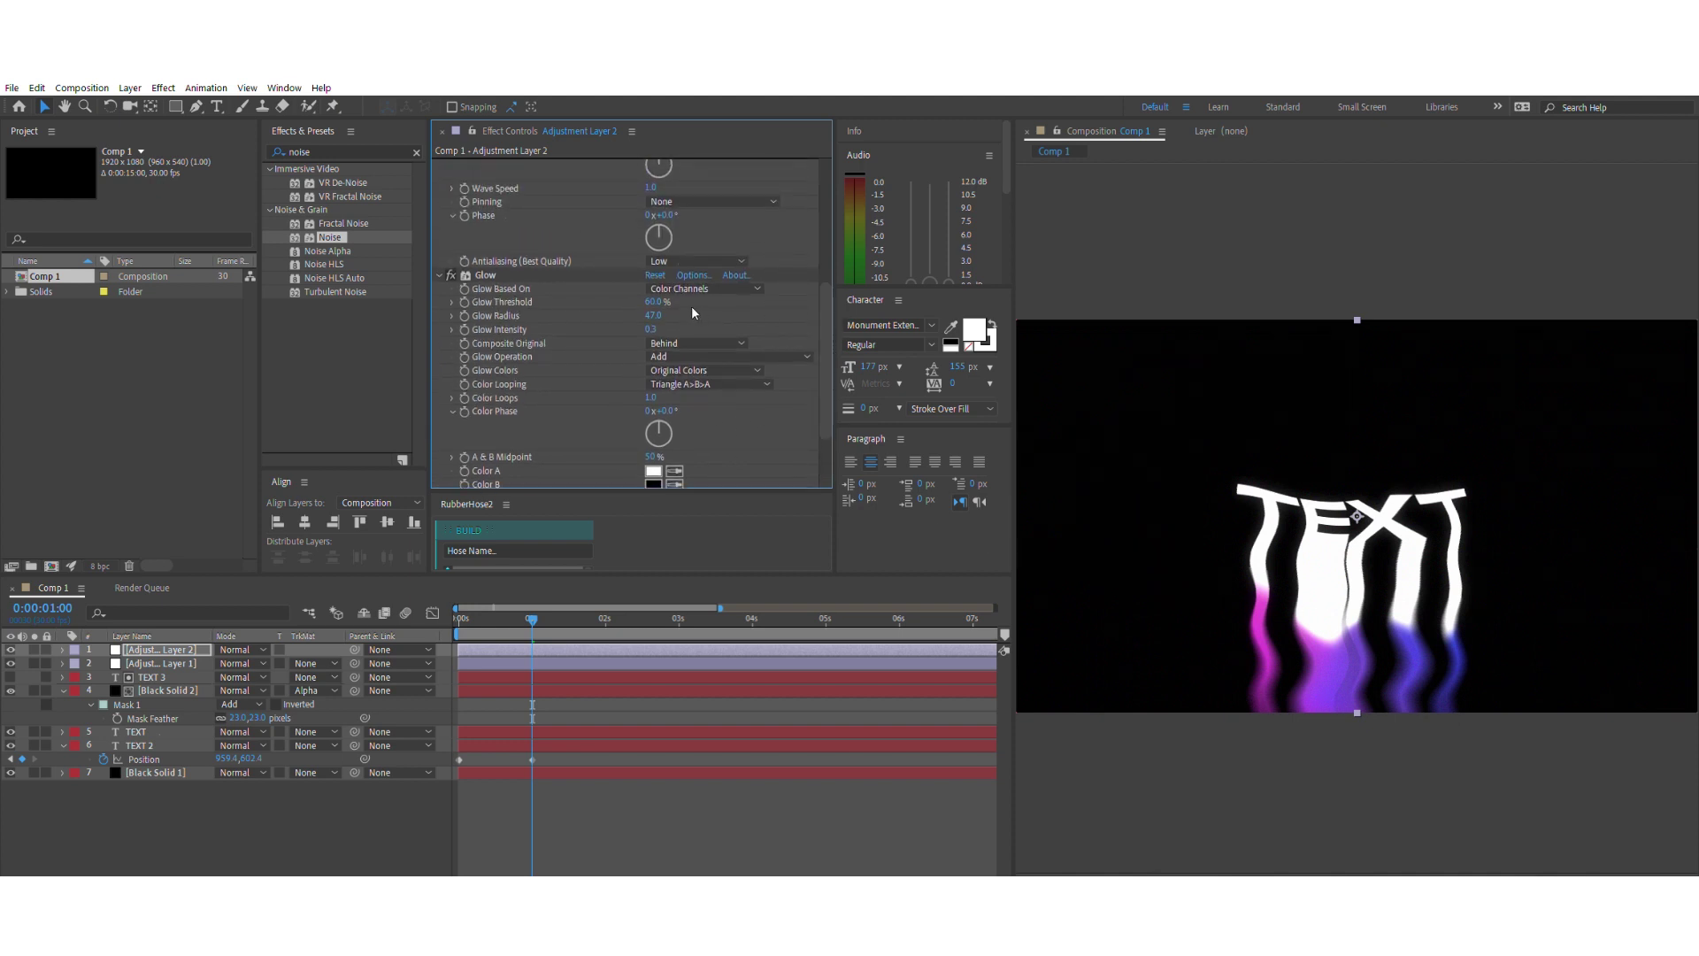
drag(659, 299, 575, 303)
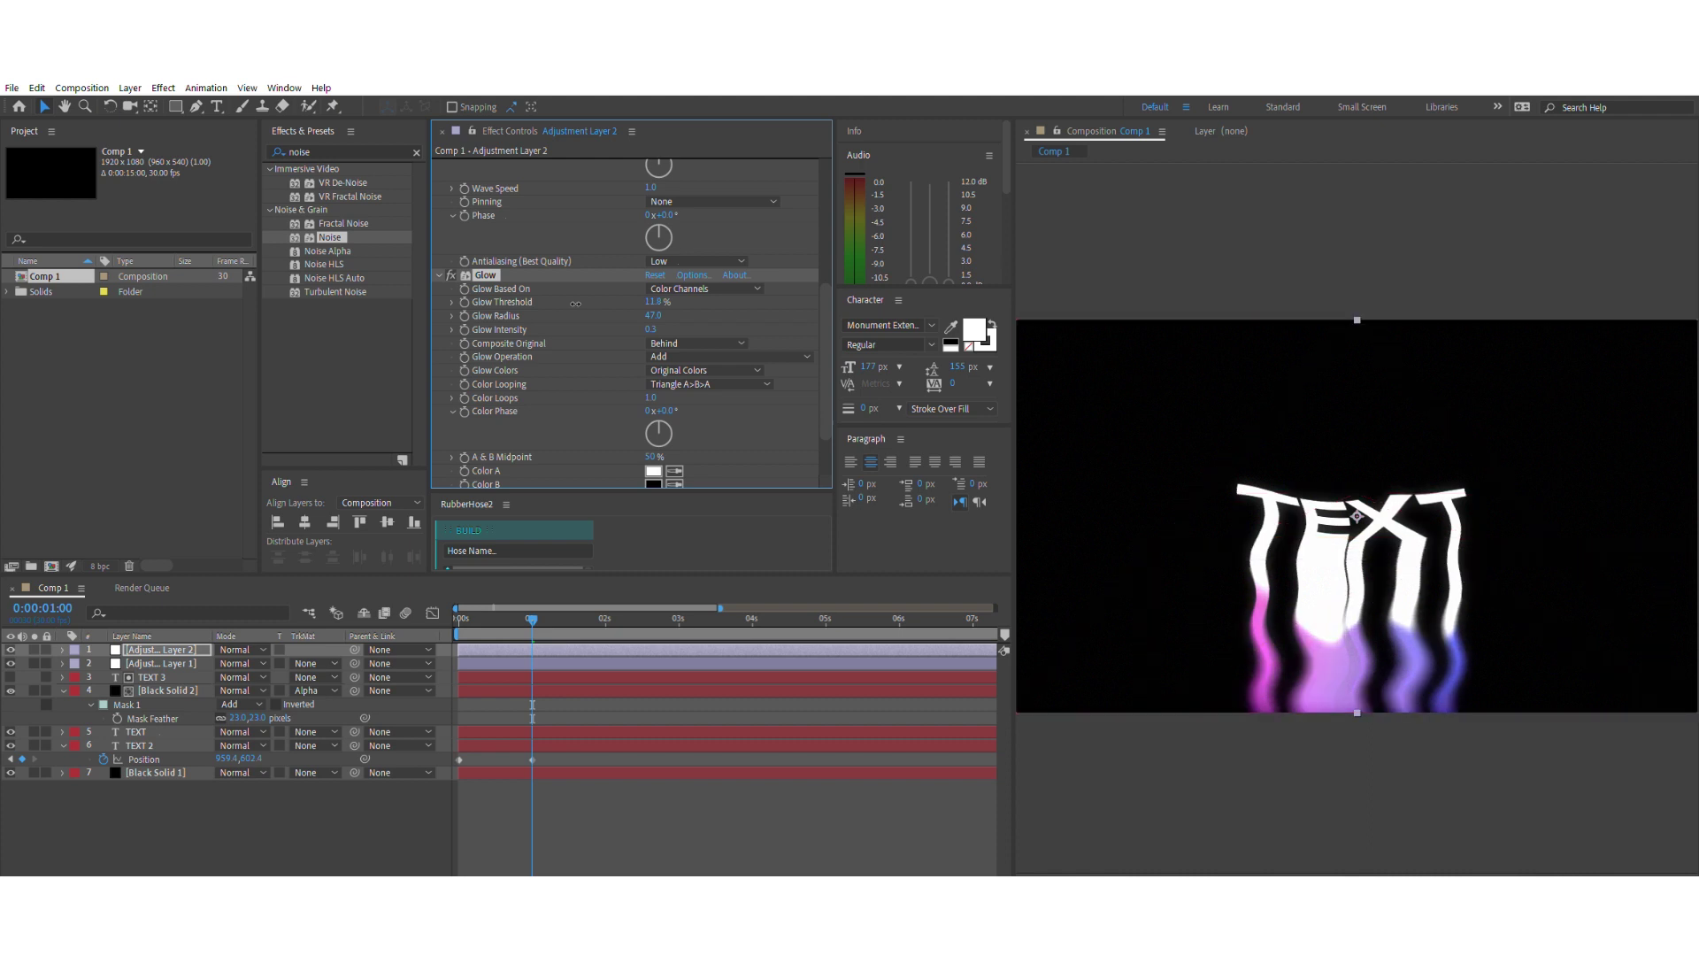
drag(628, 306, 714, 305)
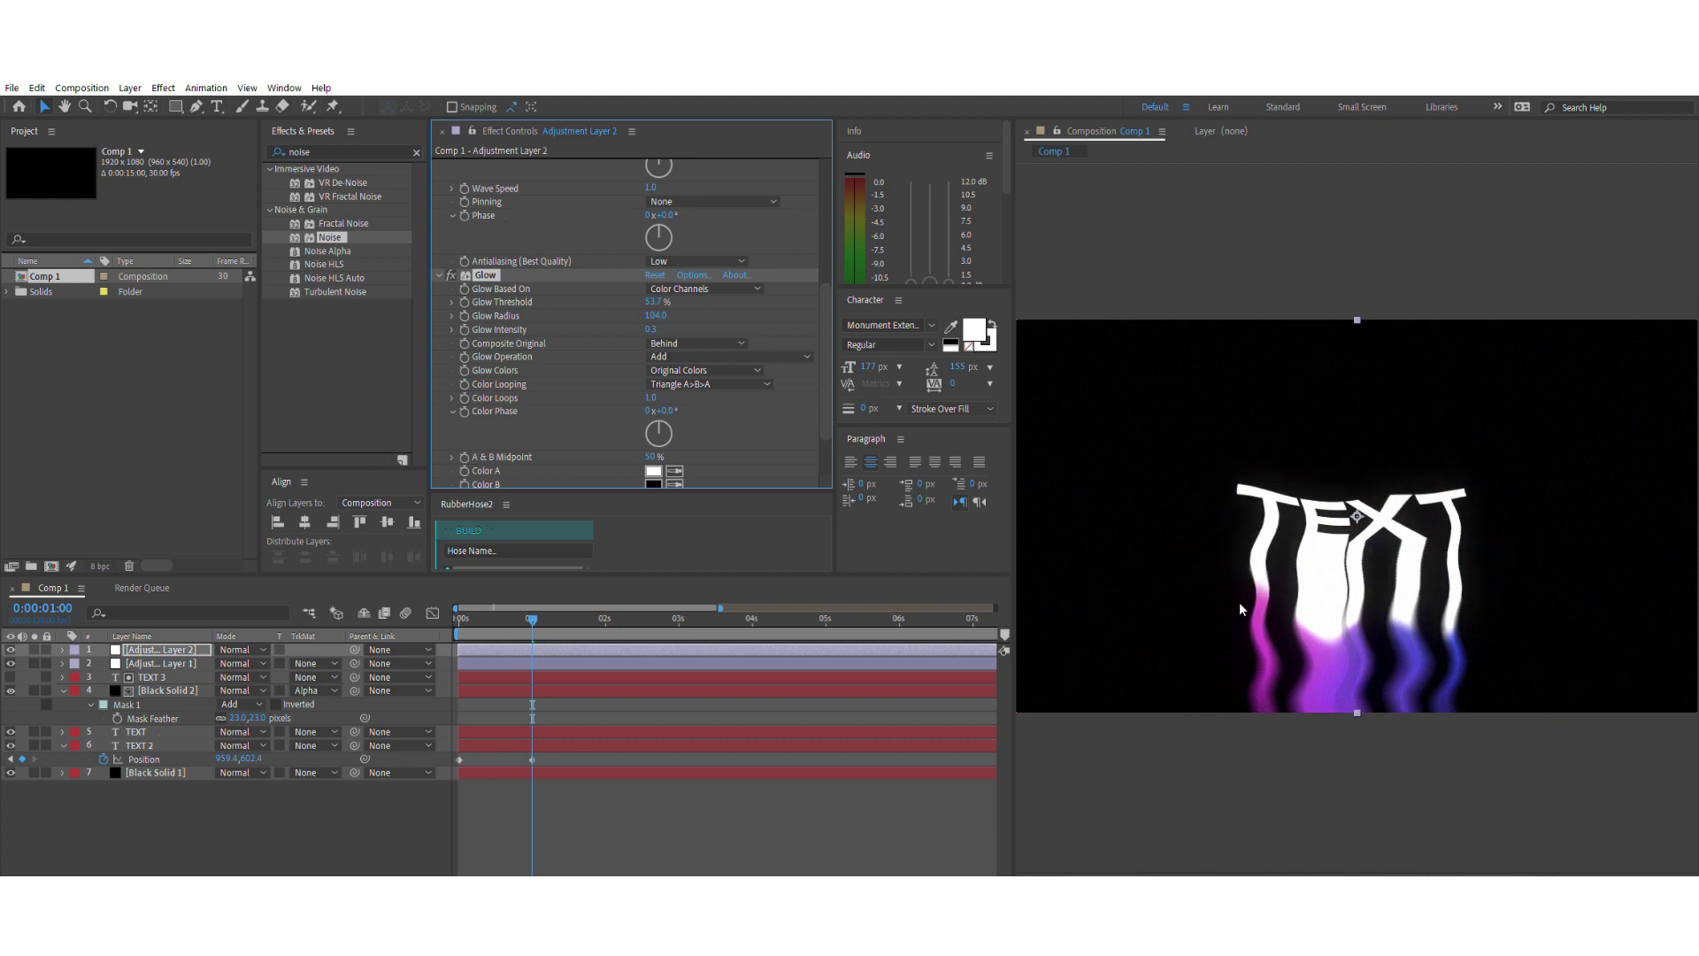
scroll(1310, 652, up, 1)
scroll(1323, 657, down, 2)
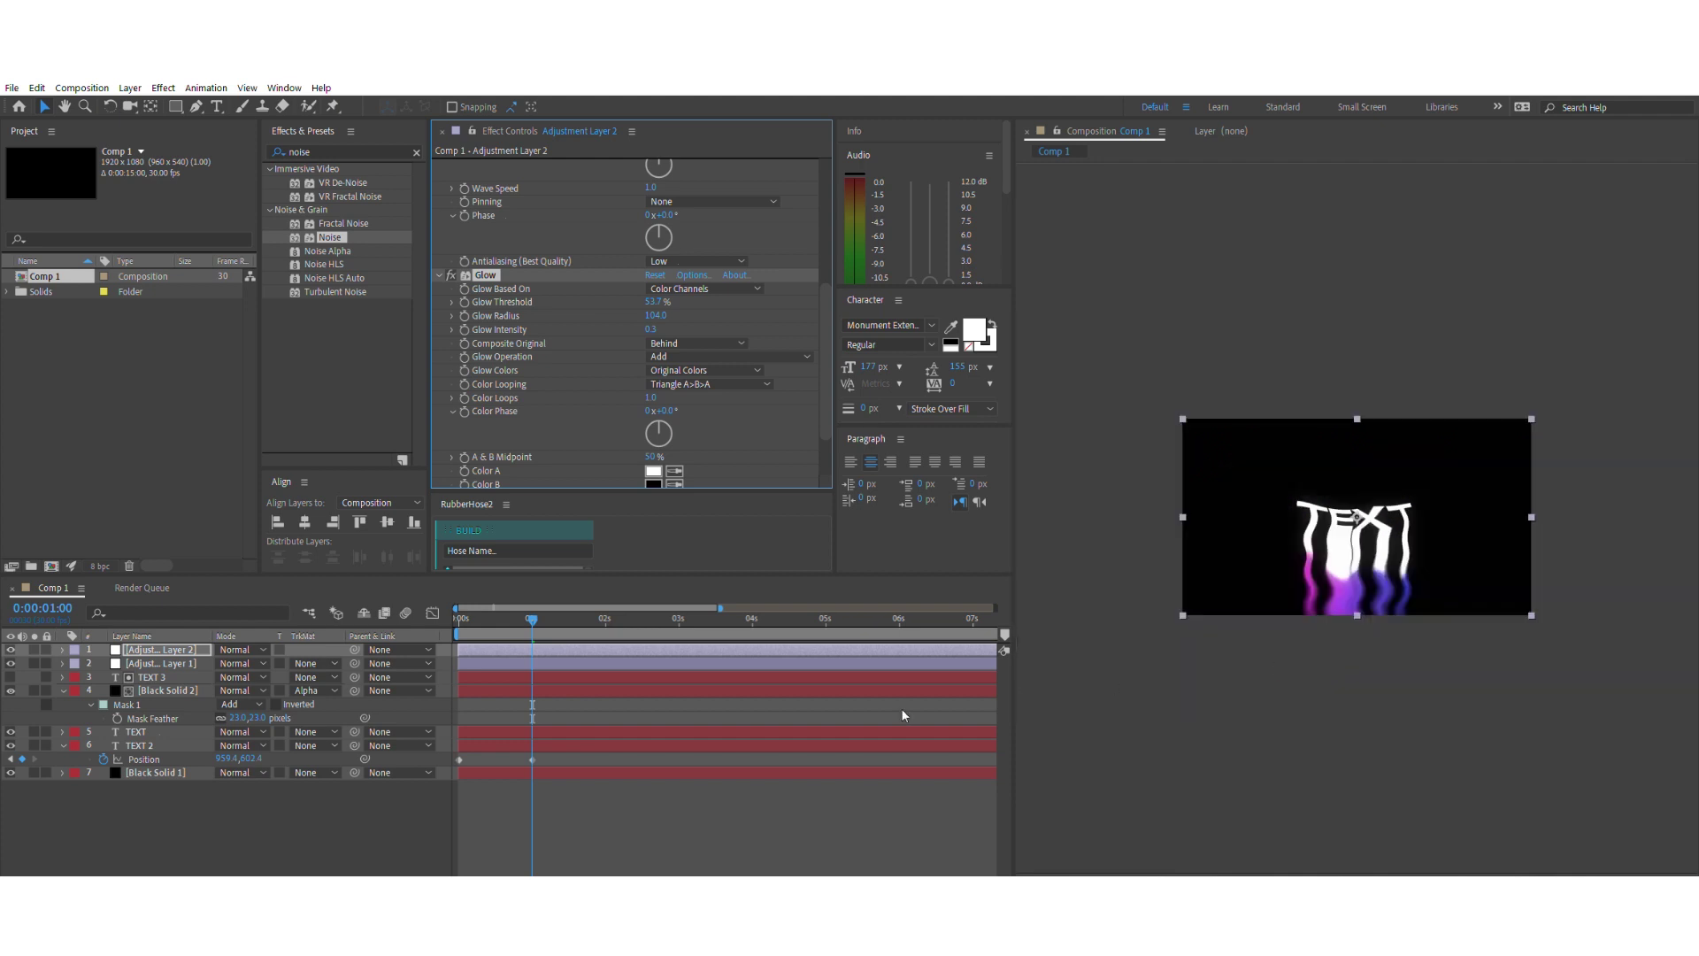
click(333, 809)
scroll(1411, 660, up, 3)
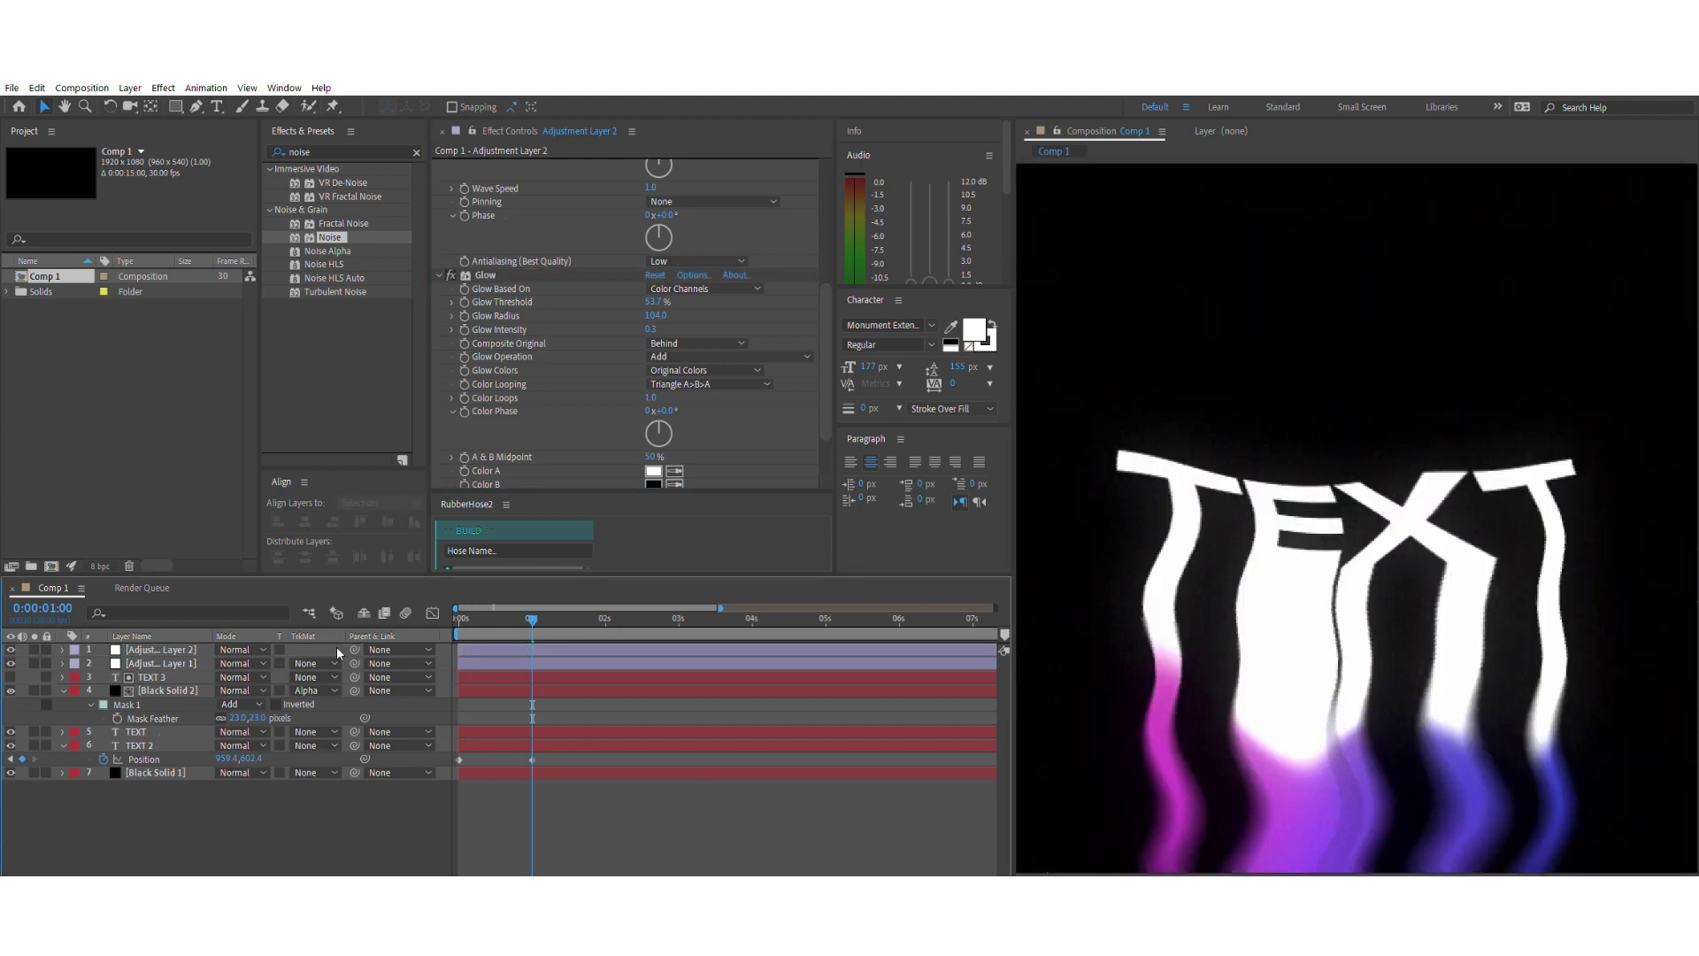
- Create a new adjustment layer on top of the stack and apply the VR Digital Glitch effect to it
key(ctrl+alt+y)
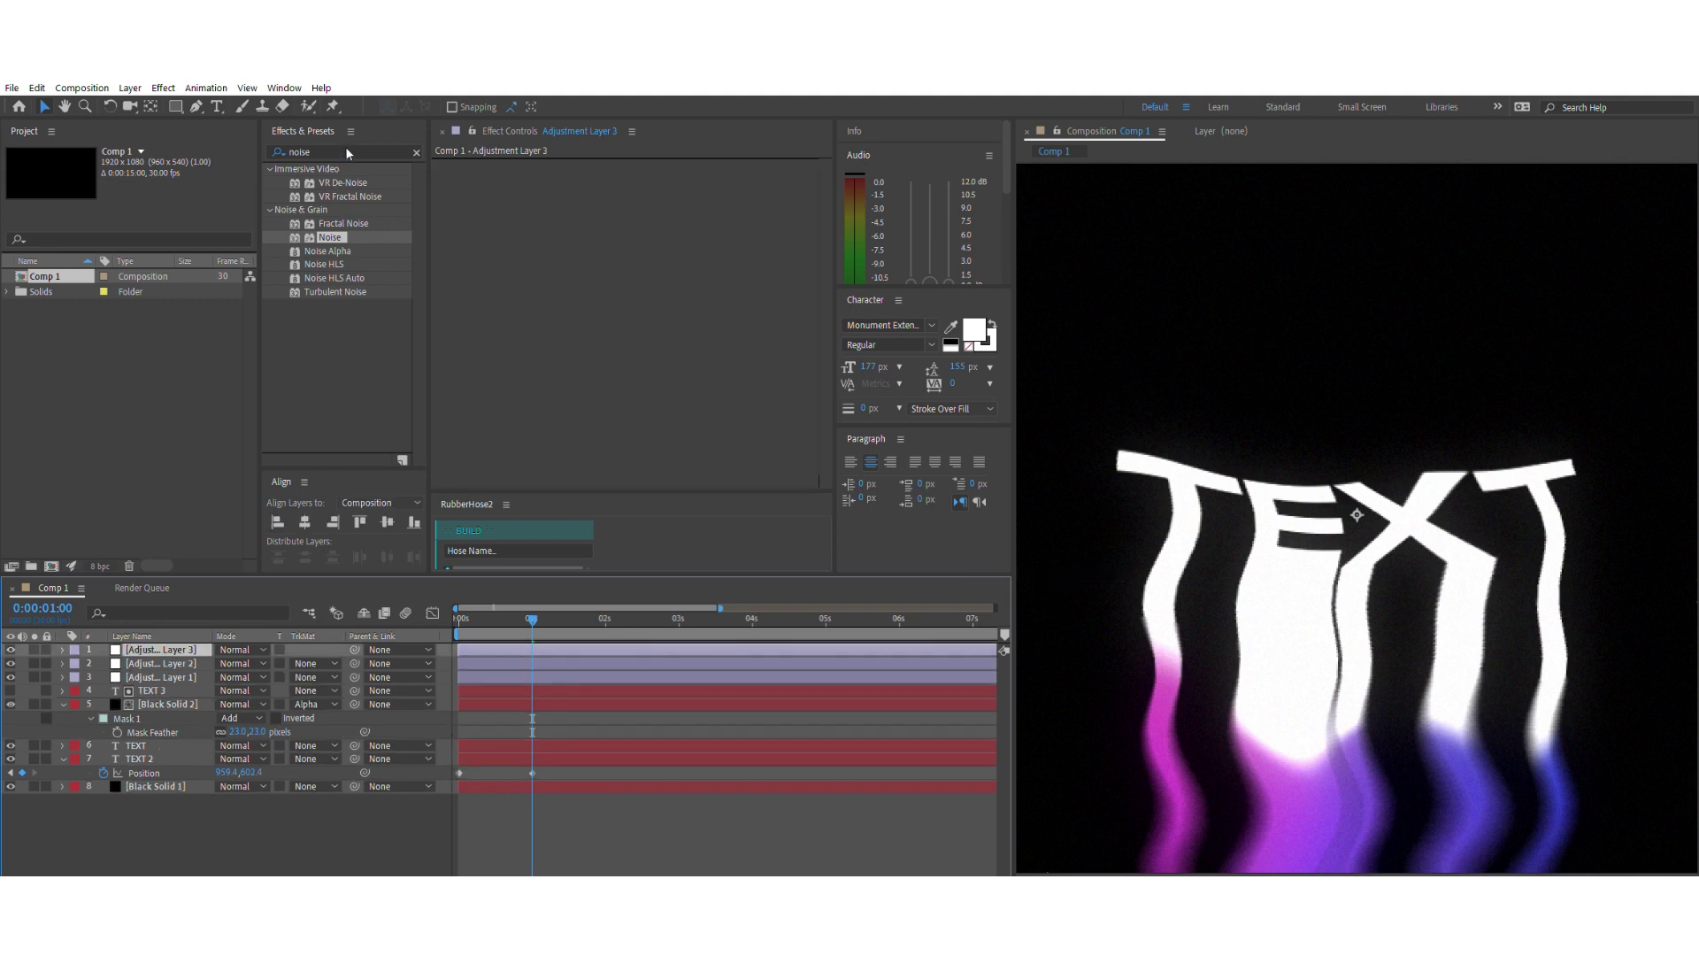
drag(354, 151, 184, 127)
text(vr)
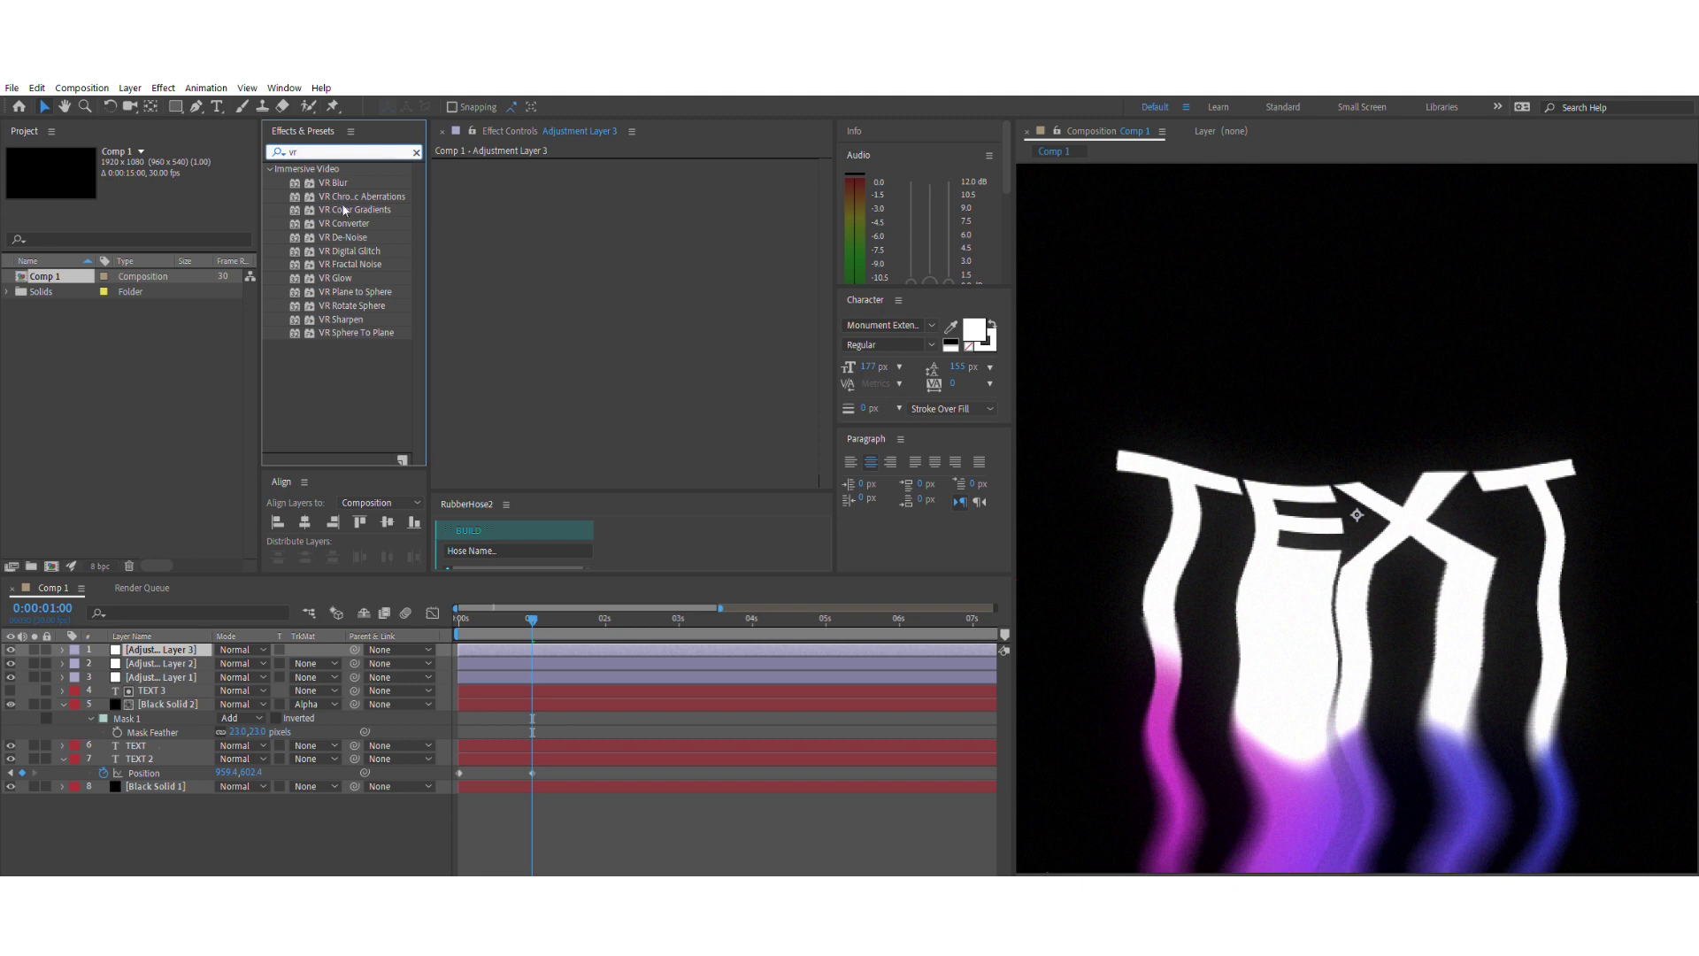
click(370, 249)
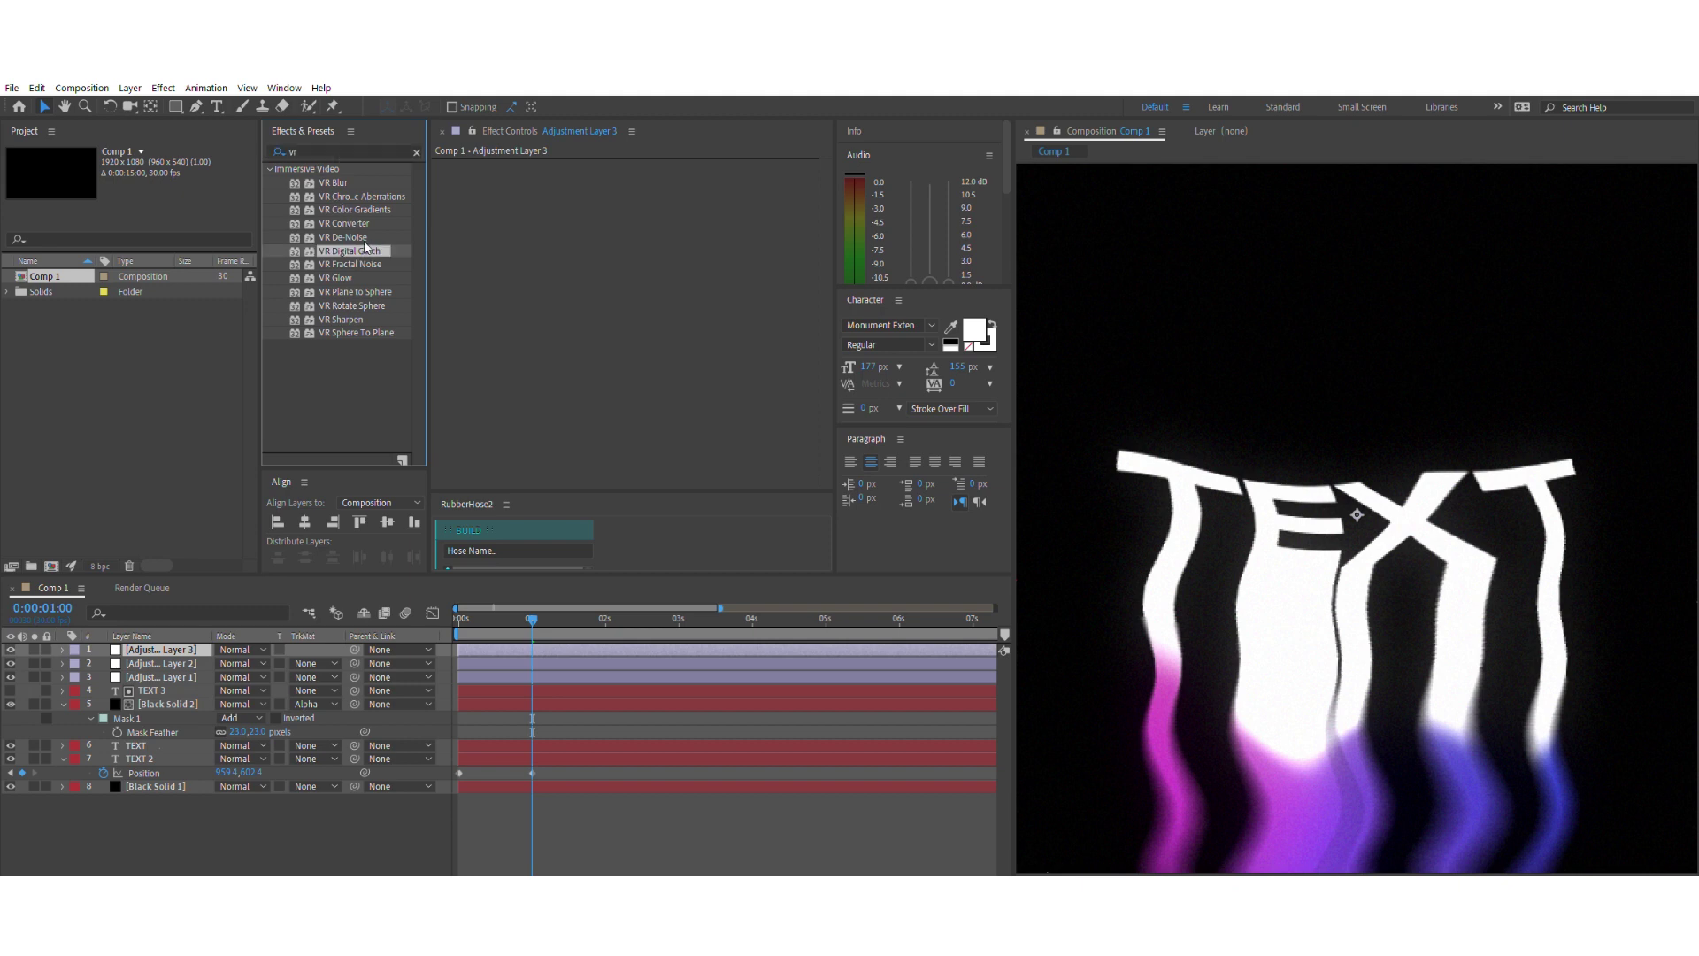
drag(544, 227, 543, 228)
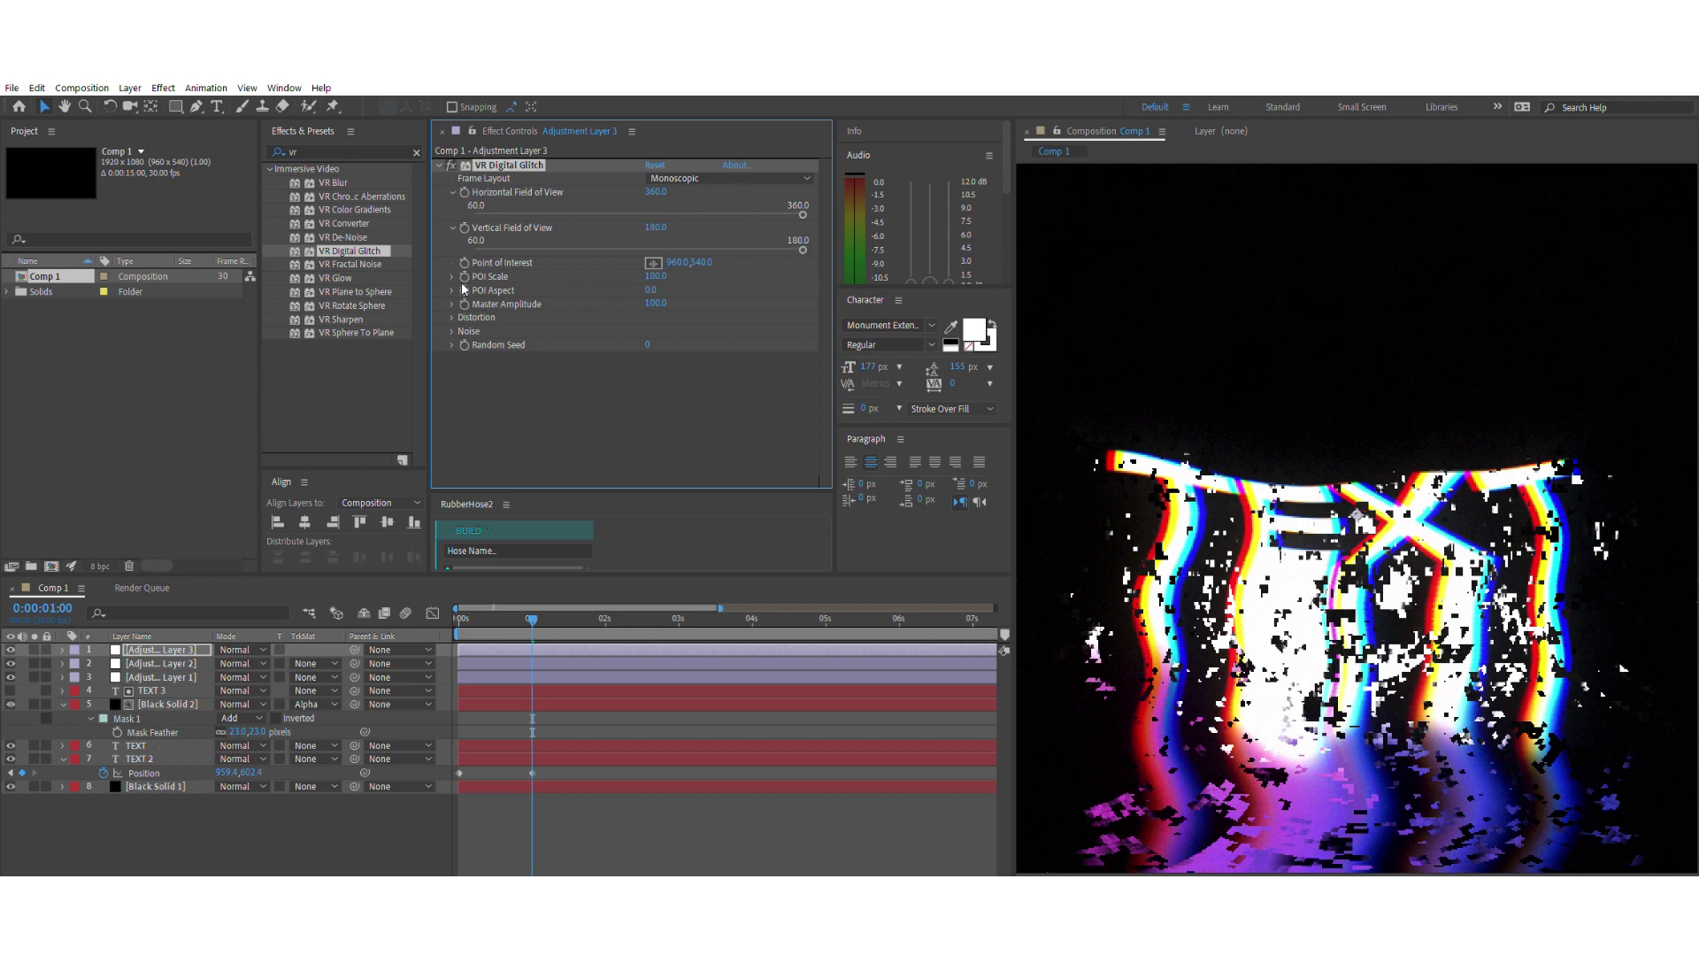
- Set Geometry Distortion X to 0 in the VR Digital Glitch distortion settings
click(453, 317)
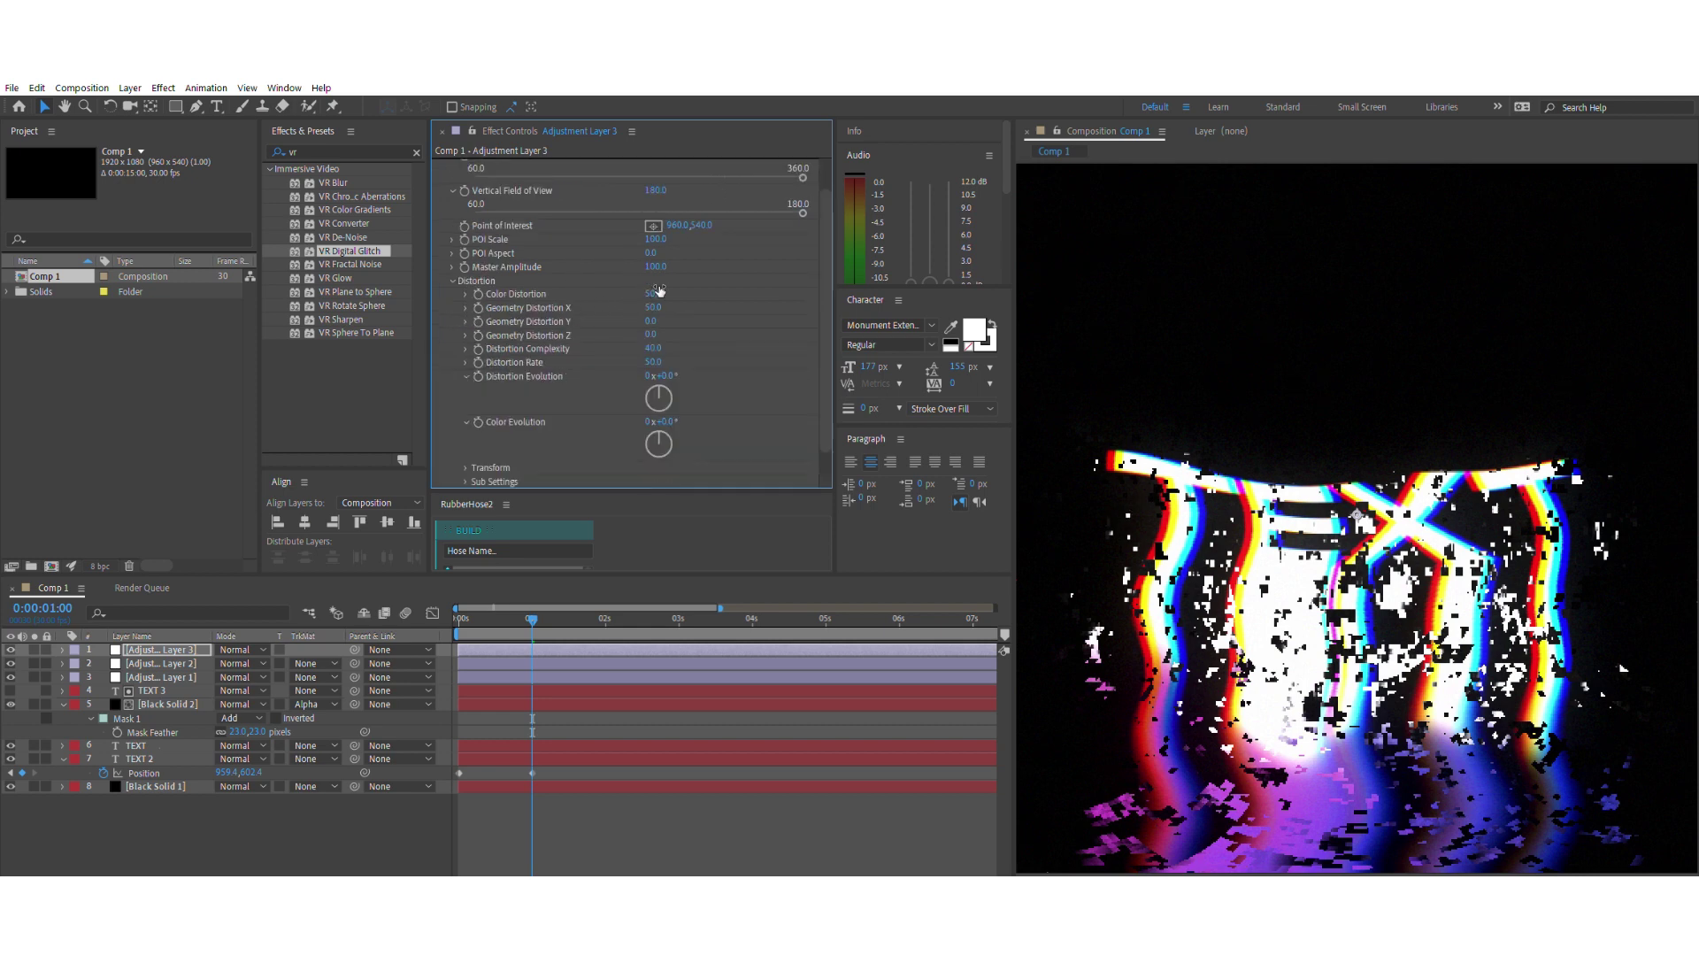
click(656, 294)
key(Tab)
text(0)
key(Tab)
key(Return)
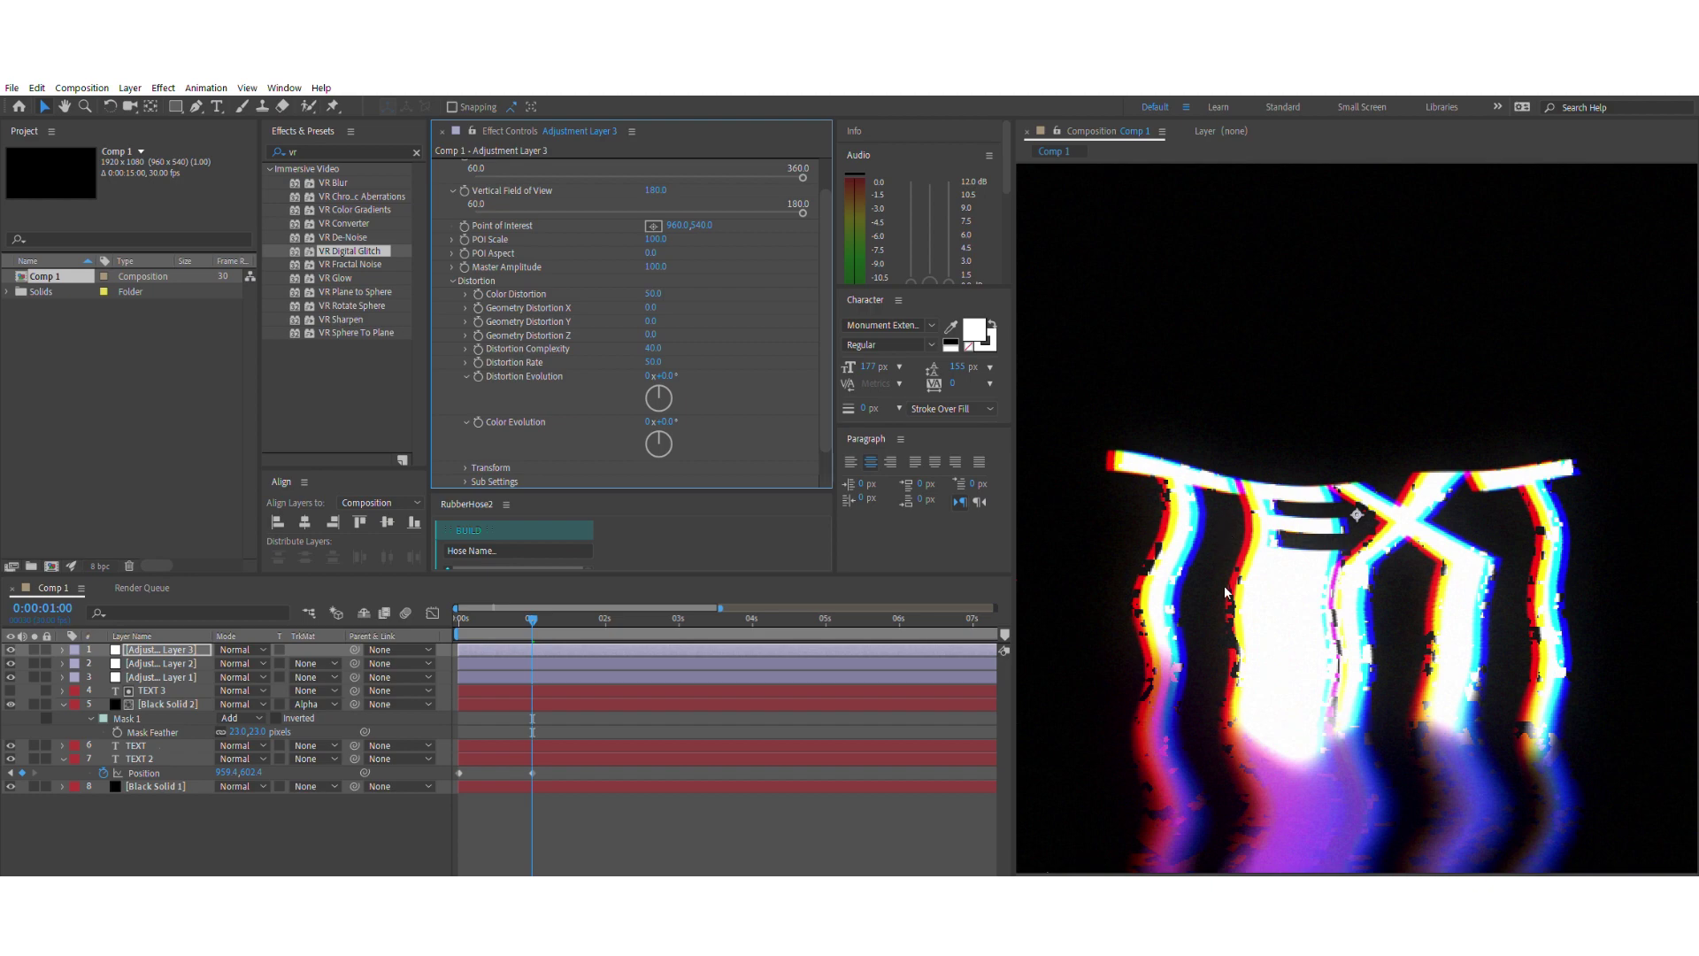
scroll(1226, 592, down, 4)
scroll(1226, 591, up, 4)
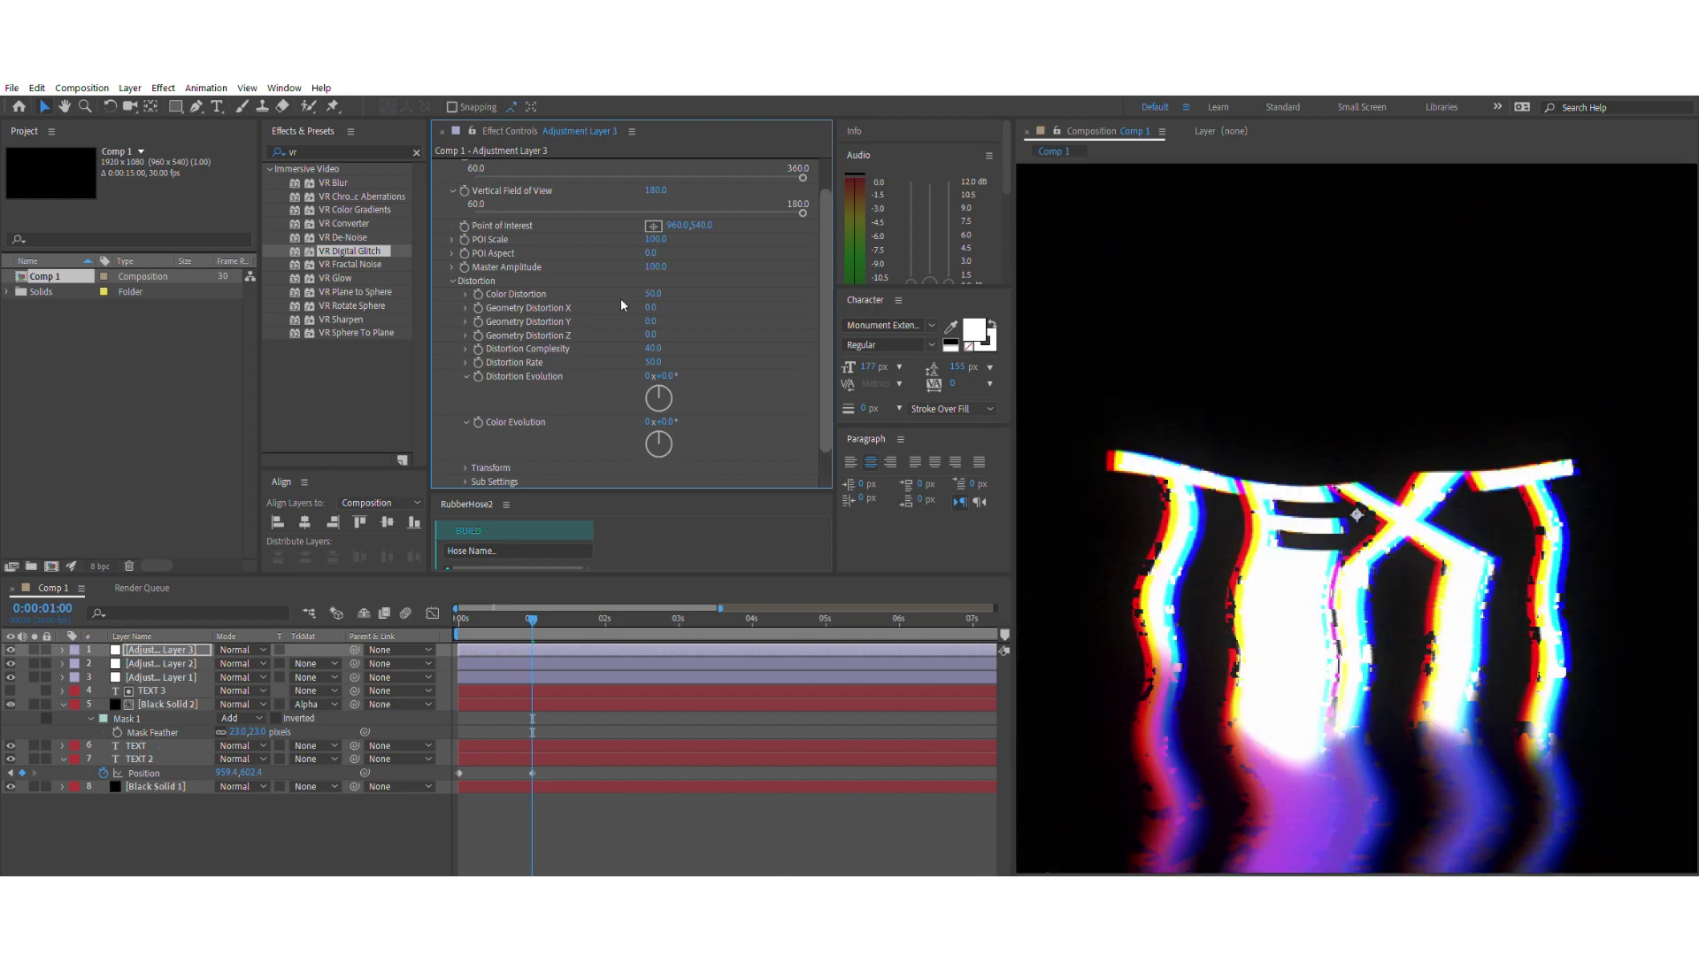
- Set the glitch's Master Amplitude to 30 and Color Distortion to 23, and lower its Distortion Rate
scroll(682, 295, up, 1)
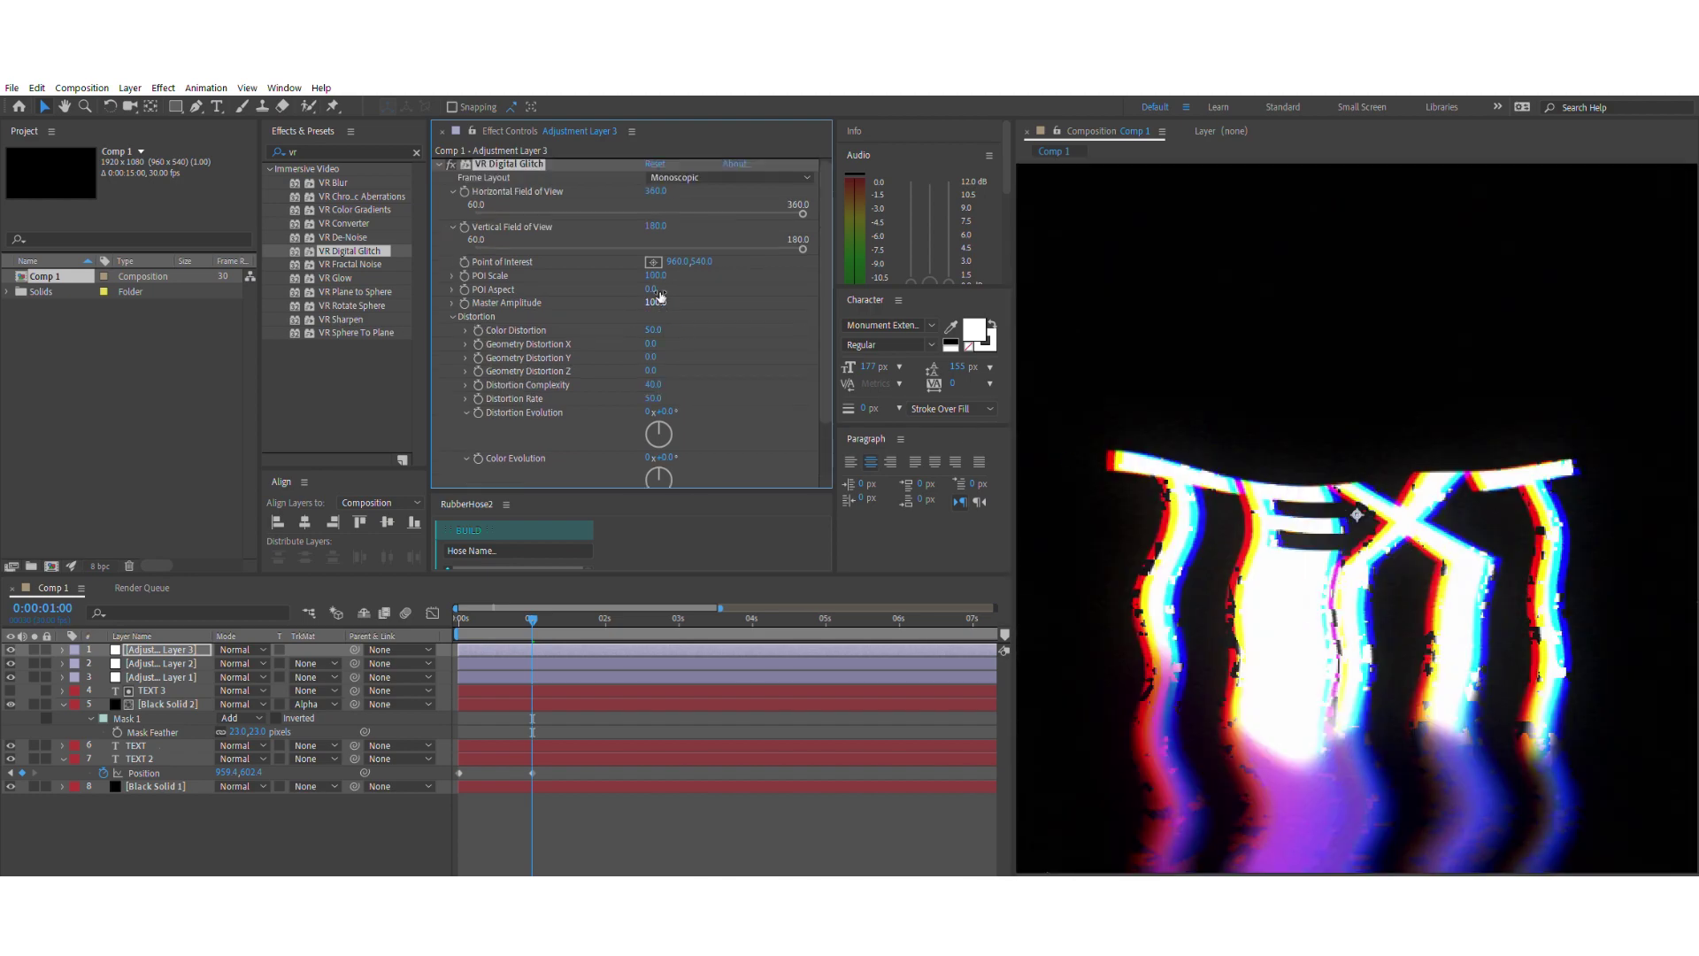
click(656, 299)
text(30)
key(Return)
scroll(1263, 614, down, 2)
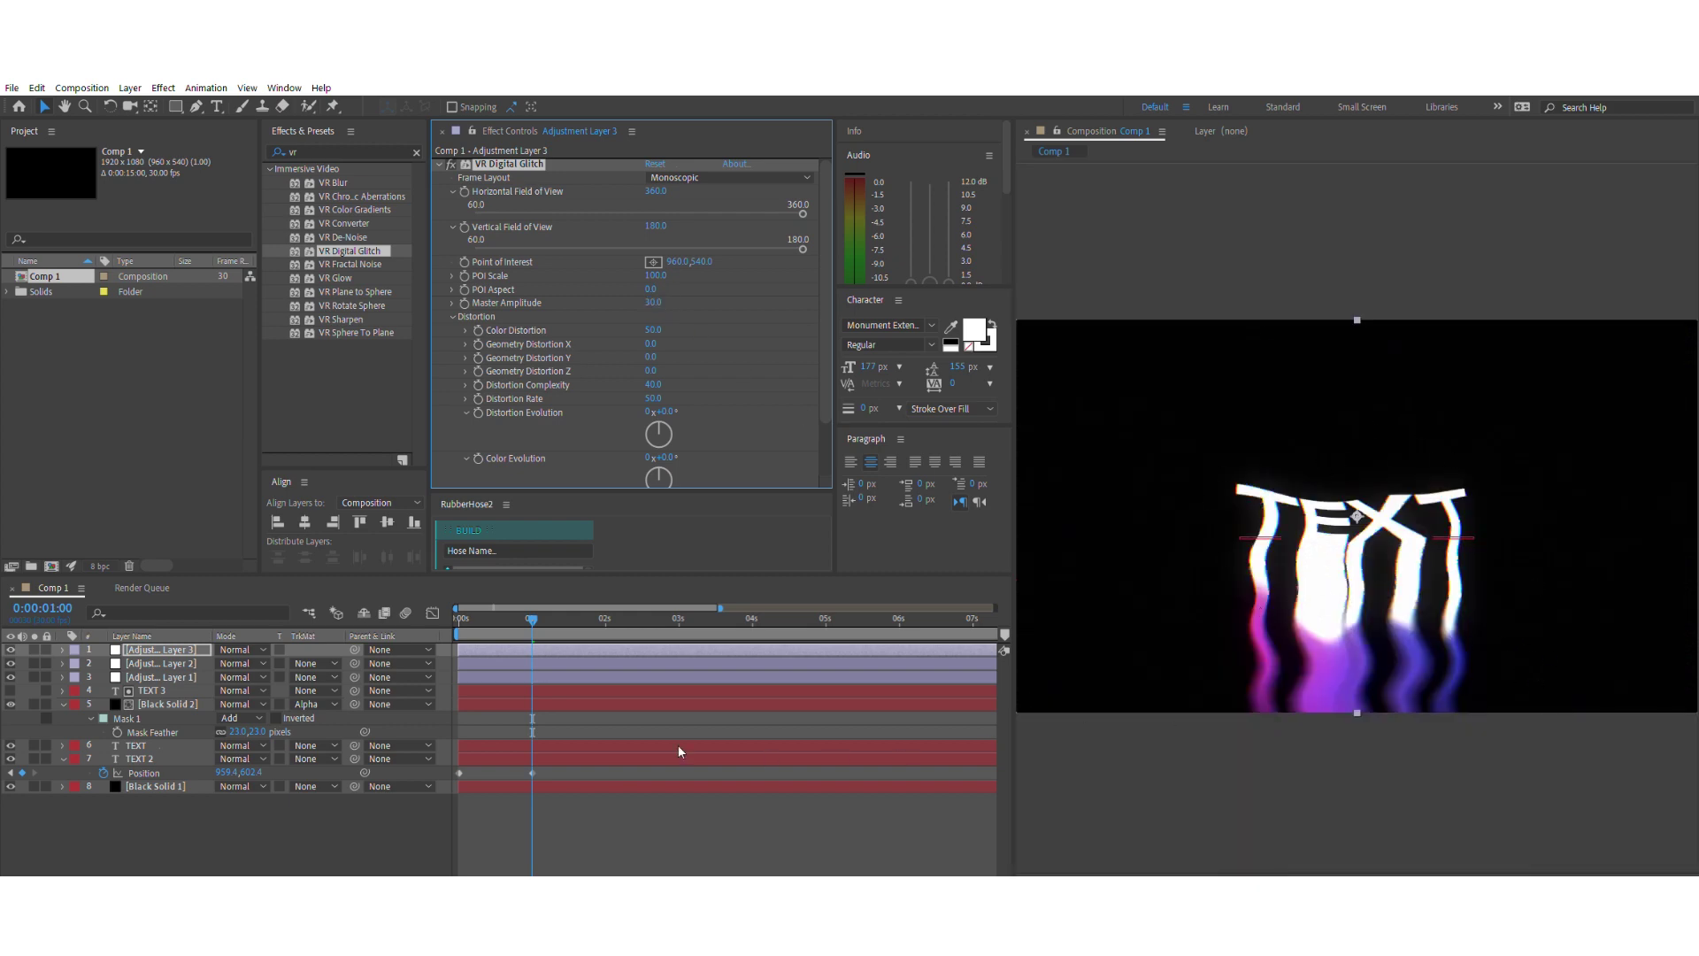
click(382, 818)
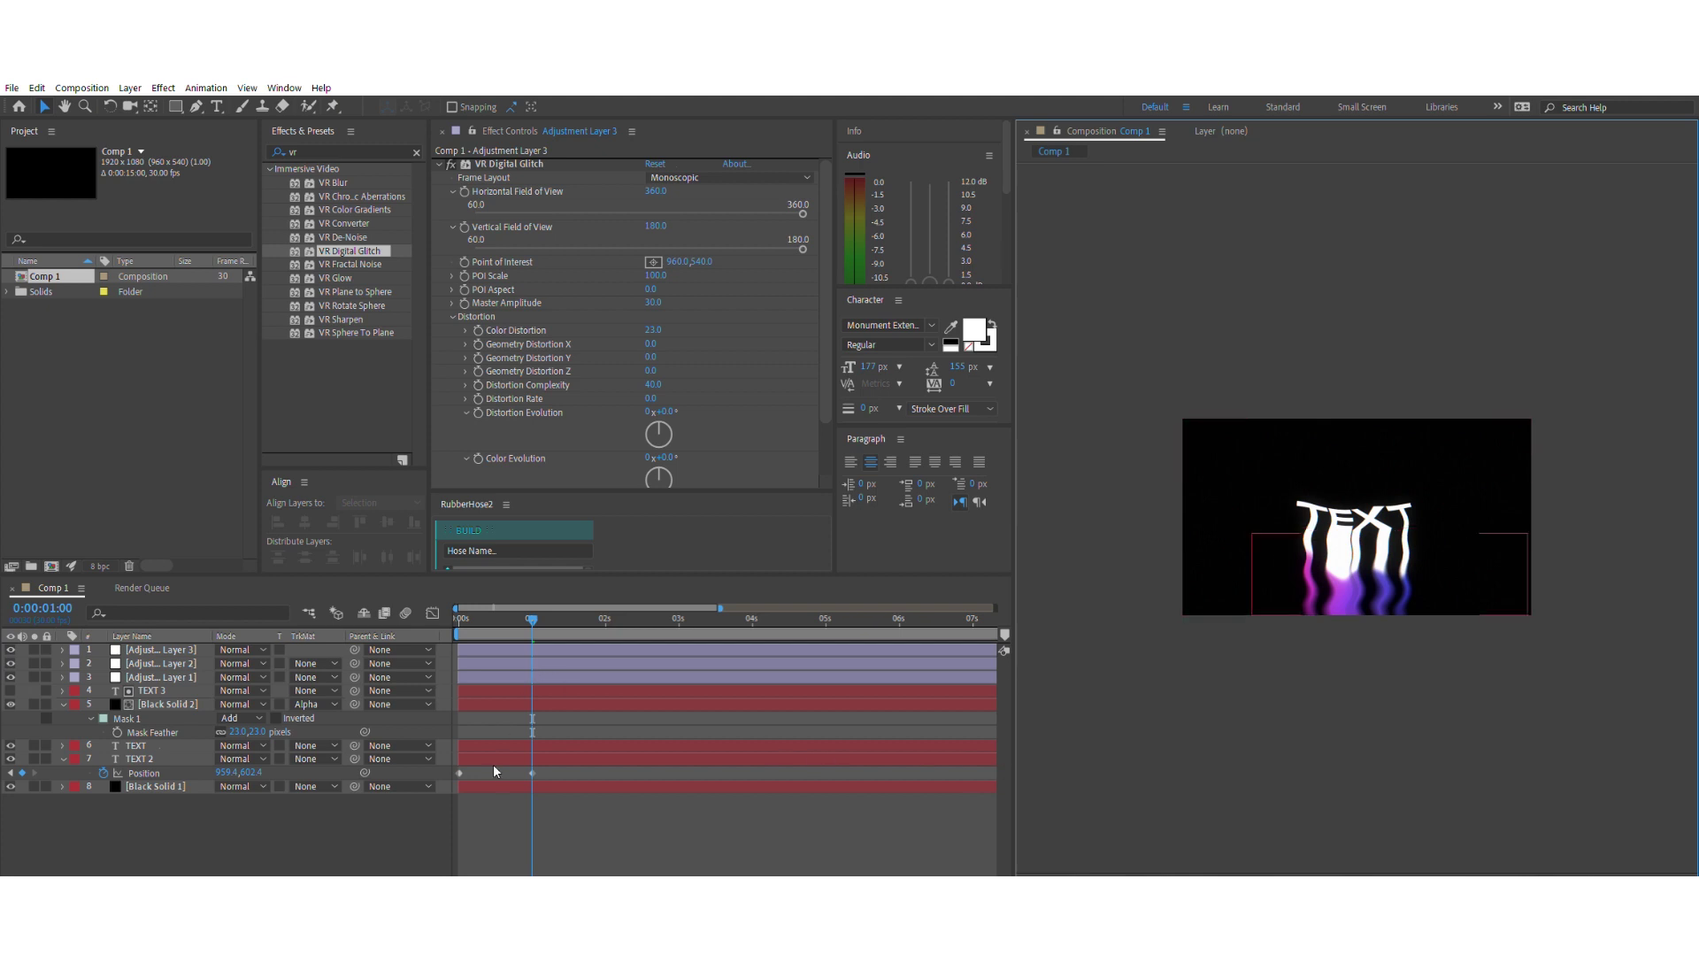
- Remove the Position keyframes from the TEXT 2 layer and parent it to the TEXT layer
click(181, 691)
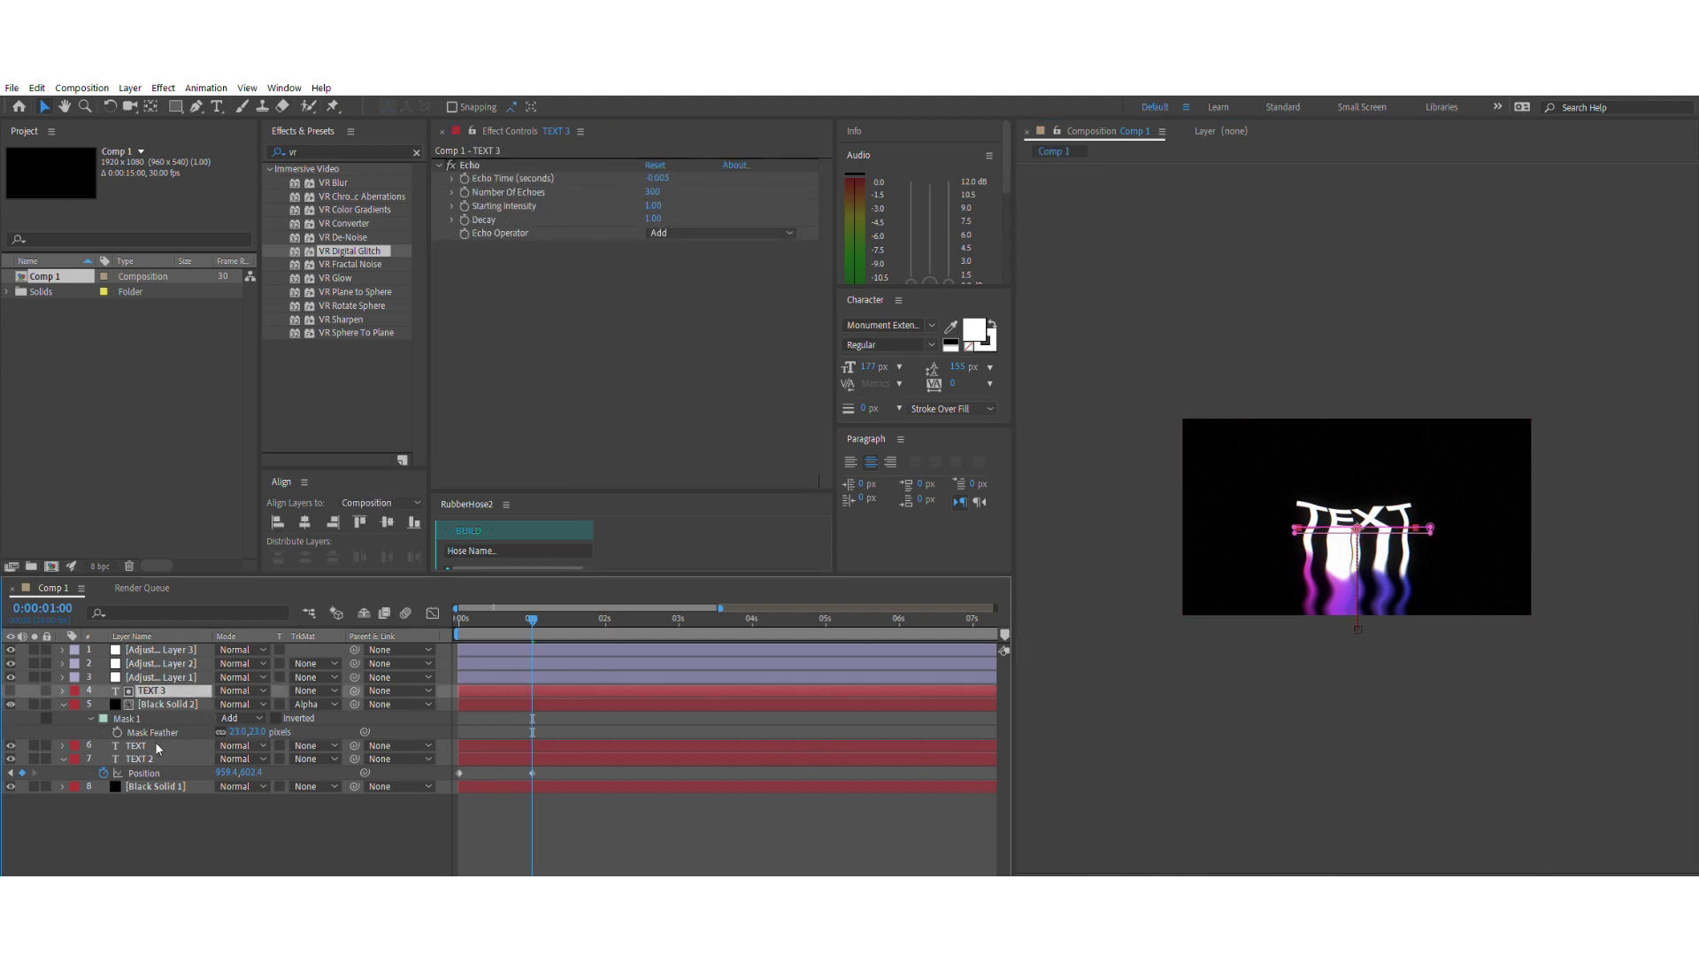
click(146, 758)
click(103, 773)
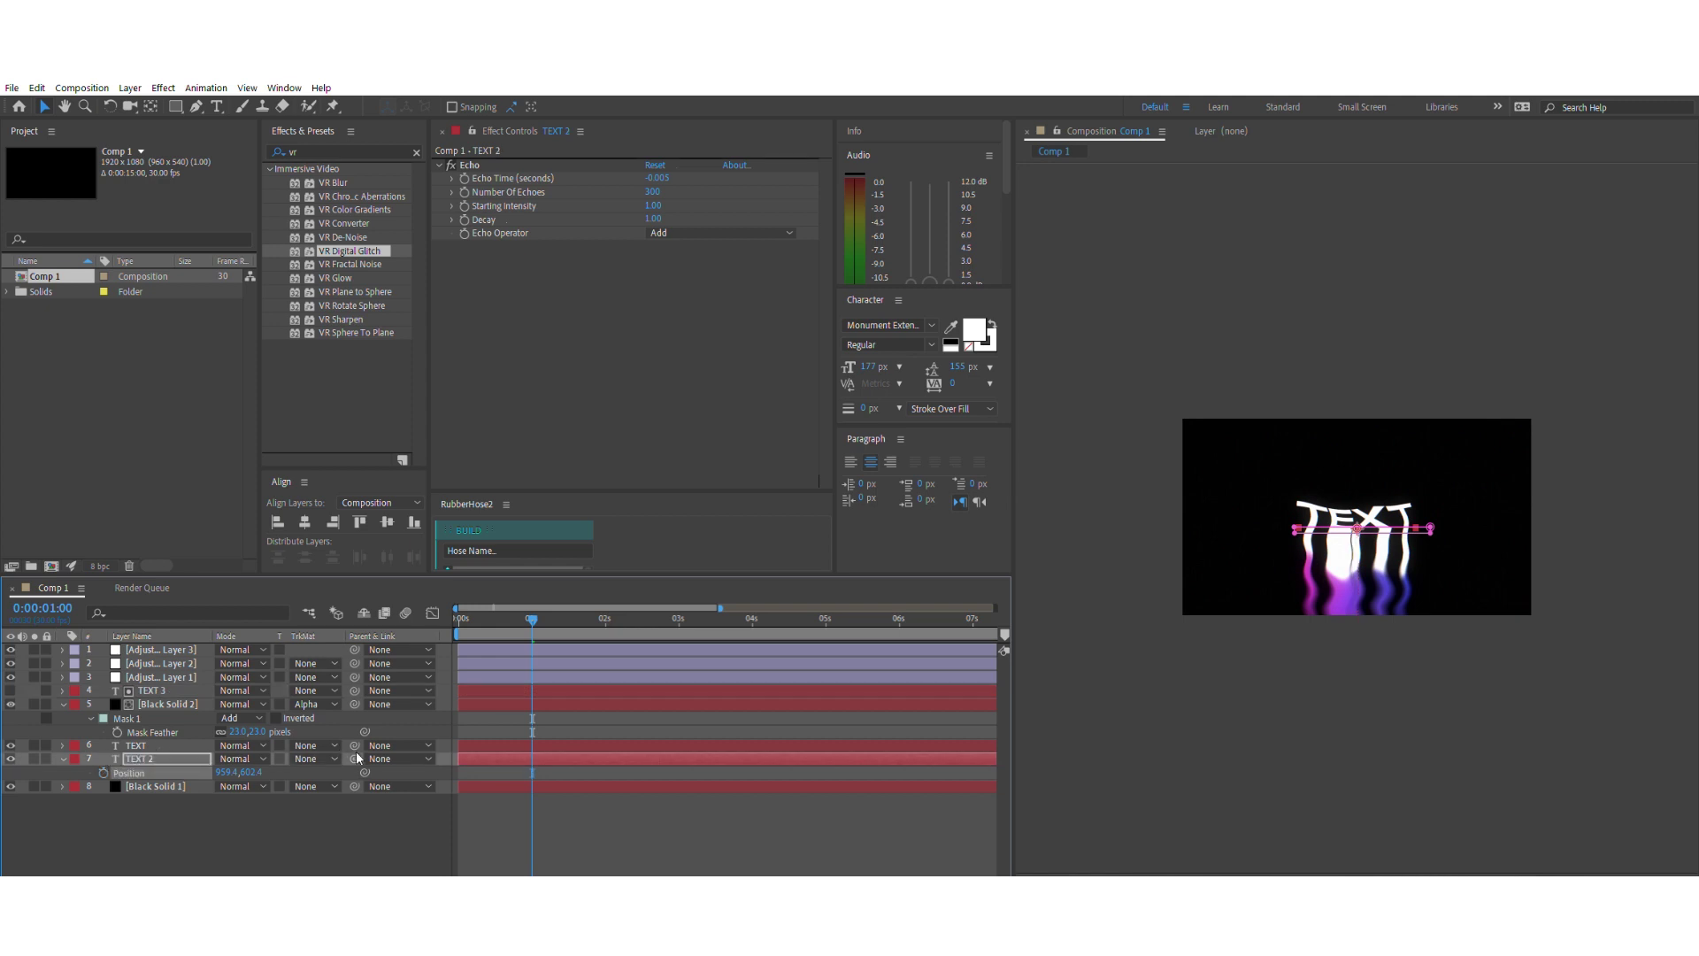
drag(355, 757, 170, 744)
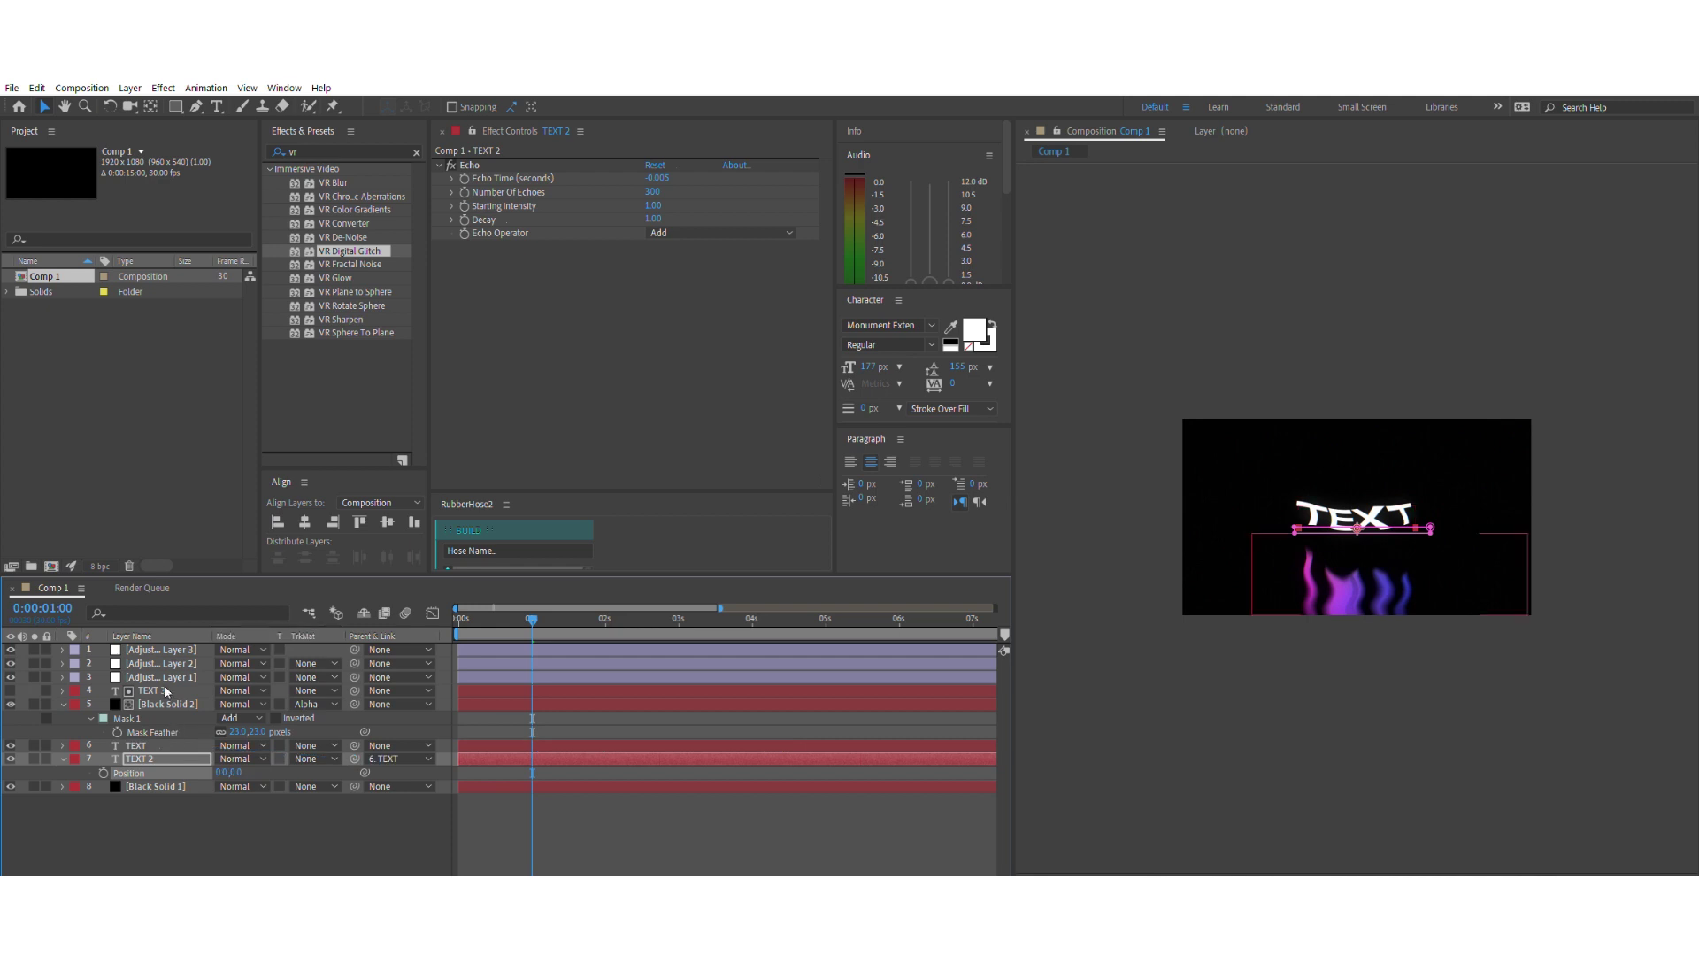
- Remove TEXT 3's Position keyframes and parent both TEXT 3 and Black Solid 2 to the TEXT layer
click(163, 690)
key(p)
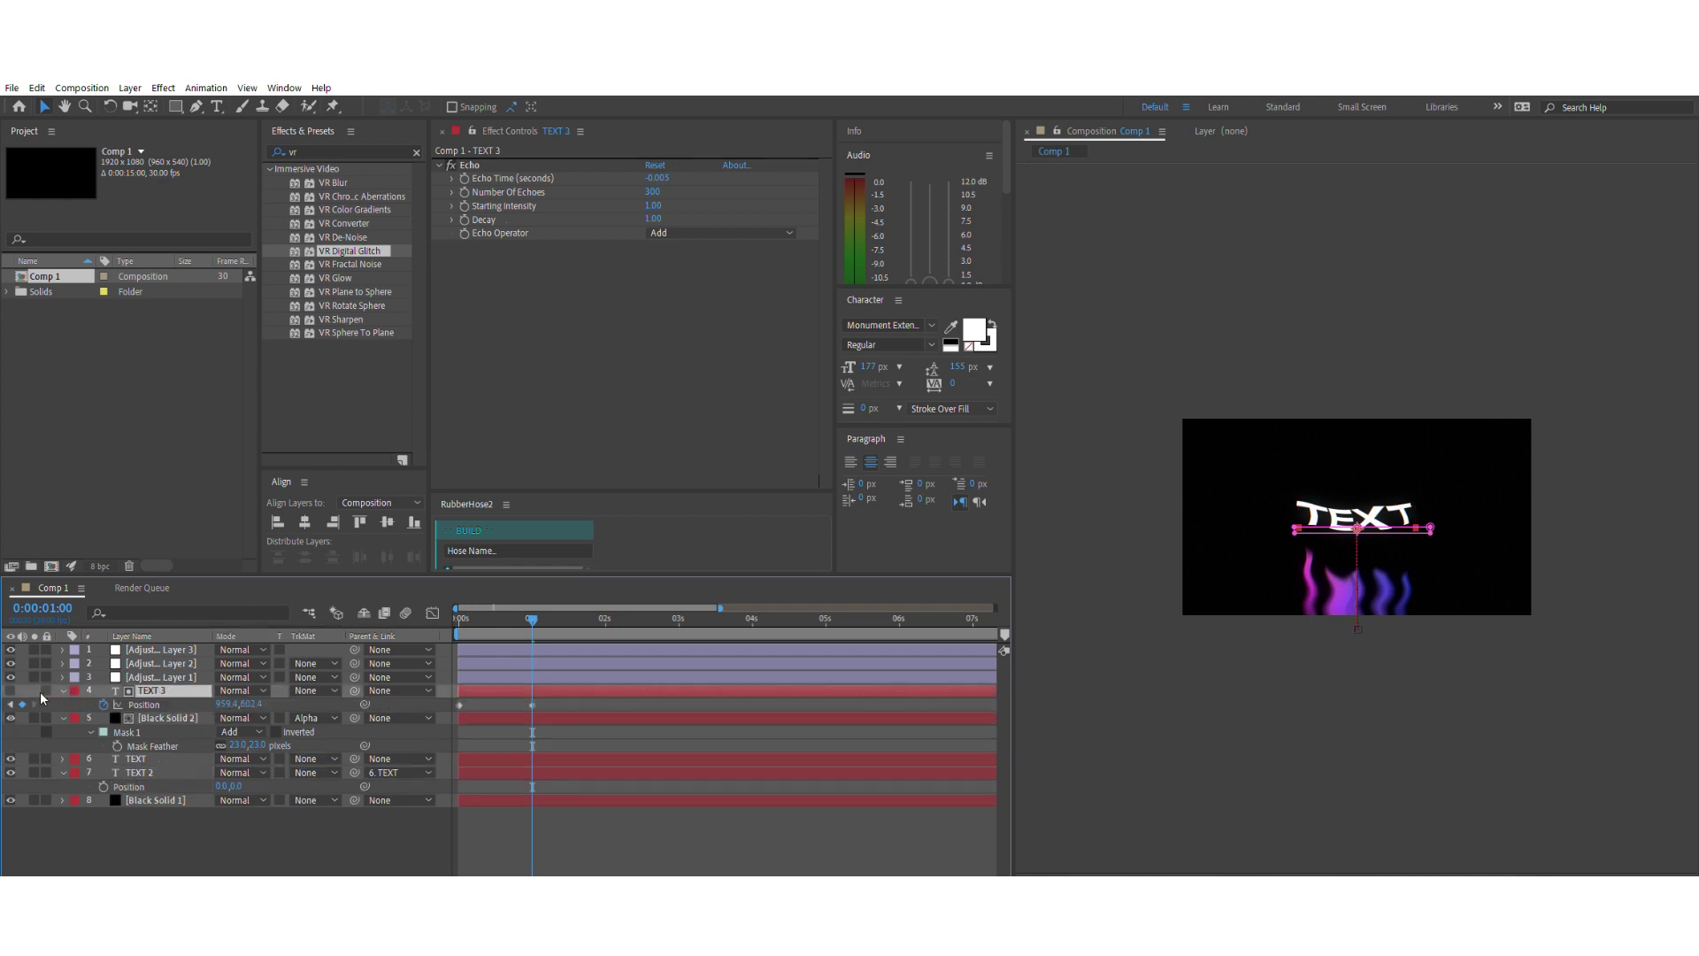
click(103, 705)
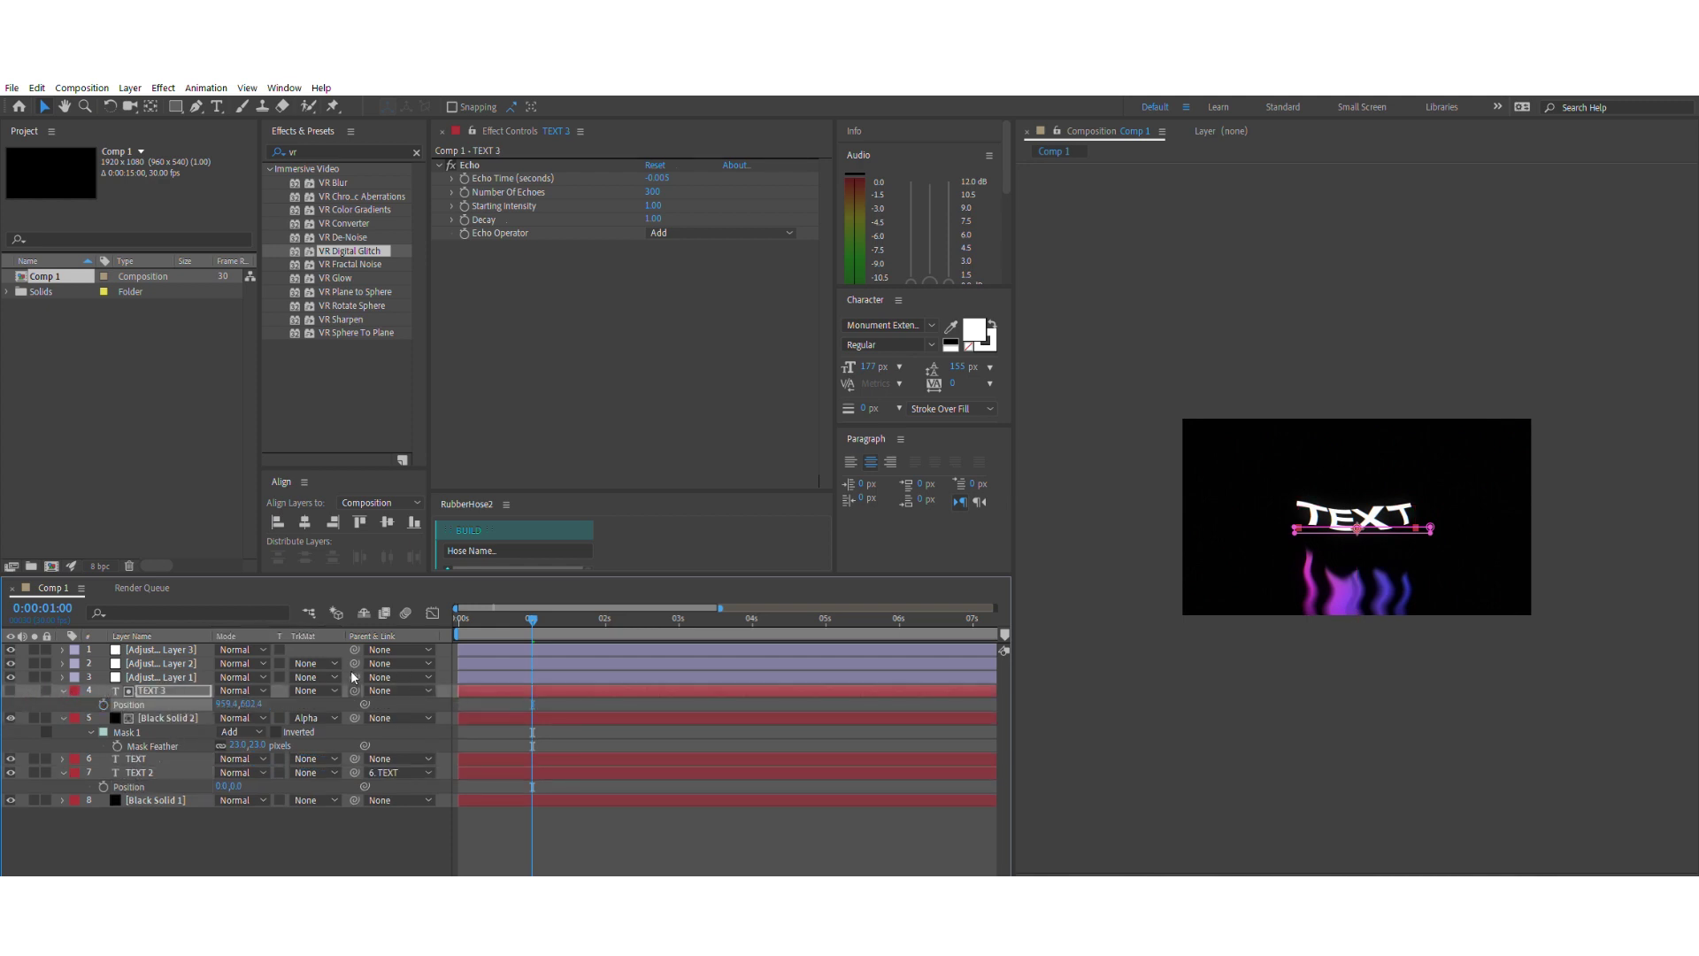
drag(355, 690, 164, 758)
drag(355, 718, 188, 748)
- Keyframe the TEXT layer's Position at 1 second and, with Y at 1267.4 below the frame, at 0 seconds, and ease both keyframes
click(188, 752)
key(alt+shift+p)
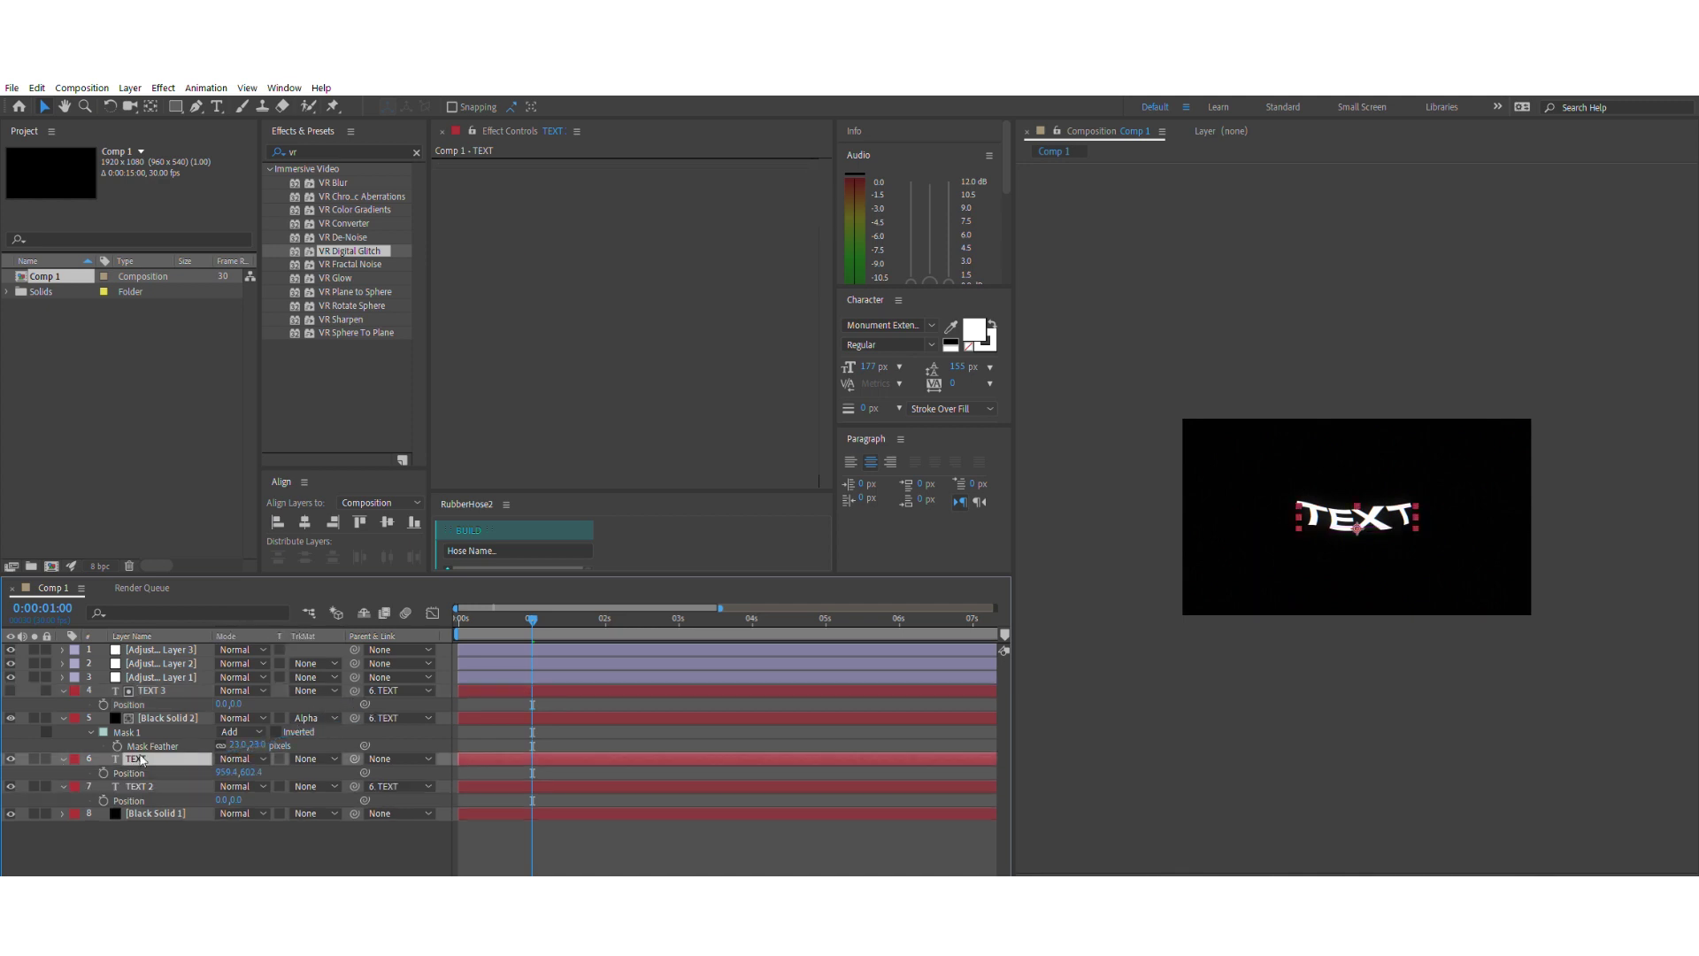
drag(522, 612, 374, 623)
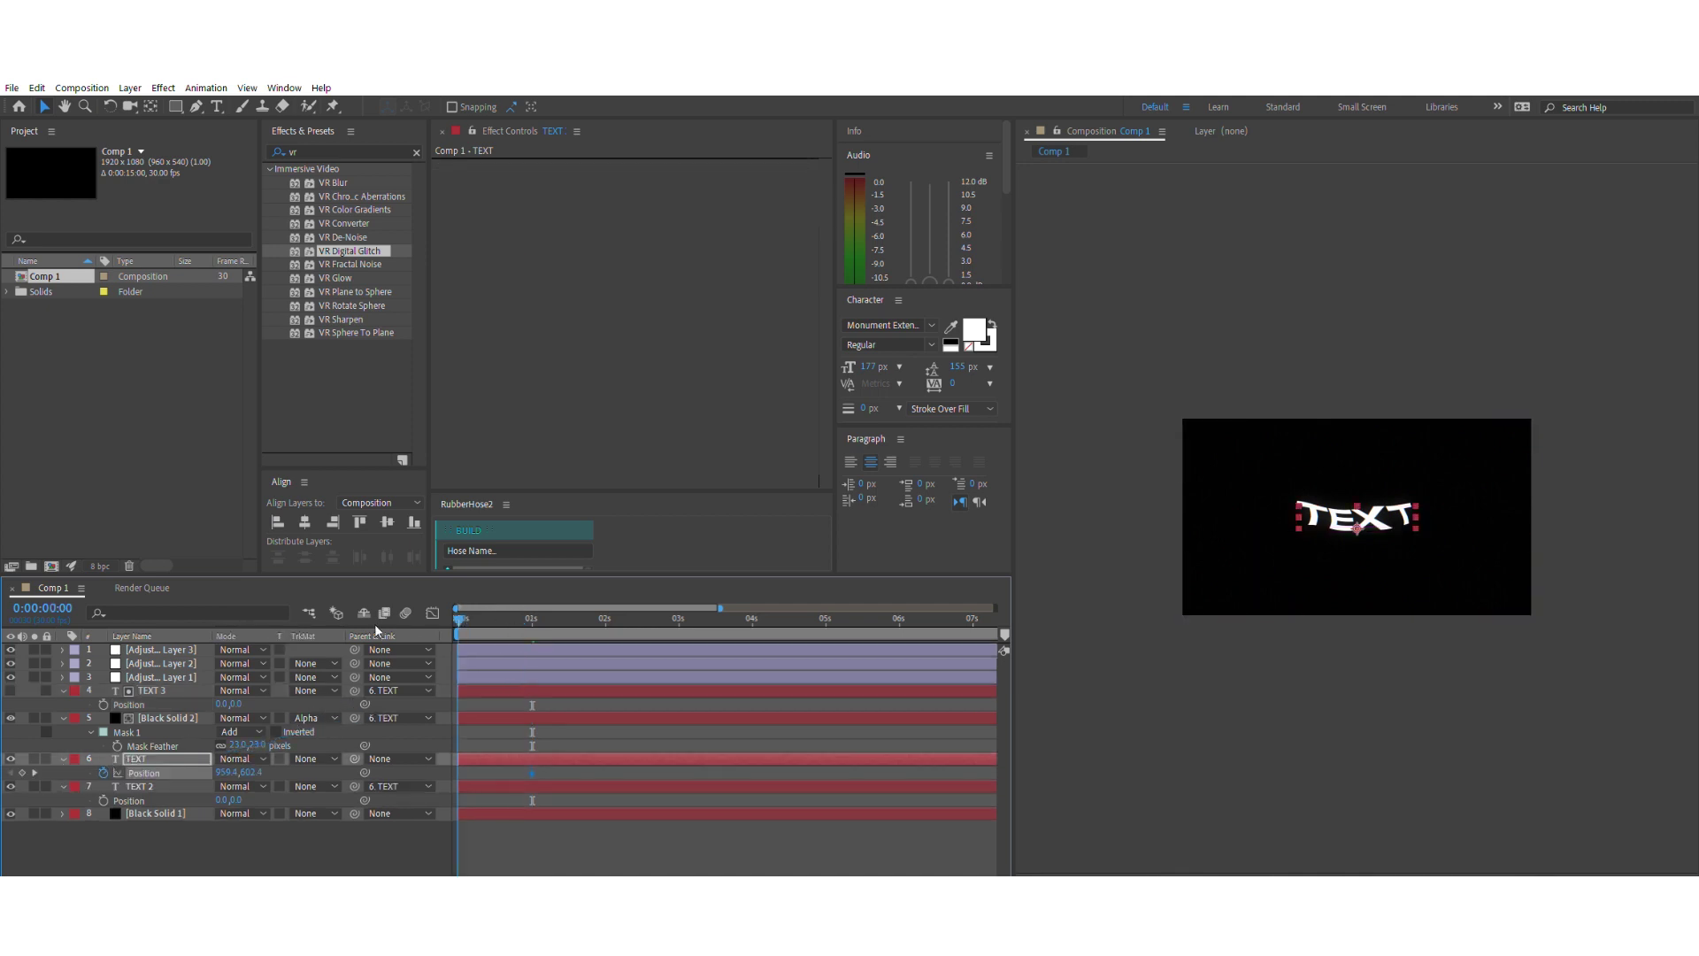
drag(251, 772, 444, 761)
click(573, 755)
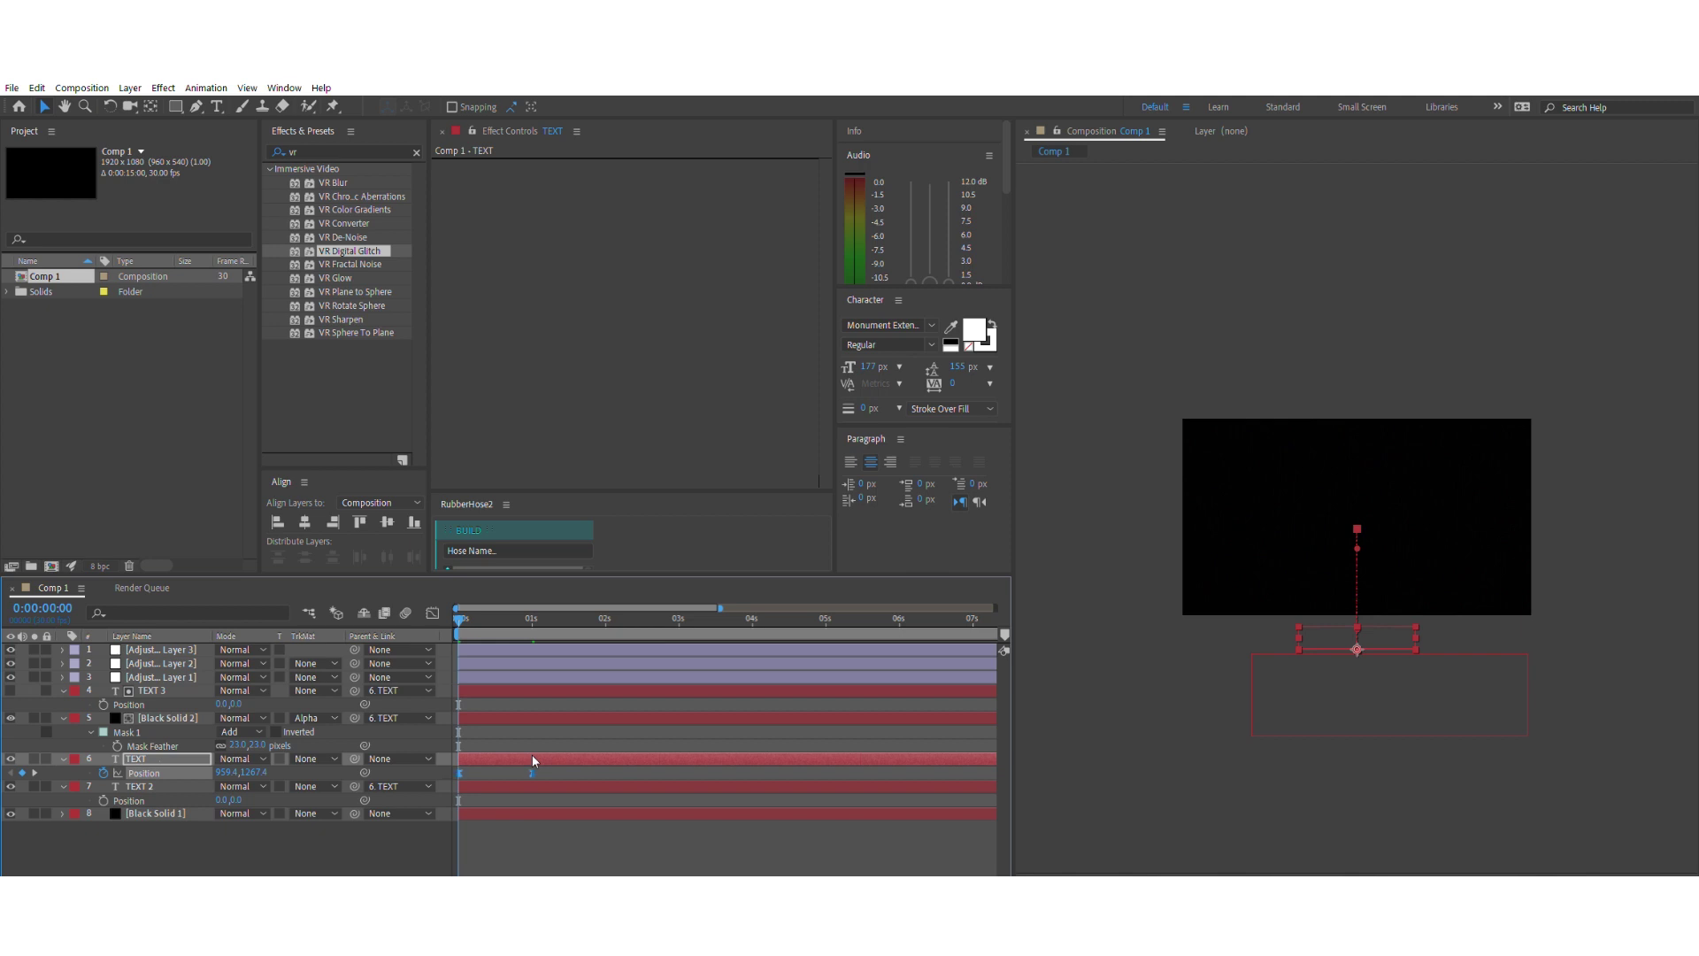
- Reshape the TEXT layer's Position speed graph so the motion peaks early and slows gradually into the last keyframe
click(434, 612)
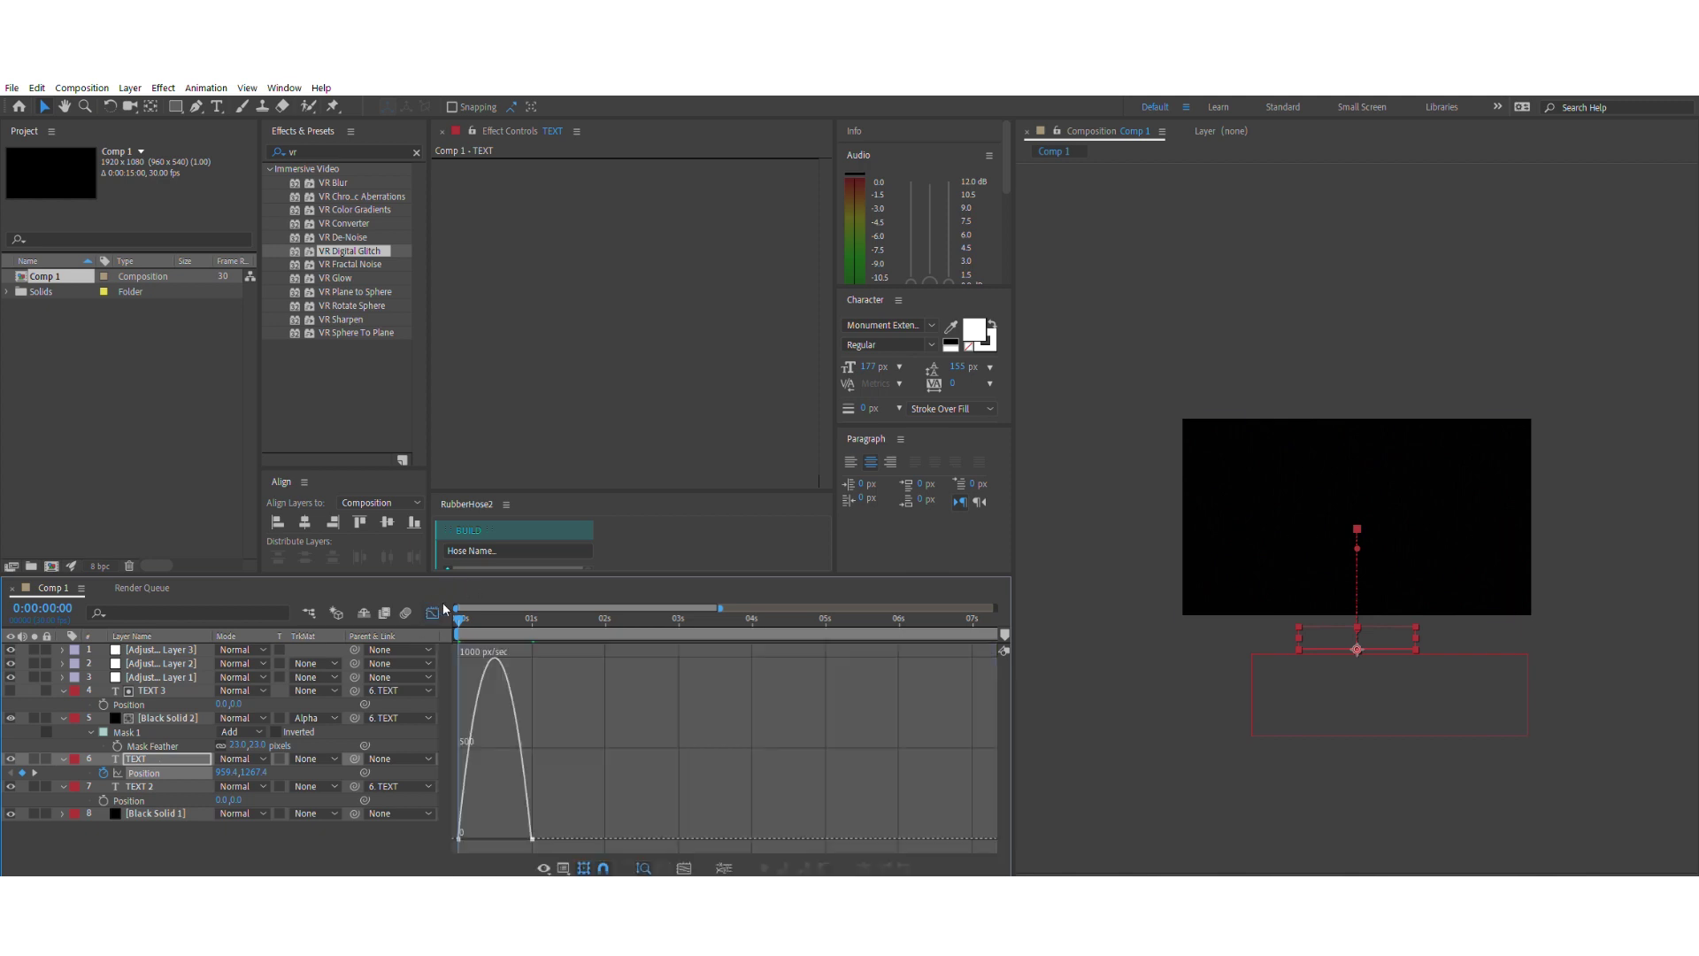
drag(567, 799, 494, 836)
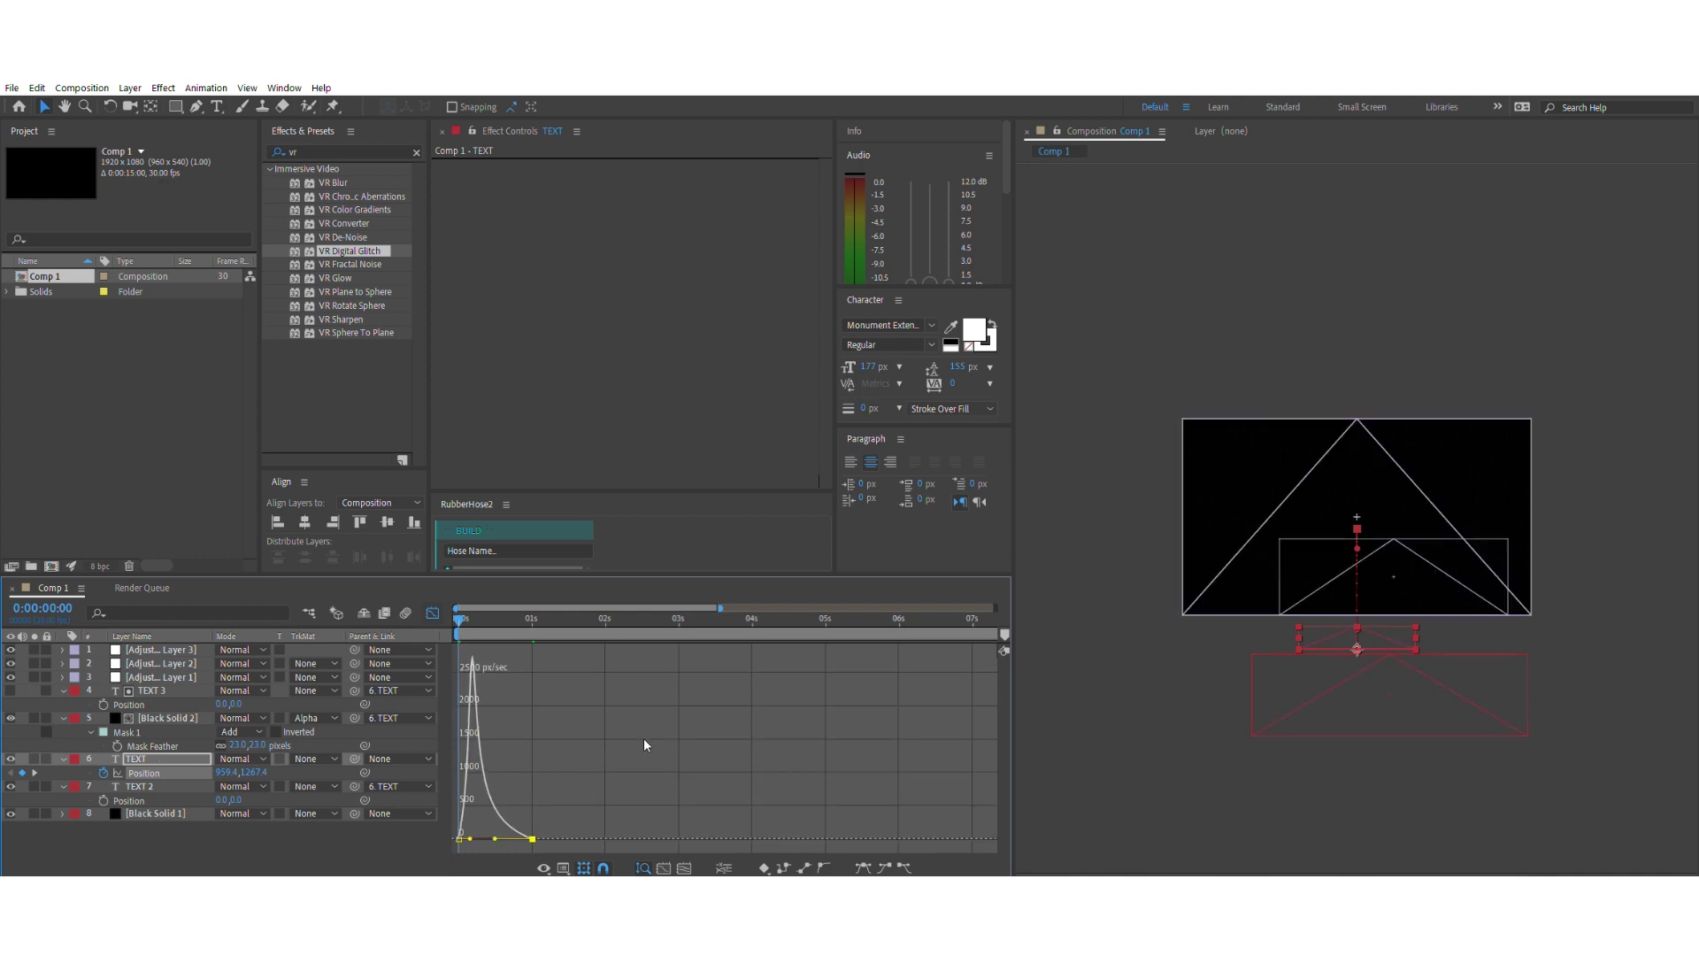
drag(480, 613, 542, 624)
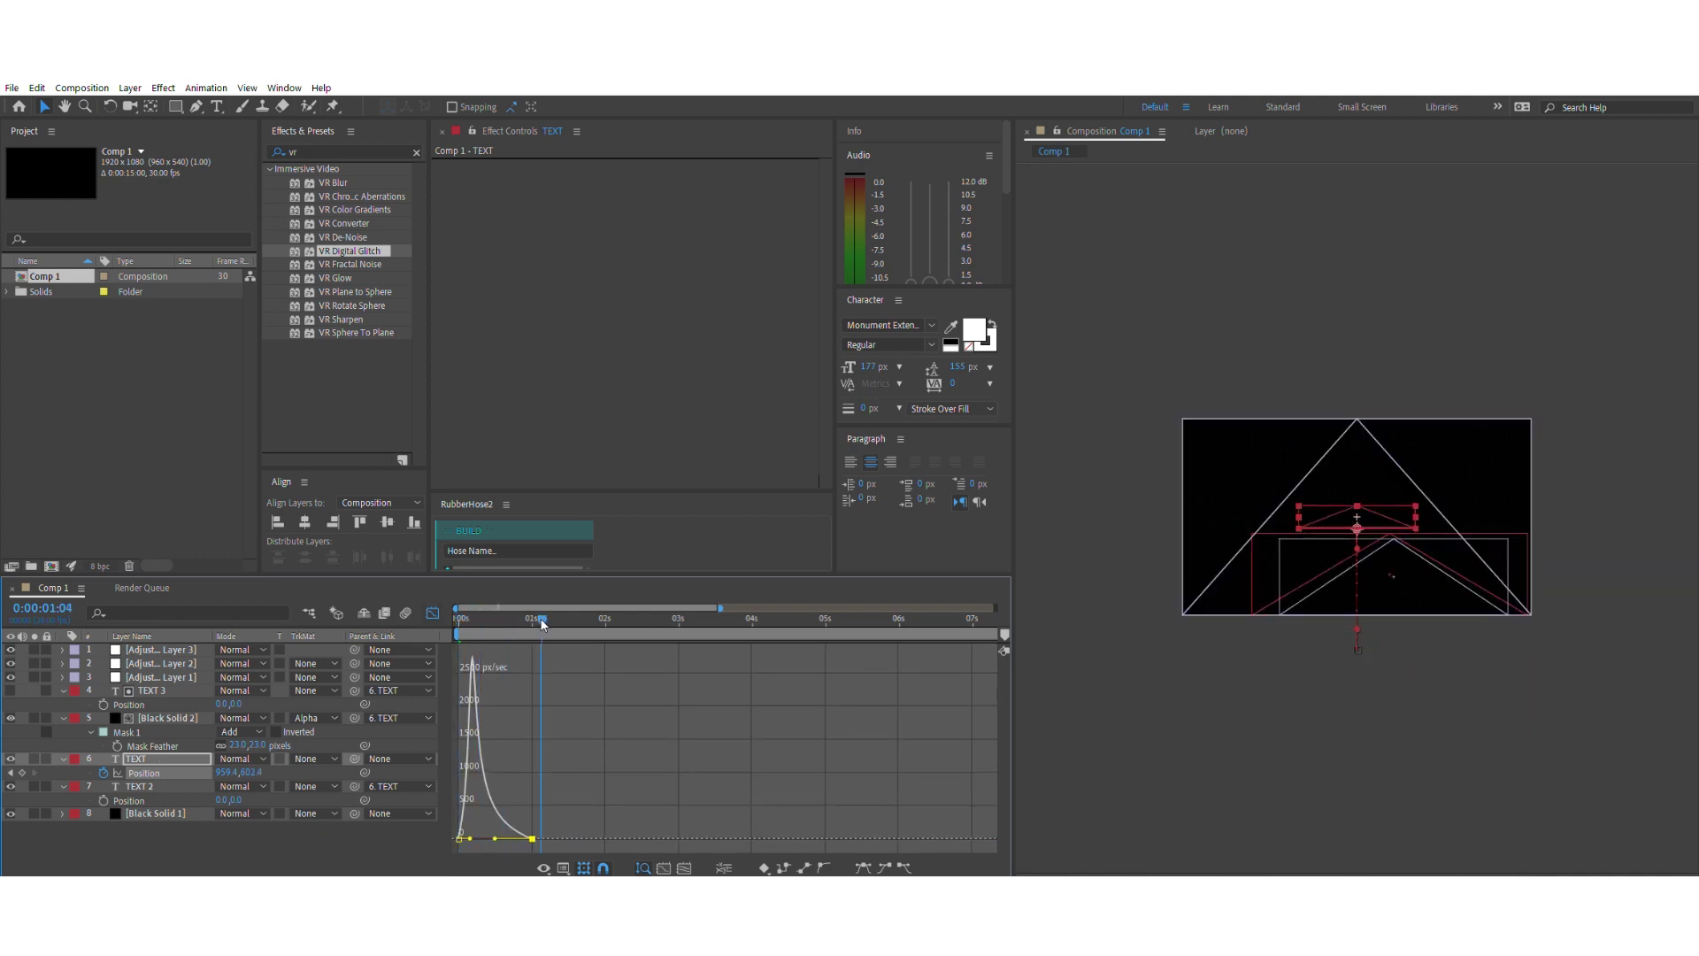
click(433, 612)
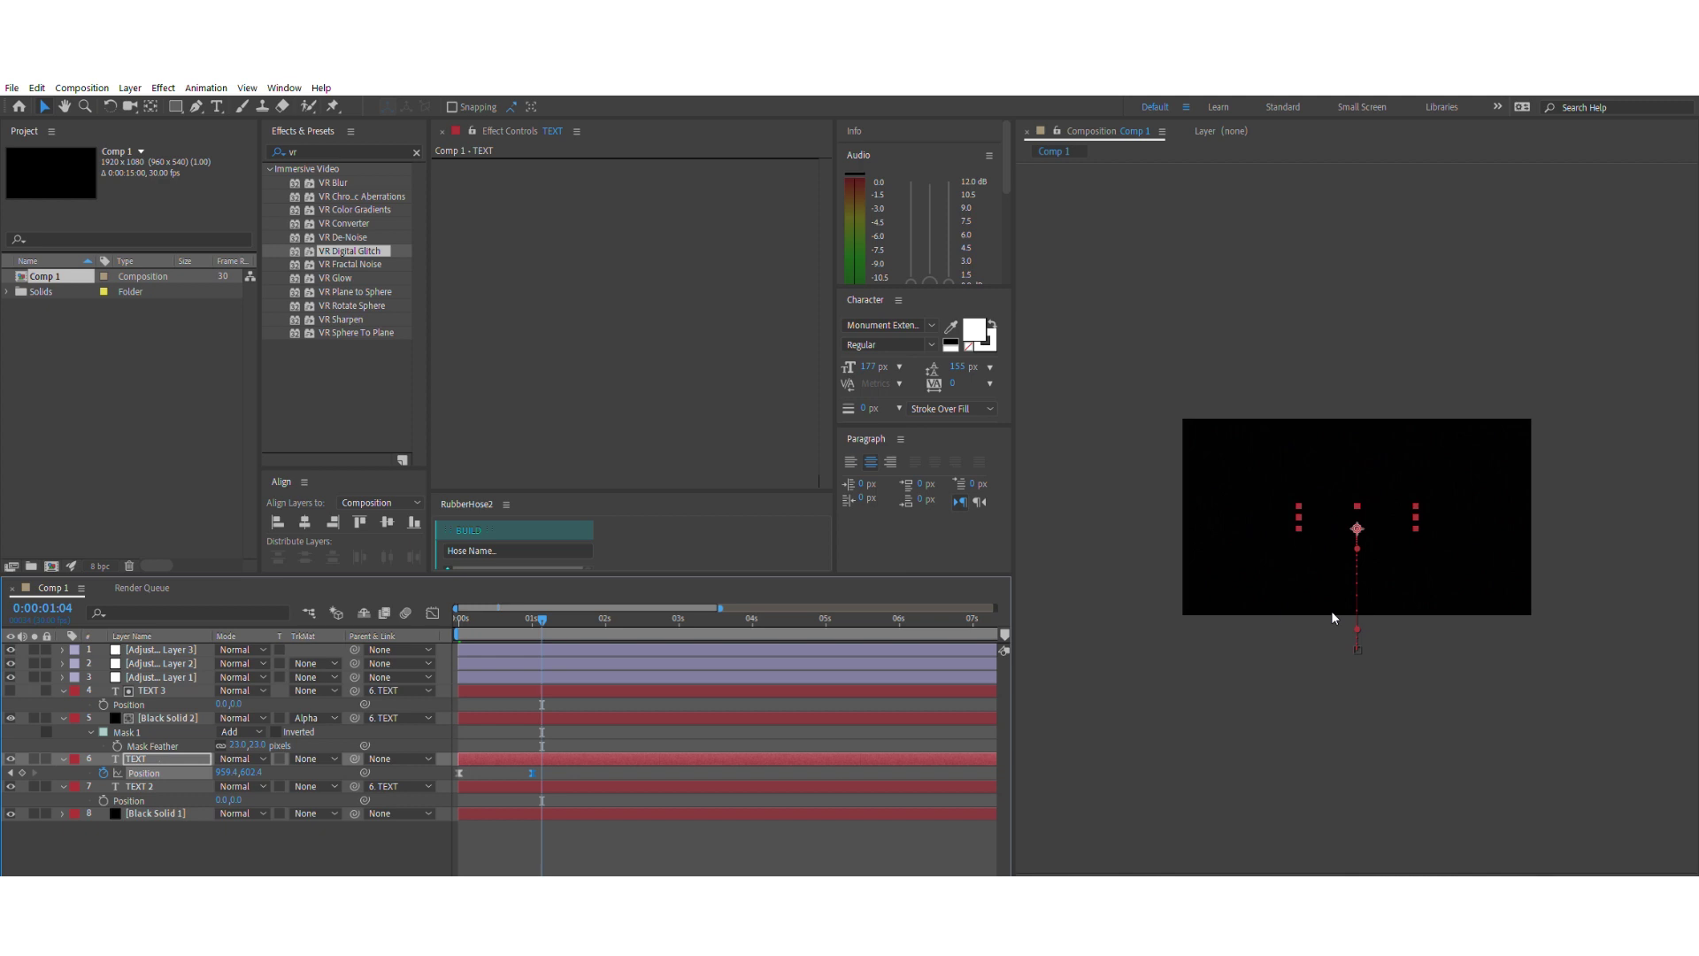
- Examine the text and its coloured streaks between 0:00:01:04 and 0:00:01:22
scroll(1331, 611, up, 2)
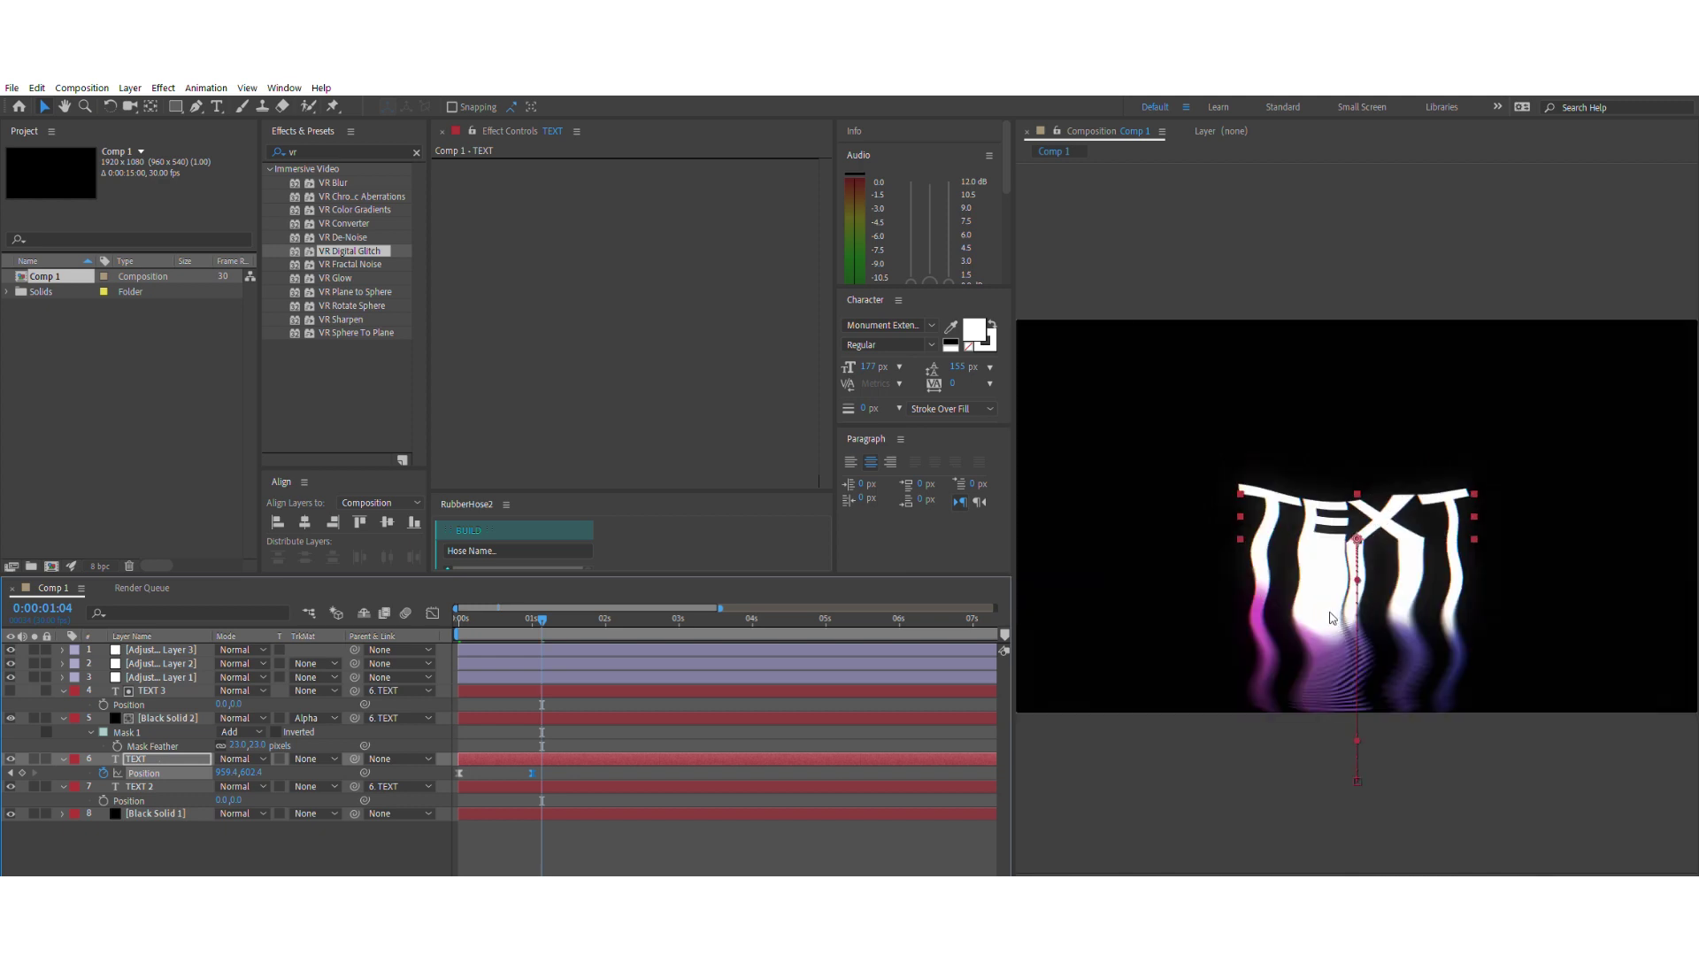
scroll(1278, 635, up, 2)
scroll(1278, 635, down, 2)
drag(559, 612, 586, 614)
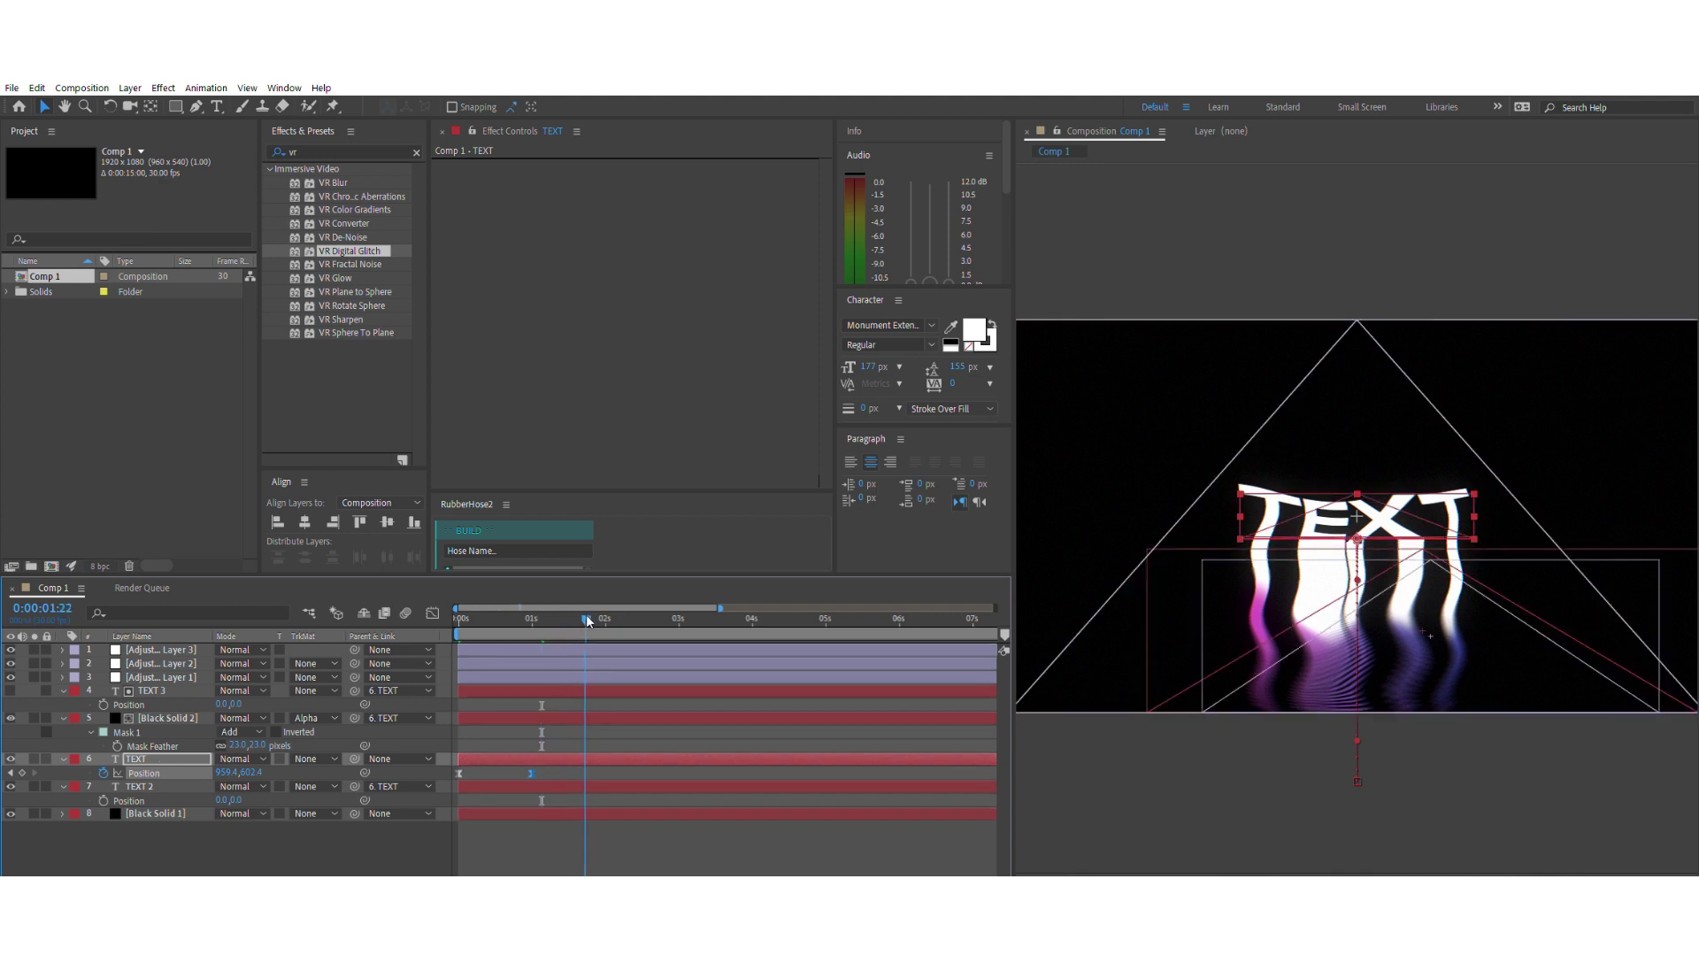